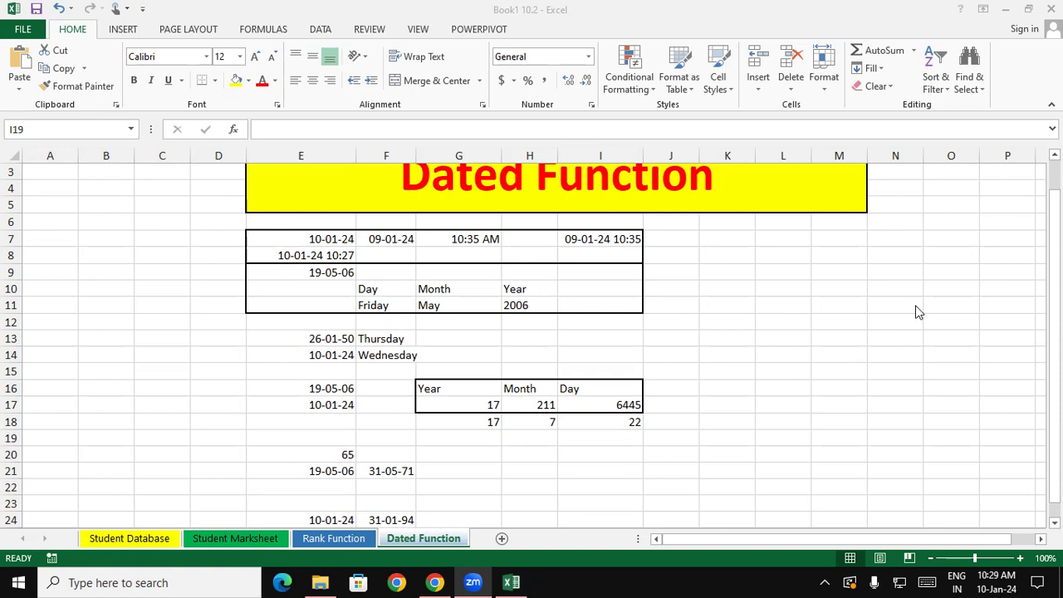
Step: Insert a blank Sheet1 tab after the Dated Function sheet
{"action": "left_click", "coordinate": [501, 538]}
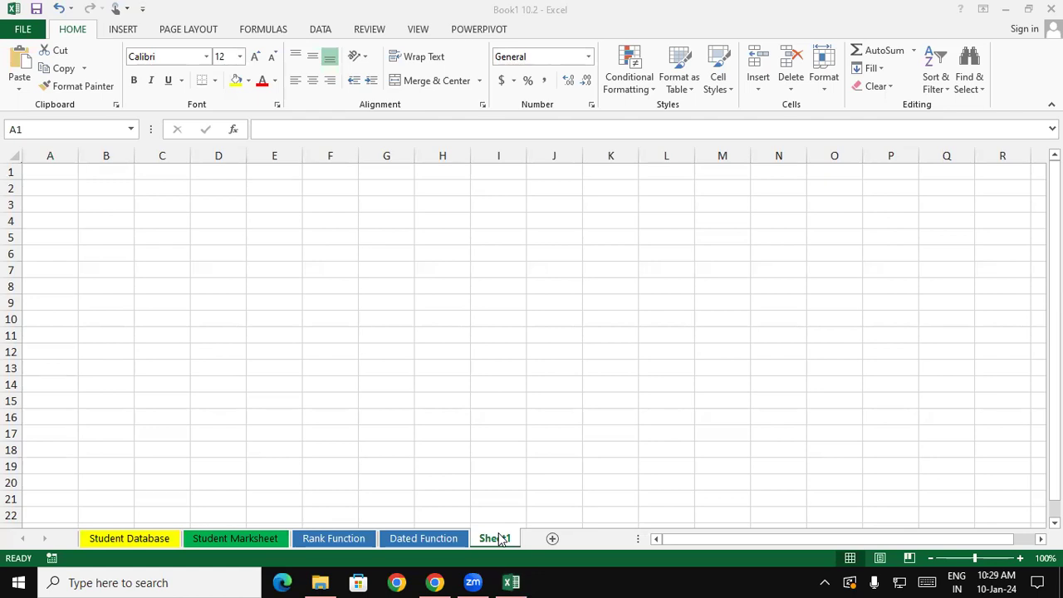
{"action": "mouse_move", "coordinate": [142, 390]}
{"action": "left_mouse_down"}
{"action": "mouse_move", "coordinate": [143, 418]}
{"action": "mouse_move", "coordinate": [158, 405]}
{"action": "left_mouse_up"}
{"action": "mouse_move", "coordinate": [168, 391]}
{"action": "left_mouse_down"}
{"action": "mouse_move", "coordinate": [168, 416]}
{"action": "mouse_move", "coordinate": [198, 415]}
{"action": "mouse_move", "coordinate": [163, 445]}
{"action": "mouse_move", "coordinate": [211, 384]}
{"action": "mouse_move", "coordinate": [254, 408]}
{"action": "mouse_move", "coordinate": [248, 422]}
{"action": "mouse_move", "coordinate": [520, 406]}
{"action": "left_mouse_up"}
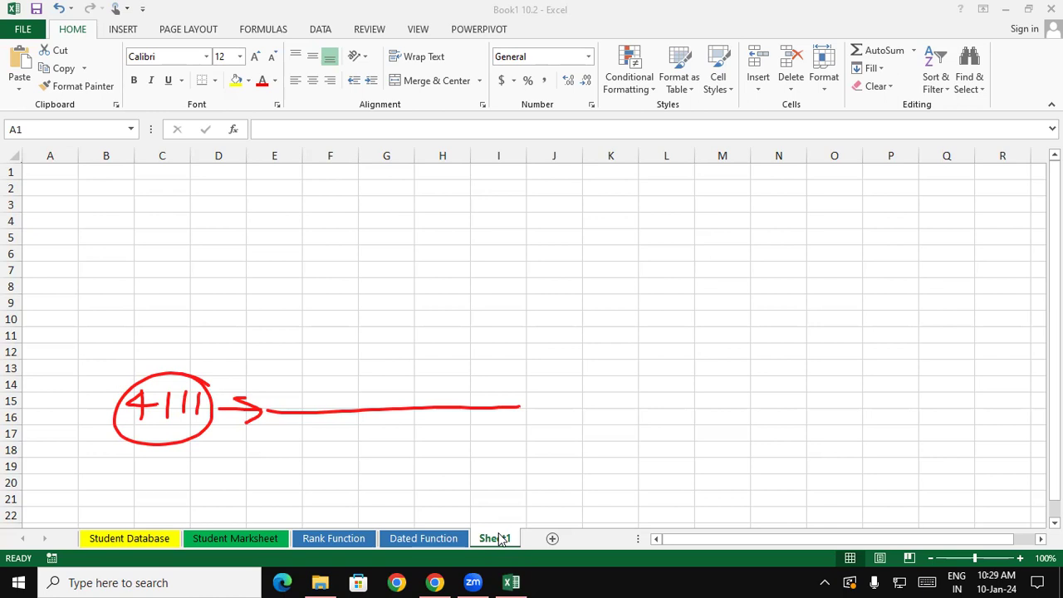
{"action": "mouse_move", "coordinate": [257, 441]}
{"action": "left_mouse_down"}
{"action": "mouse_move", "coordinate": [266, 477]}
{"action": "mouse_move", "coordinate": [279, 432]}
{"action": "left_mouse_up"}
{"action": "left_click_drag", "start_coordinate": [271, 449], "coordinate": [376, 448]}
{"action": "mouse_move", "coordinate": [349, 440]}
{"action": "left_mouse_down"}
{"action": "mouse_move", "coordinate": [376, 447]}
{"action": "mouse_move", "coordinate": [349, 462]}
{"action": "left_mouse_up"}
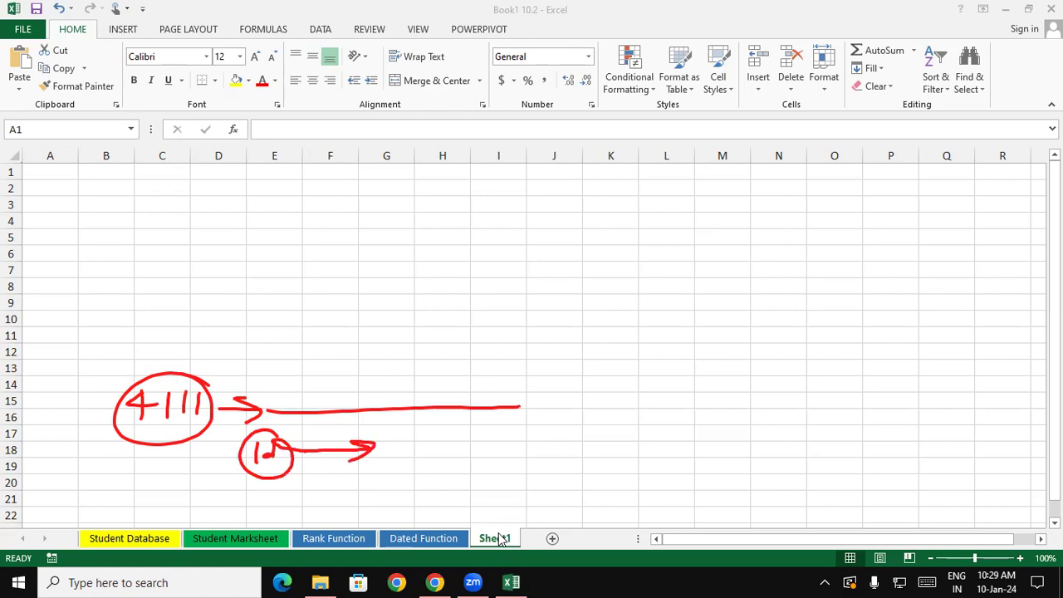
{"action": "left_click_drag", "start_coordinate": [324, 349], "coordinate": [346, 352]}
{"action": "left_click_drag", "start_coordinate": [413, 348], "coordinate": [413, 377]}
{"action": "mouse_move", "coordinate": [413, 363]}
{"action": "left_mouse_down"}
{"action": "mouse_move", "coordinate": [433, 360]}
{"action": "mouse_move", "coordinate": [430, 372]}
{"action": "left_mouse_up"}
{"action": "mouse_move", "coordinate": [439, 334]}
{"action": "left_mouse_down"}
{"action": "mouse_move", "coordinate": [432, 383]}
{"action": "mouse_move", "coordinate": [440, 335]}
{"action": "left_mouse_up"}
{"action": "mouse_move", "coordinate": [366, 335]}
{"action": "left_mouse_down"}
{"action": "mouse_move", "coordinate": [371, 346]}
{"action": "mouse_move", "coordinate": [307, 382]}
{"action": "mouse_move", "coordinate": [371, 339]}
{"action": "left_mouse_up"}
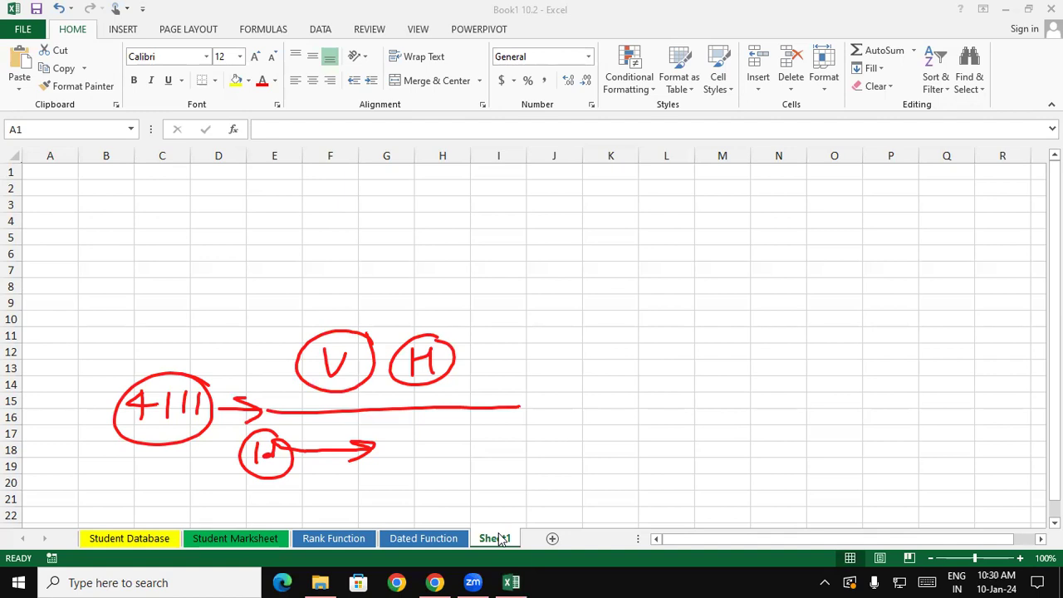
{"action": "left_click_drag", "start_coordinate": [579, 265], "coordinate": [577, 455]}
{"action": "left_click_drag", "start_coordinate": [640, 263], "coordinate": [634, 448]}
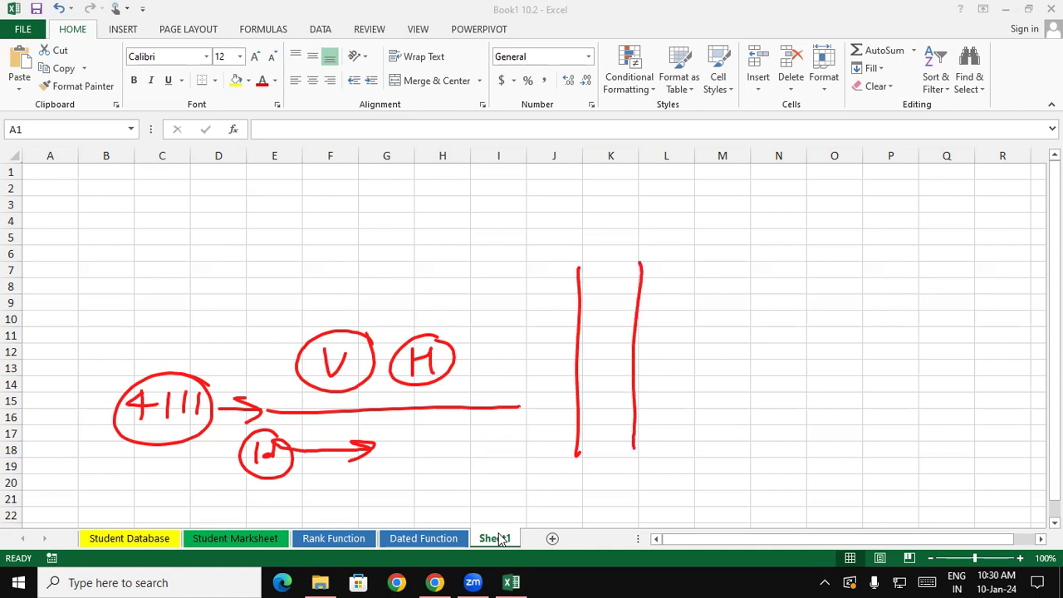
{"action": "mouse_move", "coordinate": [486, 363]}
{"action": "left_mouse_down"}
{"action": "mouse_move", "coordinate": [704, 367]}
{"action": "mouse_move", "coordinate": [694, 380]}
{"action": "left_mouse_up"}
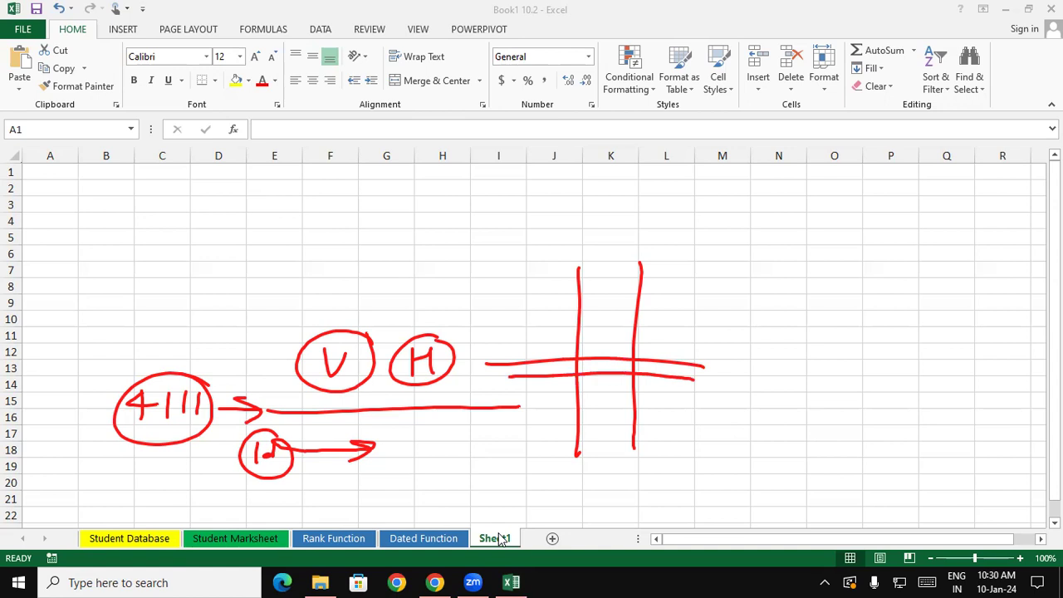
{"action": "mouse_move", "coordinate": [708, 258]}
{"action": "left_mouse_down"}
{"action": "mouse_move", "coordinate": [709, 280]}
{"action": "mouse_move", "coordinate": [724, 281]}
{"action": "left_mouse_up"}
{"action": "mouse_move", "coordinate": [711, 264]}
{"action": "left_mouse_down"}
{"action": "mouse_move", "coordinate": [738, 273]}
{"action": "mouse_move", "coordinate": [723, 317]}
{"action": "mouse_move", "coordinate": [733, 488]}
{"action": "left_mouse_up"}
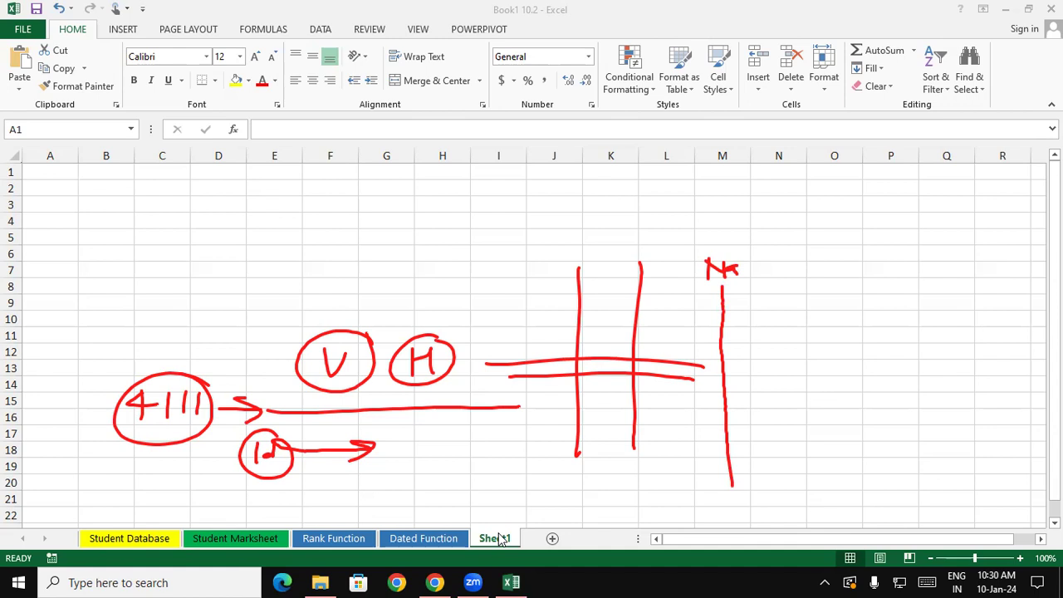
{"action": "mouse_move", "coordinate": [372, 336]}
{"action": "left_mouse_down"}
{"action": "mouse_move", "coordinate": [337, 329]}
{"action": "mouse_move", "coordinate": [340, 395]}
{"action": "mouse_move", "coordinate": [350, 334]}
{"action": "left_mouse_up"}
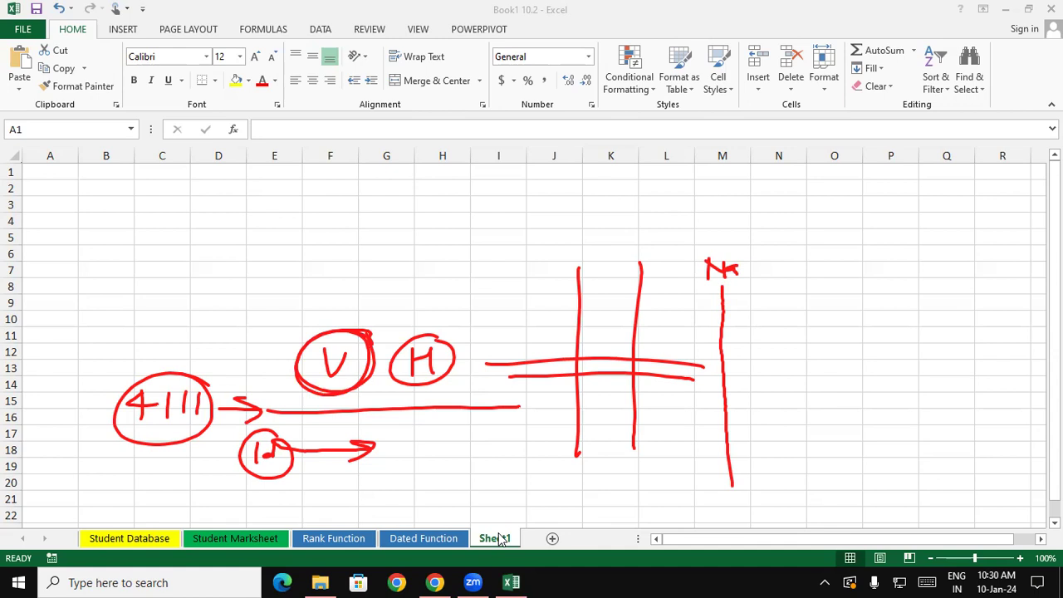
{"action": "left_click_drag", "start_coordinate": [754, 370], "coordinate": [944, 366]}
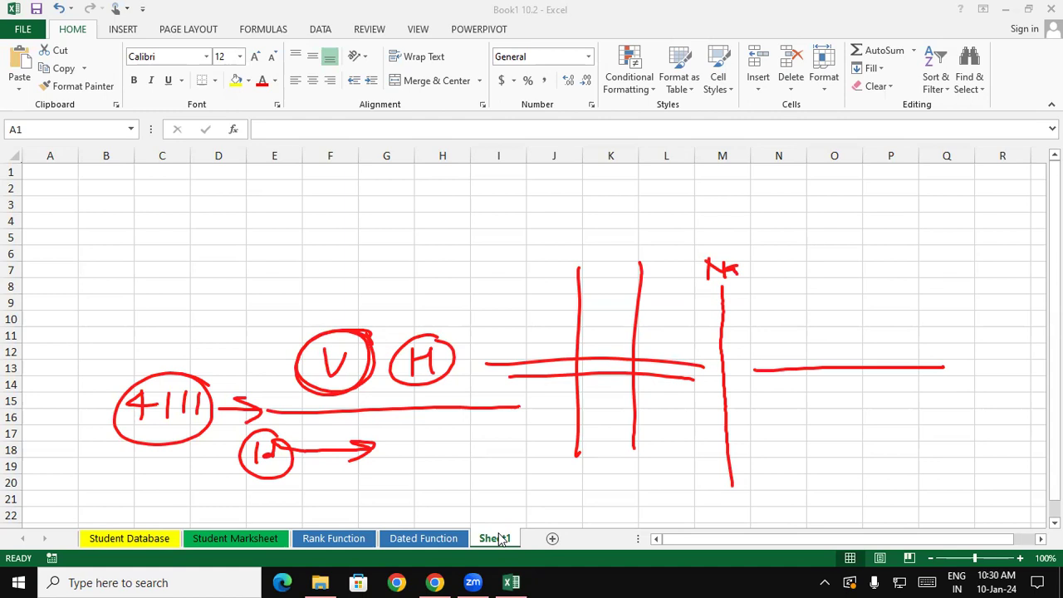
{"action": "mouse_move", "coordinate": [440, 336]}
{"action": "left_mouse_down"}
{"action": "mouse_move", "coordinate": [392, 353]}
{"action": "mouse_move", "coordinate": [399, 382]}
{"action": "mouse_move", "coordinate": [452, 349]}
{"action": "left_mouse_up"}
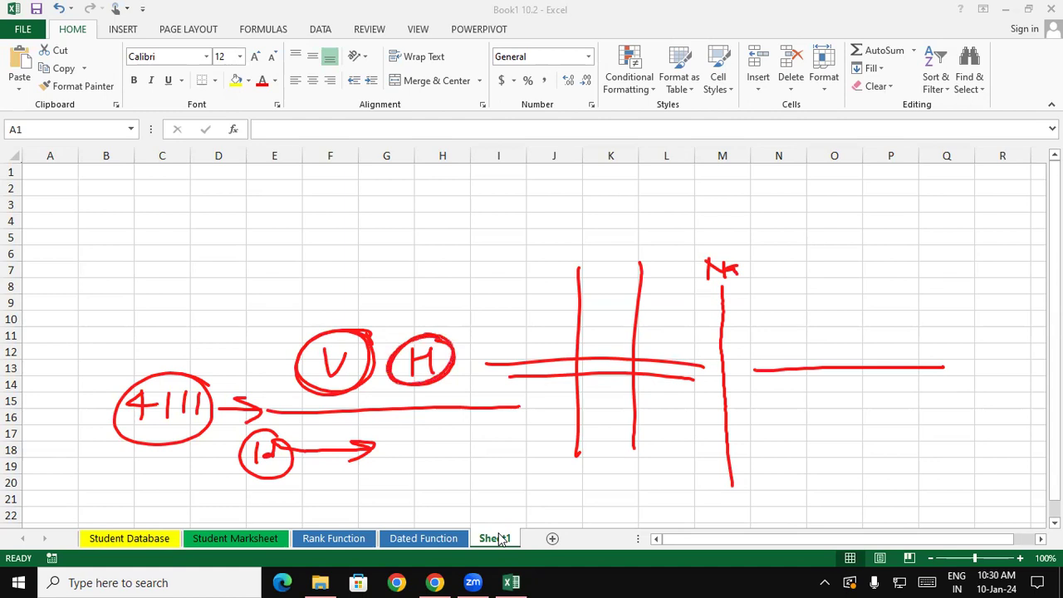
{"action": "mouse_move", "coordinate": [152, 288]}
{"action": "left_mouse_down"}
{"action": "mouse_move", "coordinate": [153, 316]}
{"action": "mouse_move", "coordinate": [191, 311]}
{"action": "mouse_move", "coordinate": [165, 370]}
{"action": "left_mouse_up"}
{"action": "left_click_drag", "start_coordinate": [189, 305], "coordinate": [397, 296]}
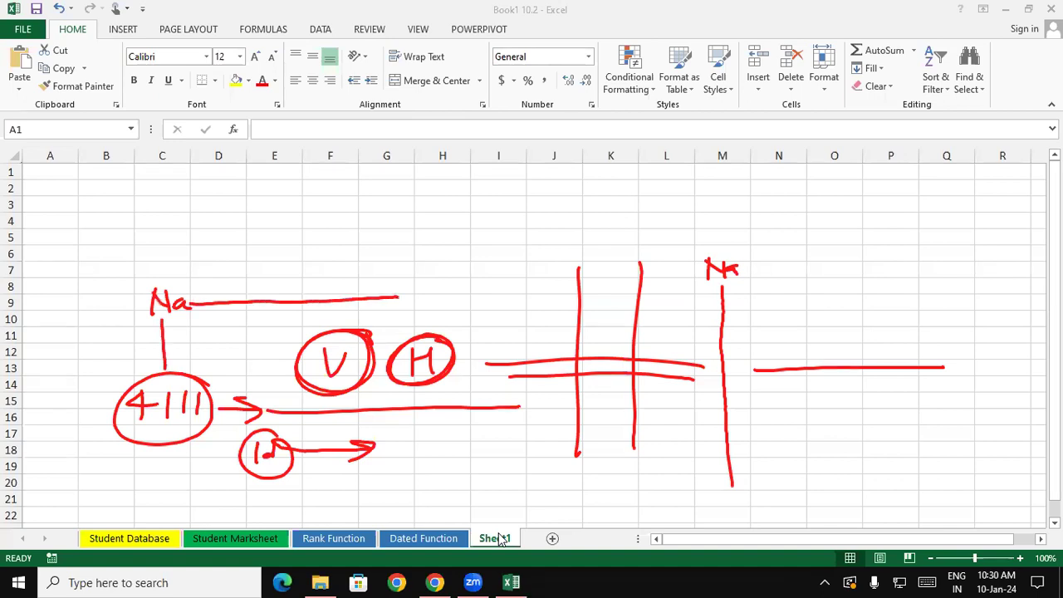
{"action": "mouse_move", "coordinate": [199, 309]}
{"action": "left_mouse_down"}
{"action": "mouse_move", "coordinate": [407, 300]}
{"action": "mouse_move", "coordinate": [382, 308]}
{"action": "left_mouse_up"}
{"action": "left_click_drag", "start_coordinate": [438, 287], "coordinate": [439, 324]}
{"action": "mouse_move", "coordinate": [438, 308]}
{"action": "left_mouse_down"}
{"action": "mouse_move", "coordinate": [462, 299]}
{"action": "mouse_move", "coordinate": [462, 320]}
{"action": "left_mouse_up"}
{"action": "left_click_drag", "start_coordinate": [448, 274], "coordinate": [445, 274]}
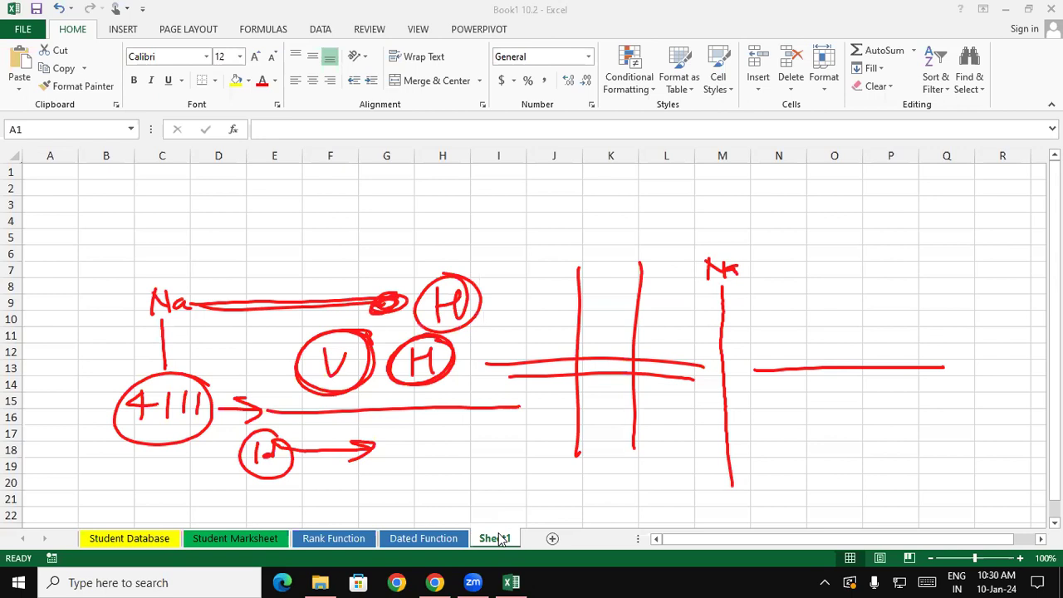
{"action": "left_click_drag", "start_coordinate": [161, 326], "coordinate": [163, 370]}
{"action": "mouse_move", "coordinate": [352, 334]}
{"action": "left_mouse_down"}
{"action": "mouse_move", "coordinate": [336, 334]}
{"action": "mouse_move", "coordinate": [324, 388]}
{"action": "mouse_move", "coordinate": [367, 351]}
{"action": "left_mouse_up"}
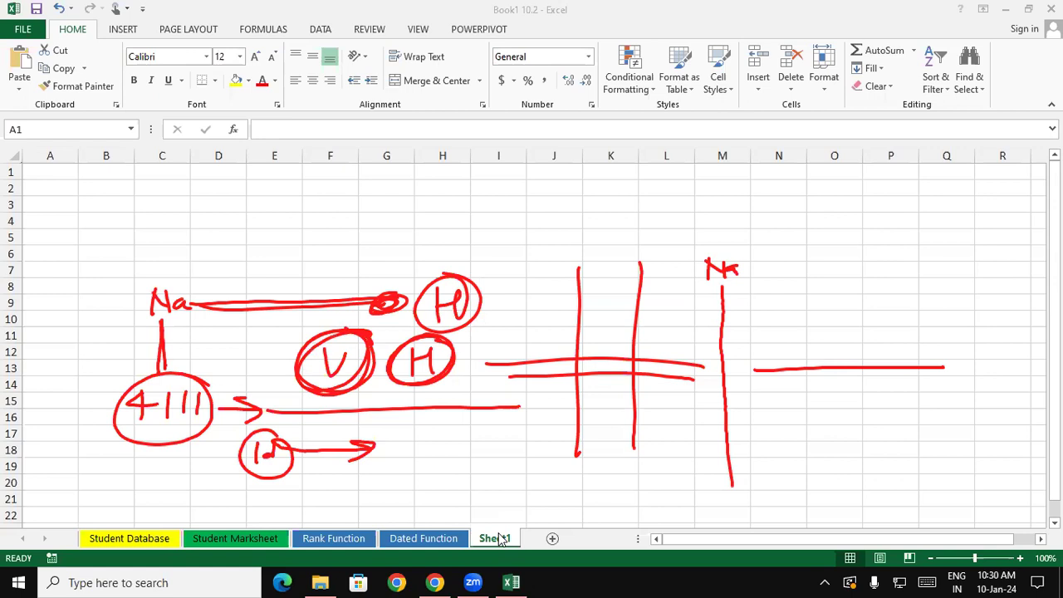
{"action": "left_click", "coordinate": [499, 541]}
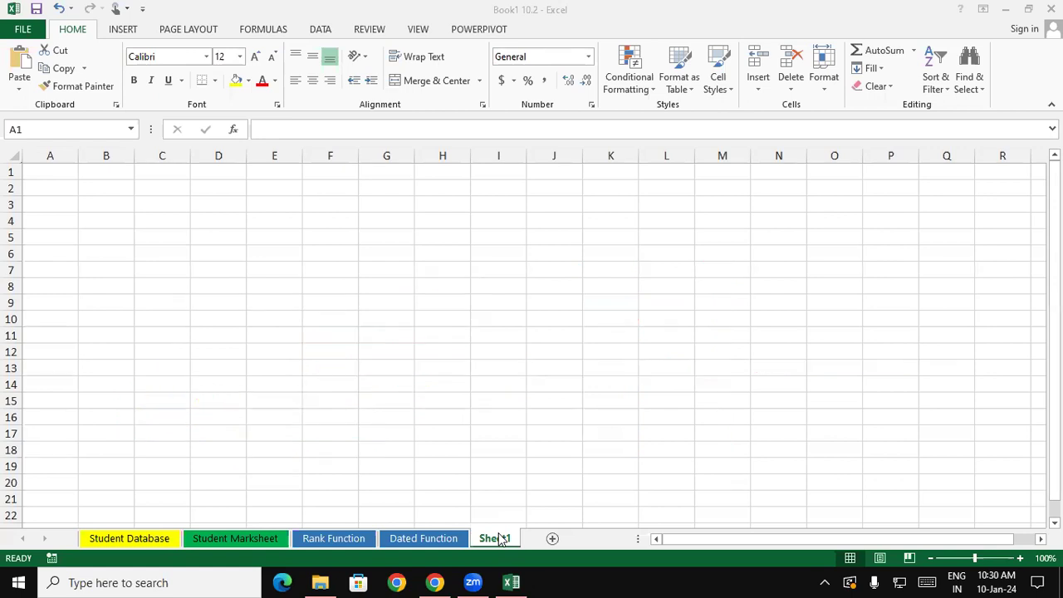
{"action": "mouse_move", "coordinate": [129, 394]}
{"action": "left_mouse_down"}
{"action": "mouse_move", "coordinate": [129, 441]}
{"action": "mouse_move", "coordinate": [152, 414]}
{"action": "left_mouse_up"}
{"action": "left_click_drag", "start_coordinate": [151, 397], "coordinate": [151, 438]}
{"action": "mouse_move", "coordinate": [201, 400]}
{"action": "left_mouse_down"}
{"action": "mouse_move", "coordinate": [226, 406]}
{"action": "mouse_move", "coordinate": [198, 443]}
{"action": "mouse_move", "coordinate": [241, 392]}
{"action": "left_mouse_up"}
{"action": "left_click_drag", "start_coordinate": [101, 417], "coordinate": [156, 386]}
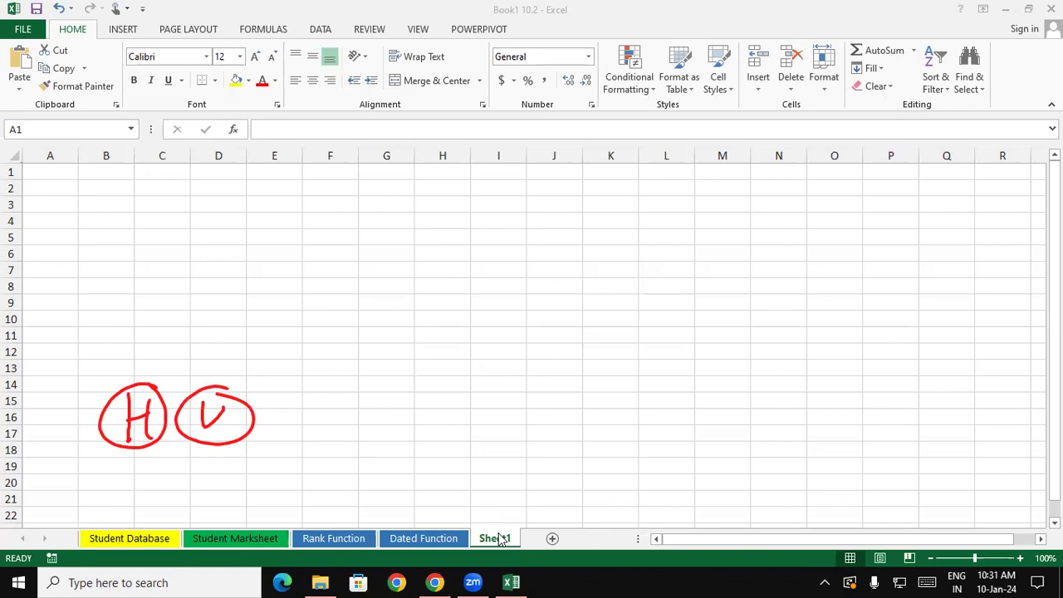
{"action": "left_click_drag", "start_coordinate": [223, 389], "coordinate": [247, 418]}
{"action": "left_click_drag", "start_coordinate": [92, 448], "coordinate": [169, 449]}
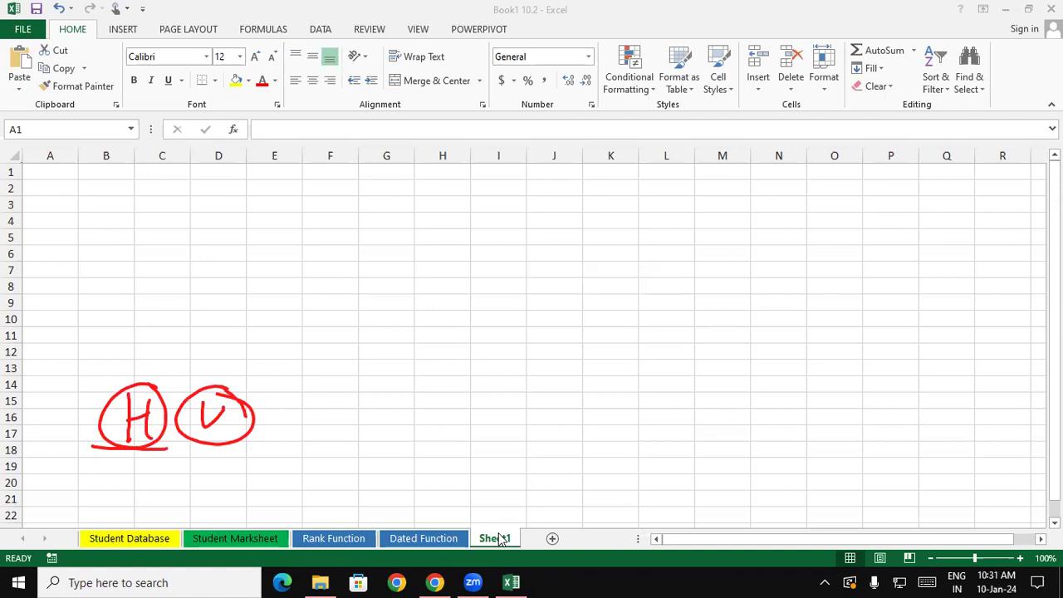
{"action": "left_click_drag", "start_coordinate": [274, 312], "coordinate": [272, 467]}
{"action": "left_click_drag", "start_coordinate": [289, 382], "coordinate": [422, 374]}
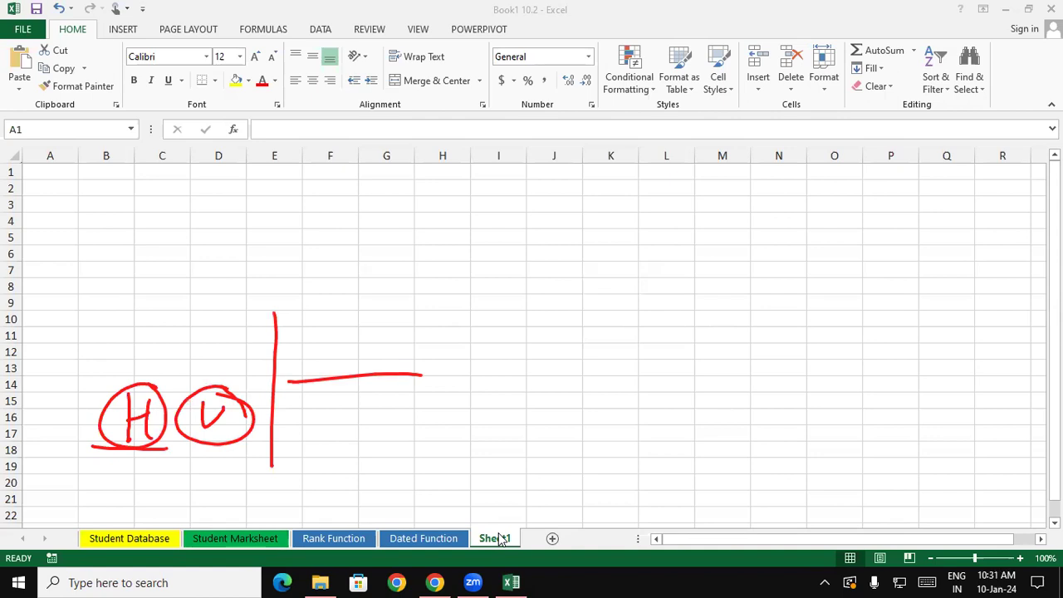
{"action": "left_click_drag", "start_coordinate": [80, 446], "coordinate": [168, 452]}
{"action": "left_click_drag", "start_coordinate": [143, 387], "coordinate": [133, 453]}
{"action": "left_click_drag", "start_coordinate": [217, 388], "coordinate": [246, 407]}
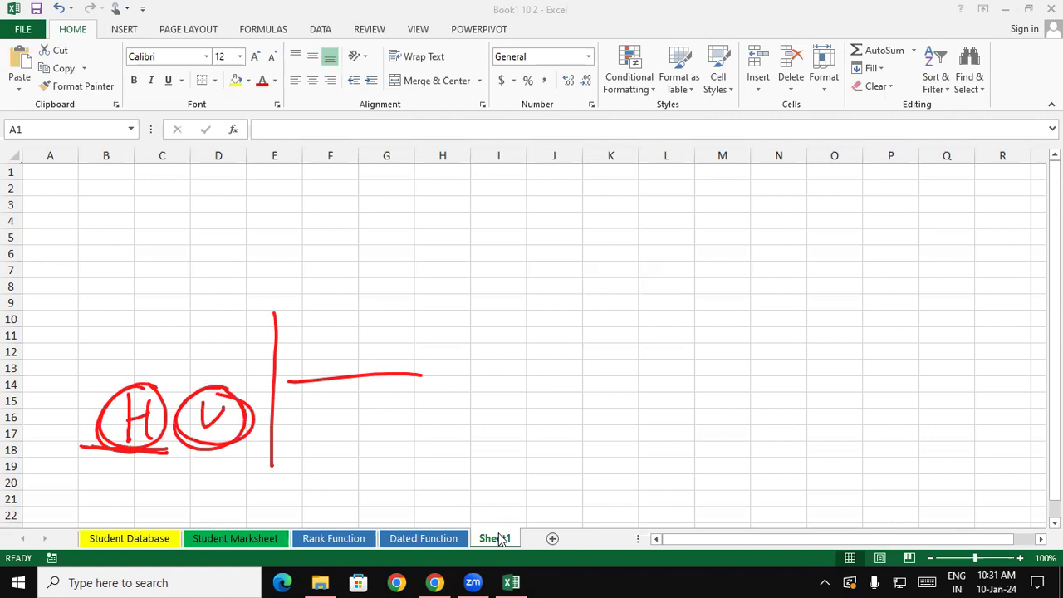
{"action": "left_click_drag", "start_coordinate": [269, 295], "coordinate": [278, 463]}
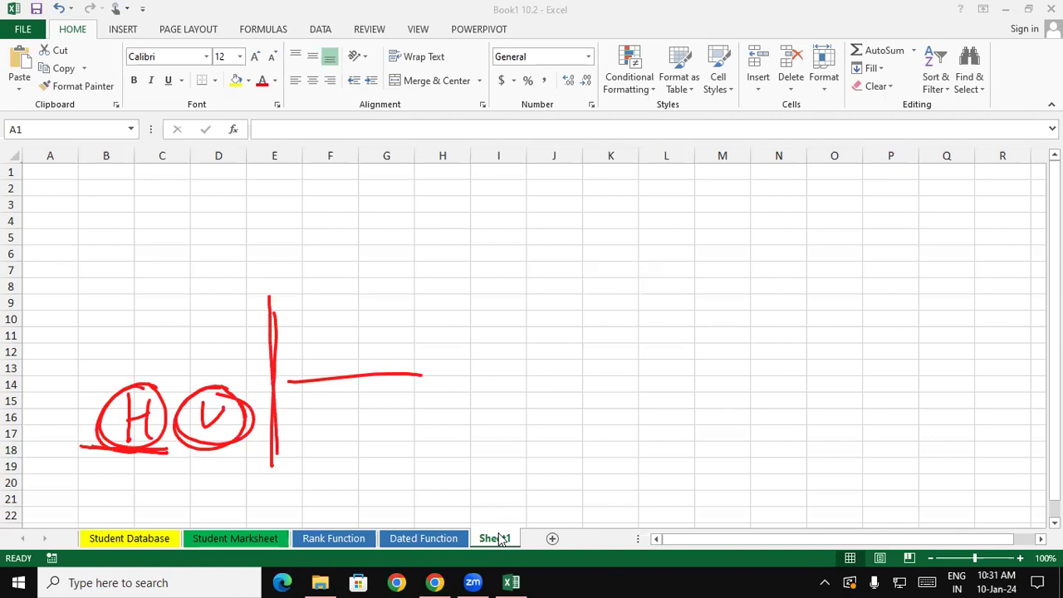
{"action": "left_click_drag", "start_coordinate": [277, 384], "coordinate": [397, 387]}
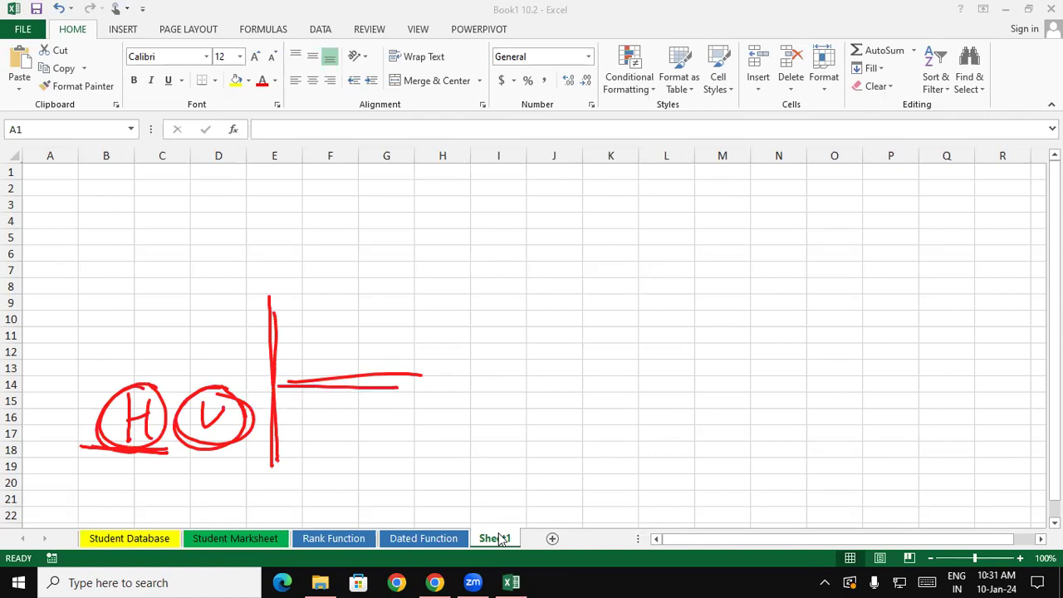
{"action": "key", "text": "Escape"}
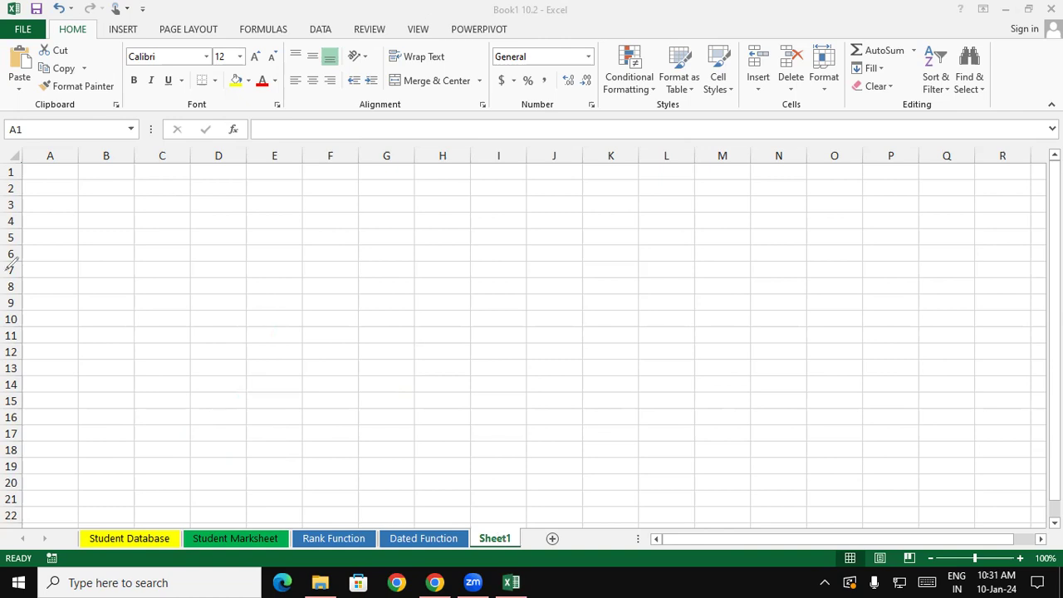
Step: Merge E1:M5 and enter the heading 'VLOOKUP & HLOOKUP'
{"action": "left_click", "coordinate": [276, 175]}
{"action": "left_click_drag", "start_coordinate": [274, 171], "coordinate": [742, 232]}
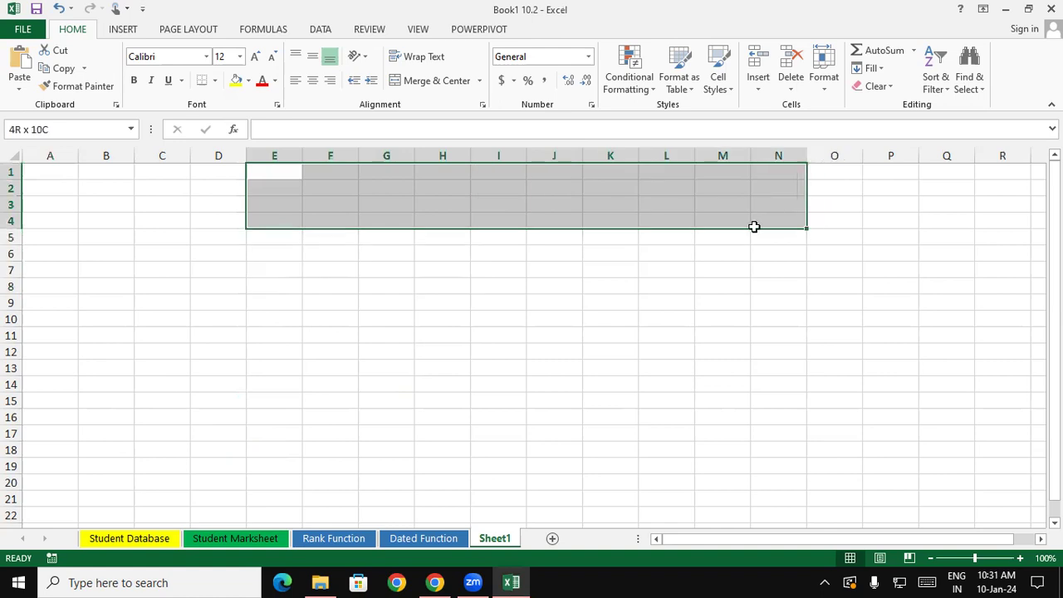
{"action": "left_click", "coordinate": [428, 83]}
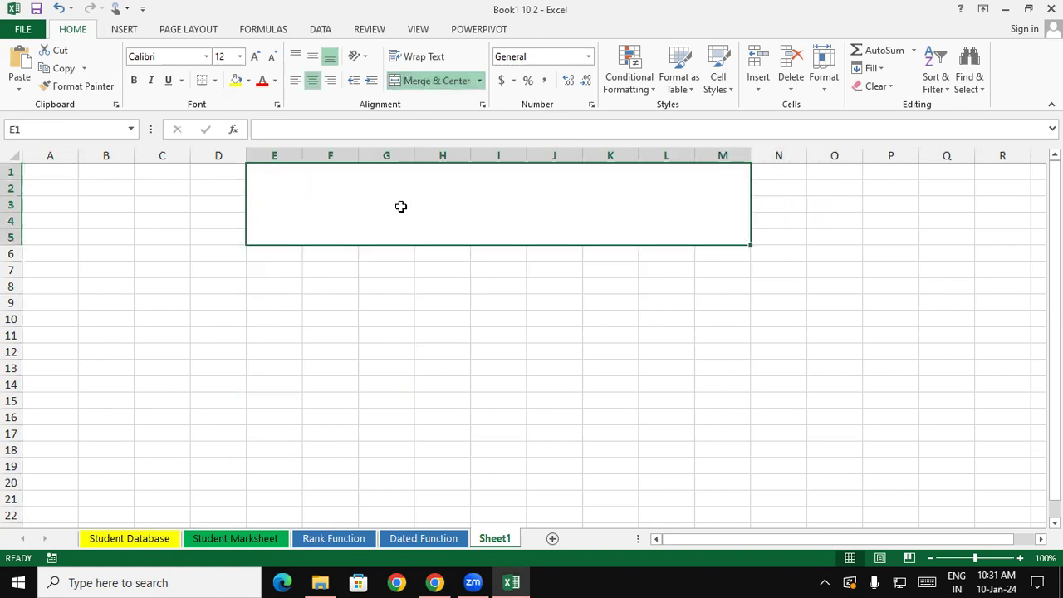
{"action": "type", "text": "vLOO"}
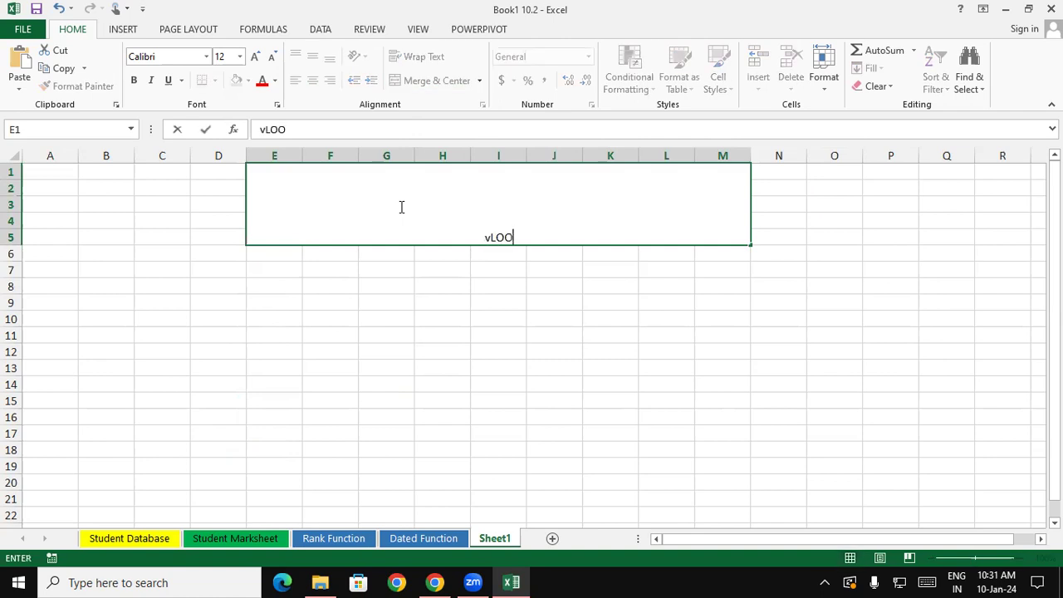
{"action": "key", "text": "BackSpace"}
{"action": "key", "text": "BackSpace"}
{"action": "key", "text": "BackSpace"}
{"action": "key", "text": "BackSpace"}
{"action": "type", "text": "VLOOKUP "}
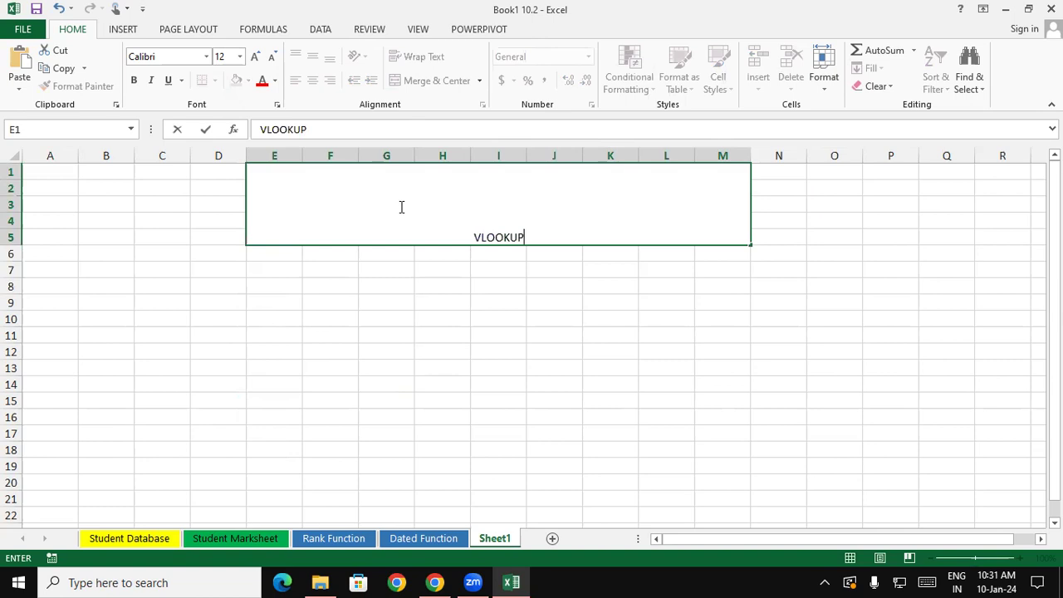
{"action": "type", "text": "& HLOOKUP"}
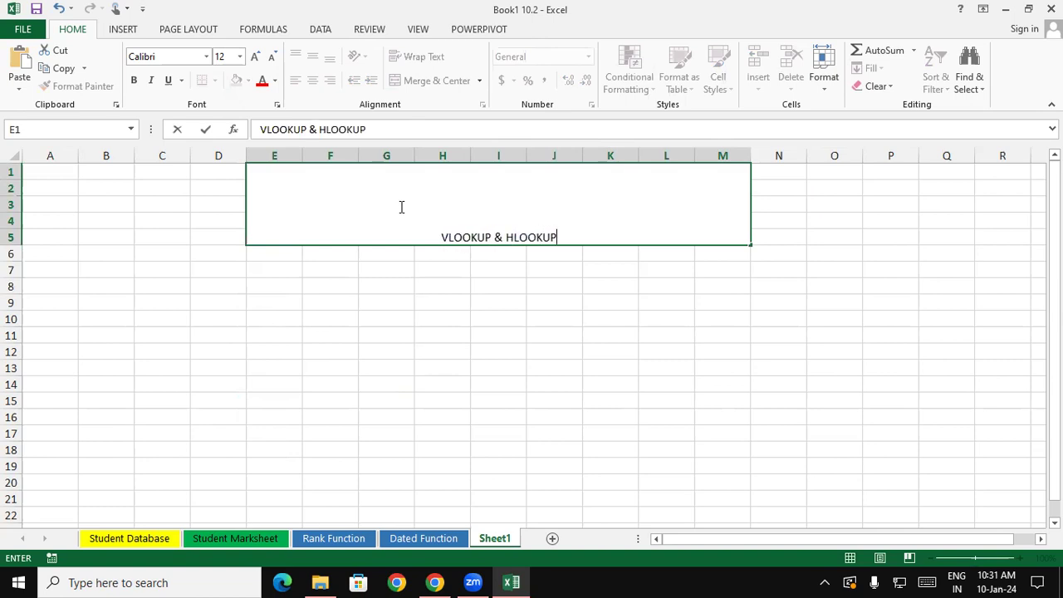
{"action": "key", "text": "Return"}
Step: Format the heading as bold red 48-pt text, vertically centred, on yellow fill
{"action": "left_click", "coordinate": [401, 207]}
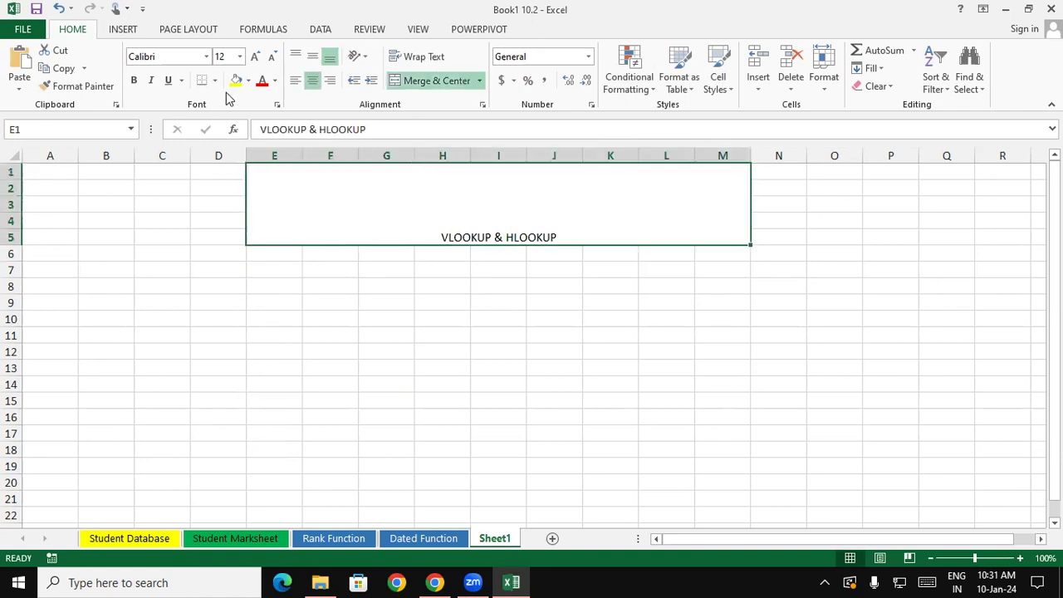
{"action": "left_click", "coordinate": [239, 56]}
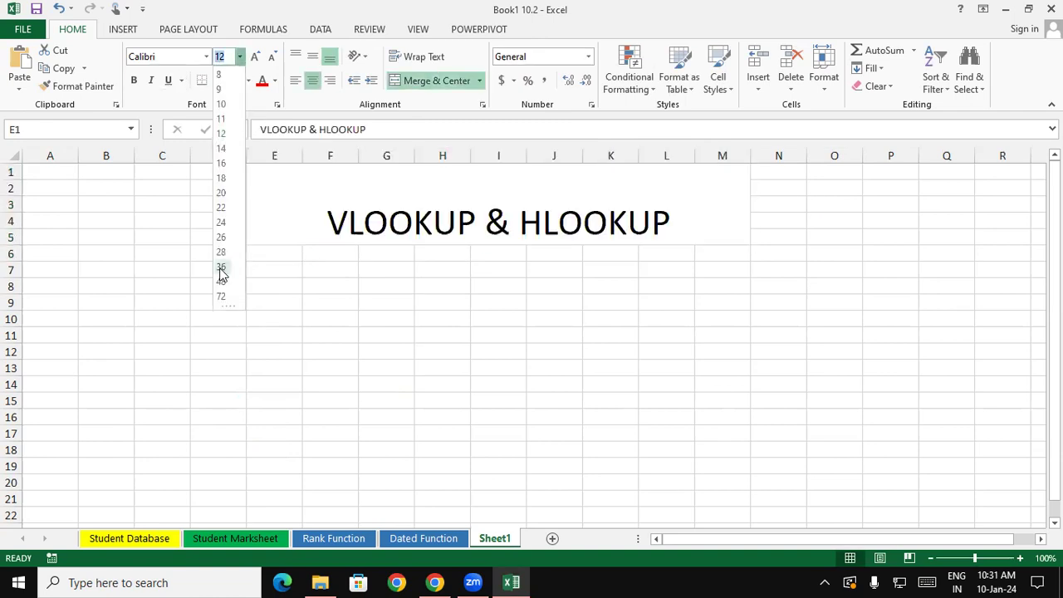
{"action": "left_click", "coordinate": [221, 281]}
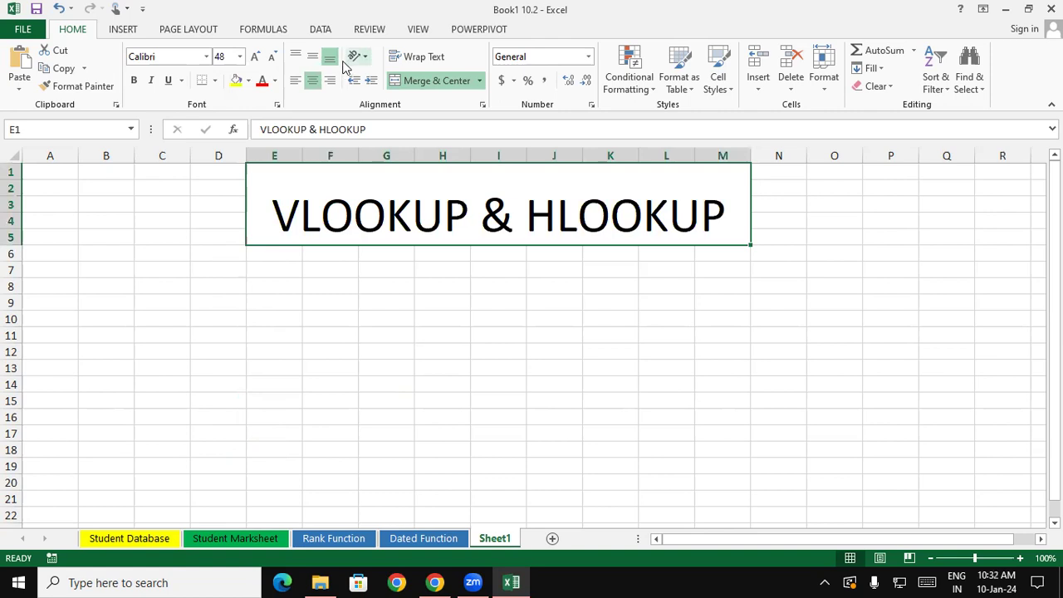
{"action": "left_click", "coordinate": [314, 58]}
{"action": "left_click", "coordinate": [262, 81]}
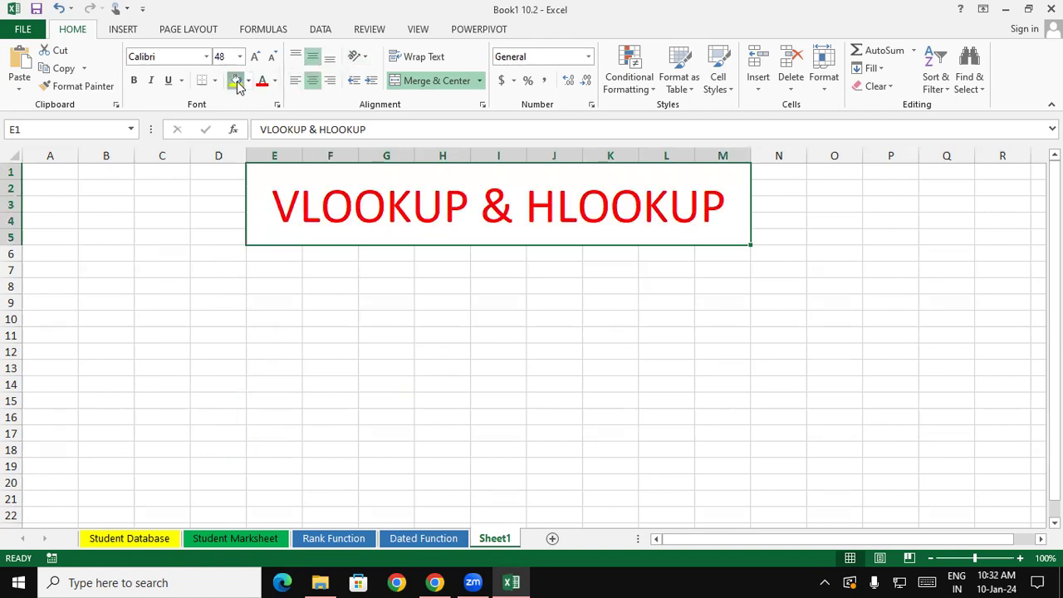
{"action": "left_click", "coordinate": [237, 80]}
{"action": "left_click", "coordinate": [134, 80]}
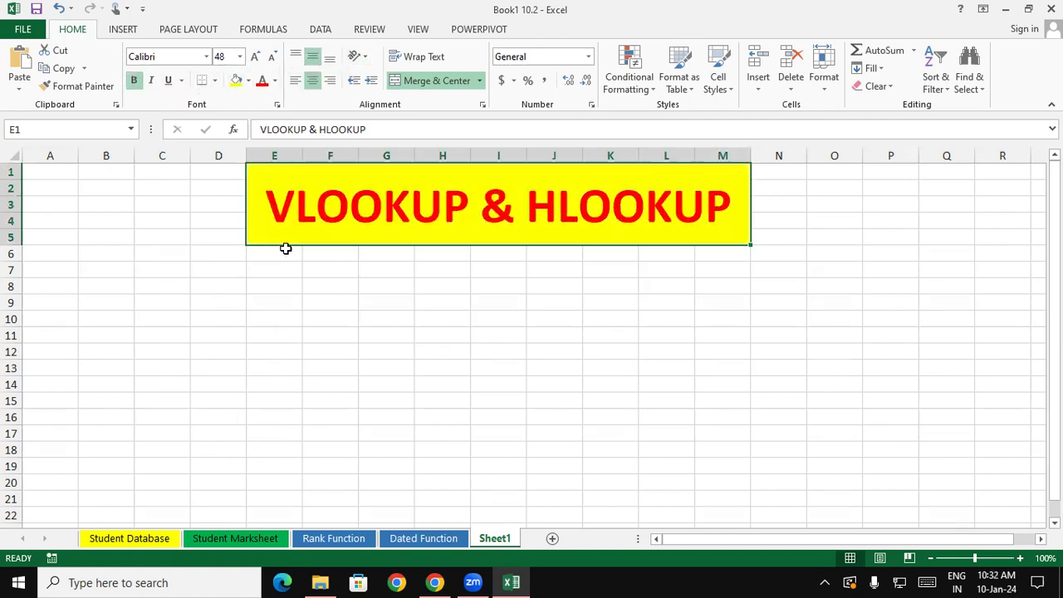
Step: Put a thick box border around the merged heading
{"action": "left_click", "coordinate": [291, 256]}
{"action": "left_click", "coordinate": [301, 192]}
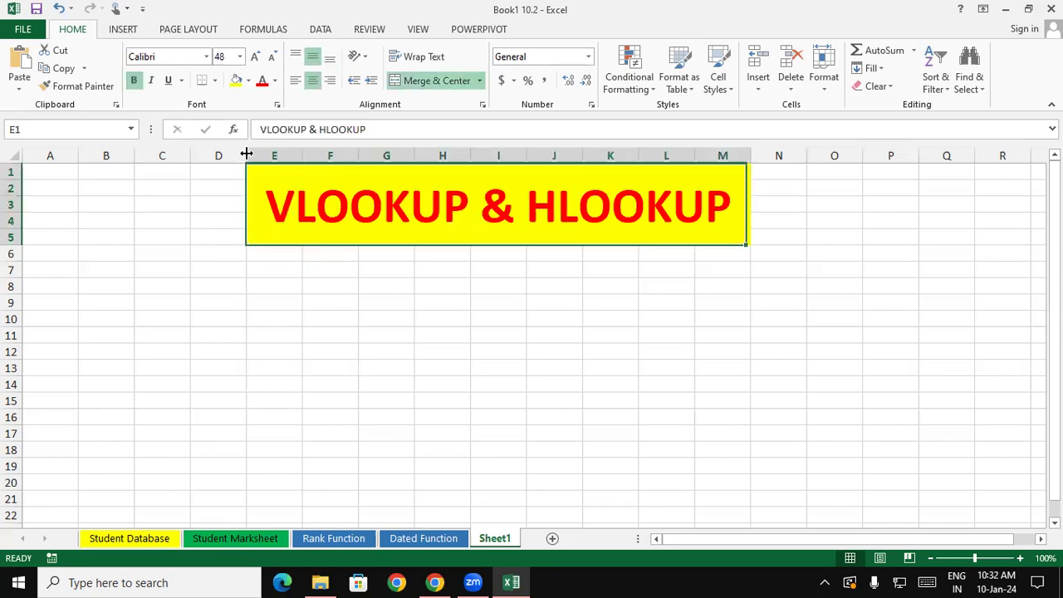
{"action": "left_click", "coordinate": [214, 80]}
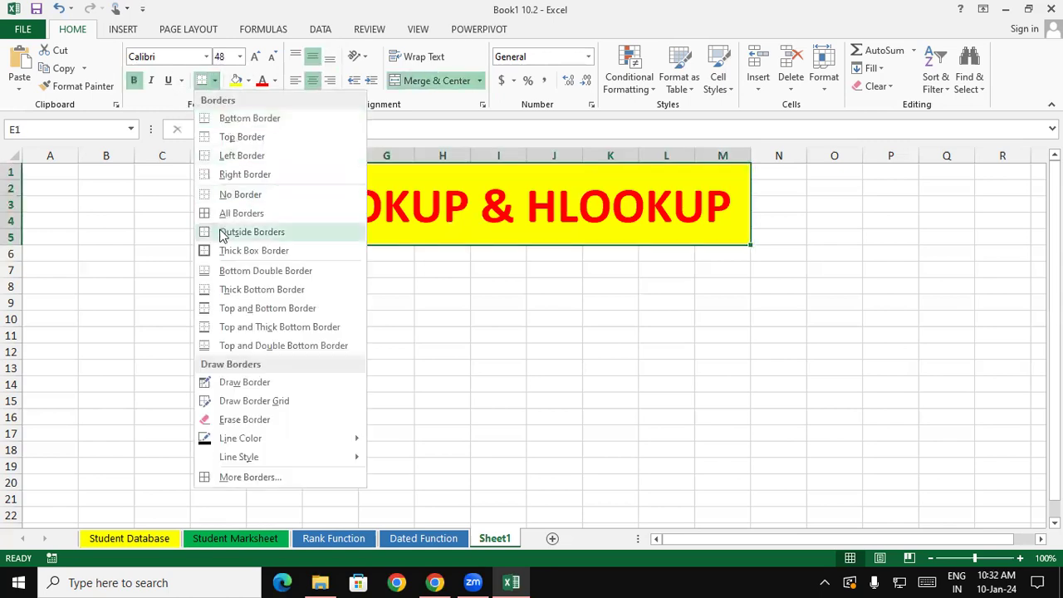
{"action": "left_click", "coordinate": [218, 251]}
{"action": "left_click", "coordinate": [247, 357]}
Step: Enter 'Reg no' in E8 and 'STD Name' in F8
{"action": "left_click", "coordinate": [261, 287]}
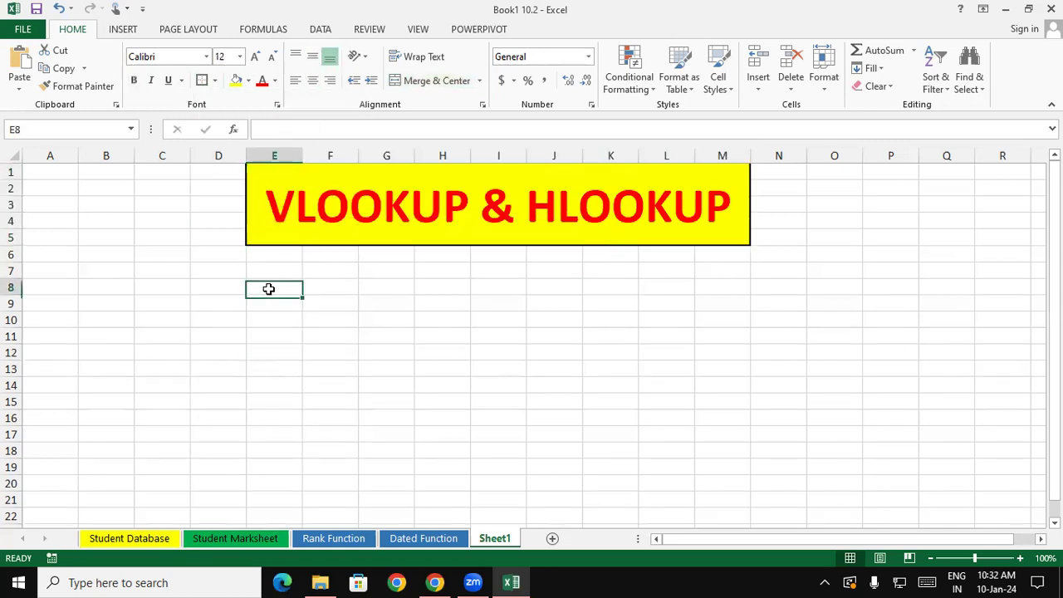
{"action": "type", "text": "Sr No"}
{"action": "key", "text": "BackSpace"}
{"action": "key", "text": "BackSpace"}
{"action": "key", "text": "BackSpace"}
{"action": "key", "text": "BackSpace"}
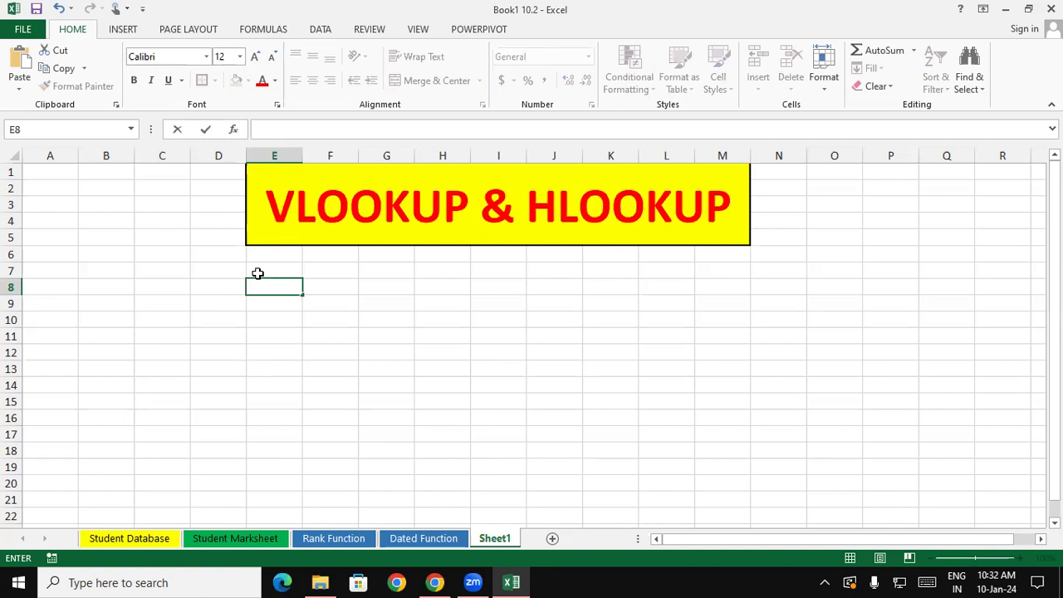
{"action": "type", "text": "Reg n"}
{"action": "type", "text": "o"}
{"action": "key", "text": "Tab"}
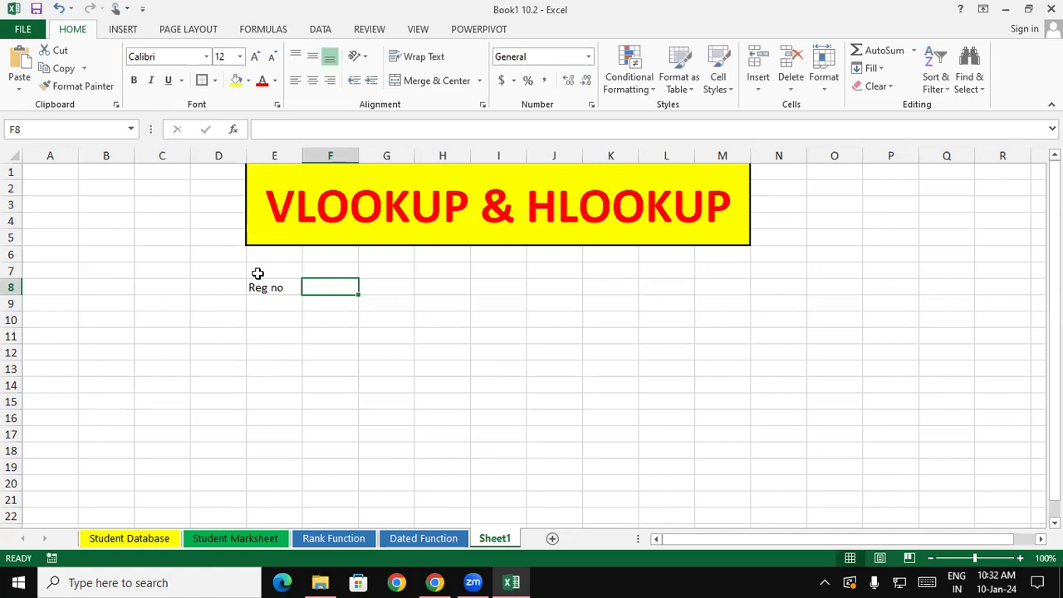
{"action": "type", "text": "STD Name"}
{"action": "key", "text": "Tab"}
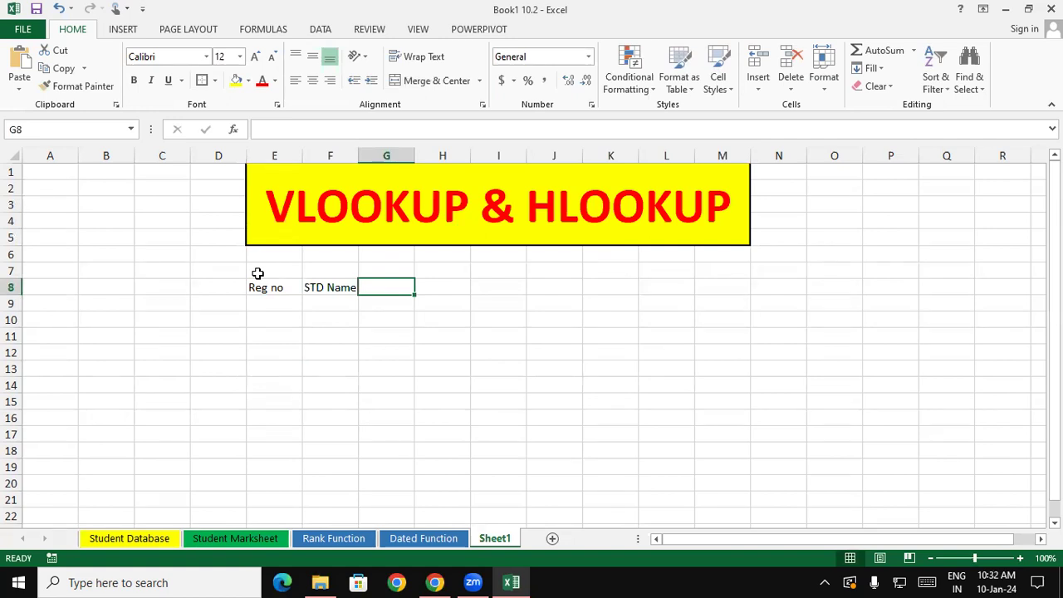
Step: Change the F8 label from 'STD Name' to 'Emp Name'
{"action": "left_click", "coordinate": [311, 287]}
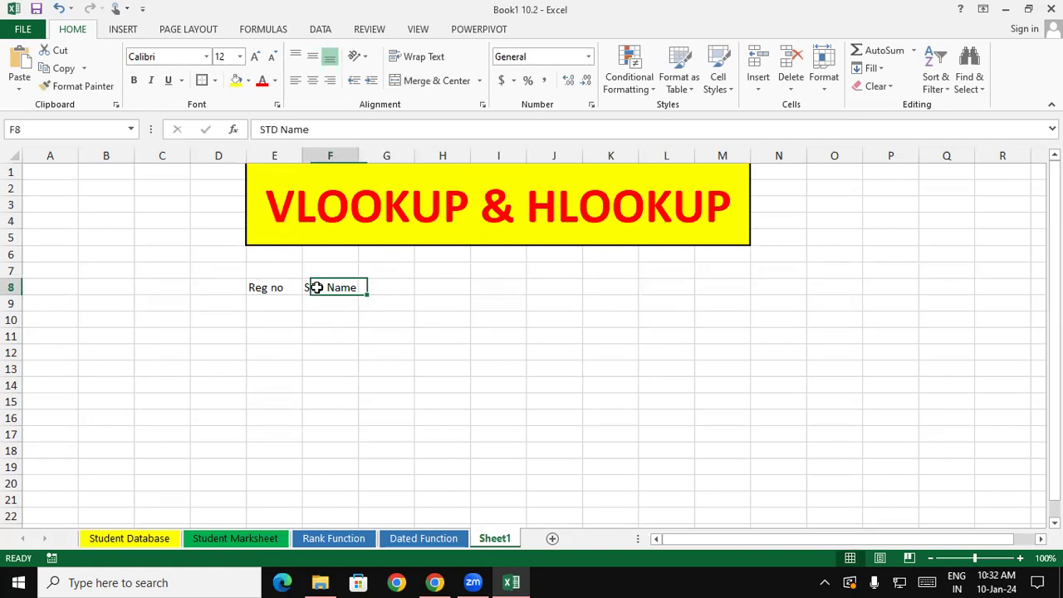
{"action": "double_click", "coordinate": [327, 288]}
{"action": "left_click_drag", "start_coordinate": [326, 288], "coordinate": [293, 287]}
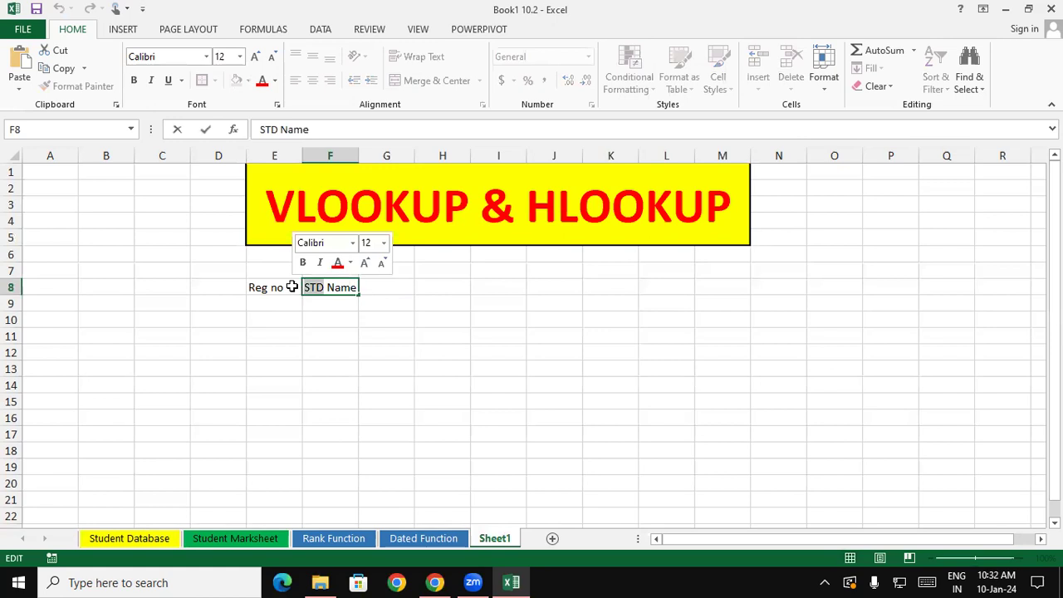
{"action": "type", "text": "Emp"}
{"action": "key", "text": "Tab"}
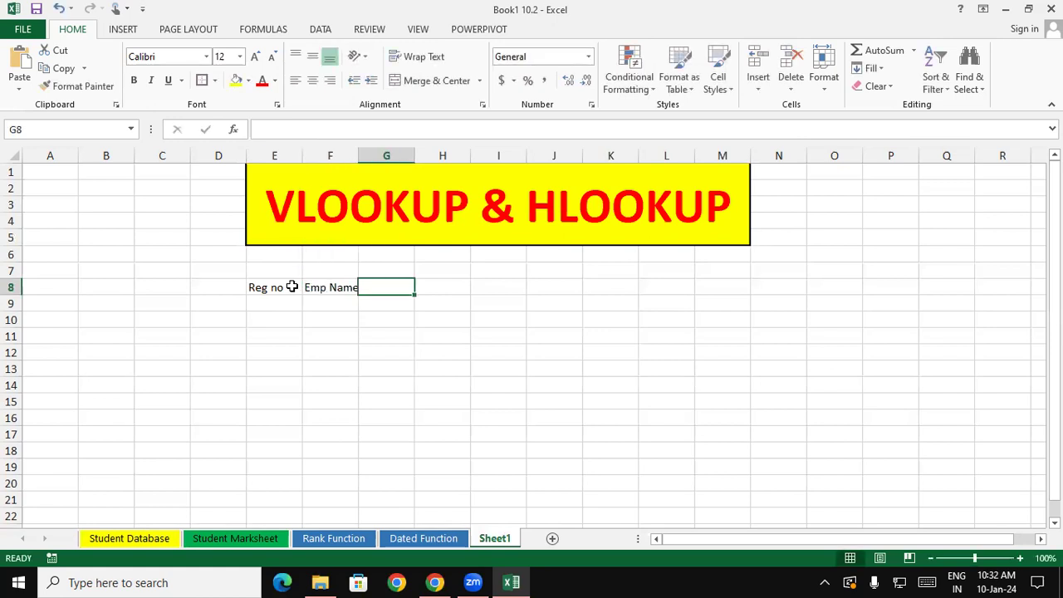
Step: Fill G8:J8 with the labels Post, Address, Age and Salary
{"action": "type", "text": "Post"}
{"action": "key", "text": "Tab"}
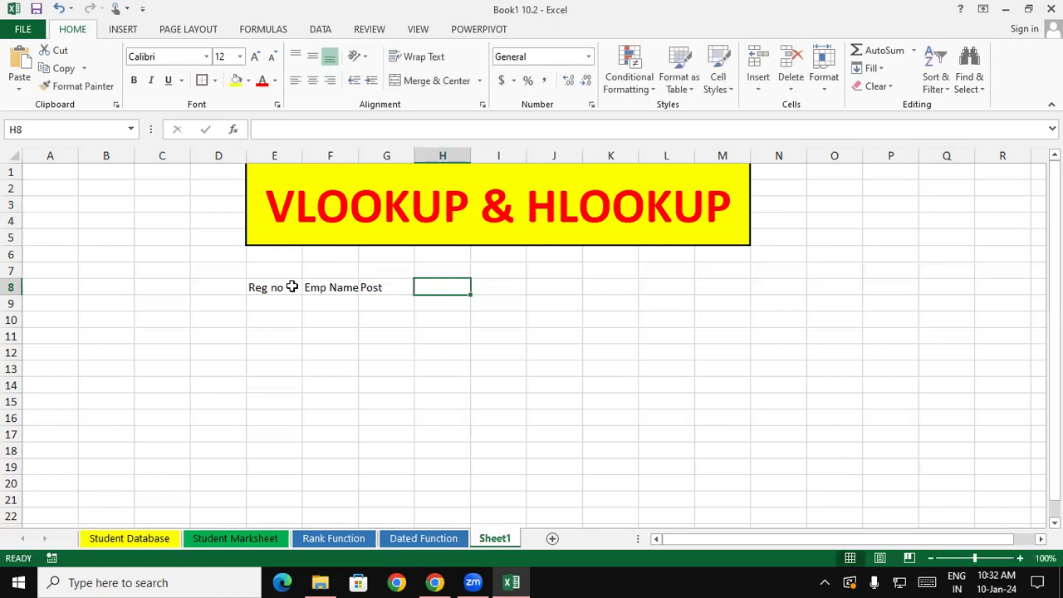
{"action": "type", "text": "Address"}
{"action": "key", "text": "Tab"}
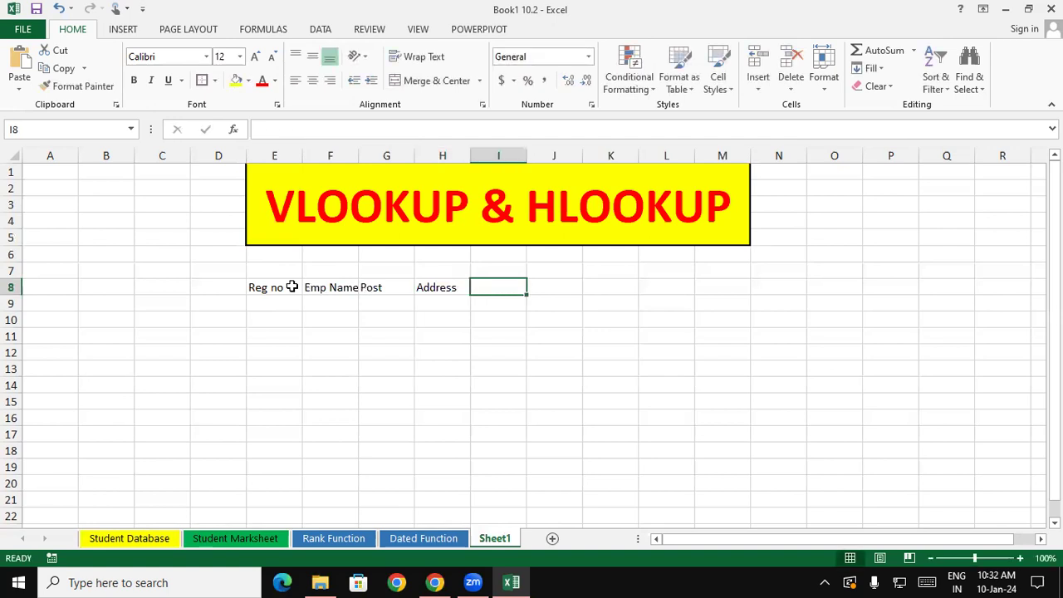
{"action": "type", "text": "Age"}
{"action": "key", "text": "Tab"}
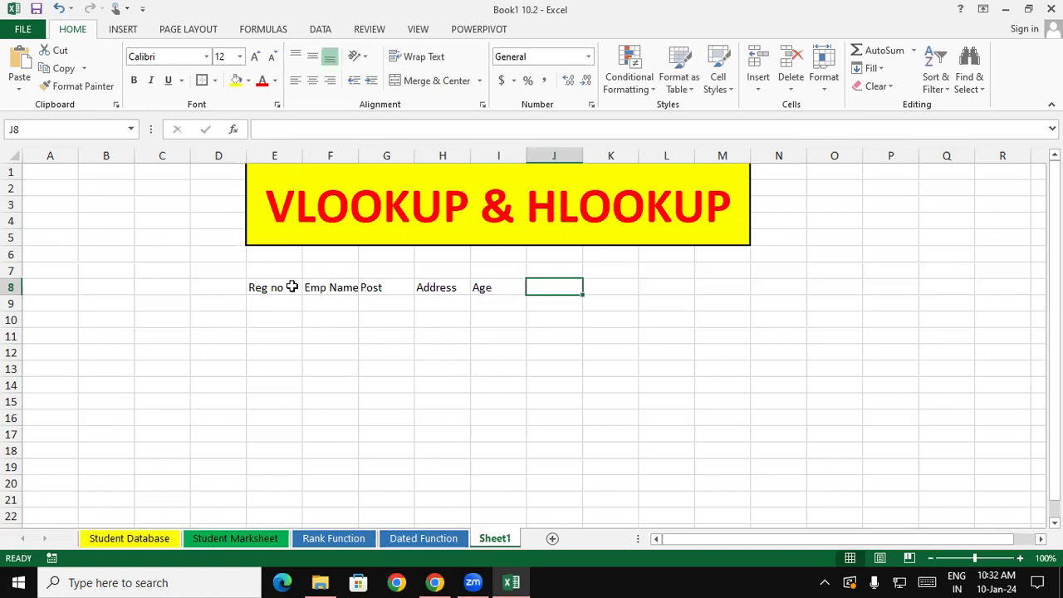
{"action": "type", "text": "Salary"}
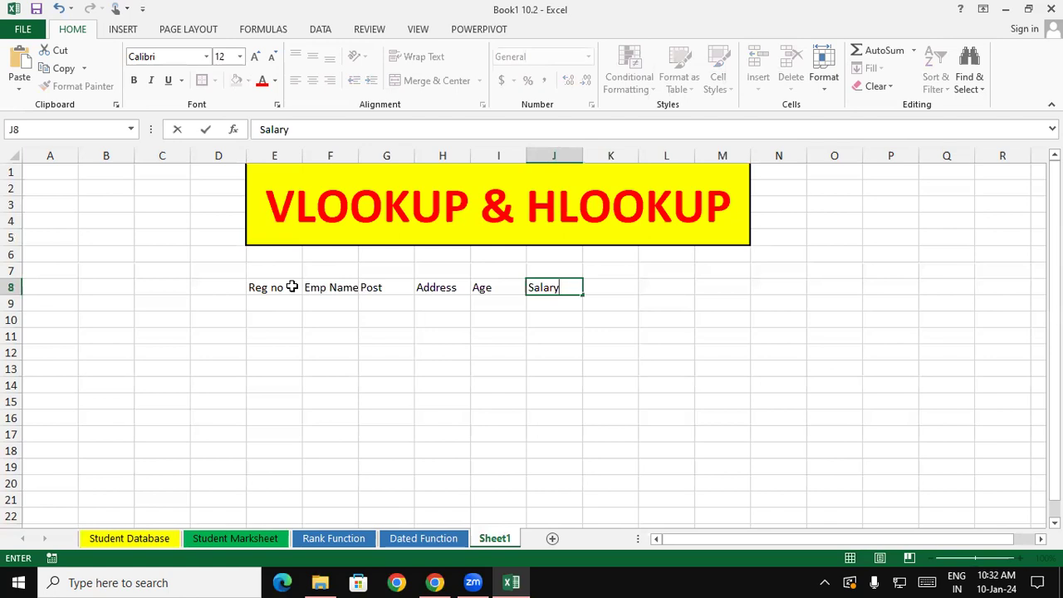
{"action": "key", "text": "Tab"}
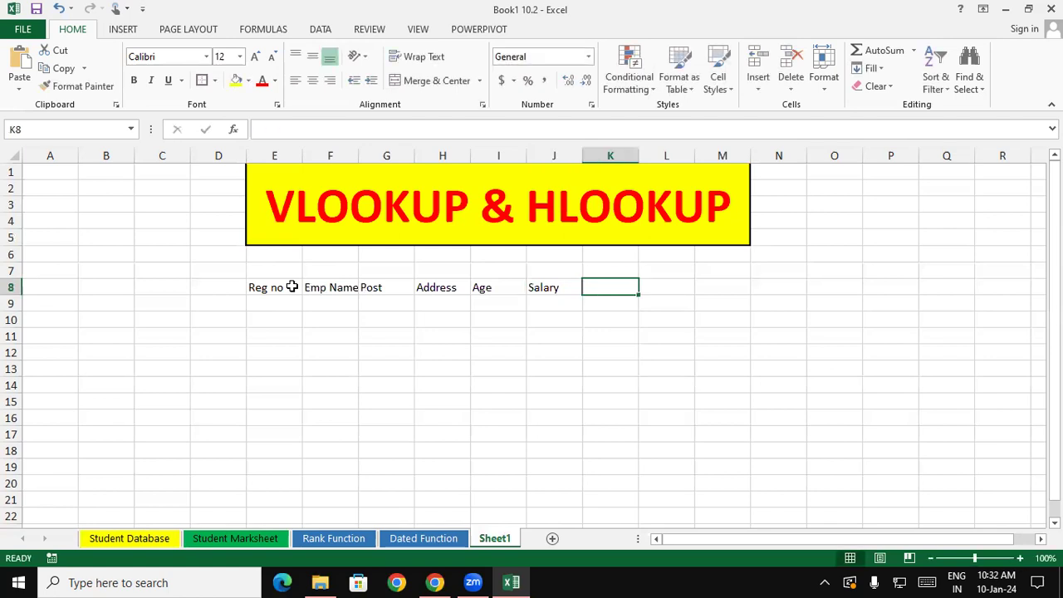
Step: Widen column F, rename E8 to 'Id no', and check each header label
{"action": "left_click_drag", "start_coordinate": [359, 153], "coordinate": [363, 153]}
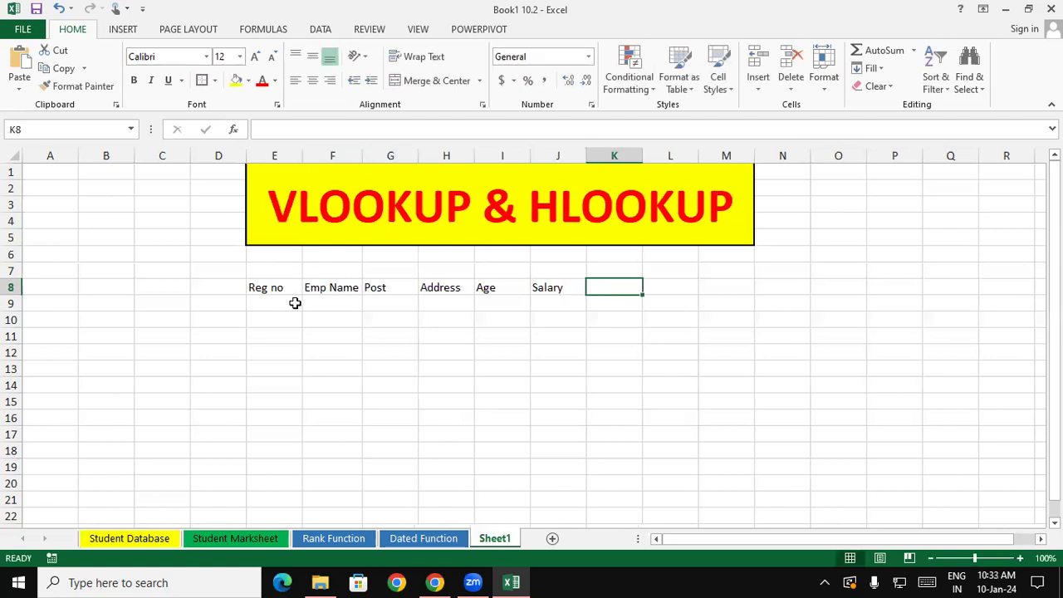
{"action": "double_click", "coordinate": [259, 288]}
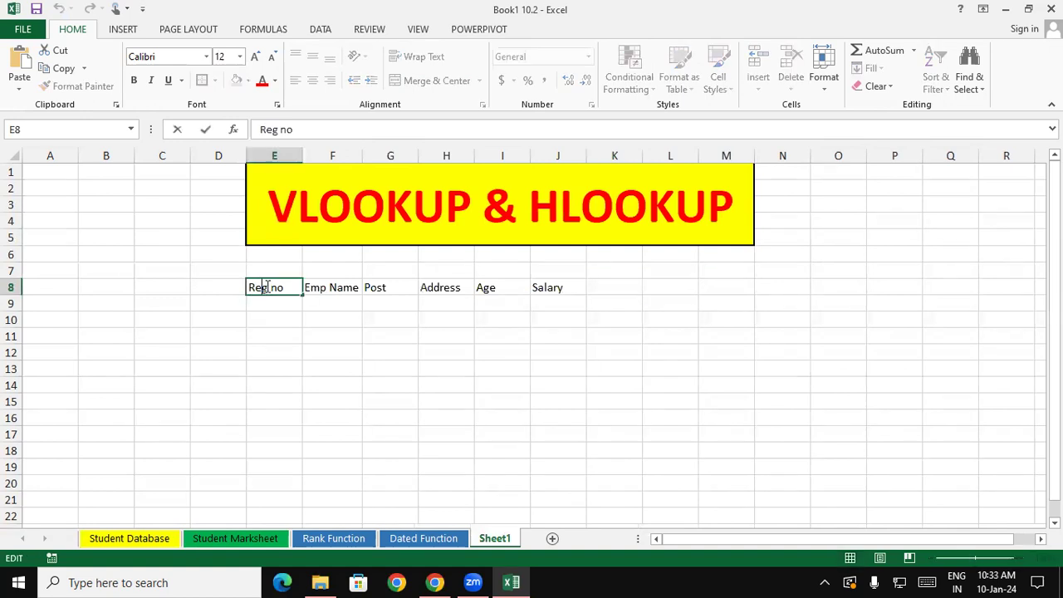
{"action": "type", "text": "Id"}
{"action": "key", "text": "Return"}
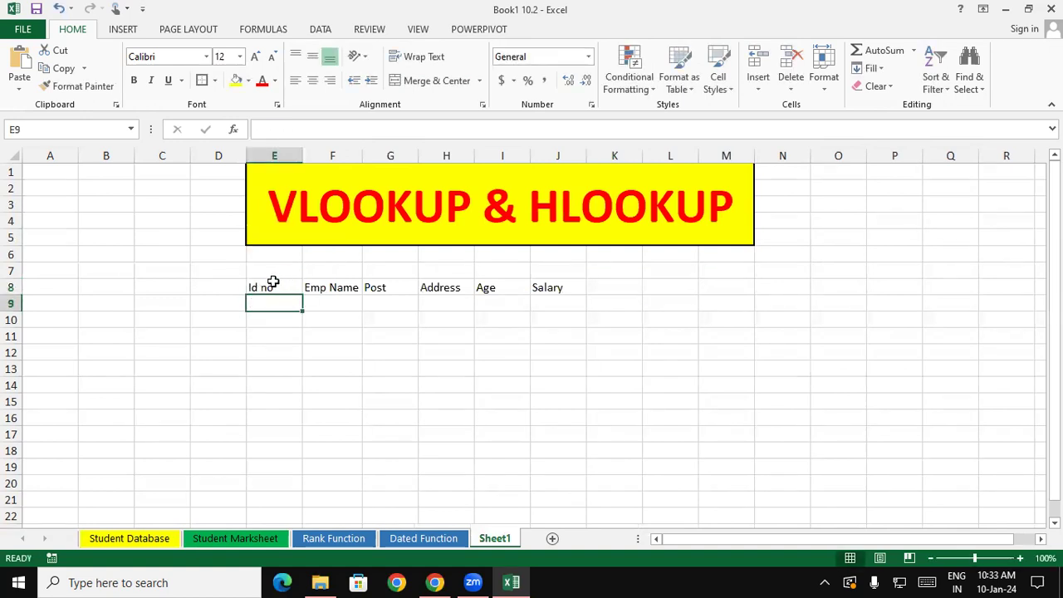
{"action": "left_click", "coordinate": [276, 283]}
{"action": "left_click", "coordinate": [320, 288]}
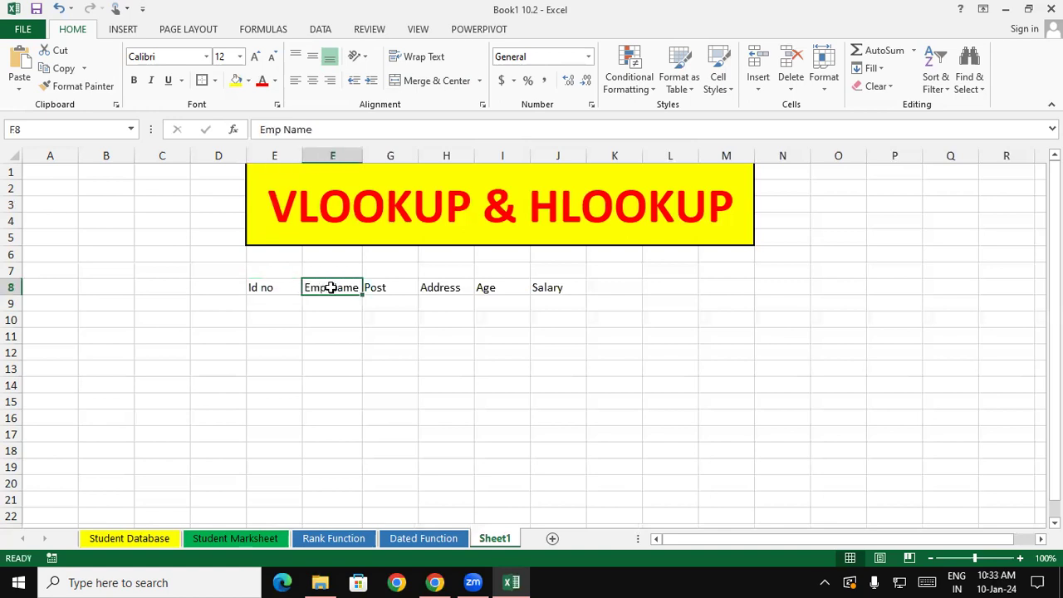
{"action": "left_click", "coordinate": [376, 287]}
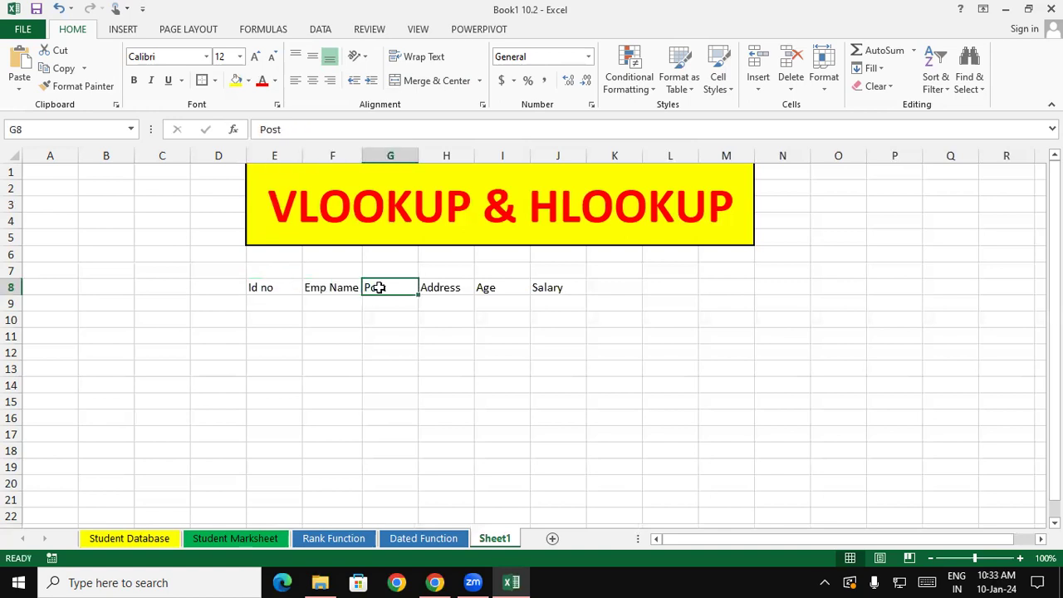
{"action": "left_click", "coordinate": [438, 286]}
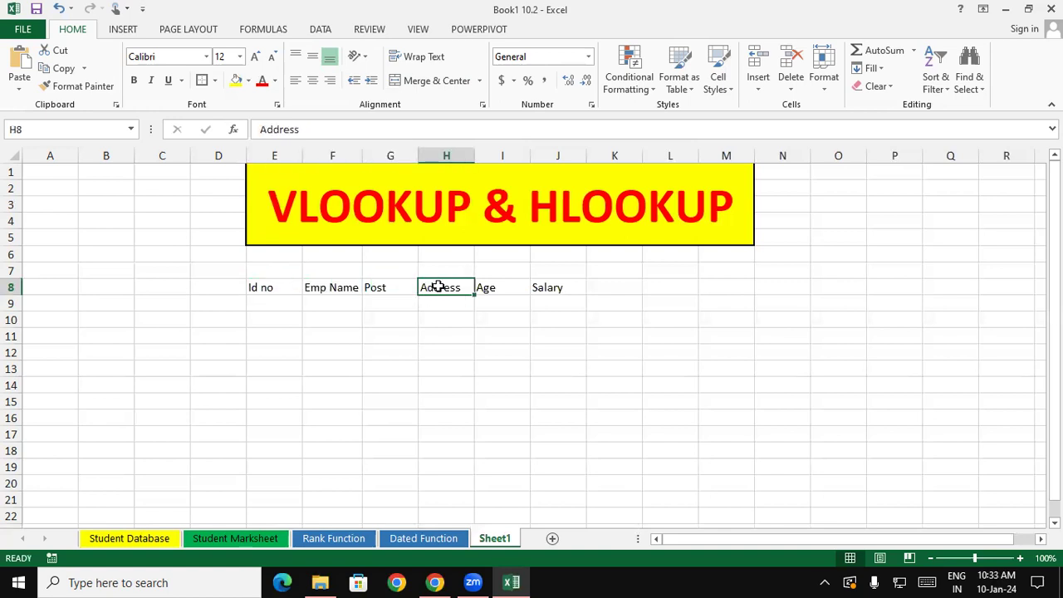
{"action": "left_click", "coordinate": [493, 287]}
{"action": "left_click", "coordinate": [546, 287]}
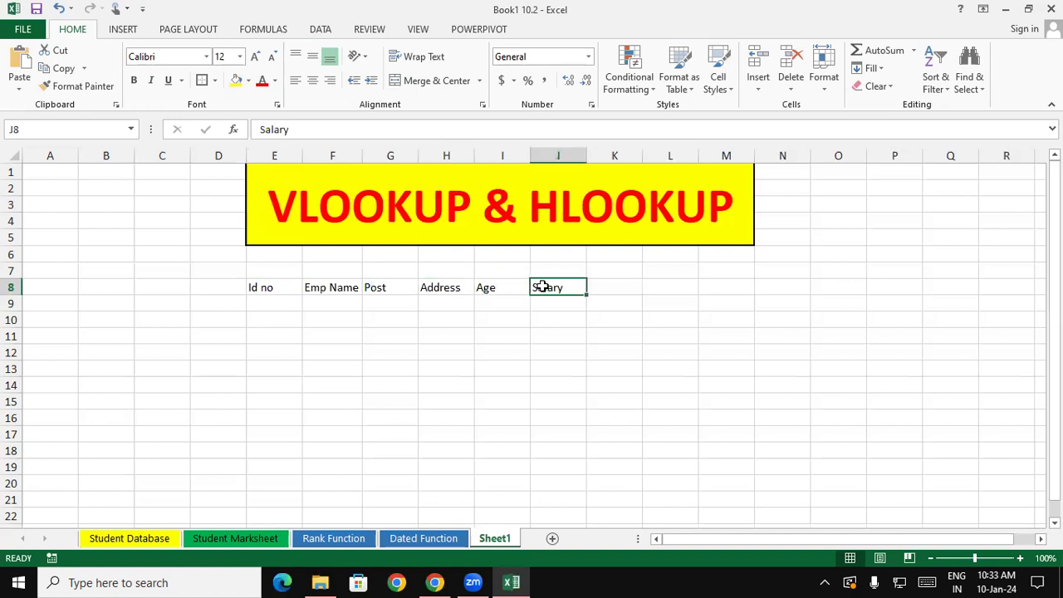
Step: Make the E8:J8 headers bold at 16 pt with red text on yellow fill
{"action": "left_click_drag", "start_coordinate": [266, 286], "coordinate": [584, 290]}
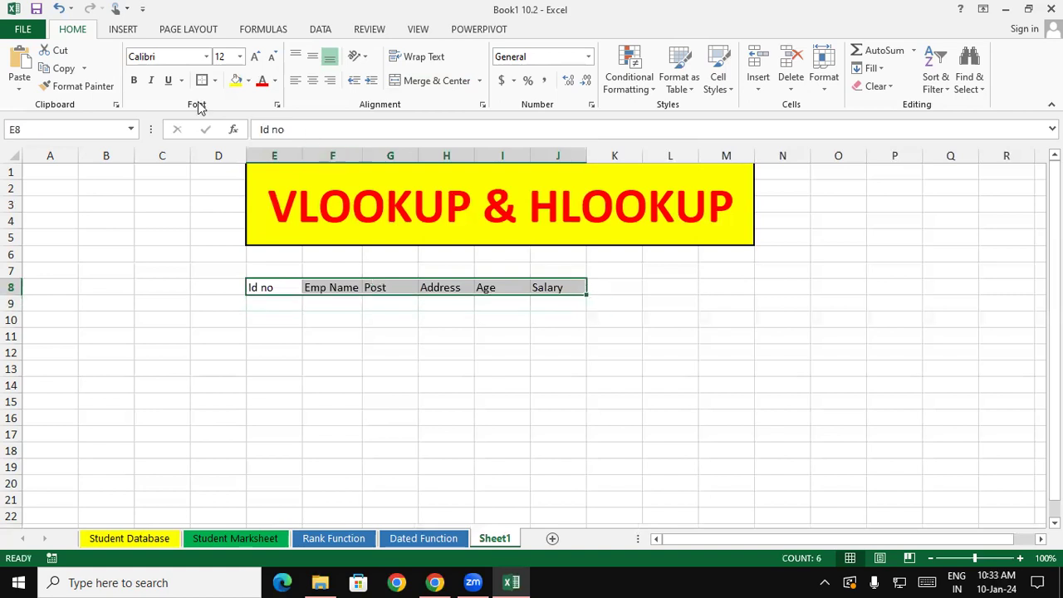
{"action": "left_click", "coordinate": [136, 81]}
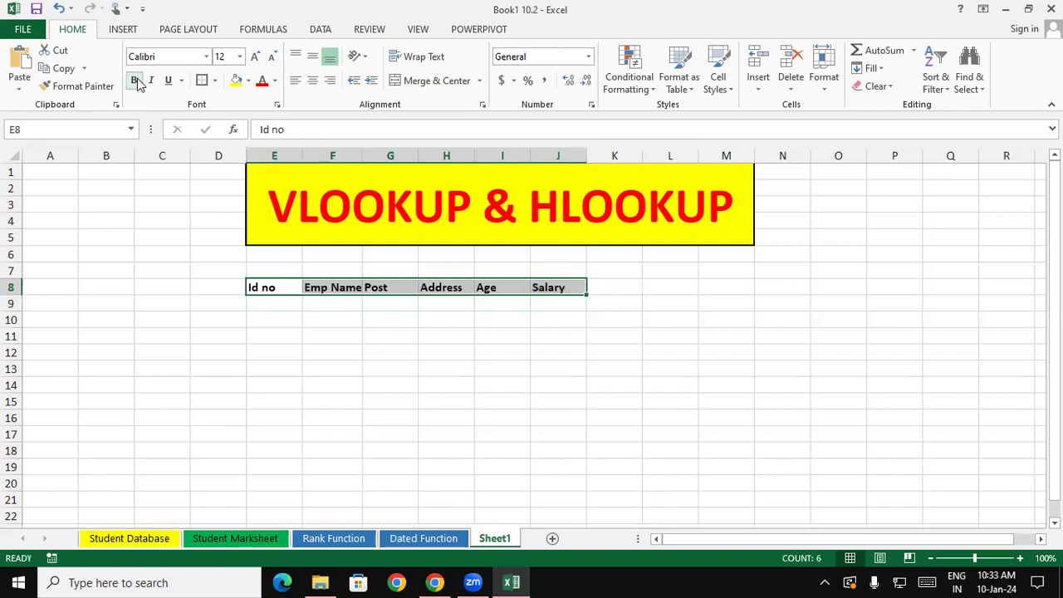
{"action": "left_click", "coordinate": [255, 57]}
{"action": "left_click", "coordinate": [255, 57]}
{"action": "left_click", "coordinate": [262, 81]}
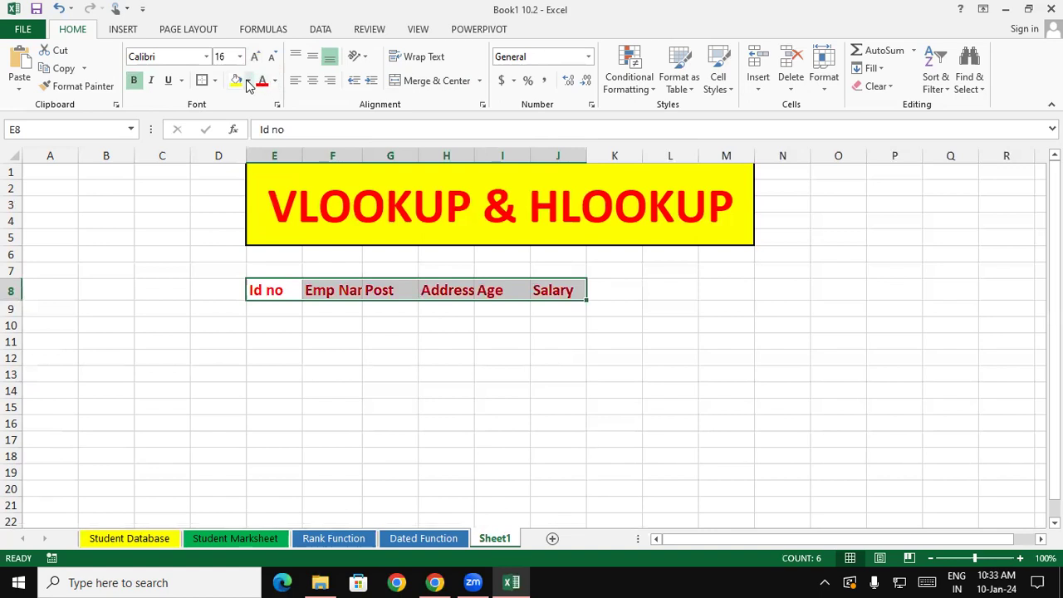
{"action": "left_click", "coordinate": [236, 80]}
Step: Auto-fit columns E through J to their header labels
{"action": "left_click", "coordinate": [251, 368]}
{"action": "left_click_drag", "start_coordinate": [274, 156], "coordinate": [585, 156]}
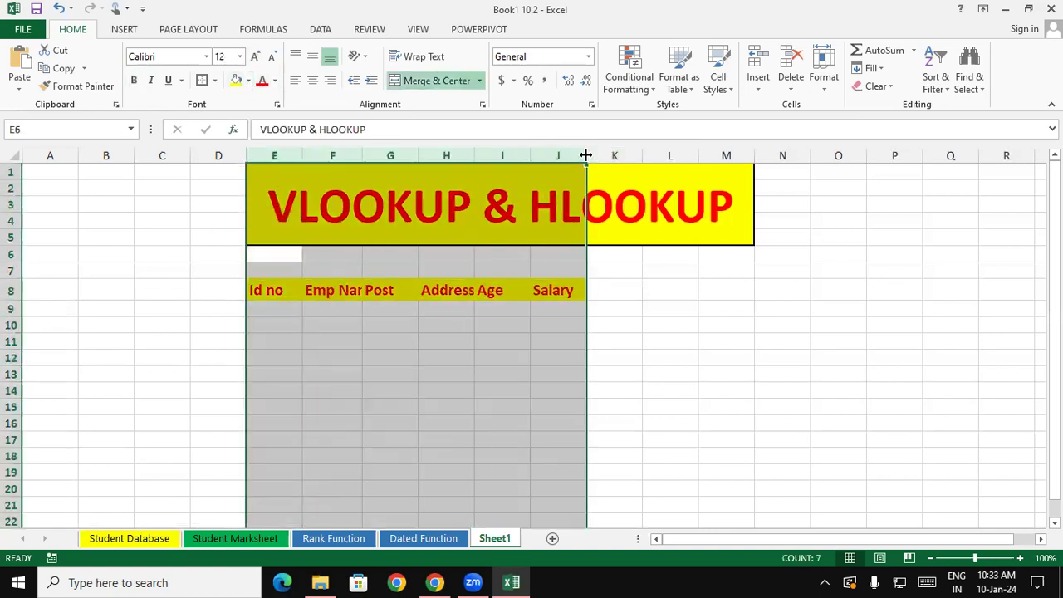
{"action": "double_click", "coordinate": [586, 156]}
{"action": "left_click", "coordinate": [491, 320]}
Step: Give the header row E8:J8 dark blue fill and white text
{"action": "mouse_move", "coordinate": [262, 290]}
{"action": "left_mouse_down"}
{"action": "mouse_move", "coordinate": [564, 290]}
{"action": "mouse_move", "coordinate": [541, 290]}
{"action": "left_mouse_up"}
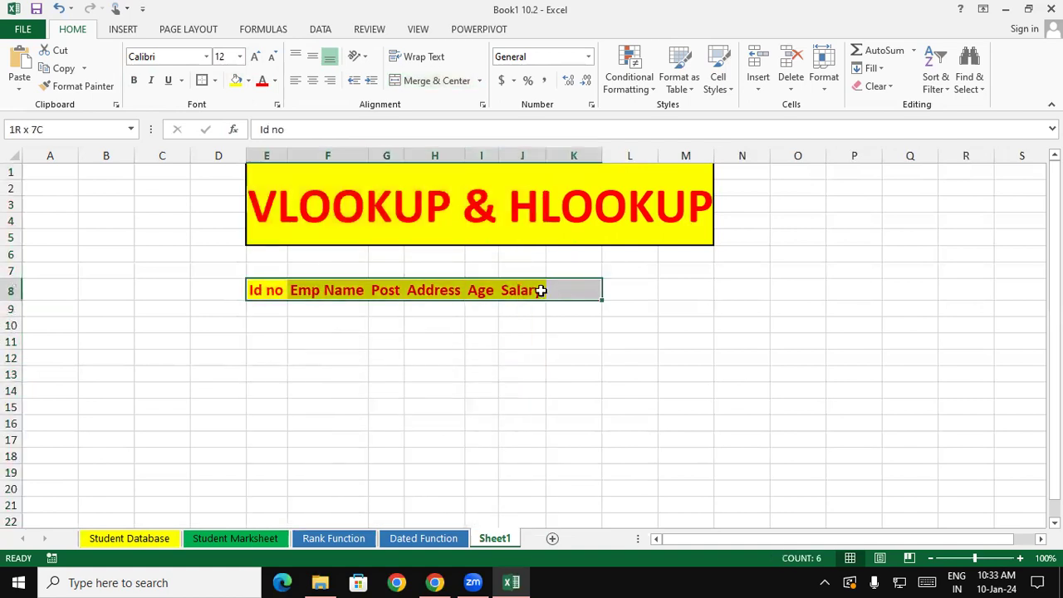
{"action": "left_click", "coordinate": [249, 81]}
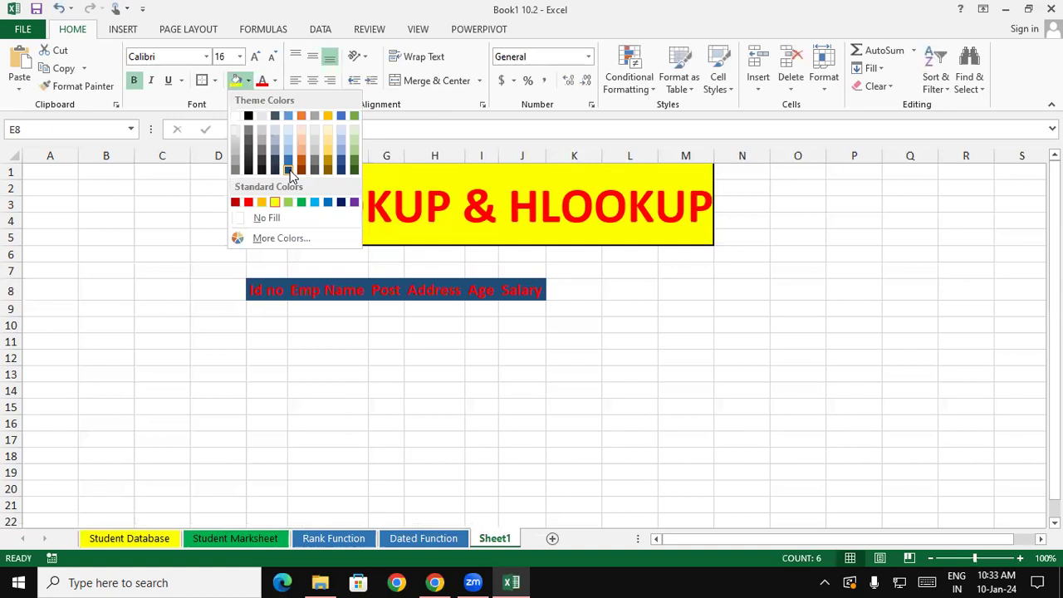
{"action": "left_click", "coordinate": [288, 170]}
{"action": "left_click", "coordinate": [275, 80]}
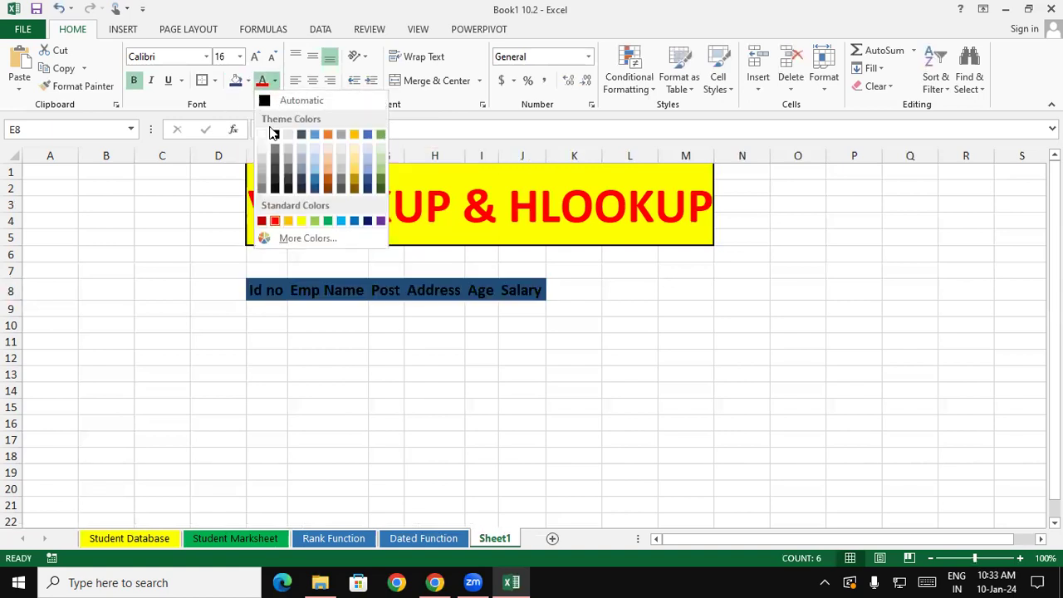
{"action": "left_click", "coordinate": [264, 135]}
{"action": "left_click", "coordinate": [290, 393]}
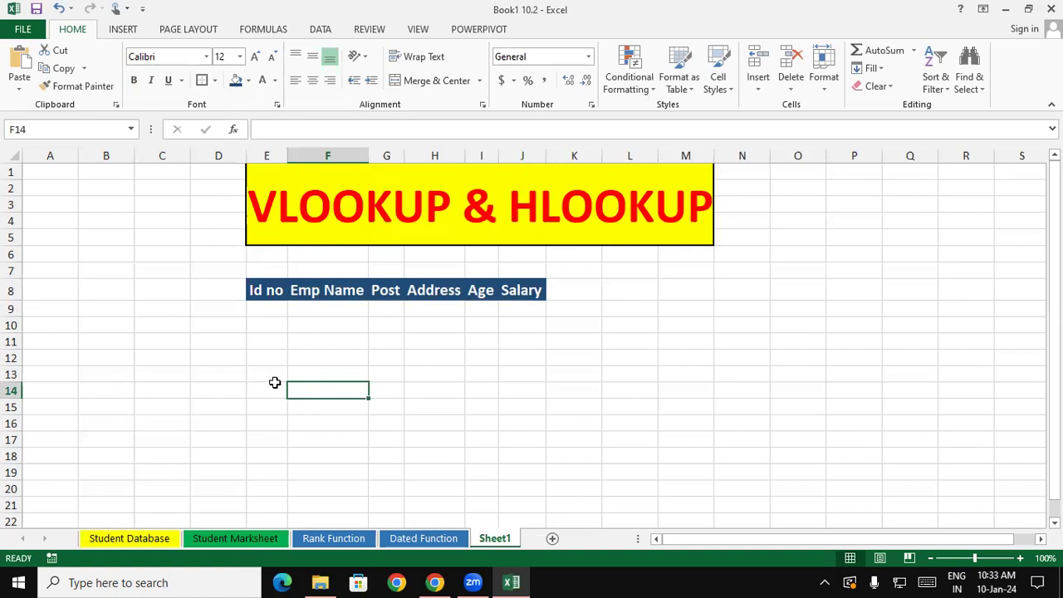
Step: Enter Id number 101 in E9
{"action": "left_click", "coordinate": [258, 308]}
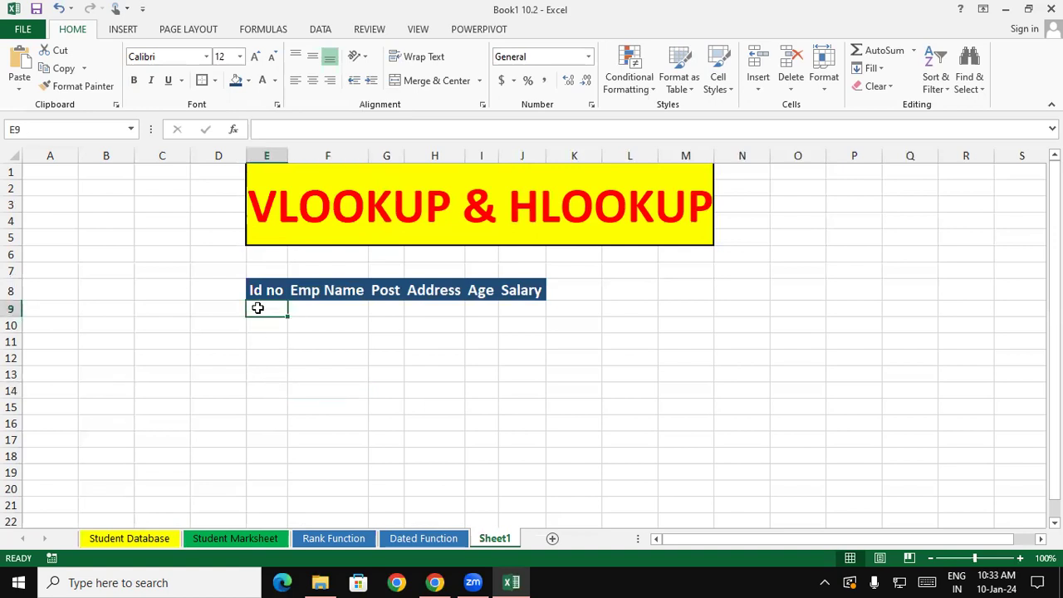
{"action": "type", "text": "101"}
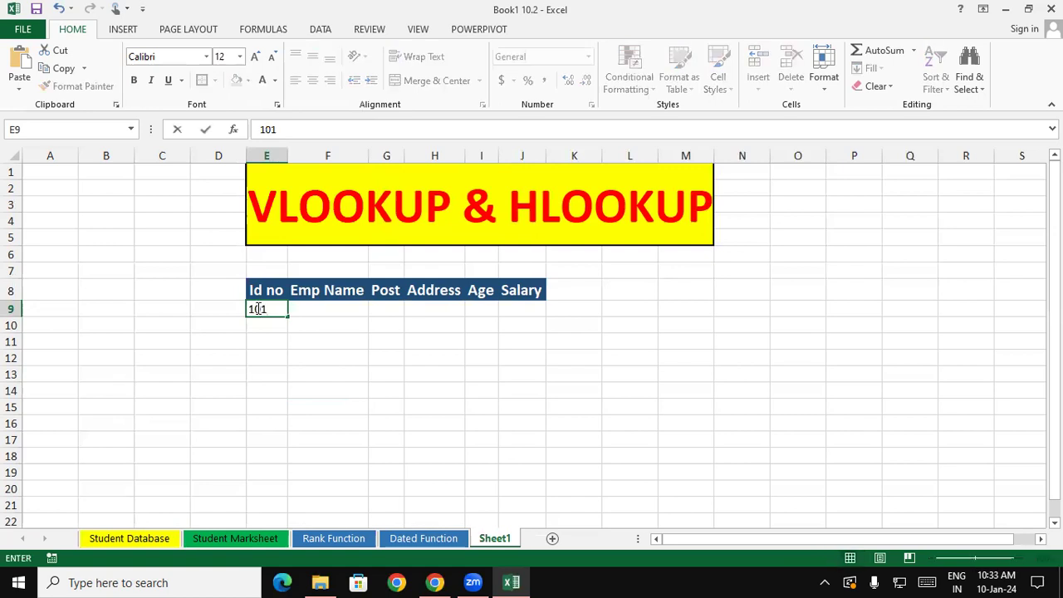
{"action": "key", "text": "Tab"}
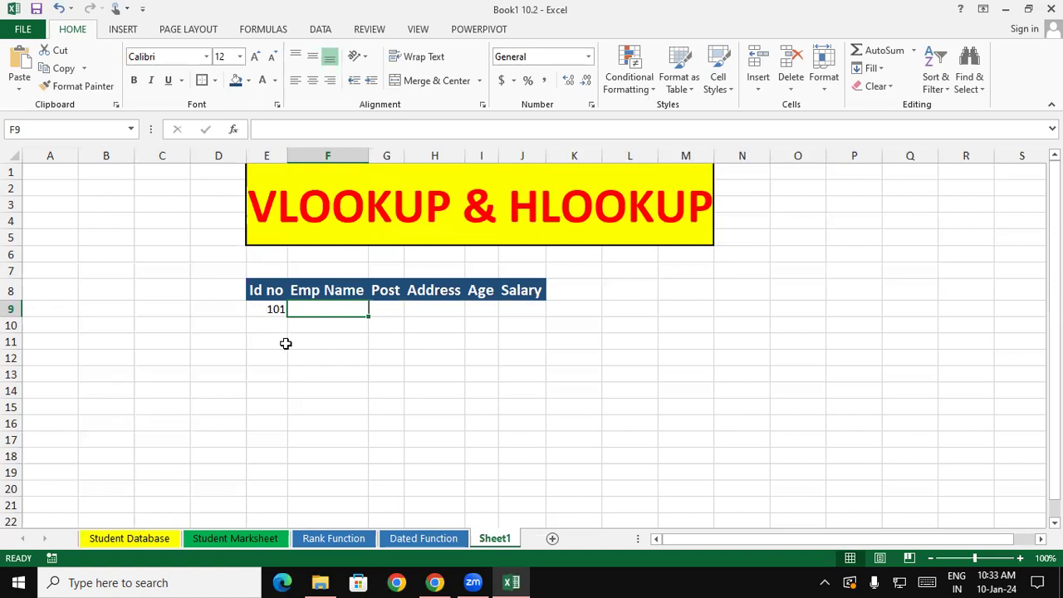
Step: Copy the twelve names from the Rank Function sheet into F9:F20 on Sheet1
{"action": "left_click", "coordinate": [308, 540]}
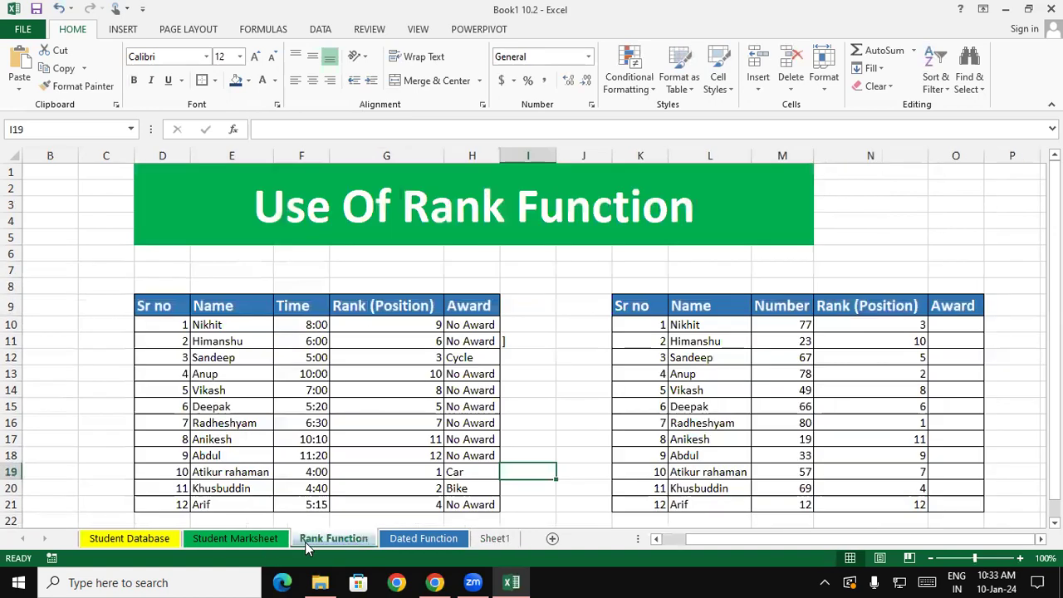
{"action": "left_click_drag", "start_coordinate": [233, 324], "coordinate": [222, 507]}
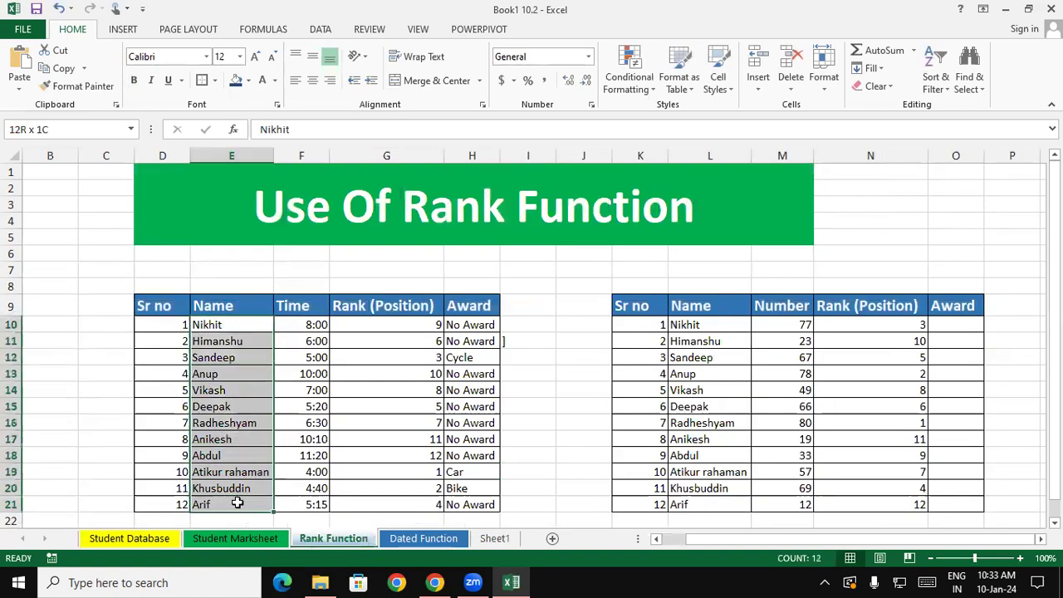
{"action": "key", "text": "ctrl+c"}
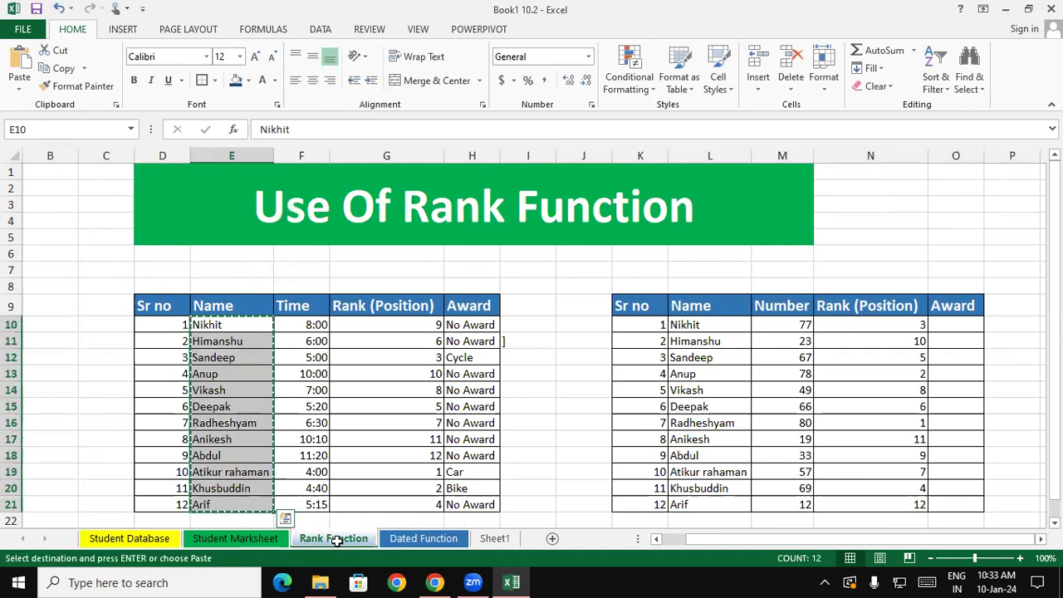
{"action": "left_click", "coordinate": [494, 539]}
{"action": "left_click", "coordinate": [323, 314]}
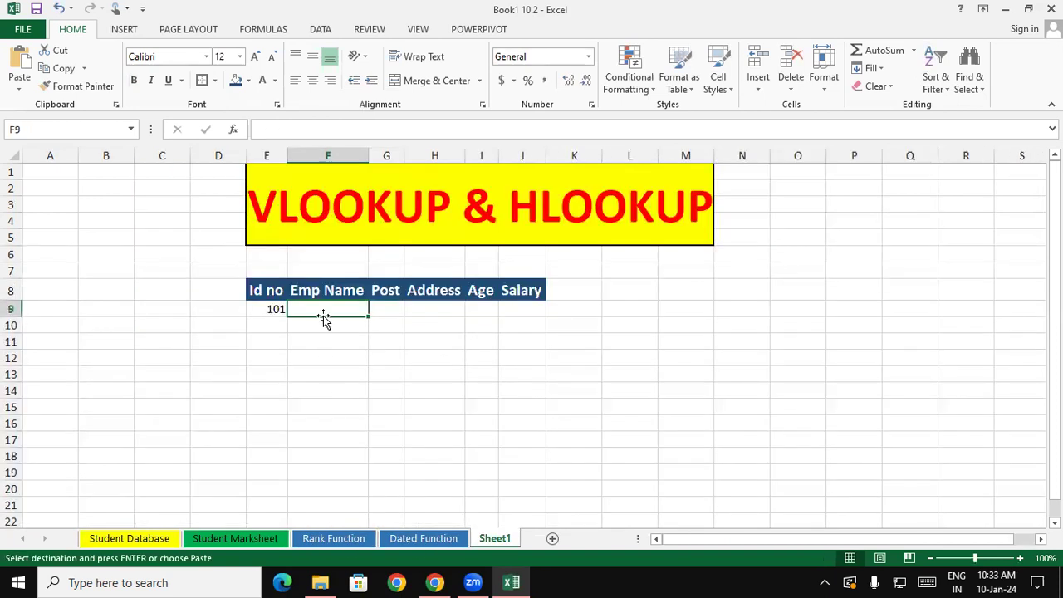
{"action": "key", "text": "ctrl+v"}
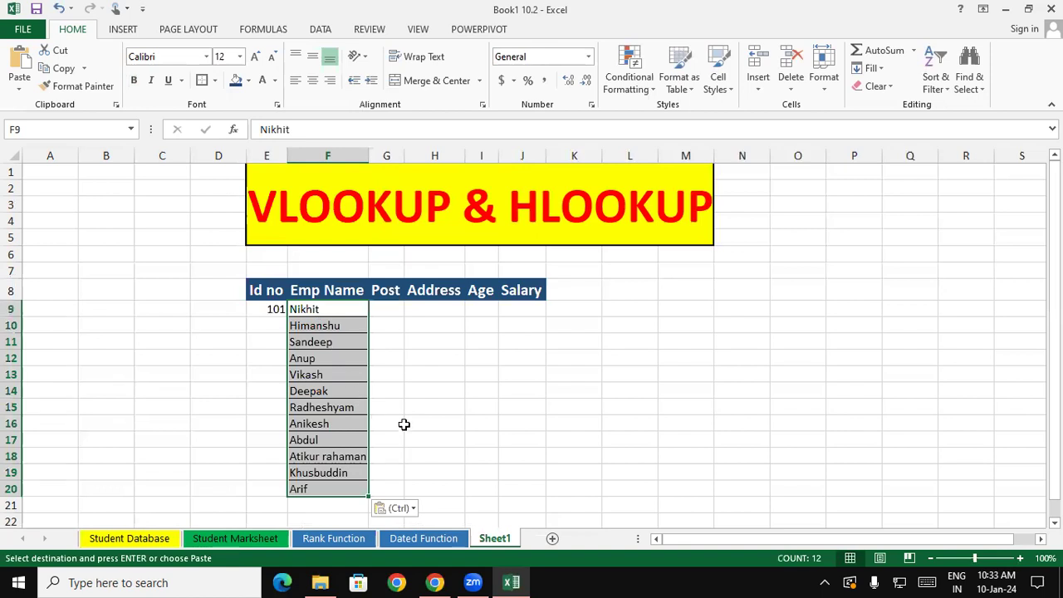
{"action": "left_click", "coordinate": [405, 423]}
Step: Fill Id numbers 102 to 112 down E10:E20
{"action": "left_click", "coordinate": [274, 314]}
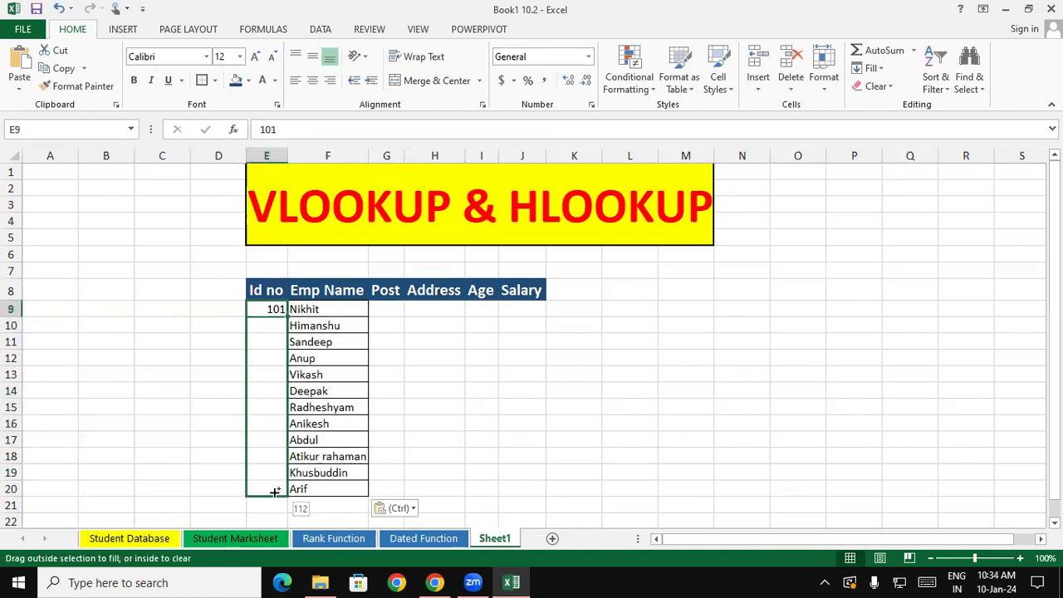
{"action": "left_click_drag", "start_coordinate": [288, 316], "coordinate": [278, 495]}
{"action": "left_click", "coordinate": [452, 441]}
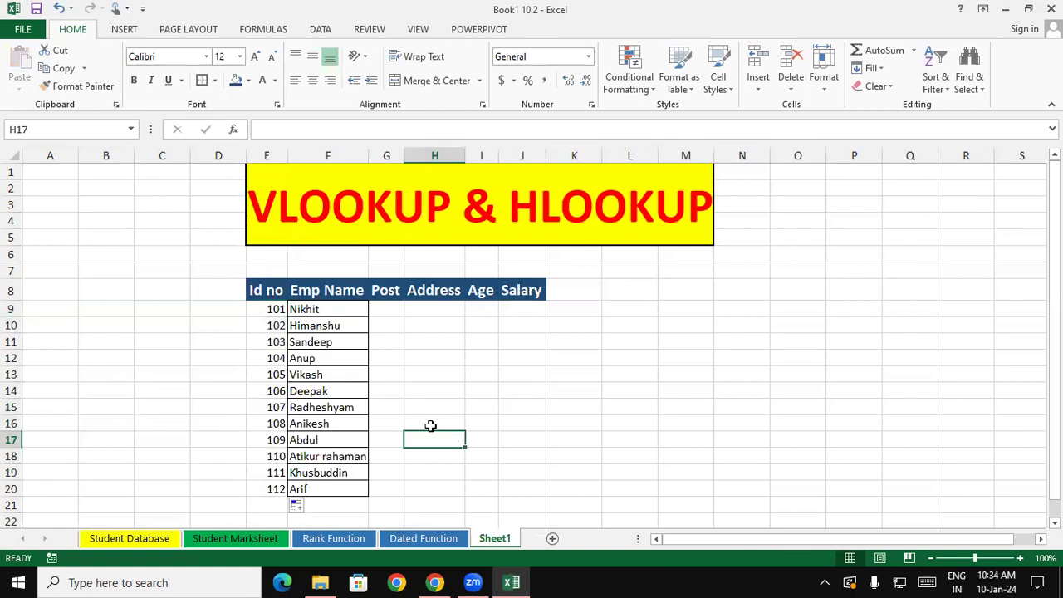
Step: Enter the posts Sup, Wor, Dir and PA in G9:G12
{"action": "left_click", "coordinate": [385, 311]}
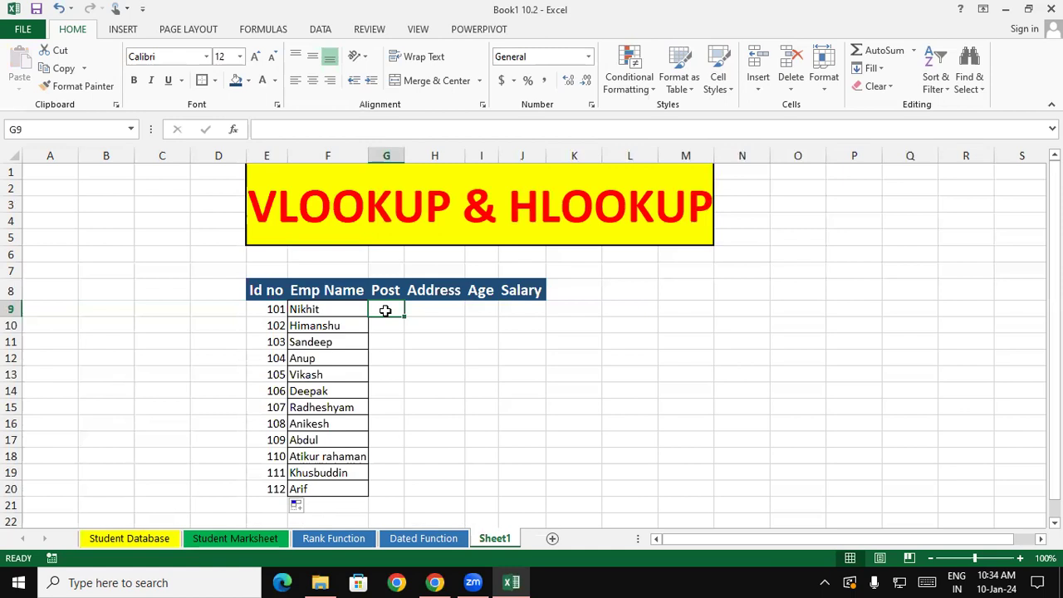
{"action": "type", "text": "SU"}
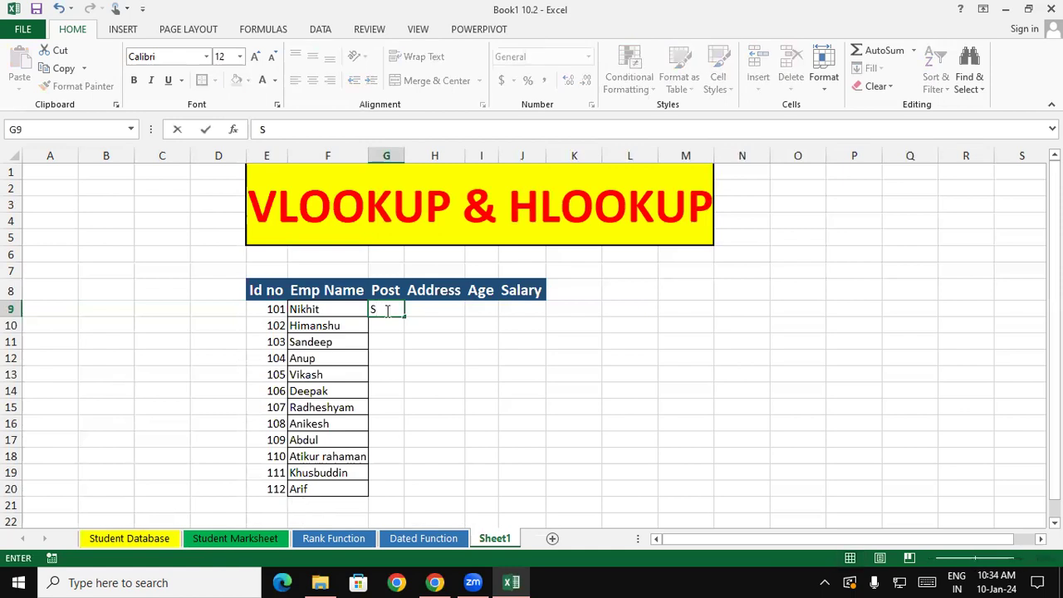
{"action": "key", "text": "Return"}
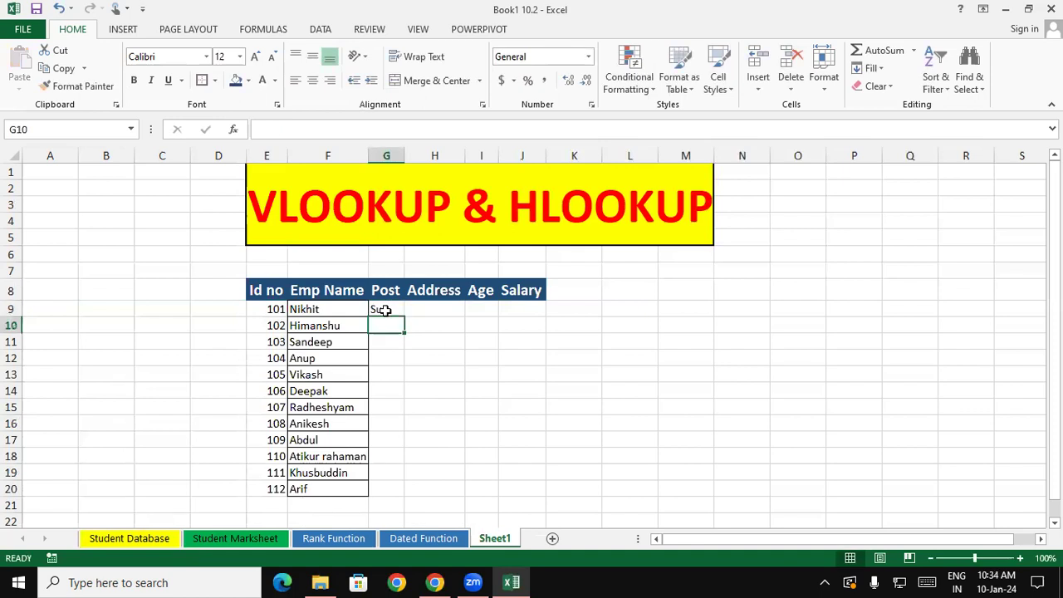
{"action": "type", "text": "Wor"}
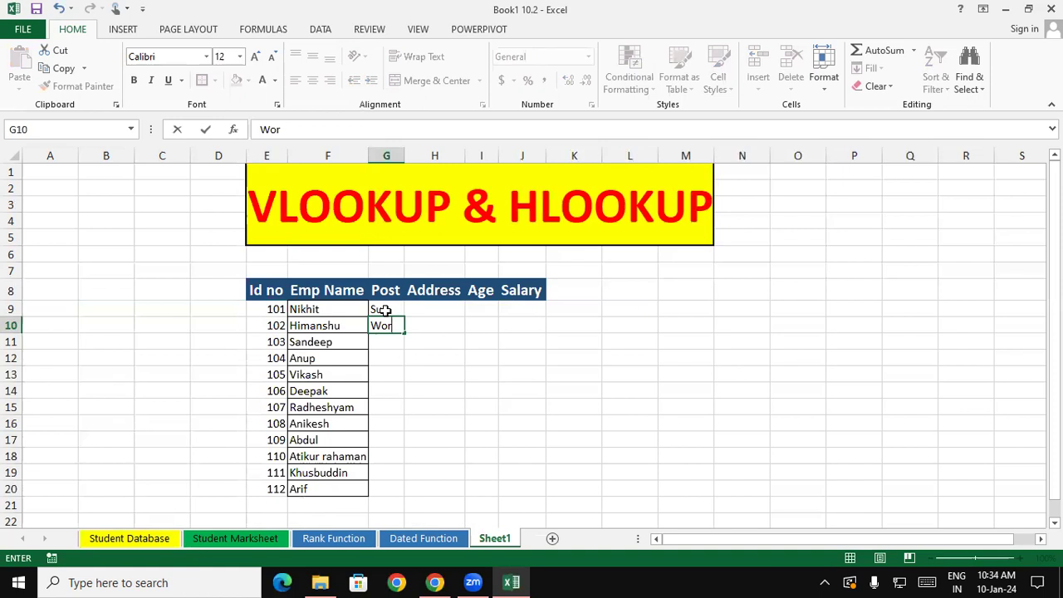
{"action": "key", "text": "Return"}
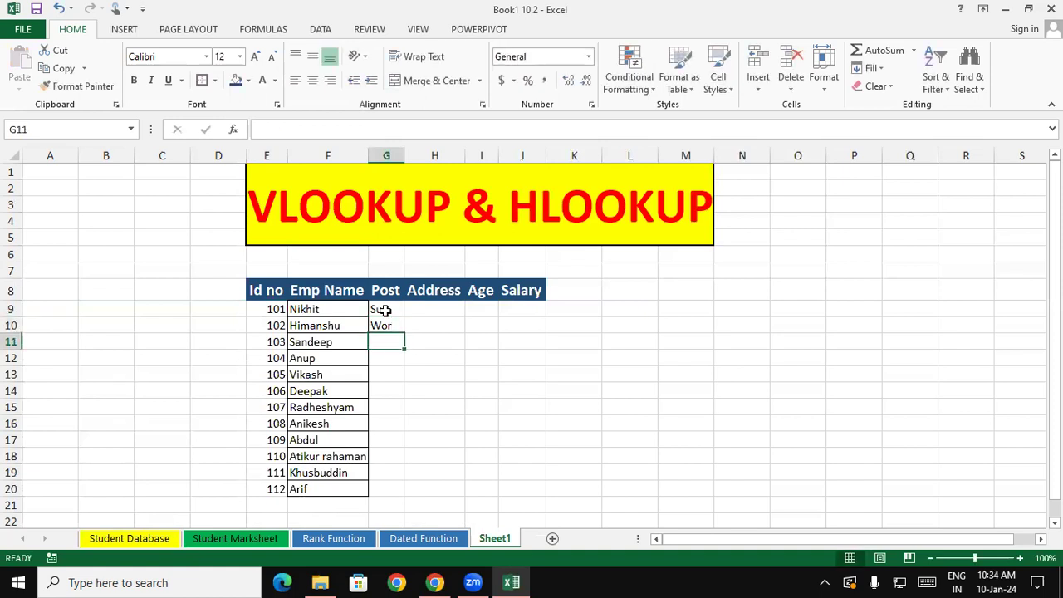
{"action": "type", "text": "Dir"}
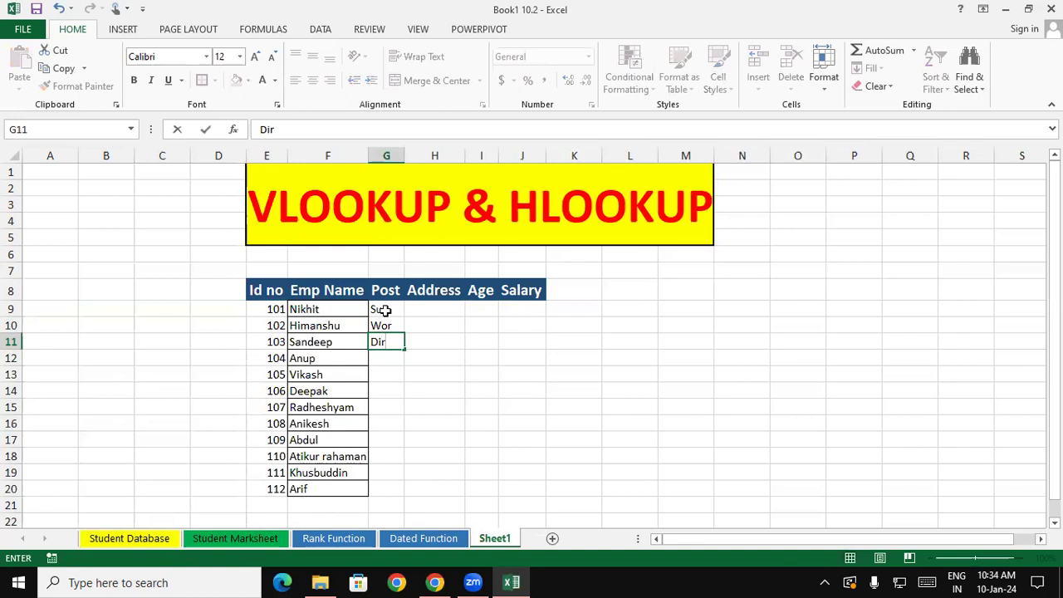
{"action": "key", "text": "Return"}
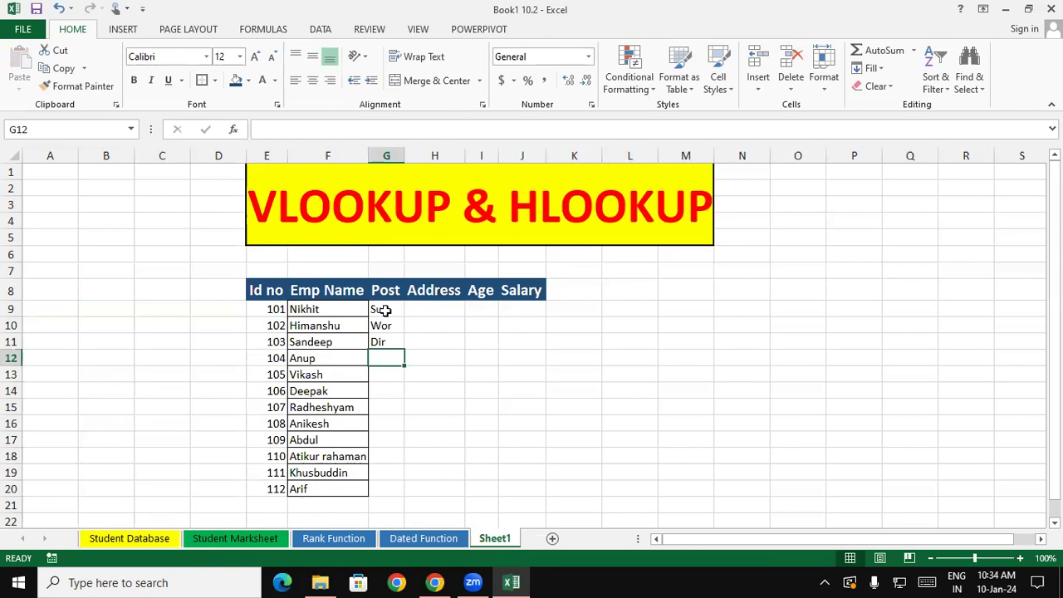
{"action": "type", "text": "PA"}
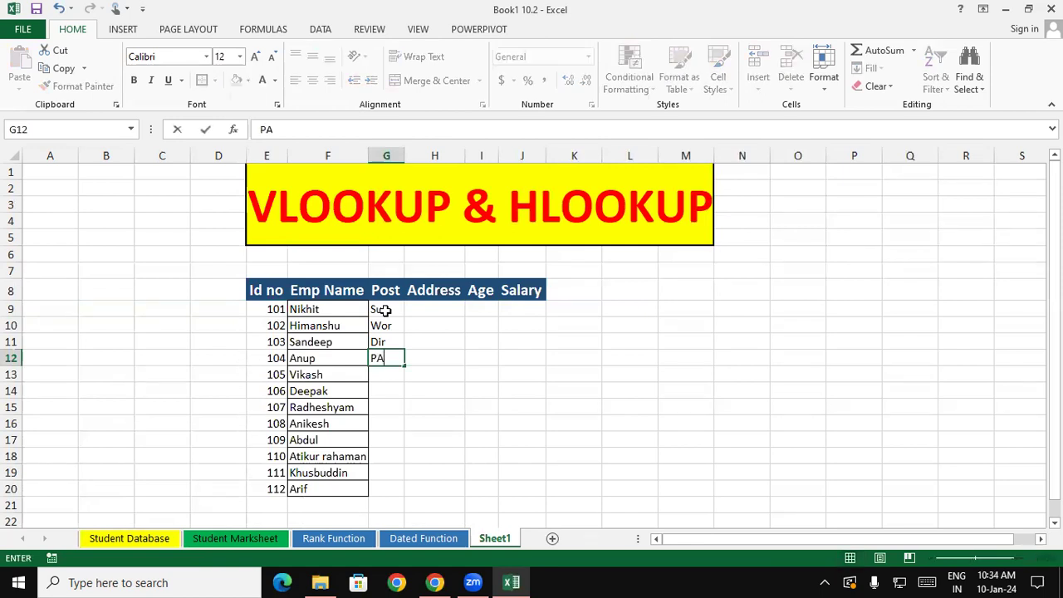
{"action": "key", "text": "Return"}
Step: Repeat the four-post pattern down to G20 with the fill handle
{"action": "left_click_drag", "start_coordinate": [385, 309], "coordinate": [387, 358]}
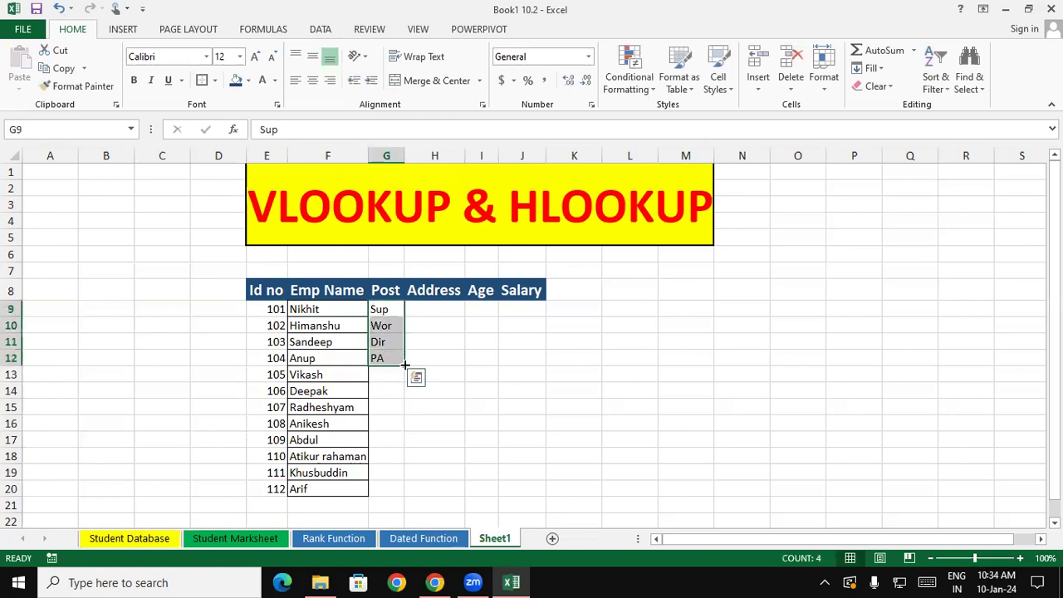
{"action": "left_click_drag", "start_coordinate": [404, 365], "coordinate": [405, 497]}
{"action": "left_click", "coordinate": [452, 392]}
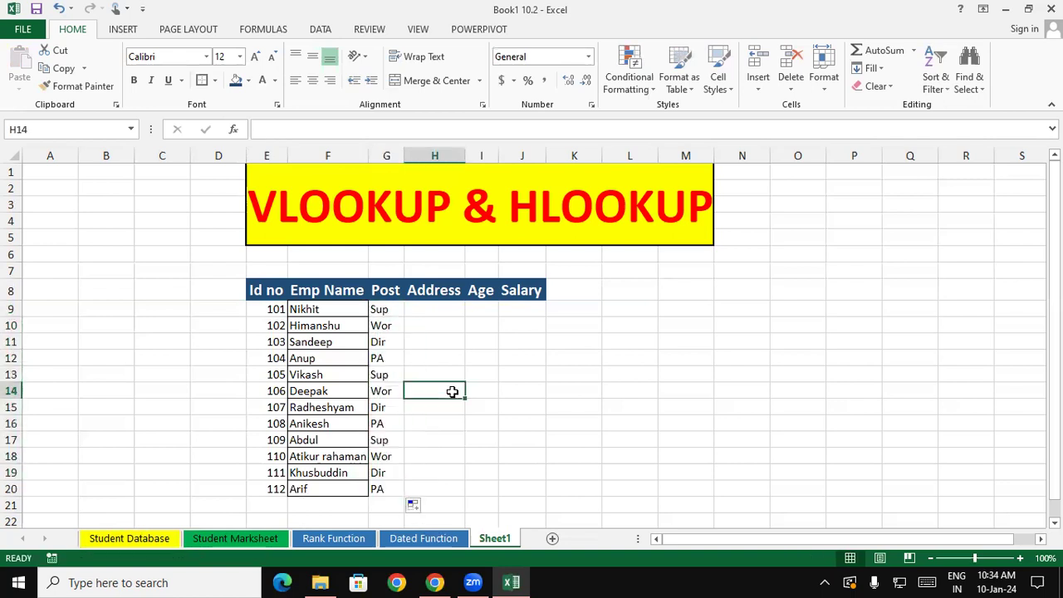
Step: Apply All Borders to the E8:J20 employee table
{"action": "left_click_drag", "start_coordinate": [267, 289], "coordinate": [535, 489]}
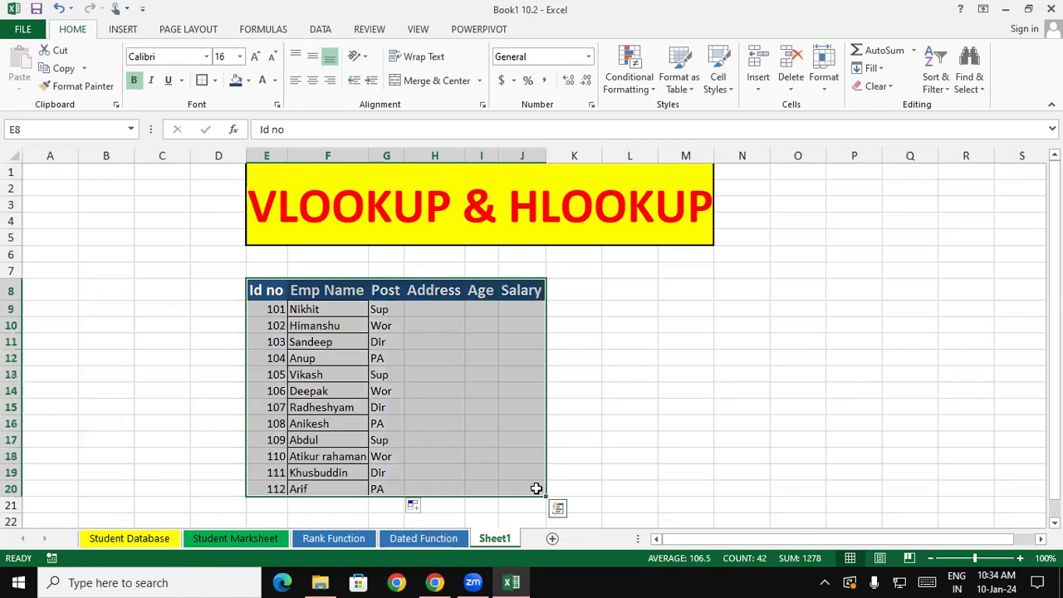
{"action": "left_click", "coordinate": [215, 80]}
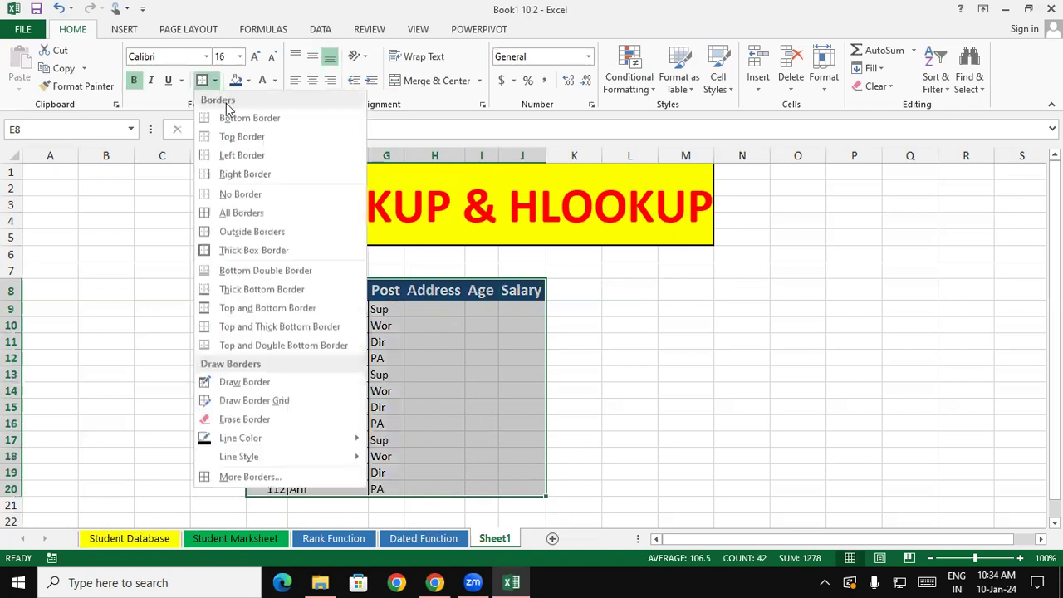
{"action": "left_click", "coordinate": [223, 213]}
{"action": "left_click", "coordinate": [708, 423]}
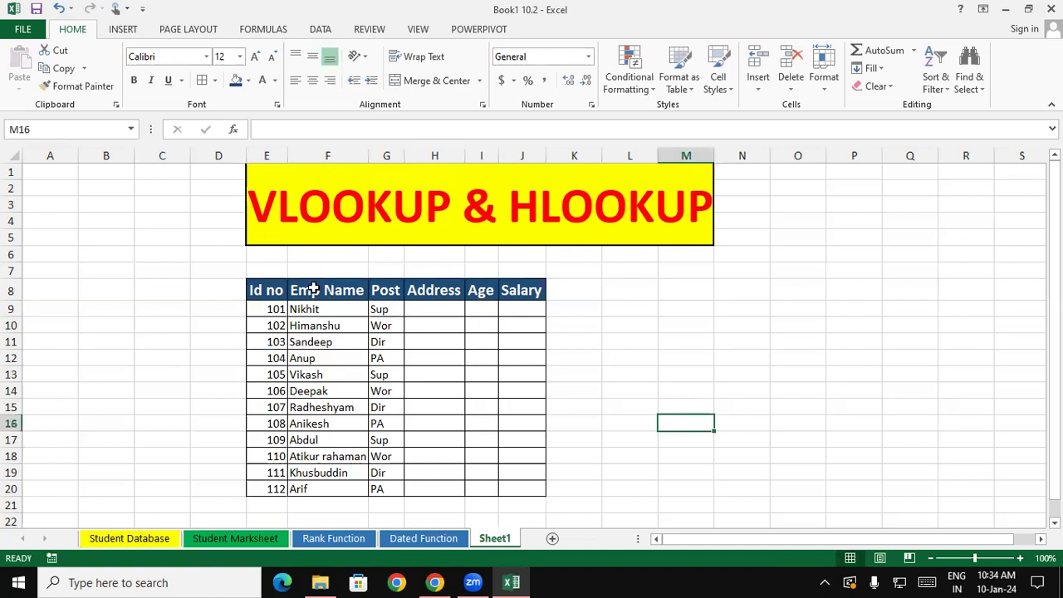
{"action": "mouse_move", "coordinate": [274, 293]}
{"action": "left_mouse_down"}
{"action": "mouse_move", "coordinate": [345, 393]}
{"action": "mouse_move", "coordinate": [516, 485]}
{"action": "left_mouse_up"}
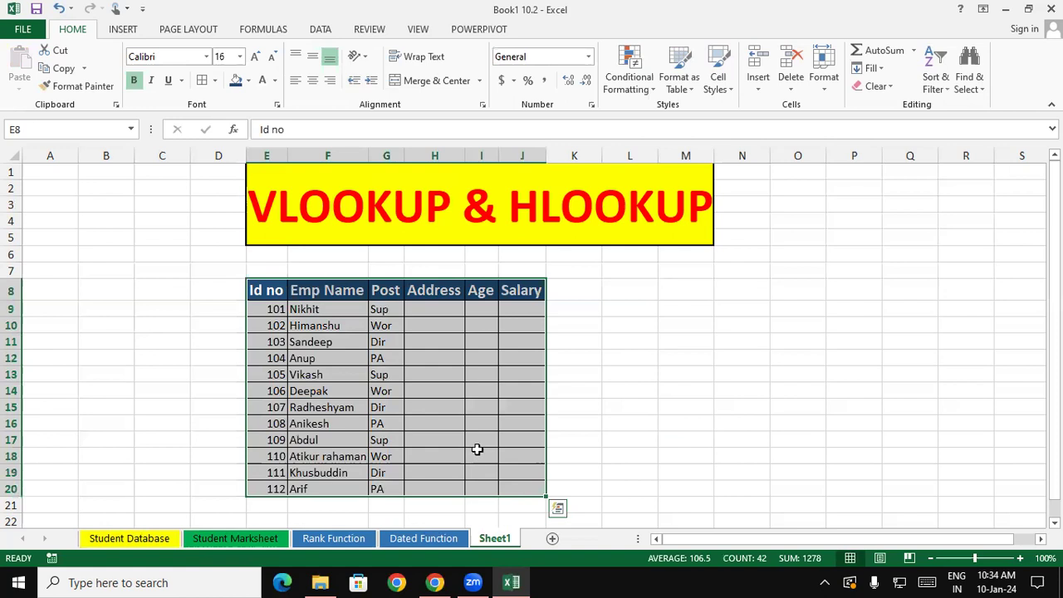
Step: Set the border line colour to red and apply it to the table
{"action": "left_click", "coordinate": [216, 81]}
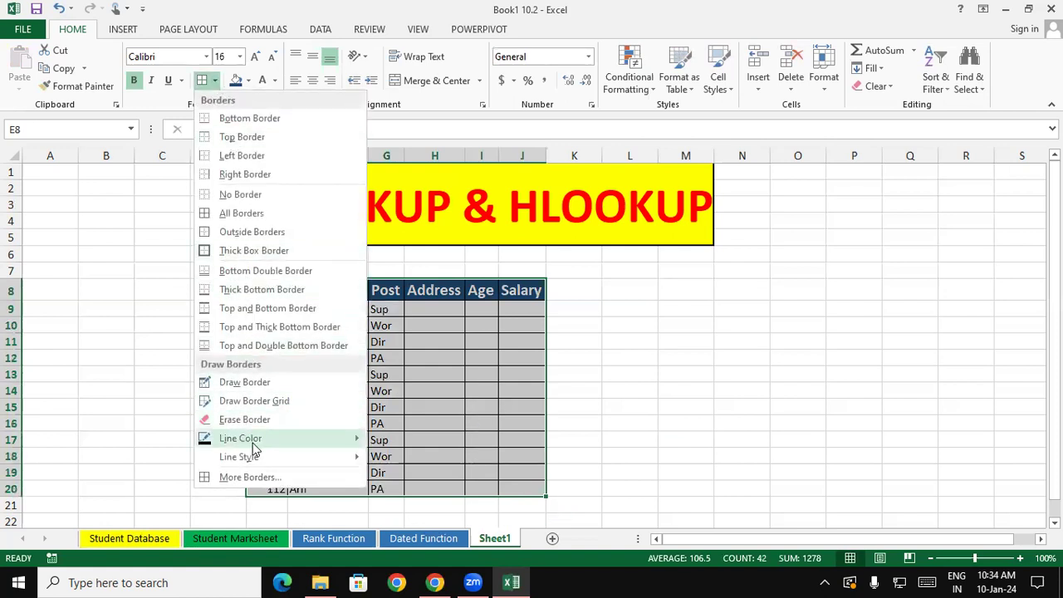
{"action": "mouse_move", "coordinate": [241, 438]}
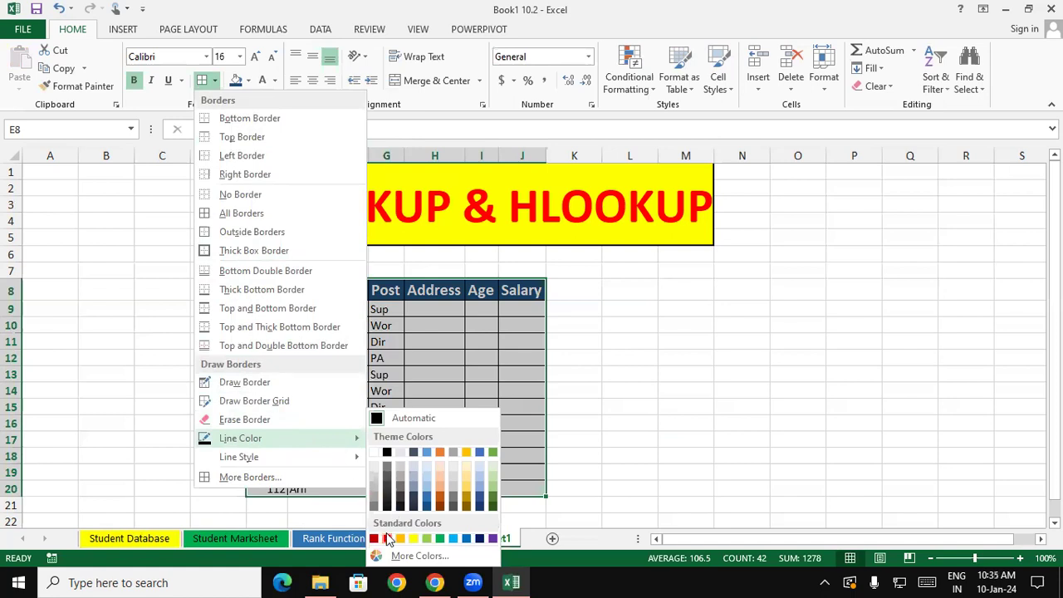
{"action": "left_click", "coordinate": [387, 539]}
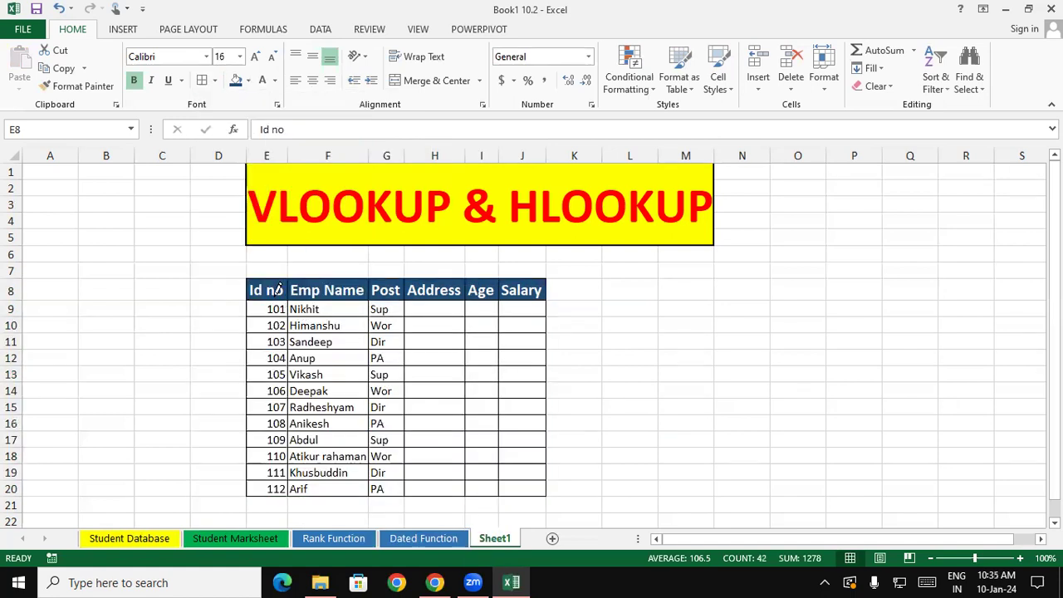
{"action": "key", "text": "ctrl+a"}
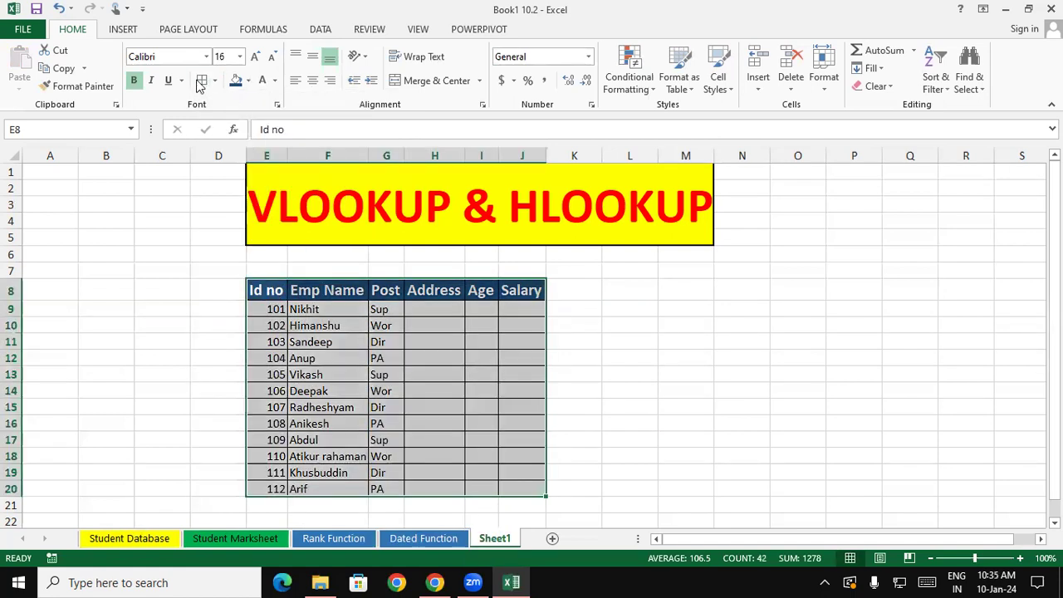
{"action": "left_click", "coordinate": [201, 79]}
{"action": "left_click", "coordinate": [204, 309]}
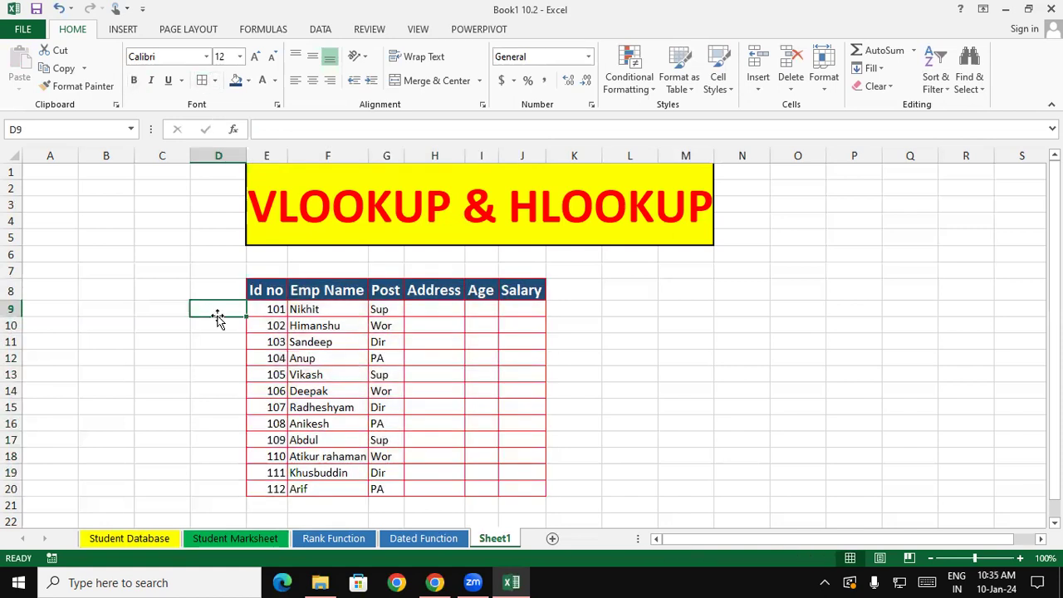
Step: Choose a thick line style and apply thick red All Borders to E8:J20
{"action": "mouse_move", "coordinate": [266, 291]}
{"action": "left_mouse_down"}
{"action": "mouse_move", "coordinate": [520, 473]}
{"action": "mouse_move", "coordinate": [522, 487]}
{"action": "left_mouse_up"}
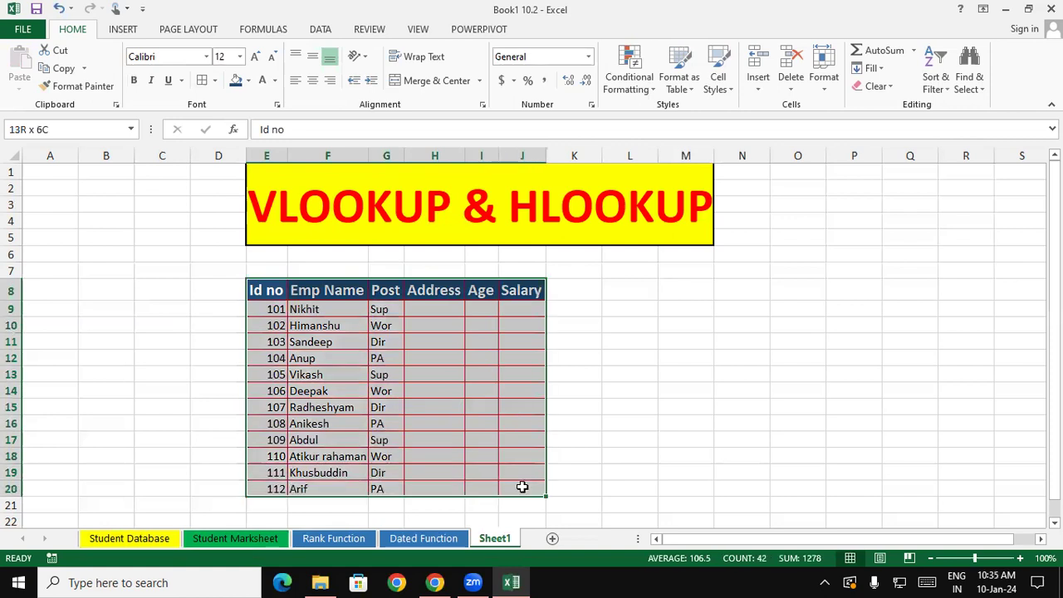
{"action": "left_click", "coordinate": [214, 81]}
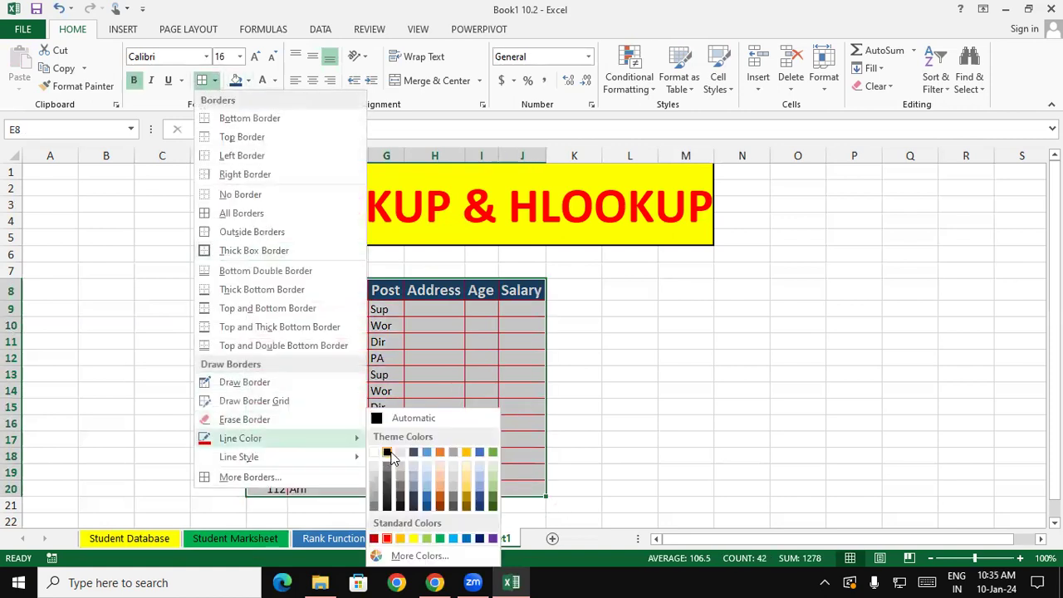
{"action": "mouse_move", "coordinate": [239, 457]}
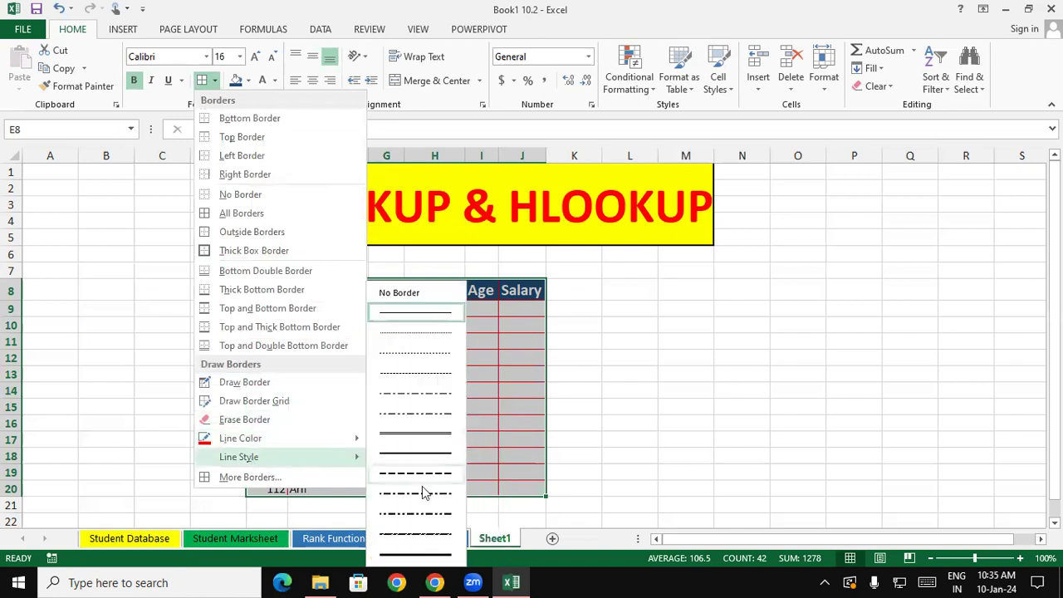
{"action": "left_click", "coordinate": [407, 555]}
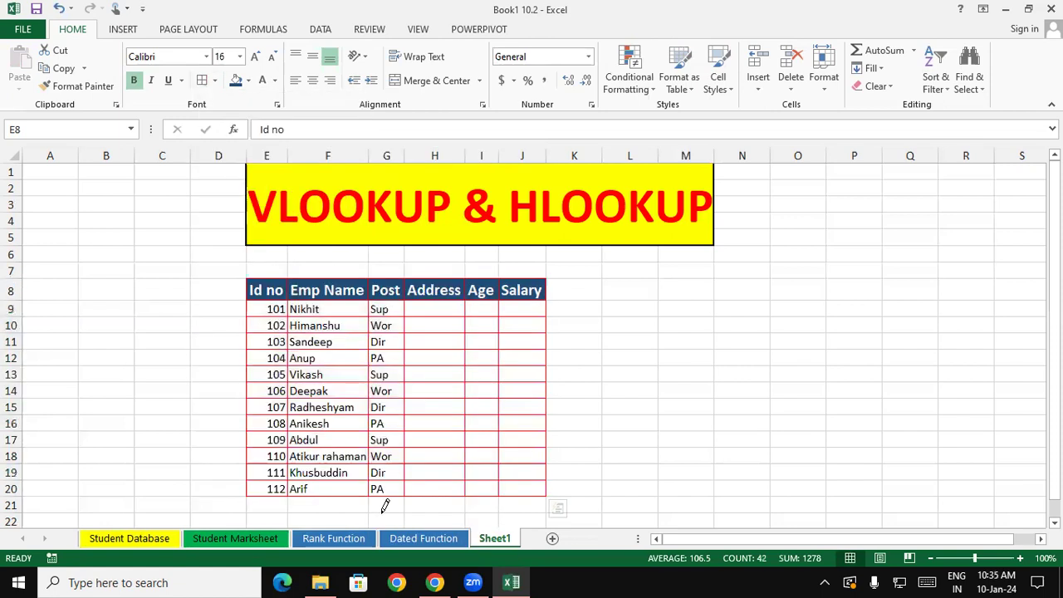
{"action": "left_click_drag", "start_coordinate": [409, 283], "coordinate": [405, 490]}
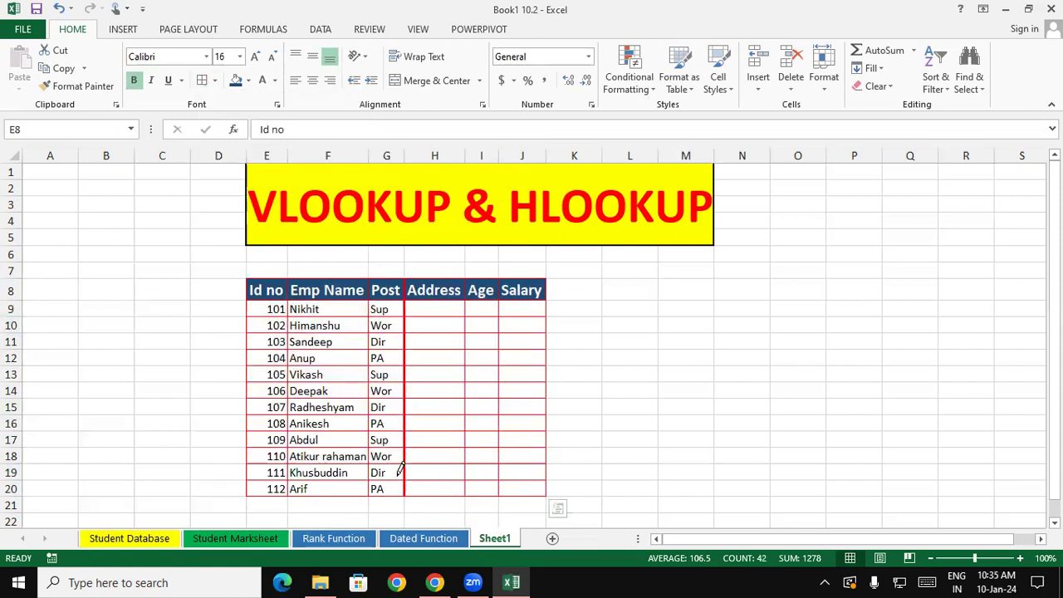
{"action": "key", "text": "Escape"}
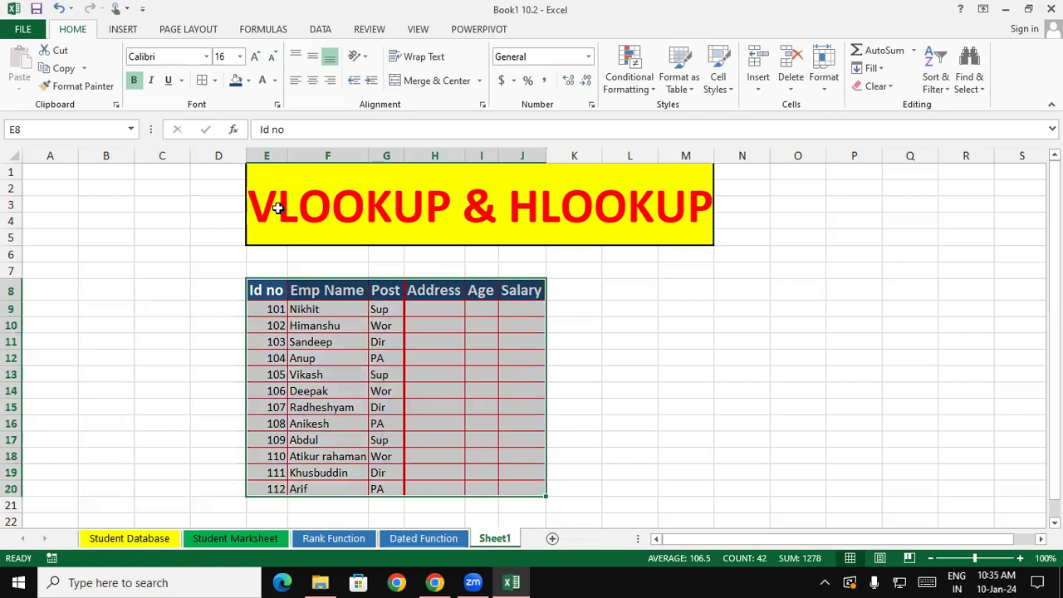
{"action": "left_click", "coordinate": [202, 80]}
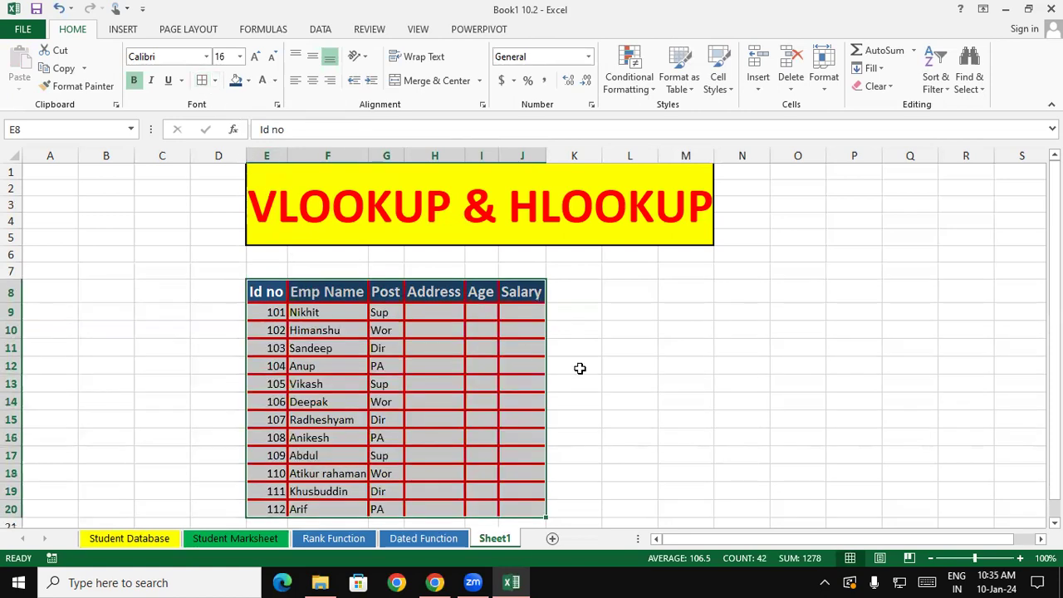
{"action": "left_click", "coordinate": [579, 368]}
{"action": "scroll", "coordinate": [580, 368], "scroll_direction": "down", "scroll_amount": 1}
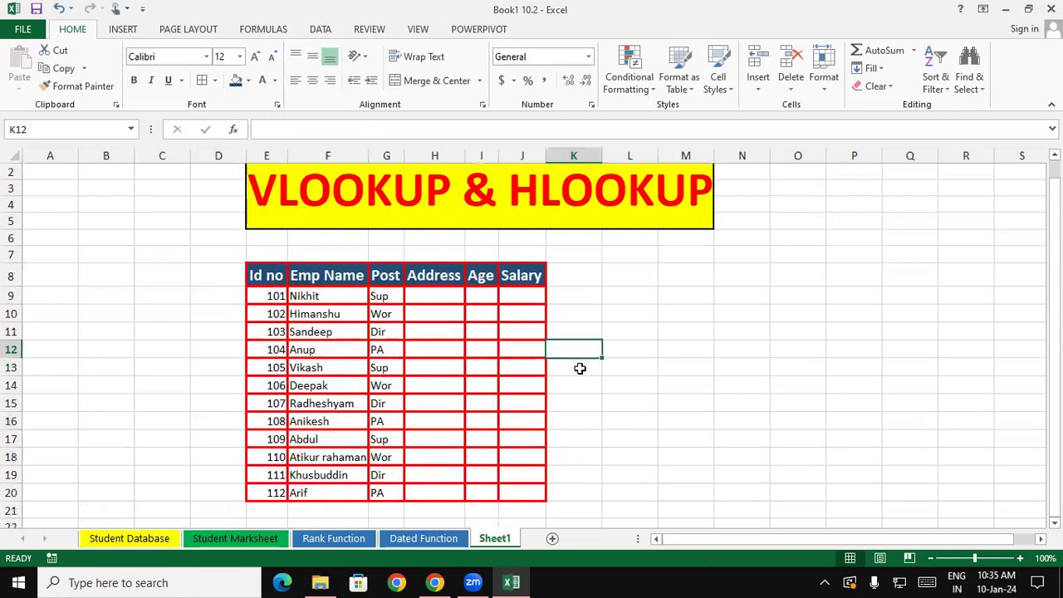
Step: Reapply All Borders to E8:J20 using an orange line colour
{"action": "mouse_move", "coordinate": [260, 271]}
{"action": "left_mouse_down"}
{"action": "mouse_move", "coordinate": [521, 483]}
{"action": "mouse_move", "coordinate": [521, 495]}
{"action": "left_mouse_up"}
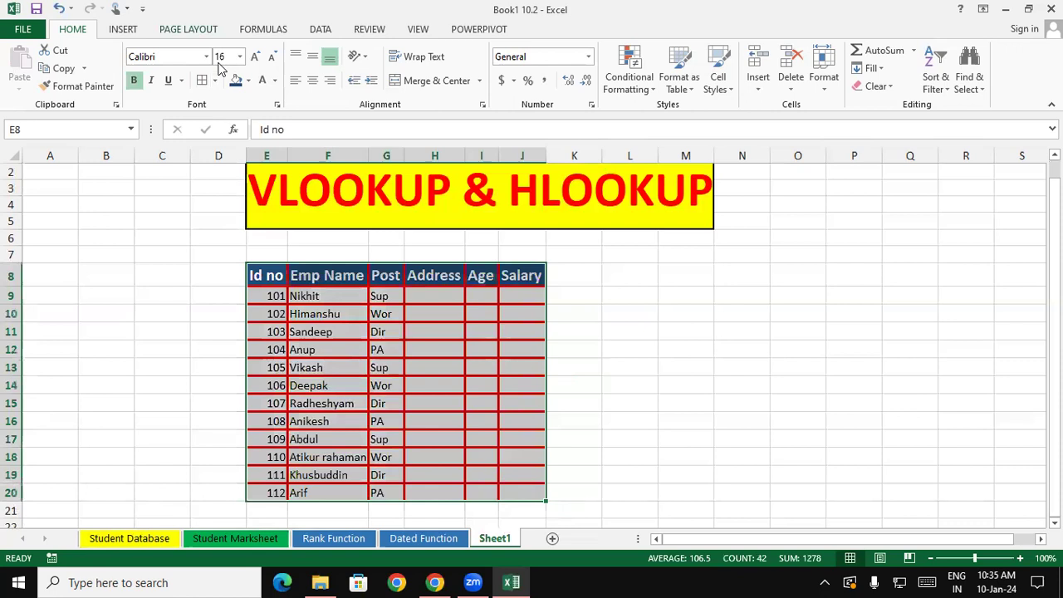
{"action": "left_click", "coordinate": [215, 80]}
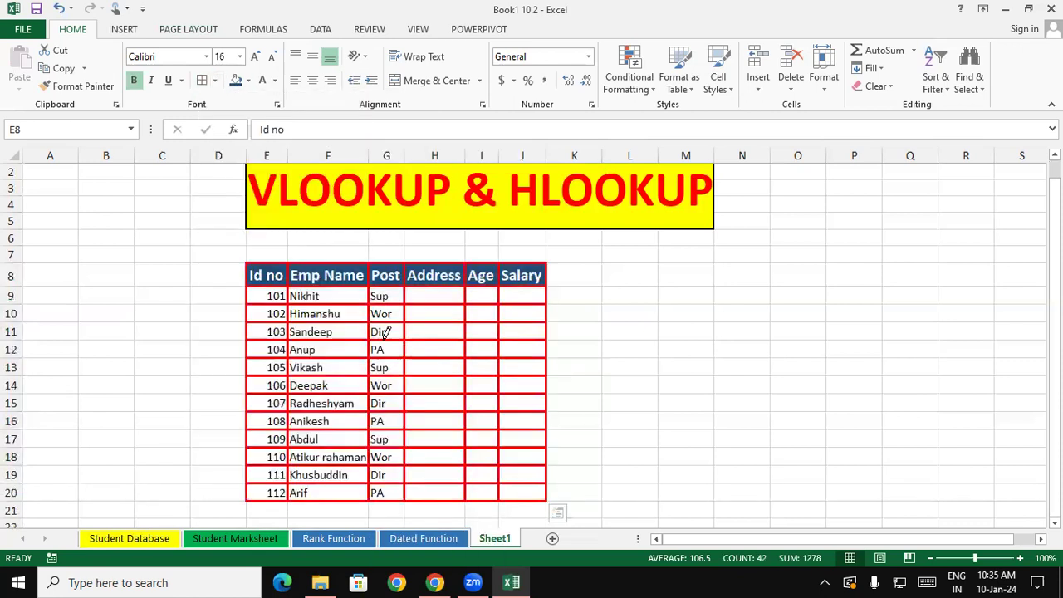
{"action": "left_click", "coordinate": [201, 80]}
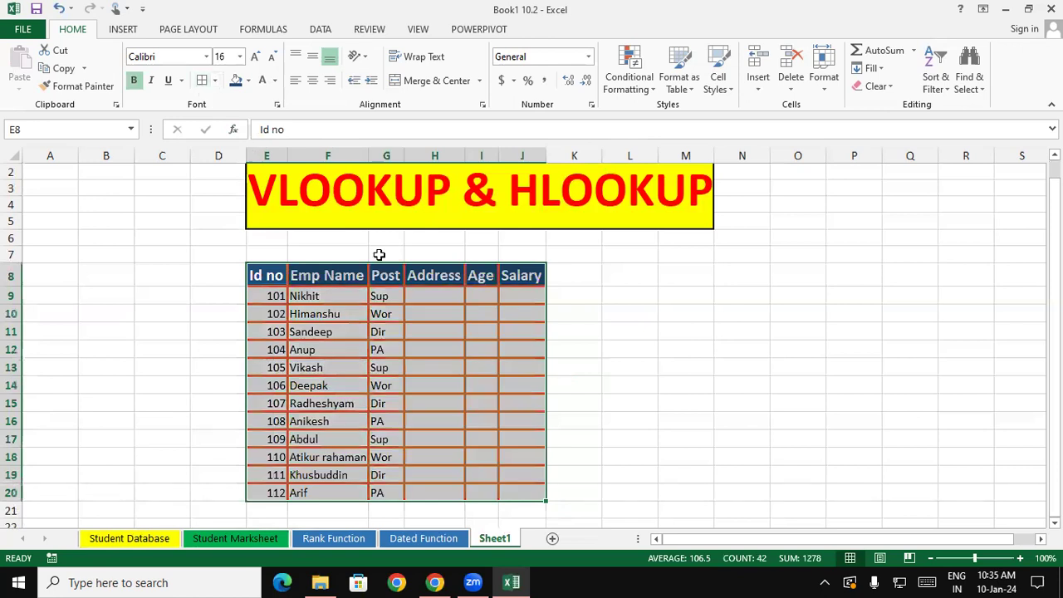
{"action": "left_click", "coordinate": [698, 346]}
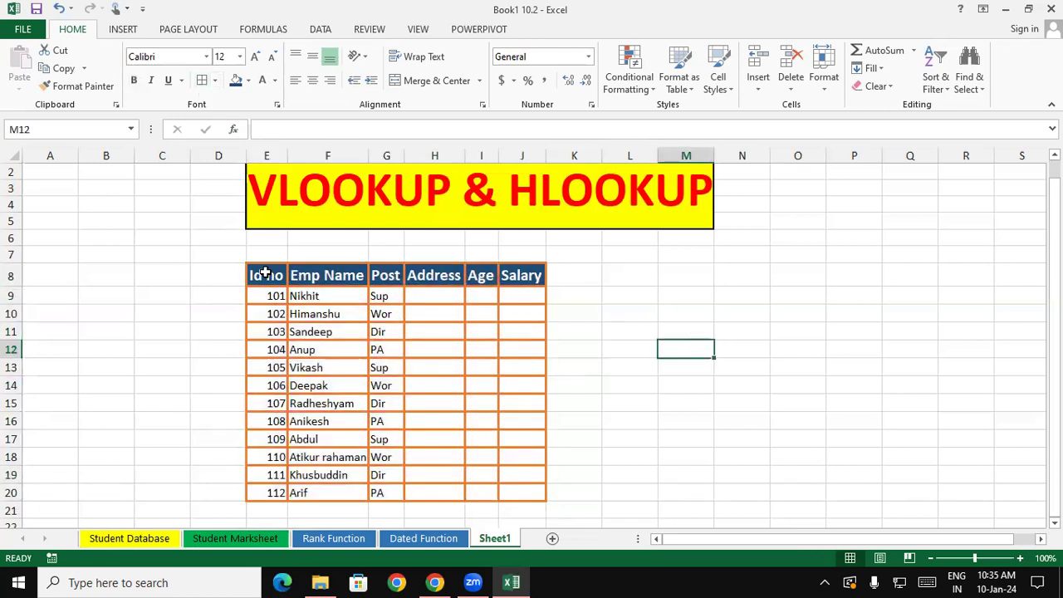
{"action": "mouse_move", "coordinate": [264, 275]}
{"action": "left_mouse_down"}
{"action": "mouse_move", "coordinate": [498, 490]}
{"action": "mouse_move", "coordinate": [502, 477]}
{"action": "left_mouse_up"}
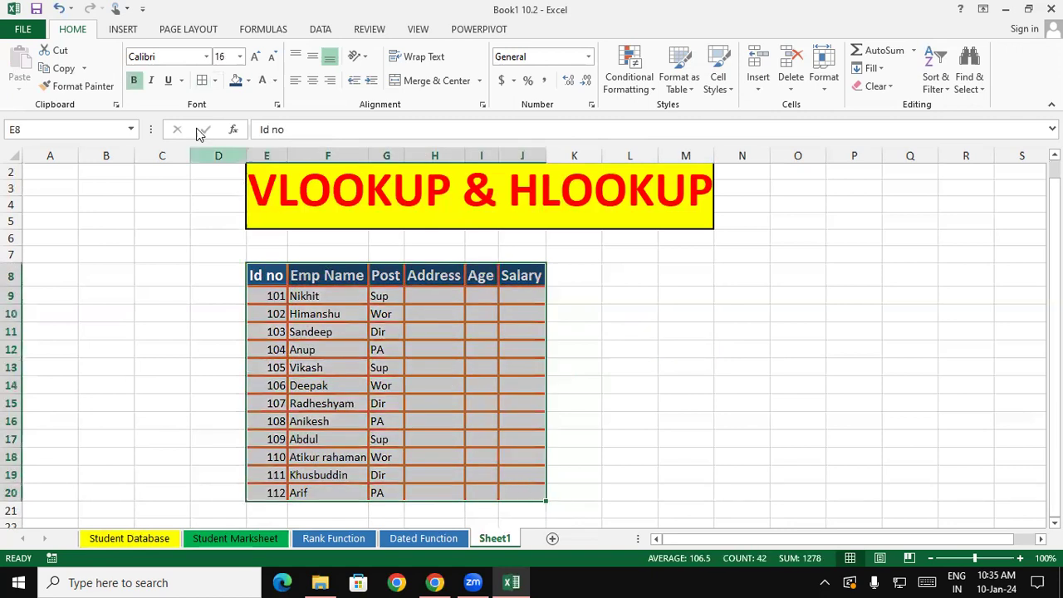
Step: Try green border lines on the employee table
{"action": "left_click", "coordinate": [214, 80]}
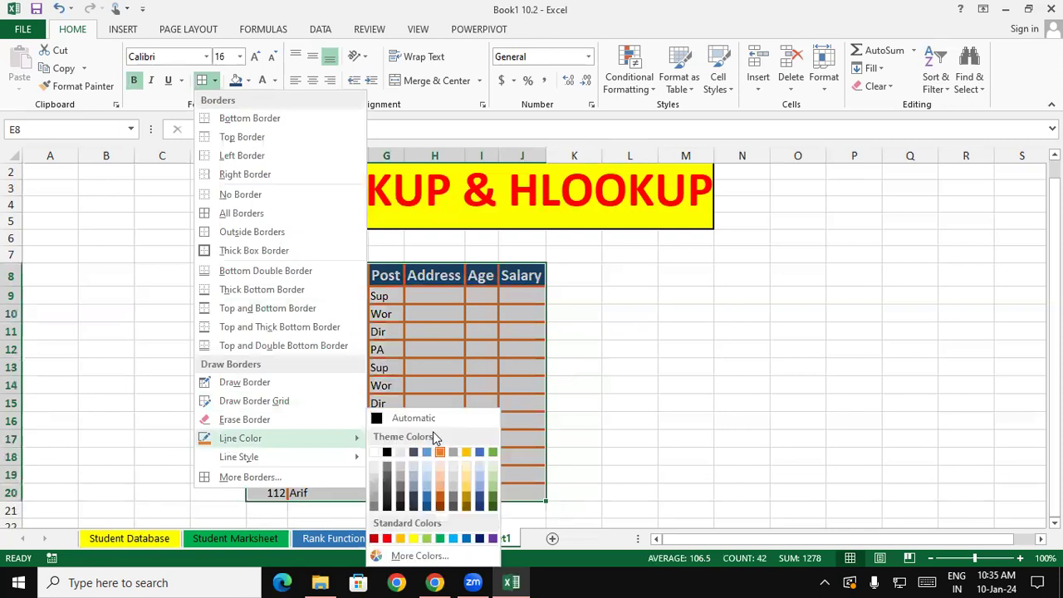
{"action": "mouse_move", "coordinate": [240, 437]}
{"action": "left_click", "coordinate": [399, 421]}
{"action": "key", "text": "Escape"}
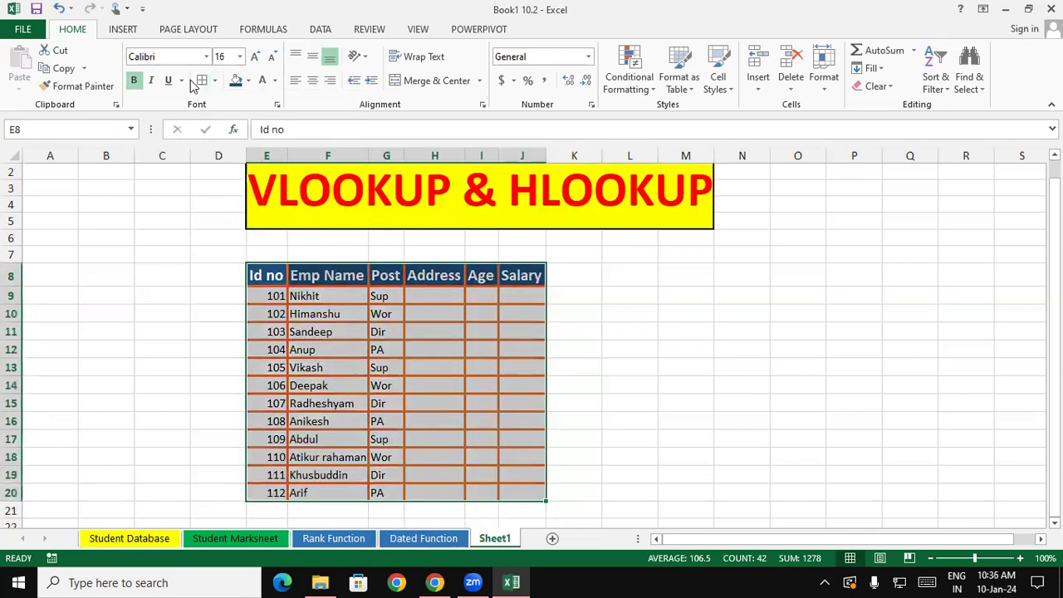
{"action": "left_click", "coordinate": [204, 80]}
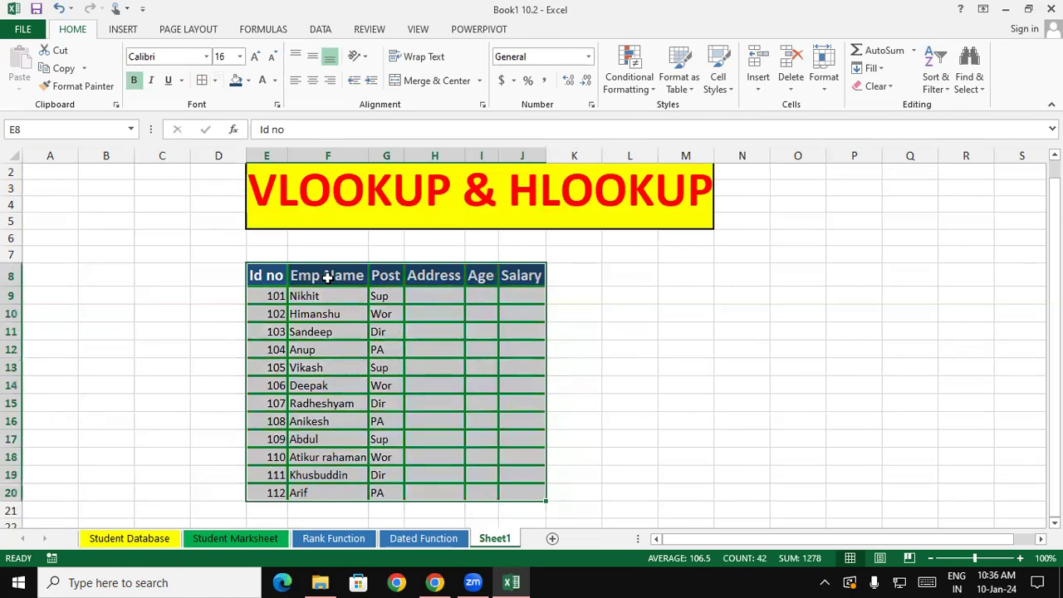
Step: Reset line colour to Automatic with thin style and apply All Borders to E8:J20
{"action": "left_click", "coordinate": [215, 81]}
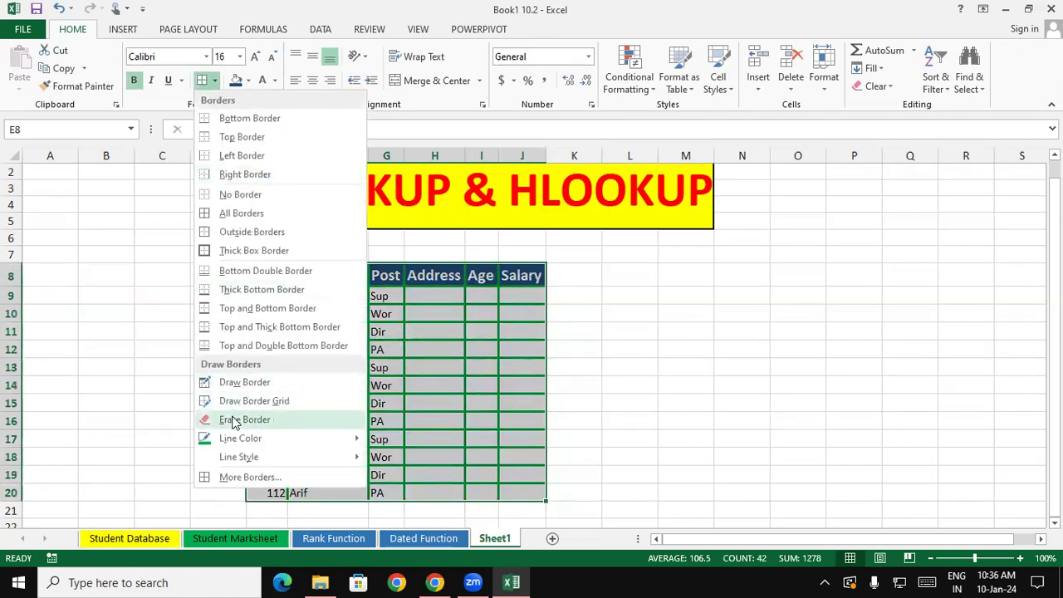
{"action": "left_click", "coordinate": [237, 441]}
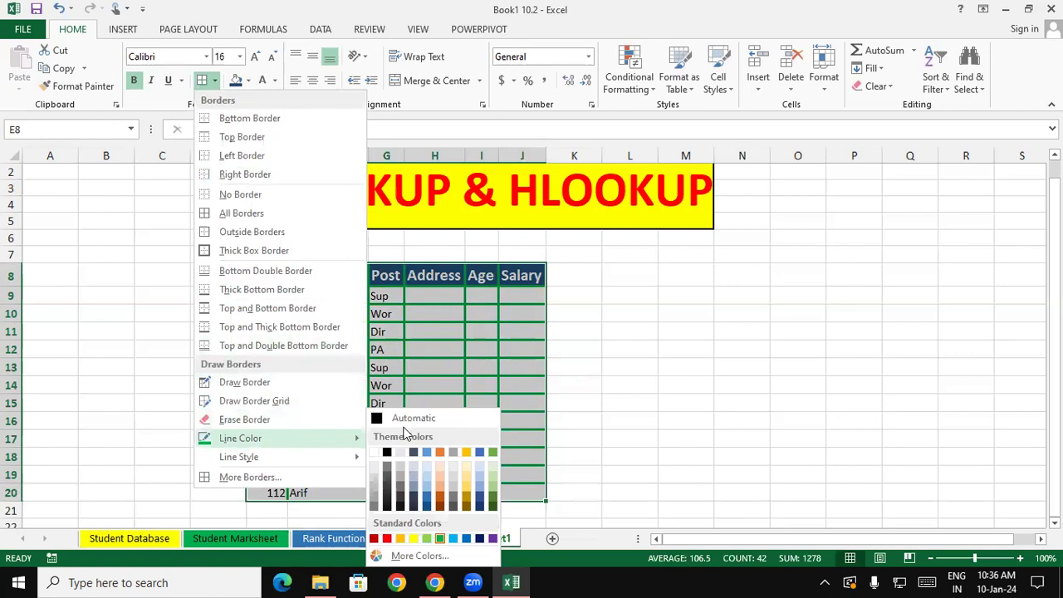
{"action": "left_click", "coordinate": [401, 424]}
{"action": "left_click", "coordinate": [214, 81]}
{"action": "mouse_move", "coordinate": [240, 457]}
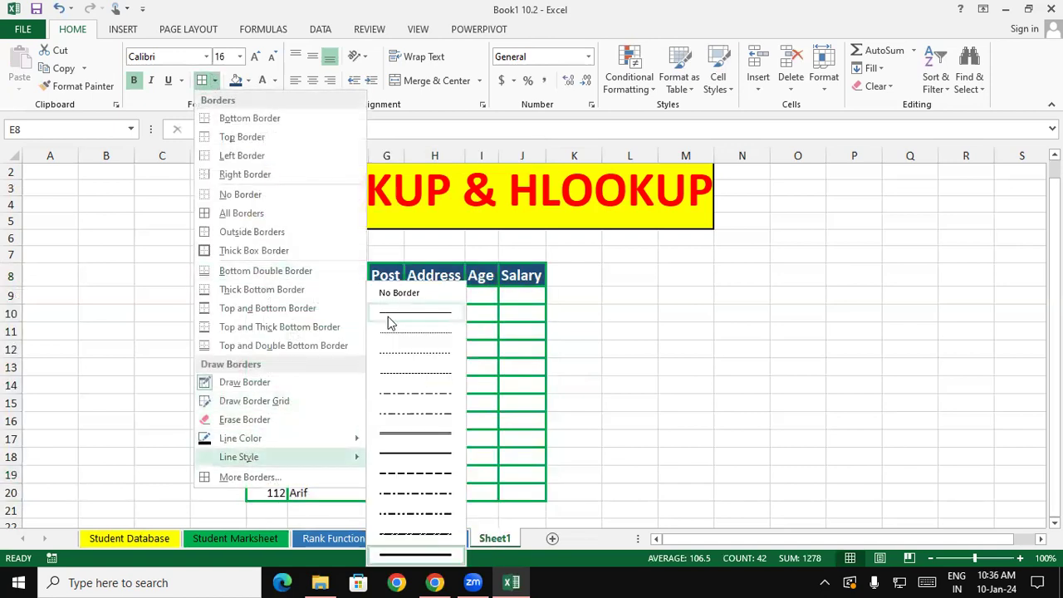
{"action": "left_click", "coordinate": [419, 314]}
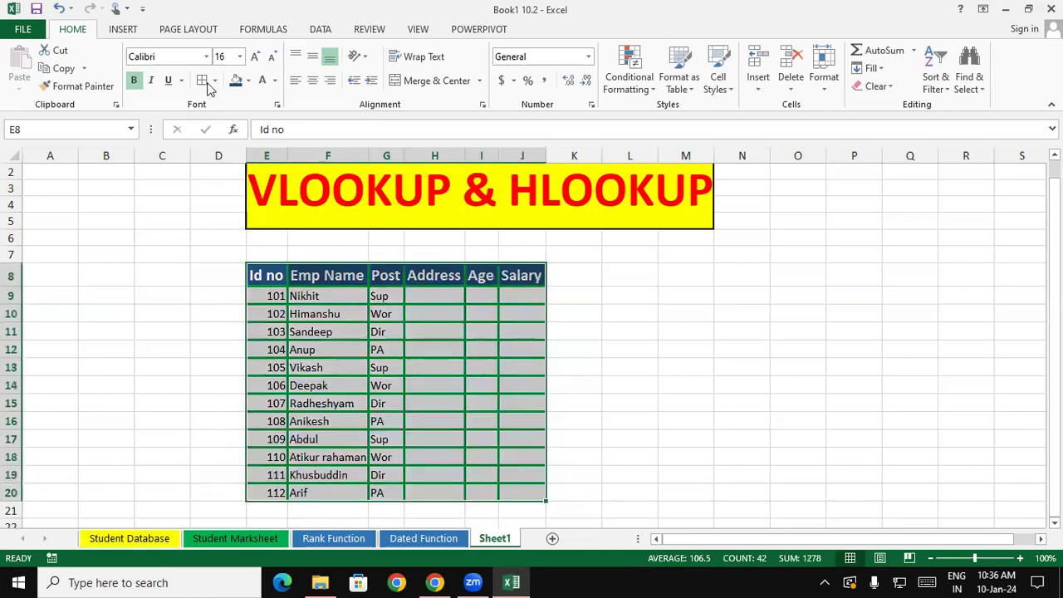
{"action": "left_click", "coordinate": [202, 80]}
{"action": "left_click", "coordinate": [676, 363]}
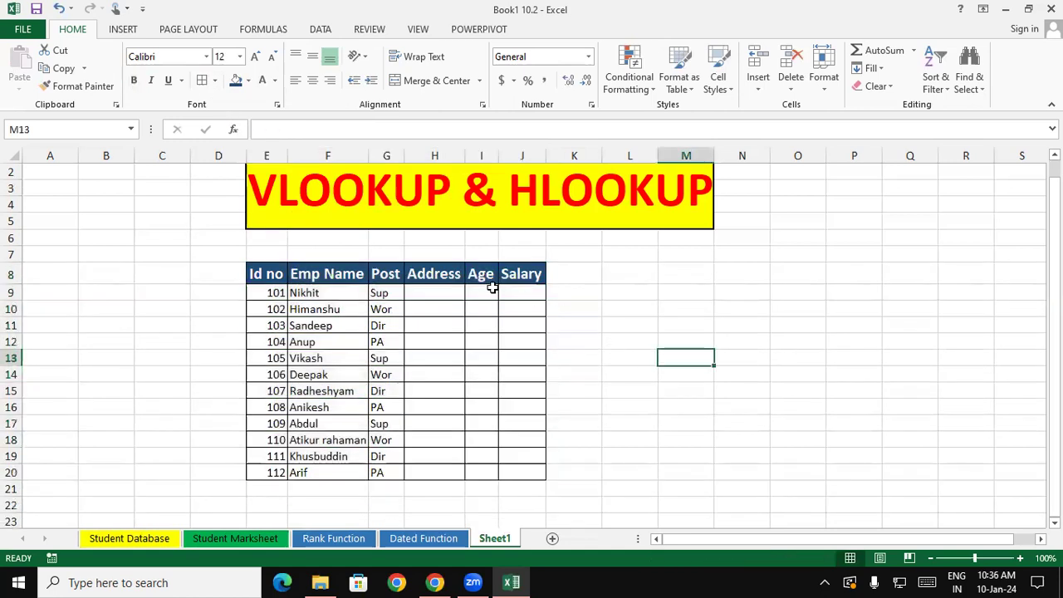
{"action": "left_click", "coordinate": [434, 287]}
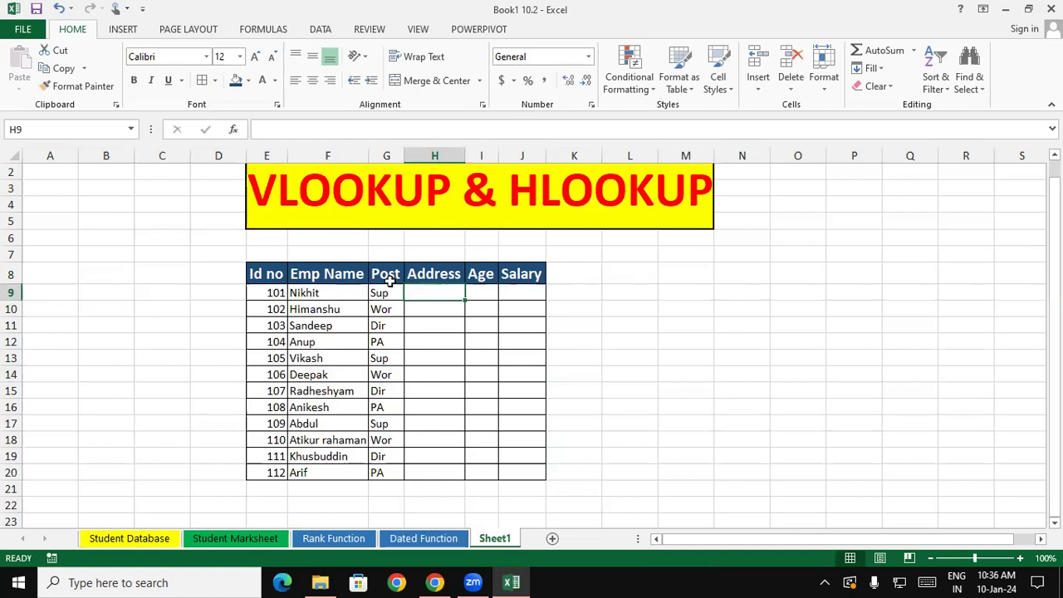
{"action": "left_click_drag", "start_coordinate": [267, 275], "coordinate": [521, 473]}
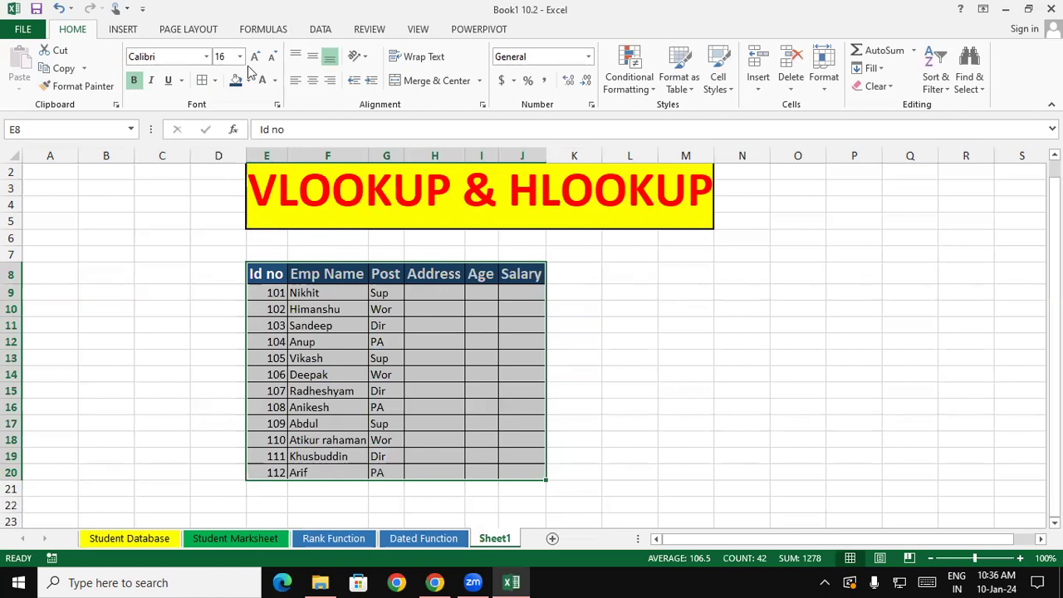
{"action": "left_click", "coordinate": [214, 80]}
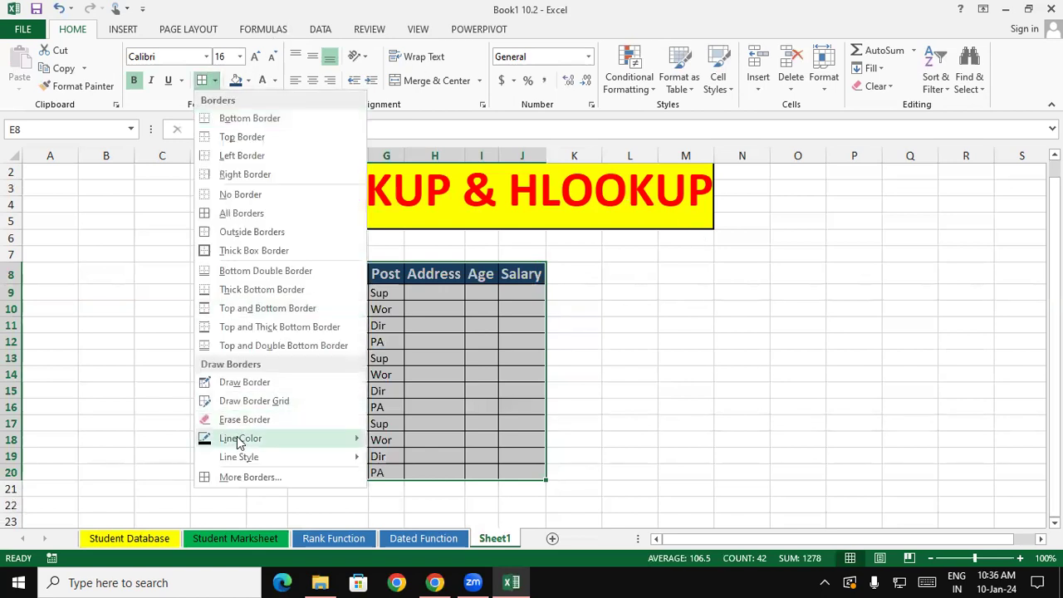
{"action": "mouse_move", "coordinate": [240, 438]}
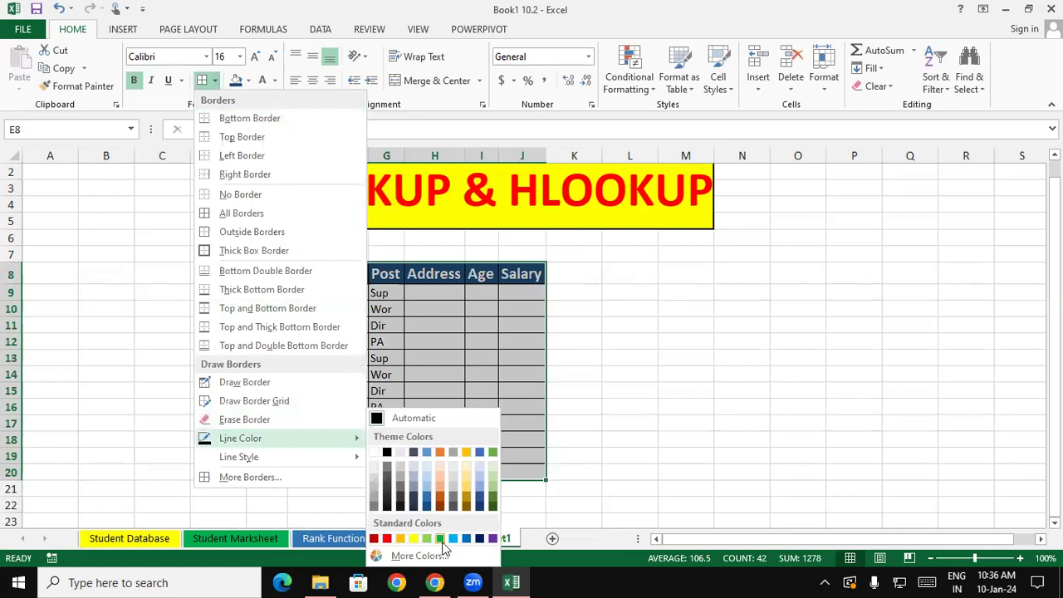
{"action": "left_click", "coordinate": [442, 540]}
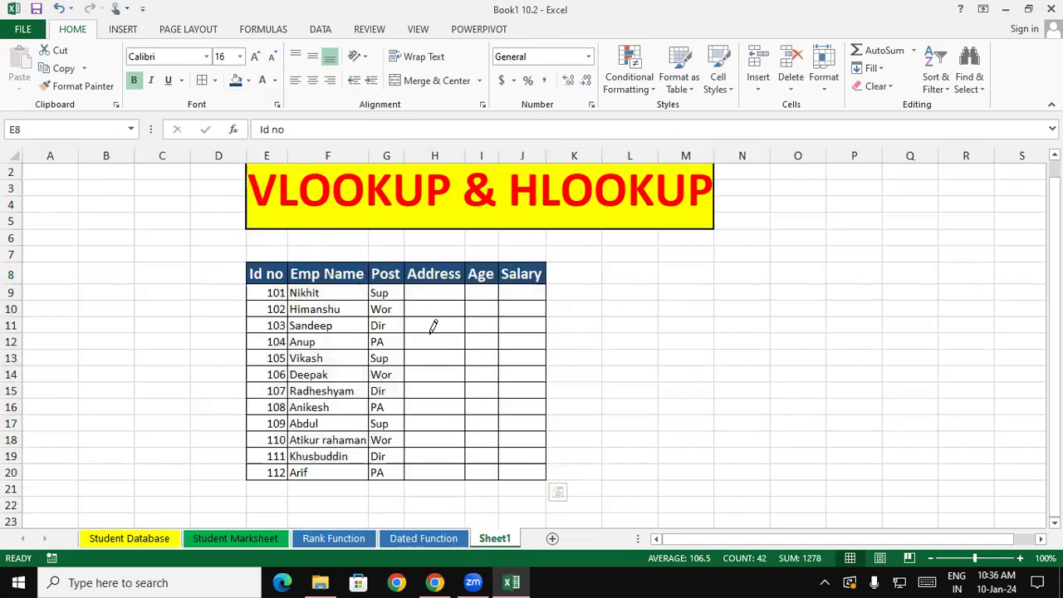
{"action": "key", "text": "Escape"}
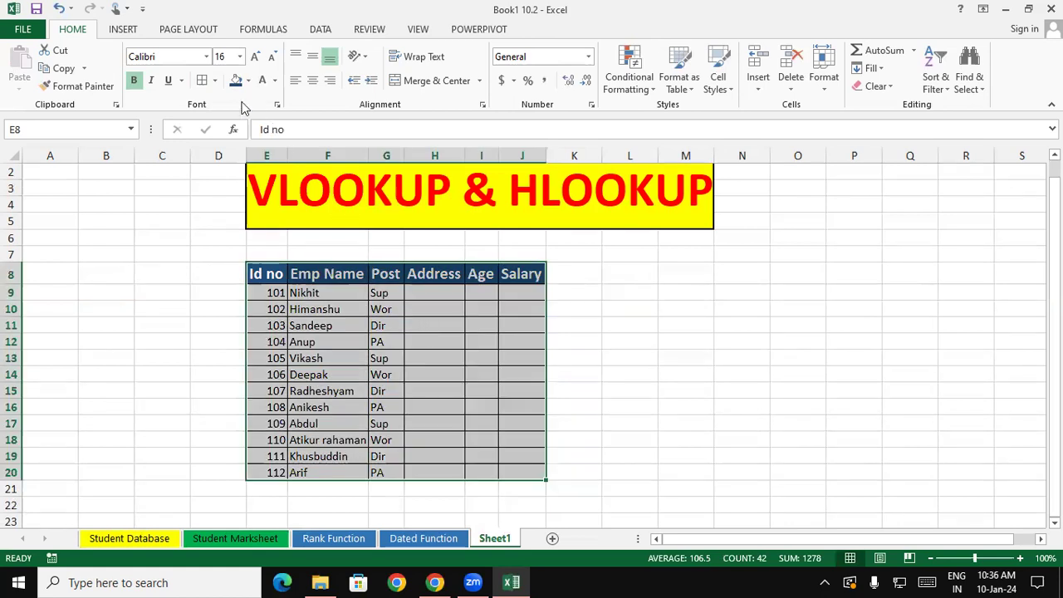
{"action": "left_click", "coordinate": [203, 80]}
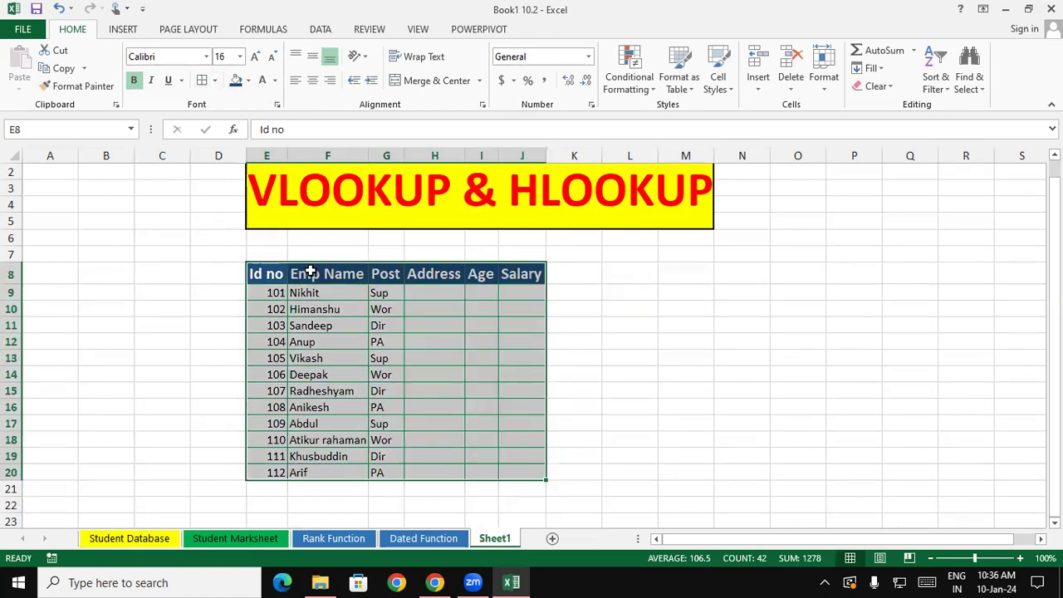
{"action": "left_click", "coordinate": [336, 323]}
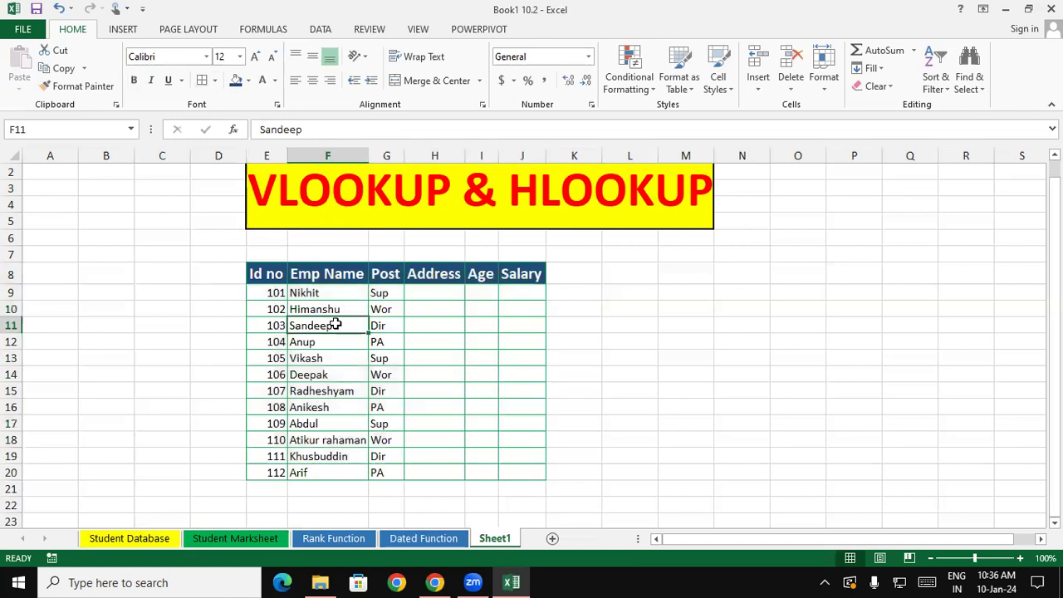
{"action": "key", "text": "ctrl+z"}
{"action": "left_click", "coordinate": [426, 293]}
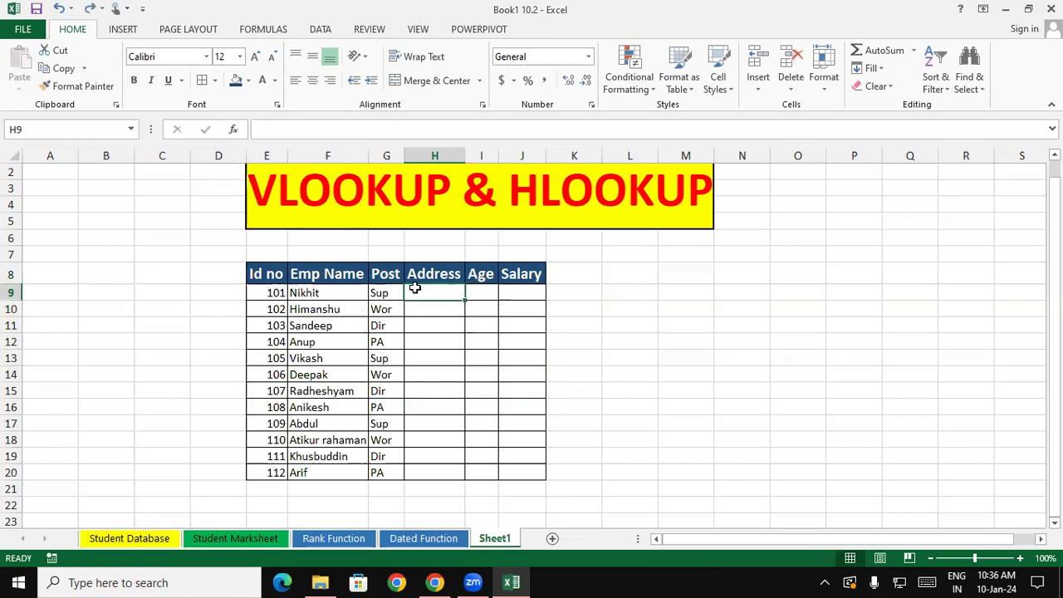
Step: Widen column H and enter Ramkola, Padrauna, Padrauna, Kushinagar, Padrauna, Padrauna in H9:H14
{"action": "left_click_drag", "start_coordinate": [465, 157], "coordinate": [492, 156]}
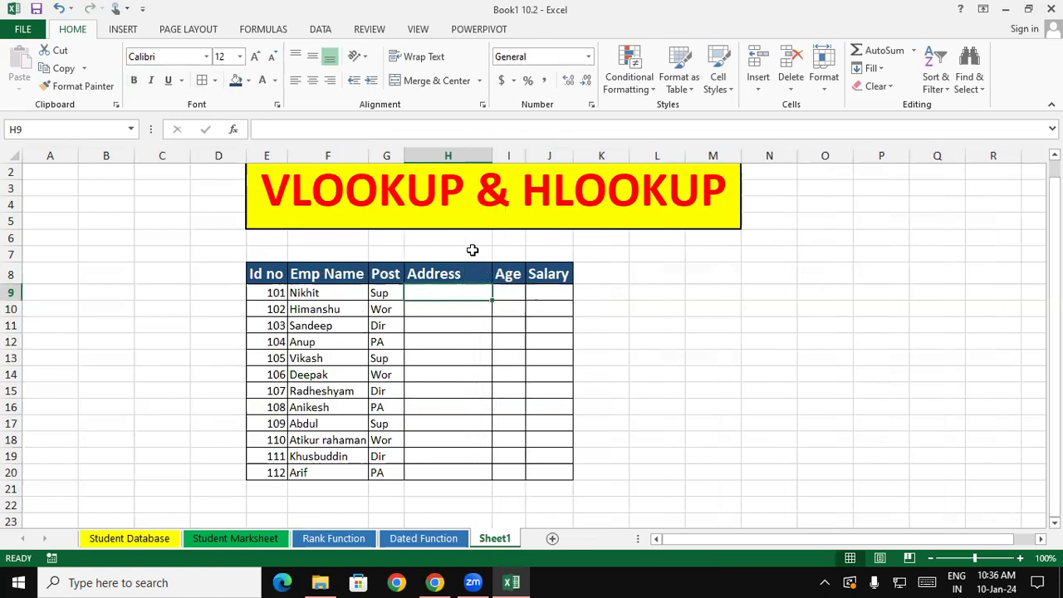
{"action": "type", "text": "Ramkola"}
{"action": "key", "text": "Return"}
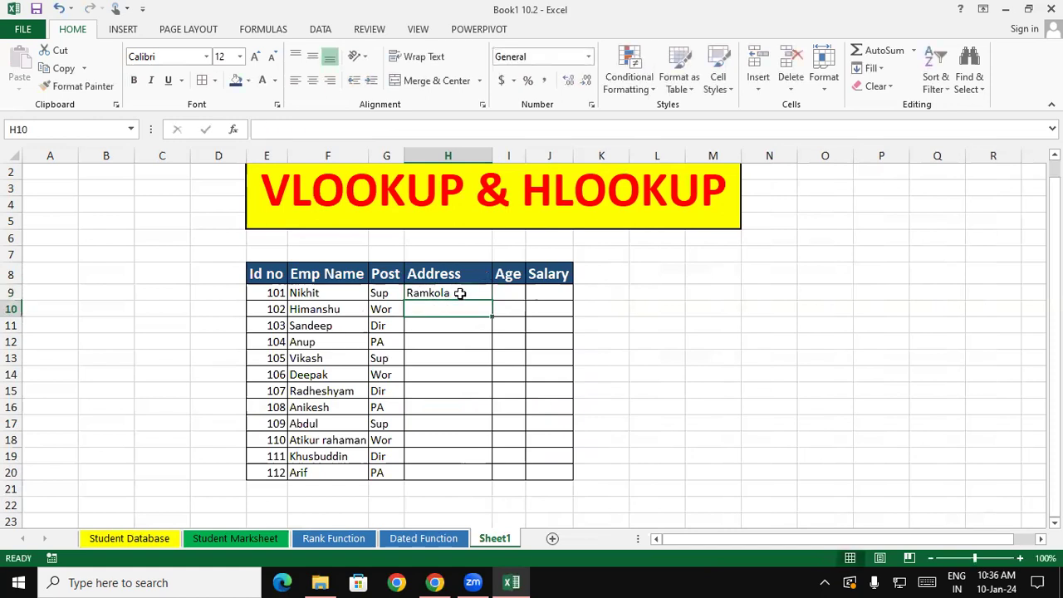
{"action": "type", "text": "Padrauna"}
{"action": "key", "text": "Return"}
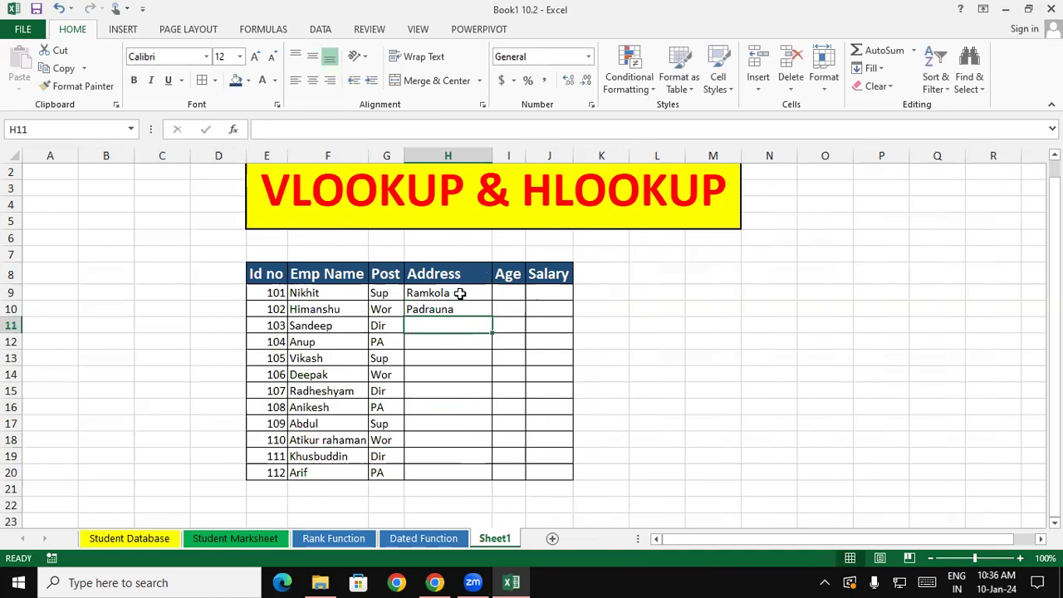
{"action": "type", "text": "Padrauna"}
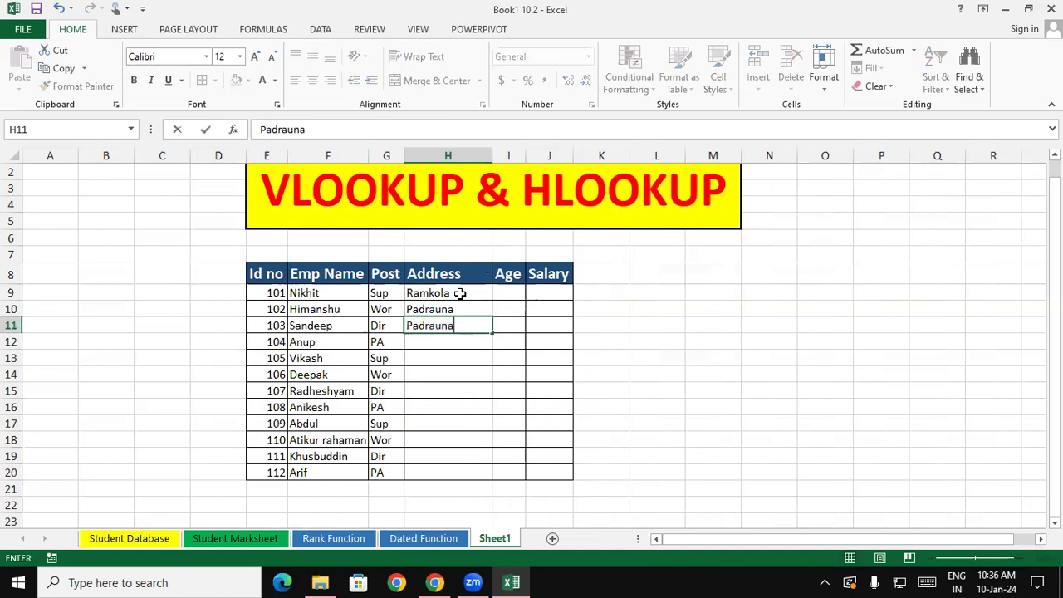
{"action": "key", "text": "Return"}
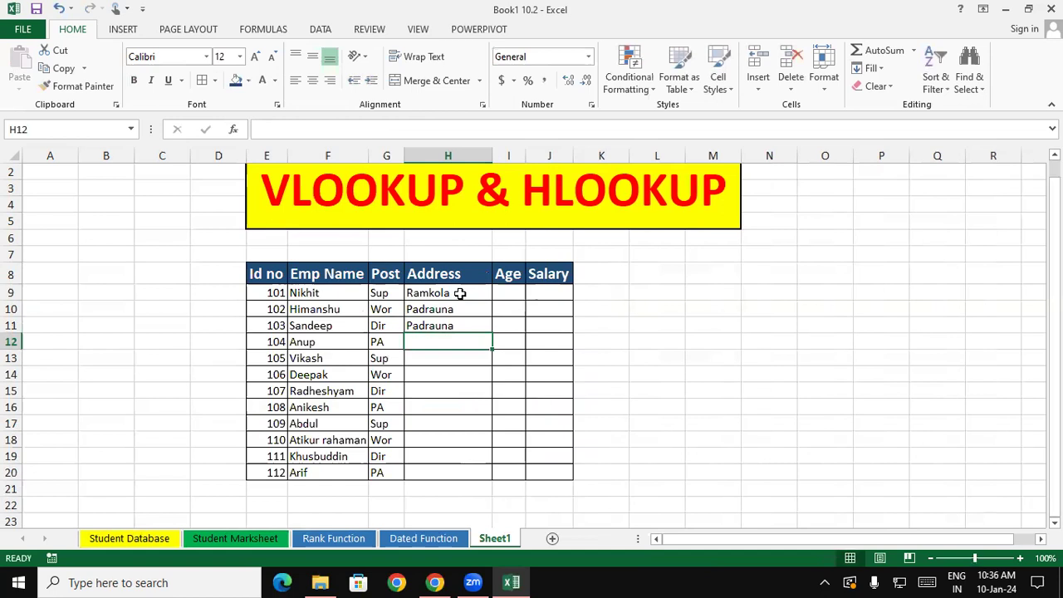
{"action": "type", "text": "Kushinagar"}
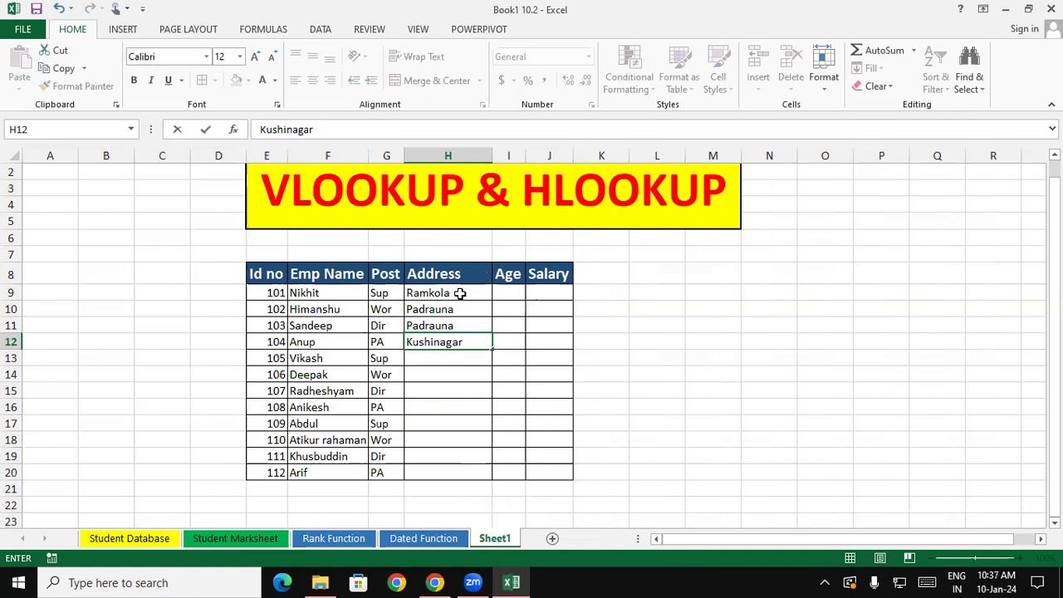
{"action": "key", "text": "Return"}
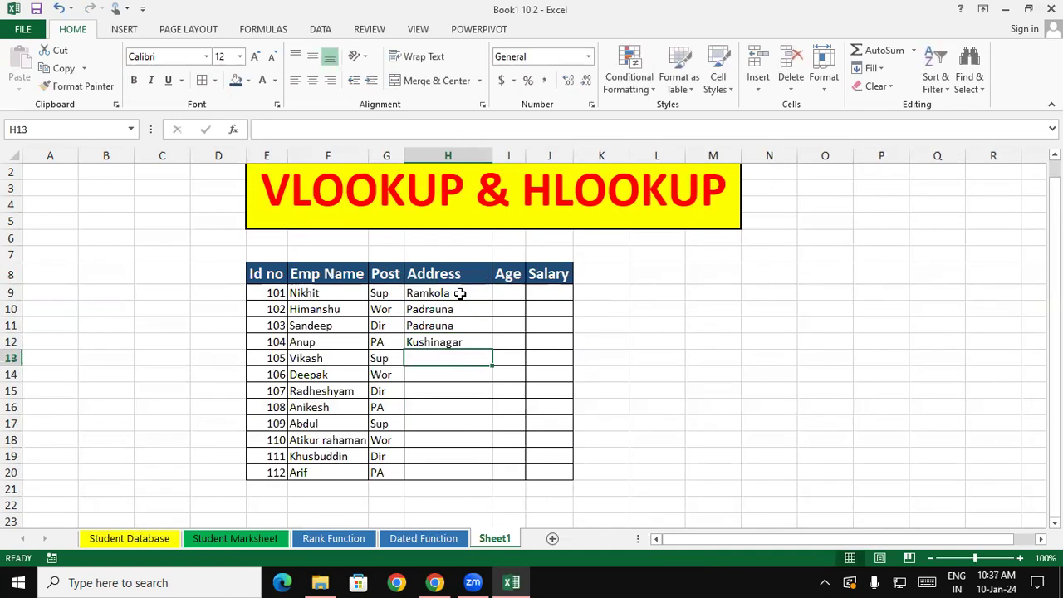
{"action": "type", "text": "Padrauna"}
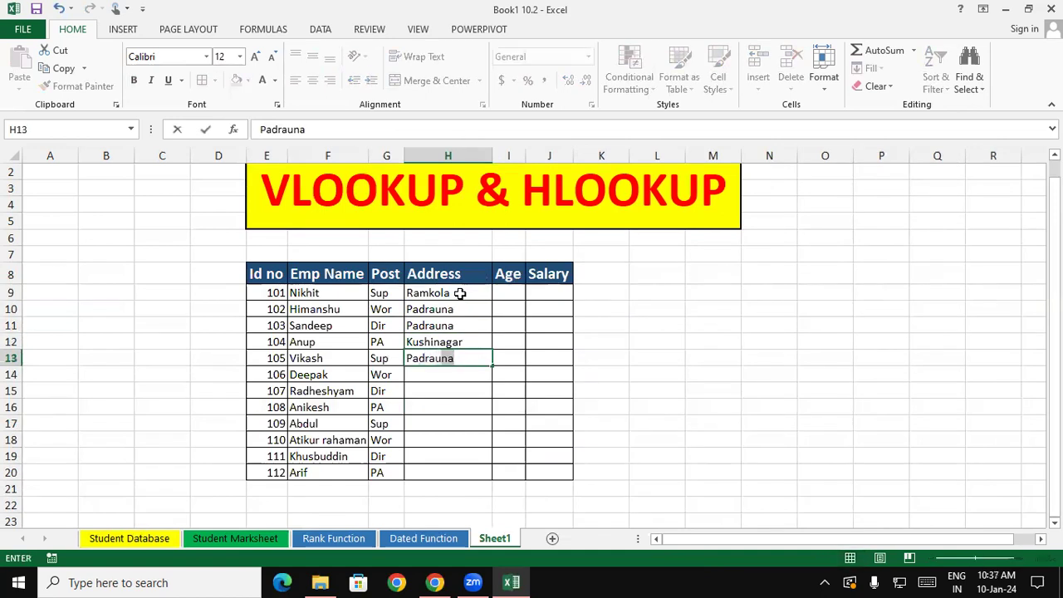
{"action": "key", "text": "Return"}
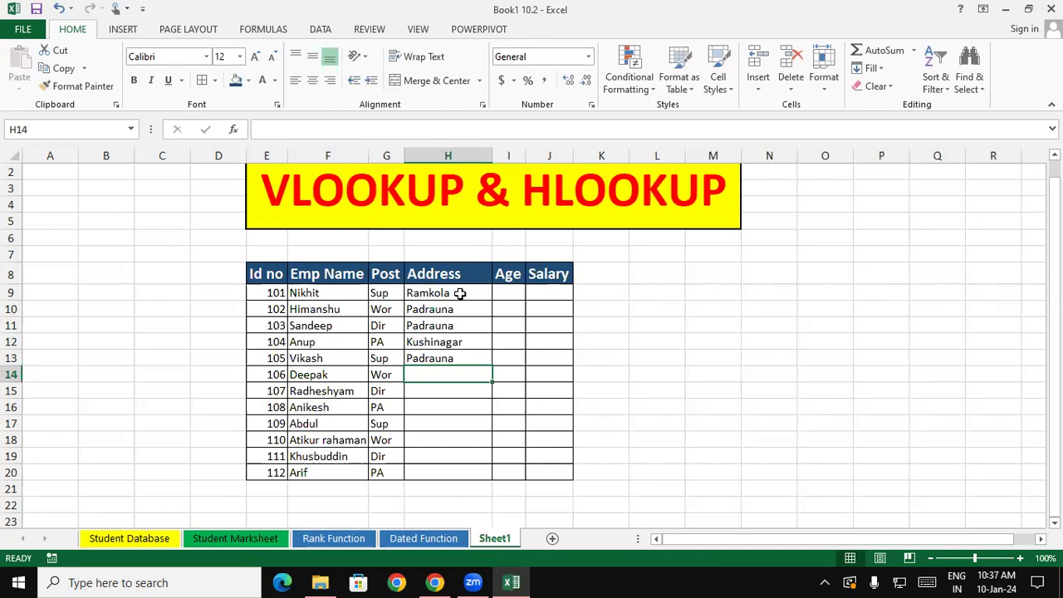
{"action": "type", "text": "Padrauna"}
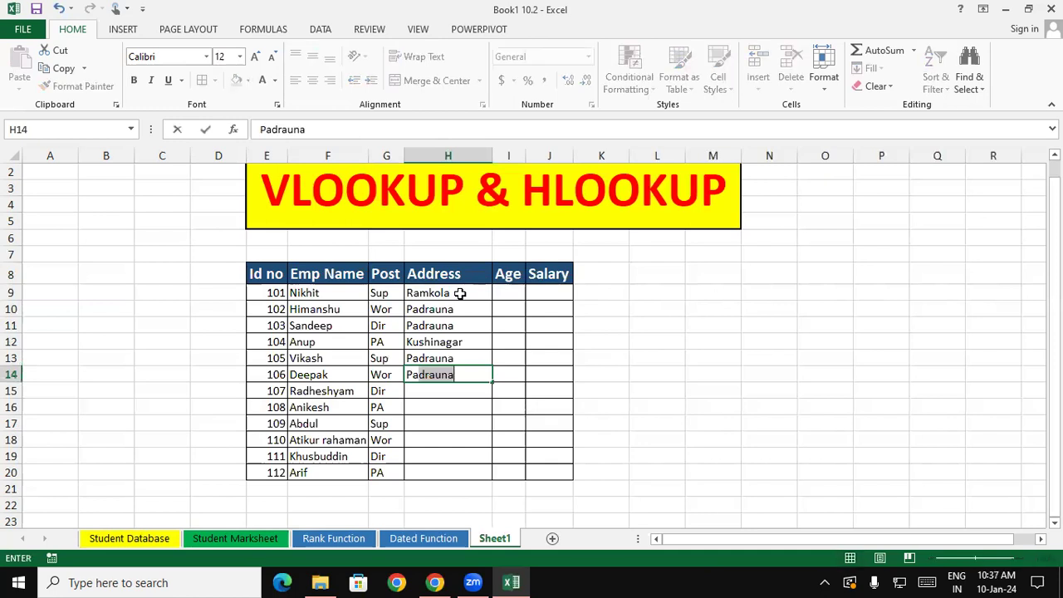
{"action": "key", "text": "Return"}
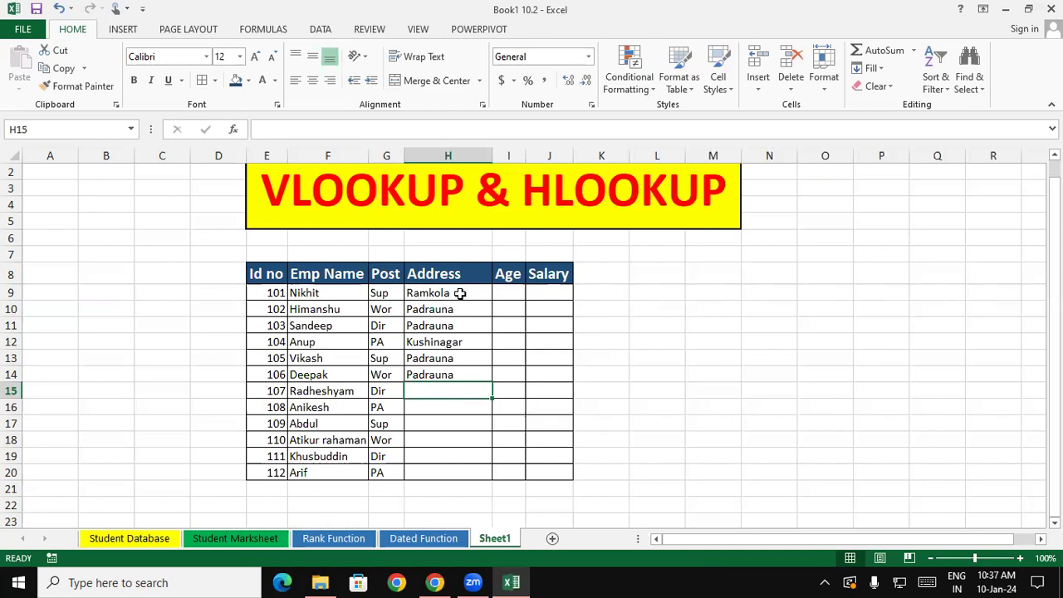
Step: Enter Ramkola, Kushinagar, Padrauna, Ramkola, Padrauna, Padrauna as addresses in H15:H20
{"action": "type", "text": "Ramkola"}
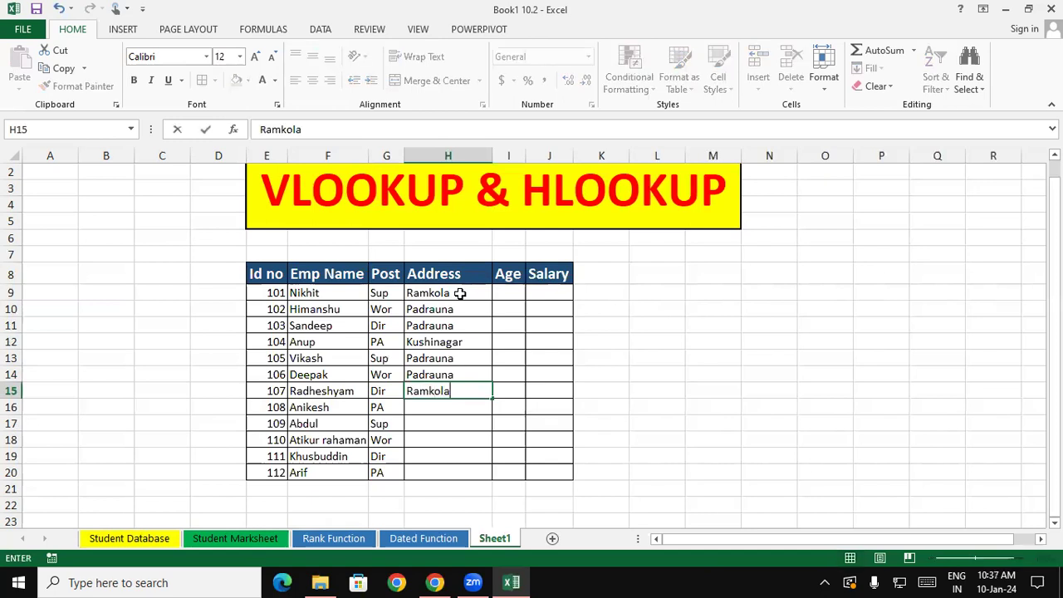
{"action": "key", "text": "Return"}
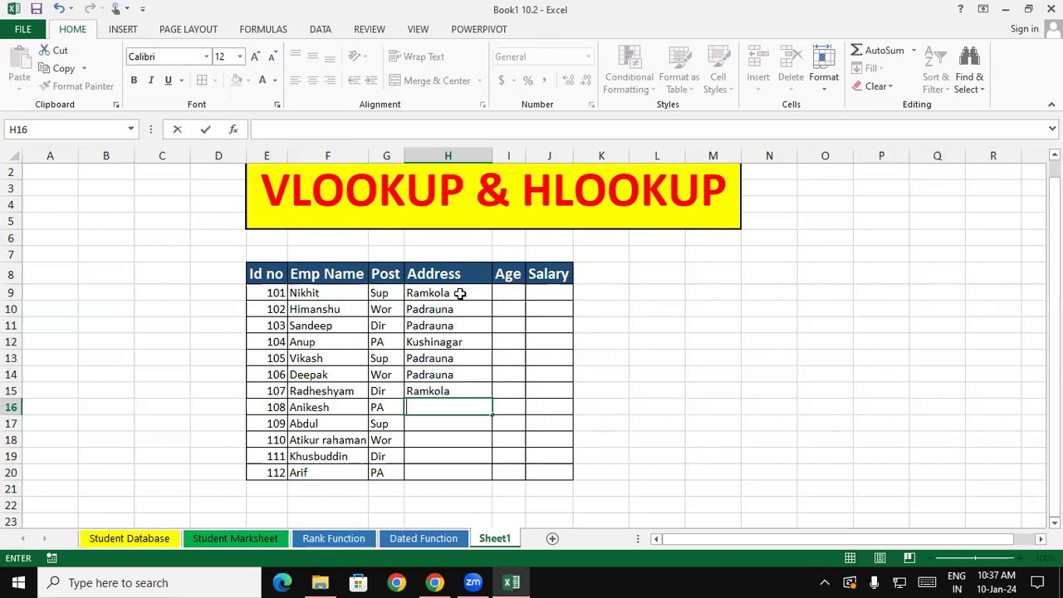
{"action": "type", "text": "Ku"}
{"action": "key", "text": "Return"}
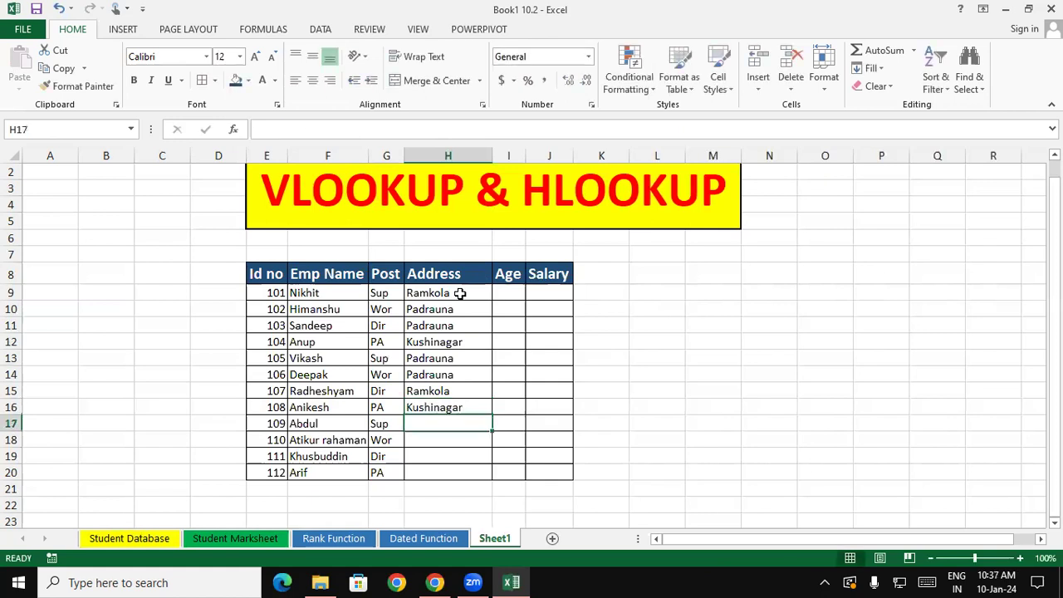
{"action": "type", "text": "Padrauna"}
{"action": "key", "text": "Return"}
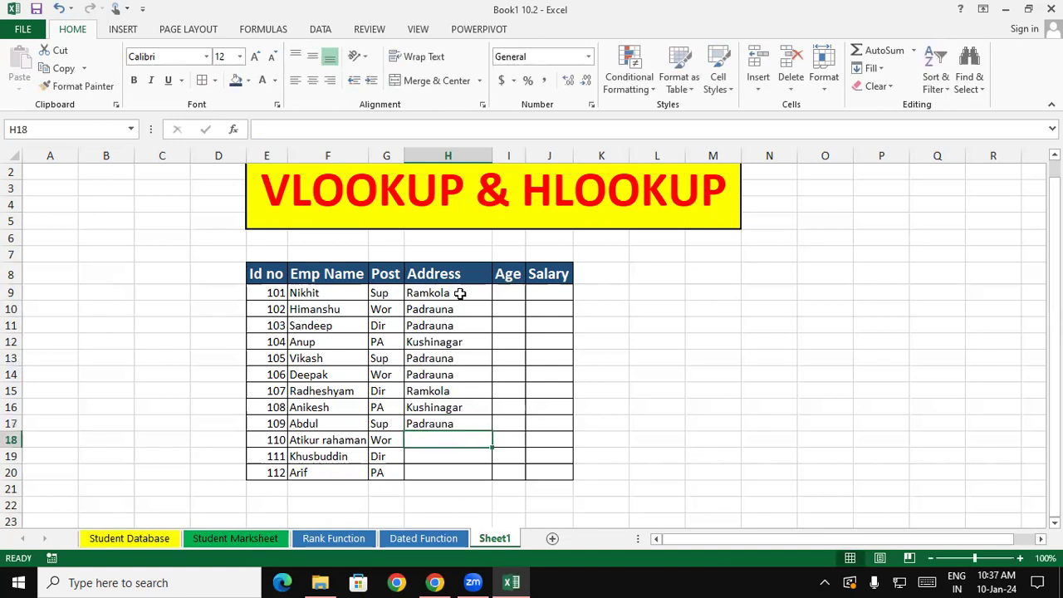
{"action": "type", "text": "R"}
{"action": "key", "text": "Return"}
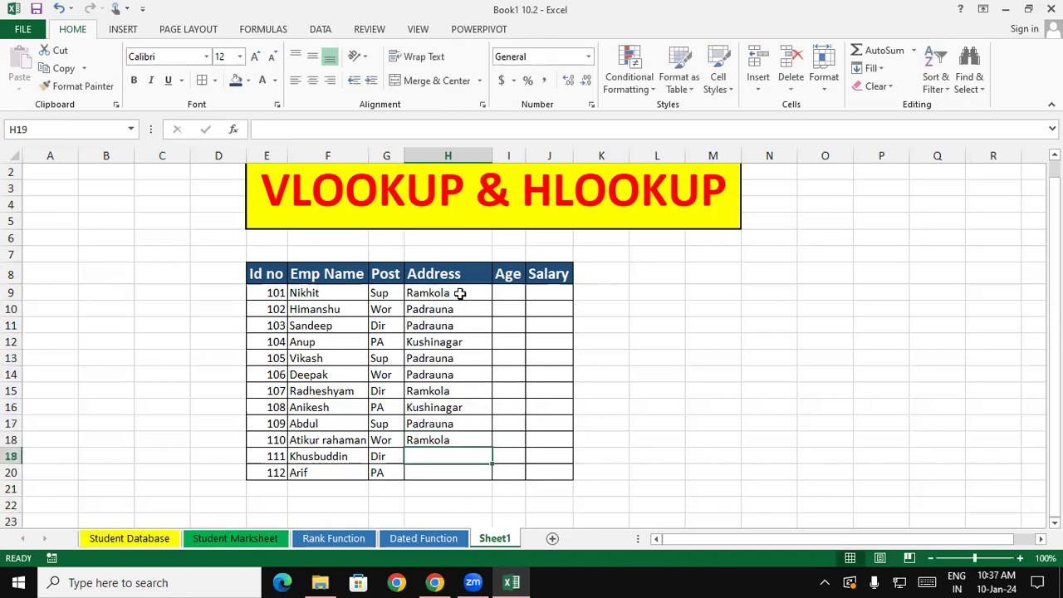
{"action": "type", "text": "Padrauna"}
{"action": "key", "text": "Return"}
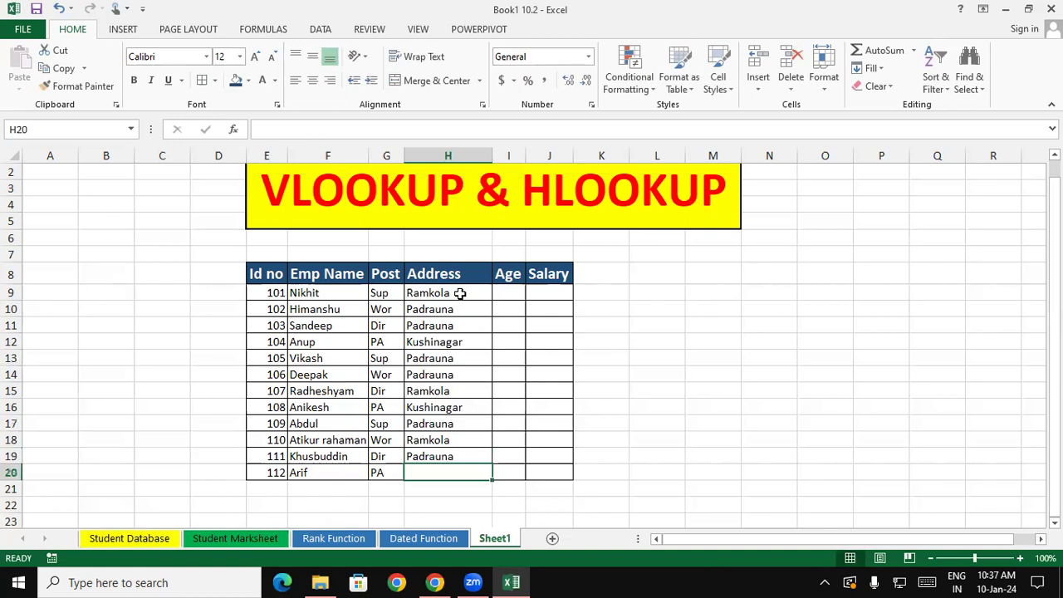
{"action": "type", "text": "Pa"}
{"action": "key", "text": "Return"}
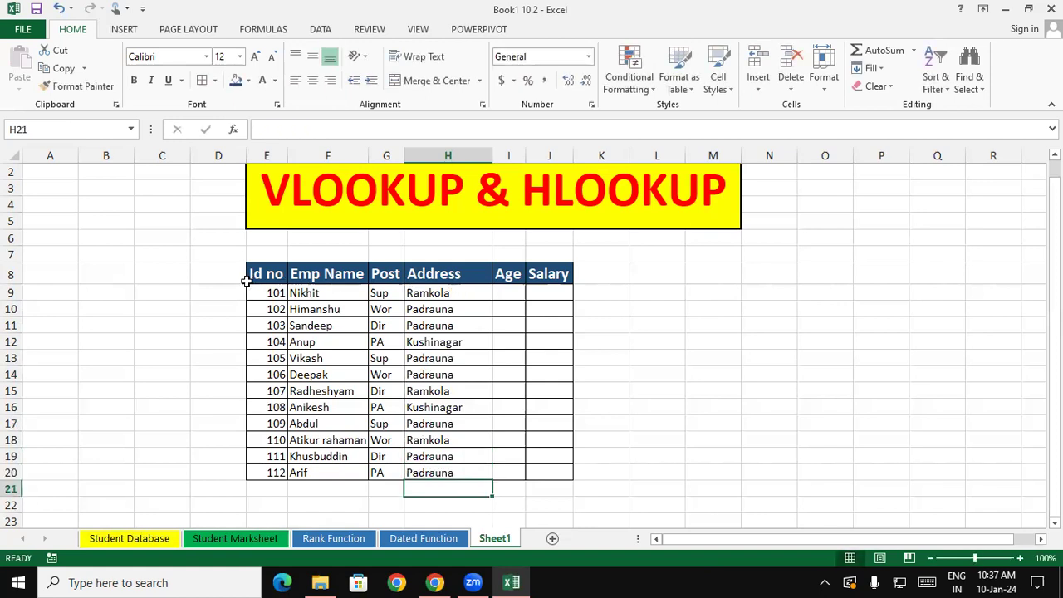
Step: Enter the random age formula =RANDBETWEEN(20,30) in I9
{"action": "left_click_drag", "start_coordinate": [509, 294], "coordinate": [494, 454]}
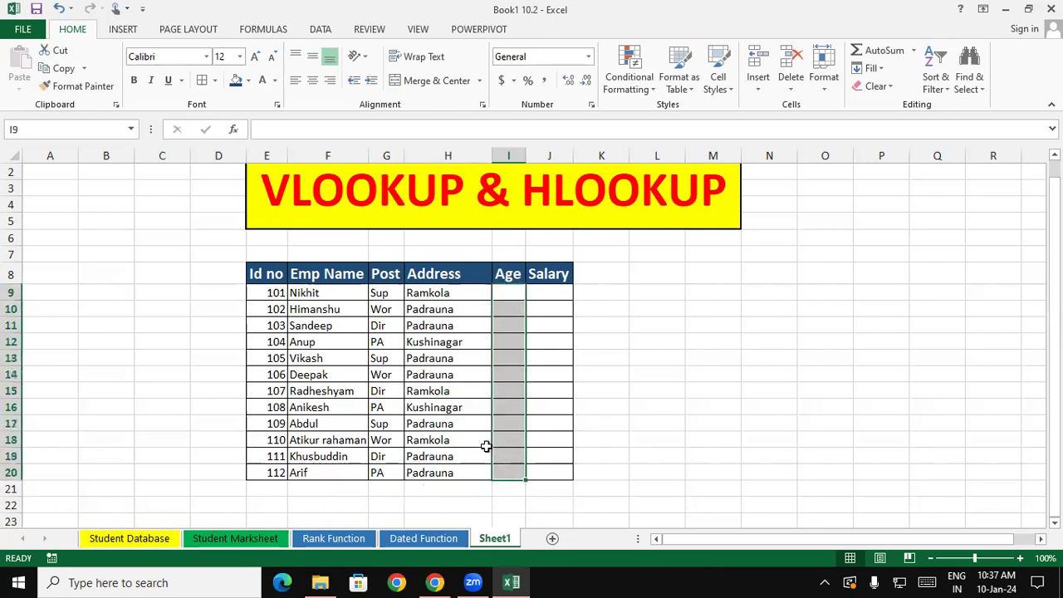
{"action": "left_click", "coordinate": [299, 292]}
{"action": "left_click_drag", "start_coordinate": [407, 299], "coordinate": [508, 289]}
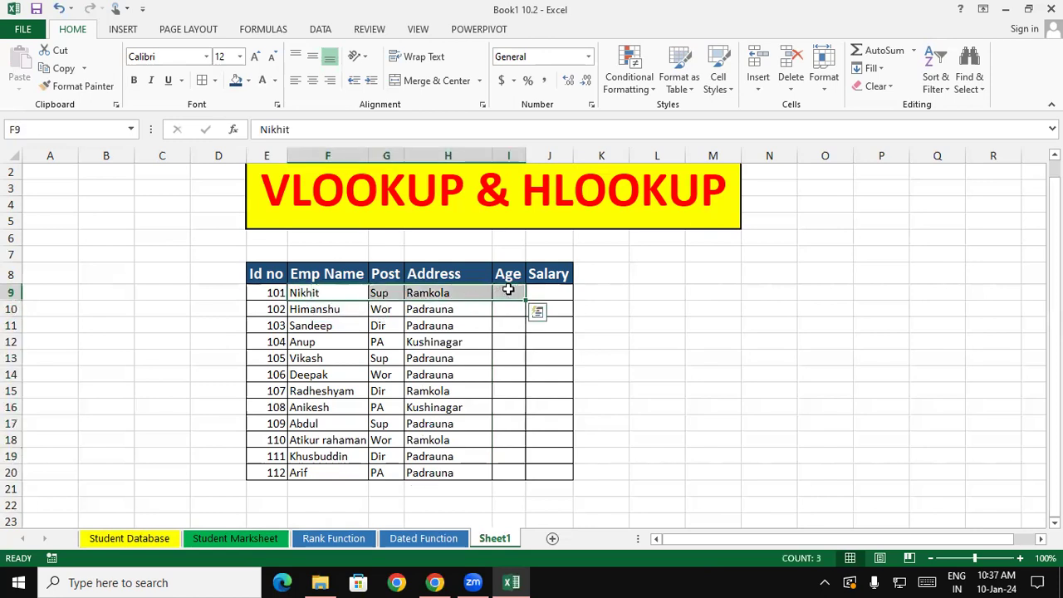
{"action": "left_click", "coordinate": [508, 289]}
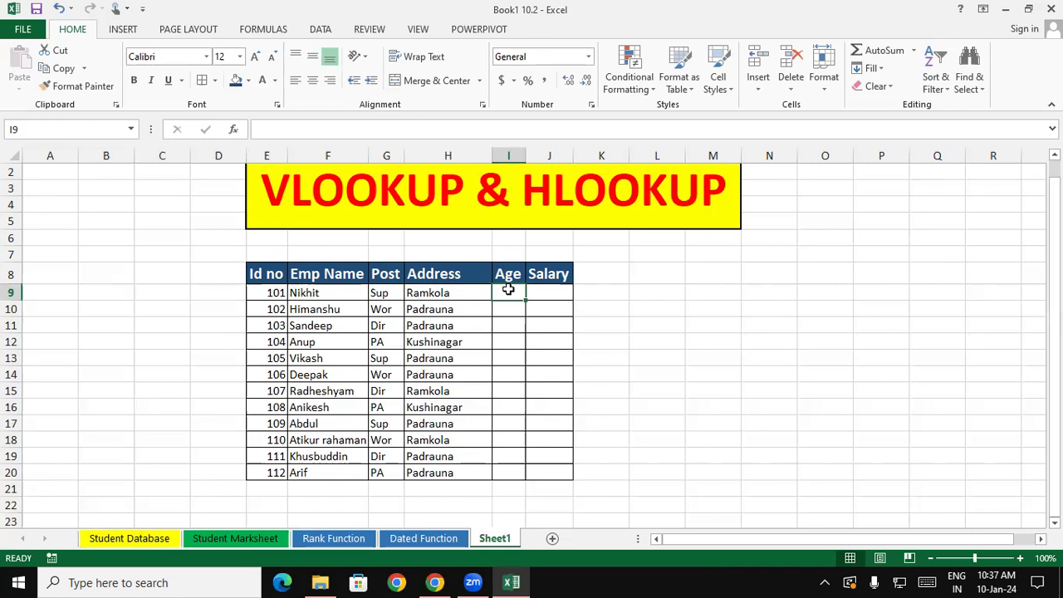
{"action": "type", "text": "=rand"}
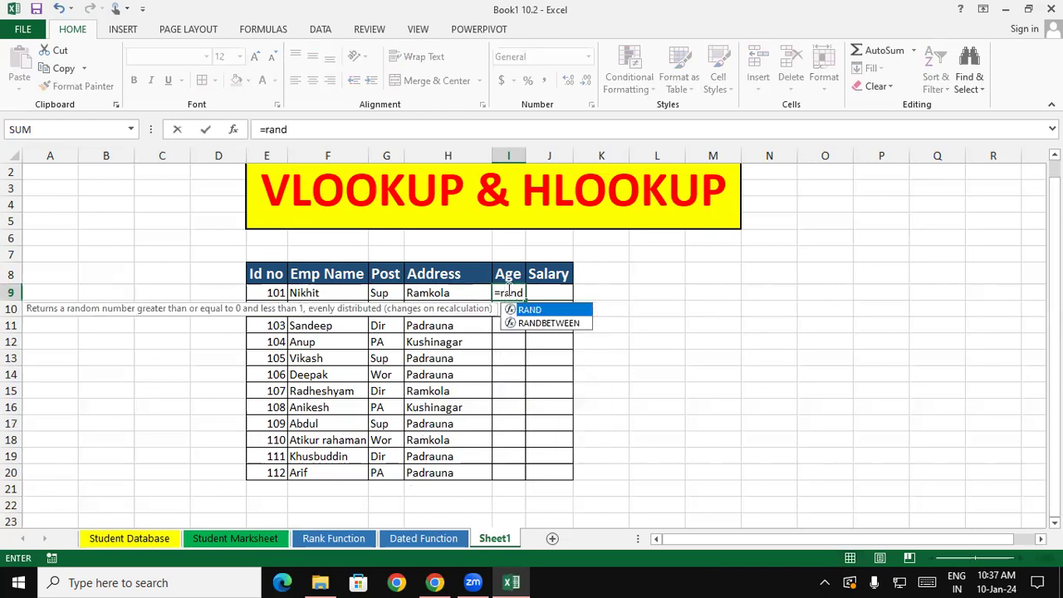
{"action": "key", "text": "Down"}
{"action": "key", "text": "Tab"}
{"action": "type", "text": "2030"}
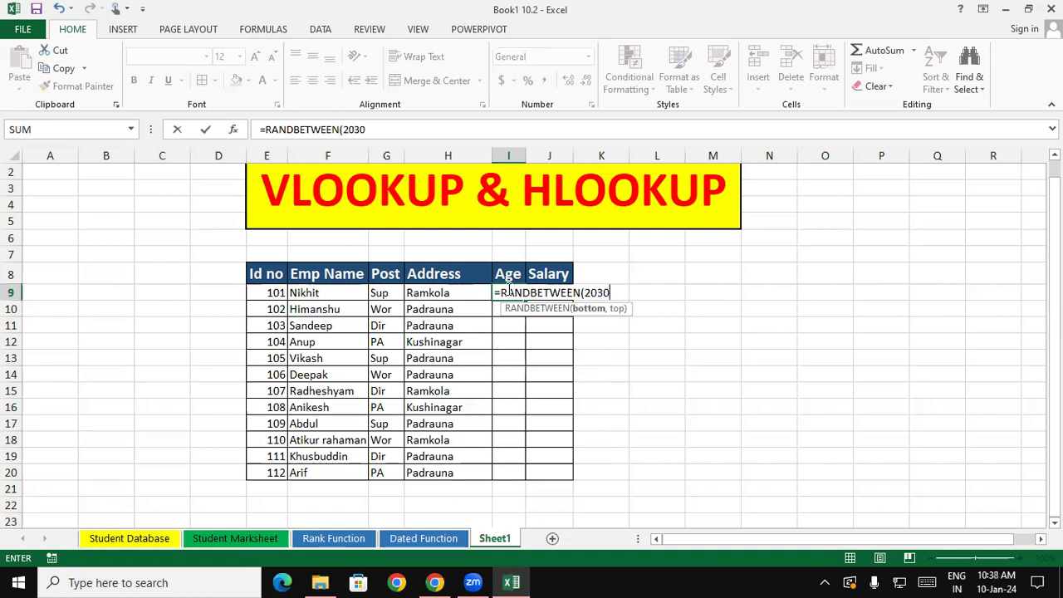
{"action": "key", "text": "BackSpace"}
{"action": "type", "text": ",30"}
{"action": "key", "text": "Return"}
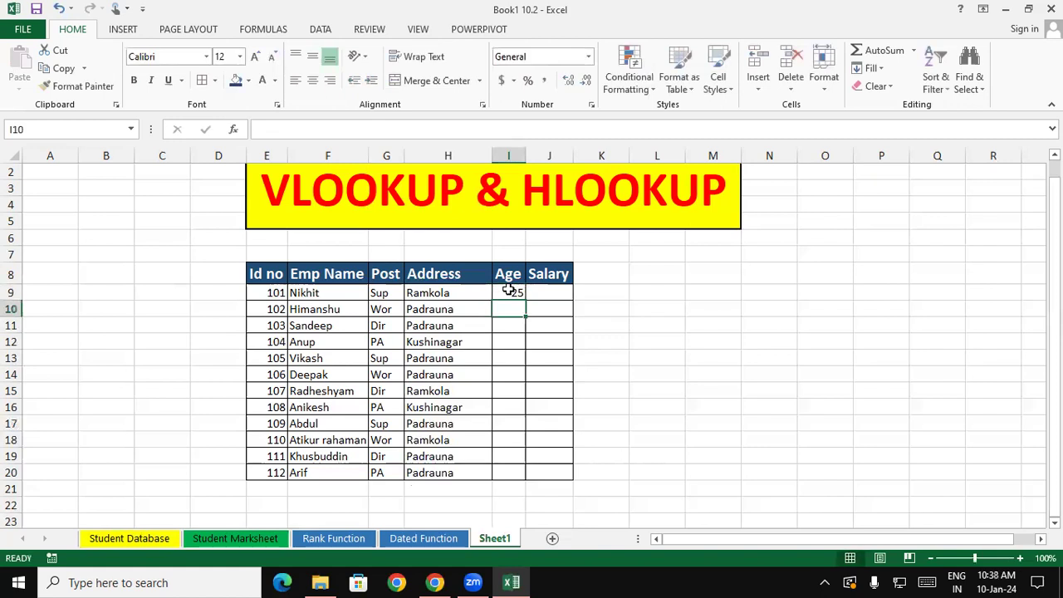
Step: Fill the age formula down to I20 and paste I9:I20 back as fixed values
{"action": "left_click", "coordinate": [516, 293]}
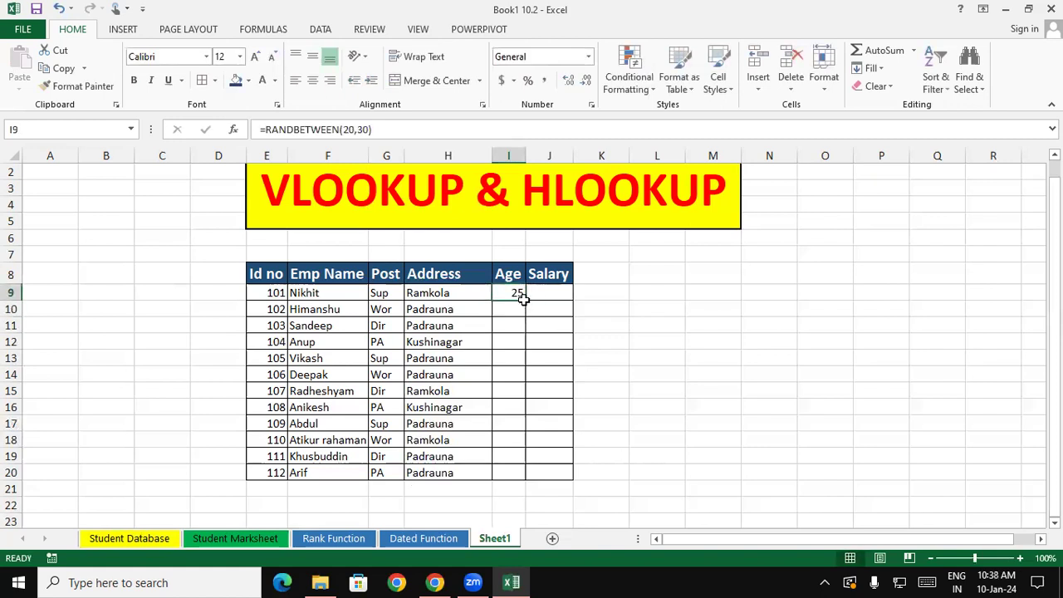
{"action": "left_click_drag", "start_coordinate": [523, 297], "coordinate": [526, 475]}
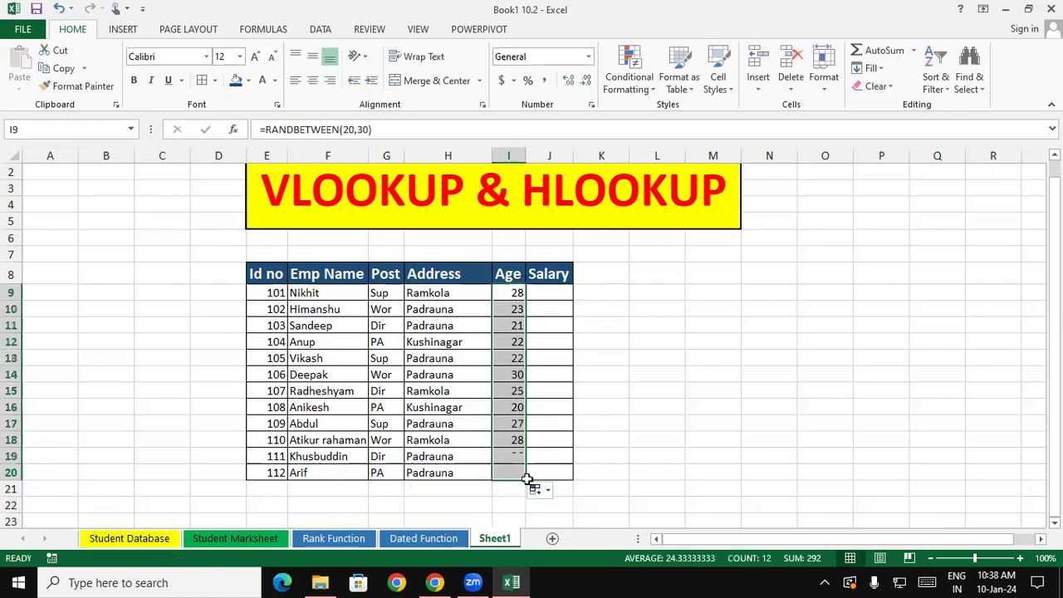
{"action": "left_click", "coordinate": [666, 415]}
{"action": "double_click", "coordinate": [667, 405]}
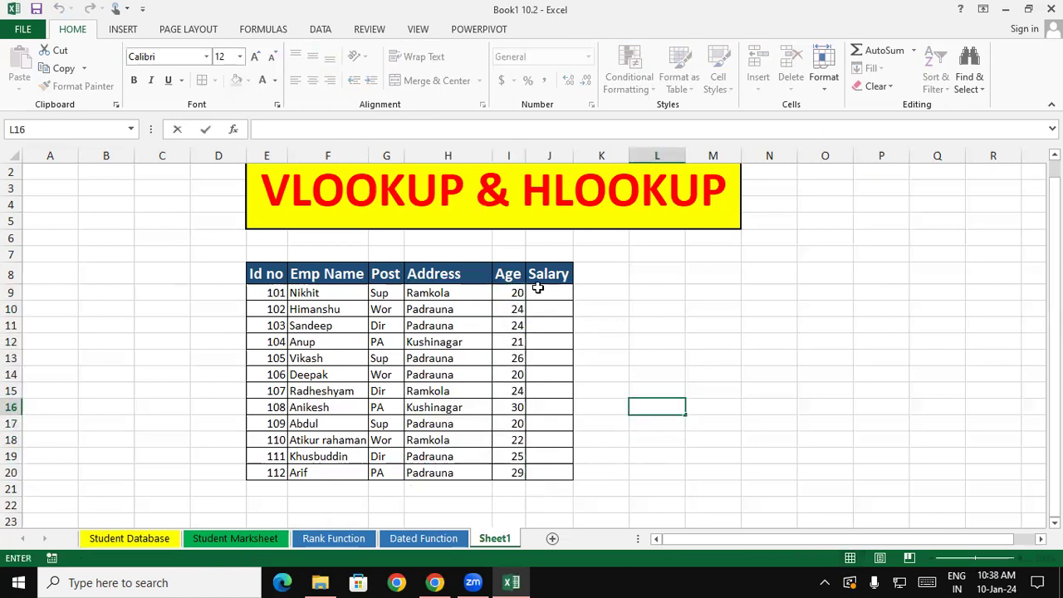
{"action": "left_click_drag", "start_coordinate": [513, 290], "coordinate": [513, 472]}
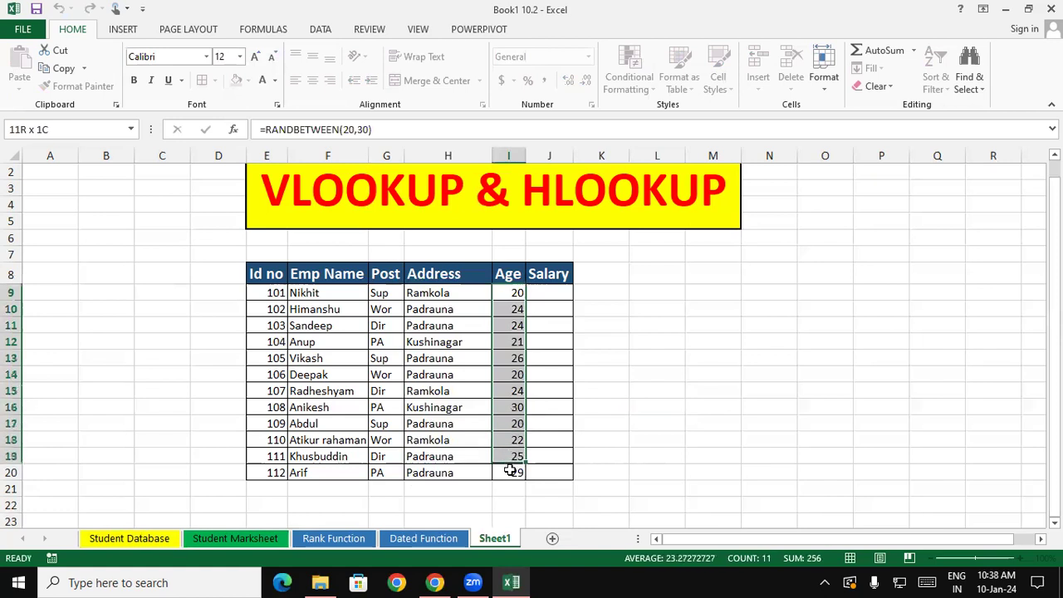
{"action": "right_click", "coordinate": [505, 367]}
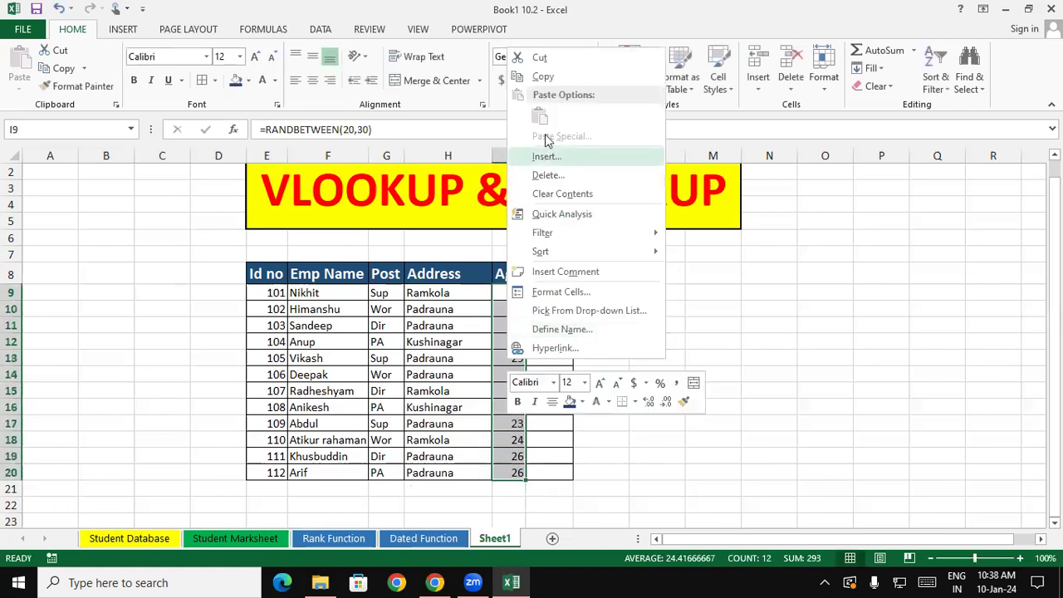
{"action": "left_click", "coordinate": [542, 76]}
{"action": "right_click", "coordinate": [503, 345]}
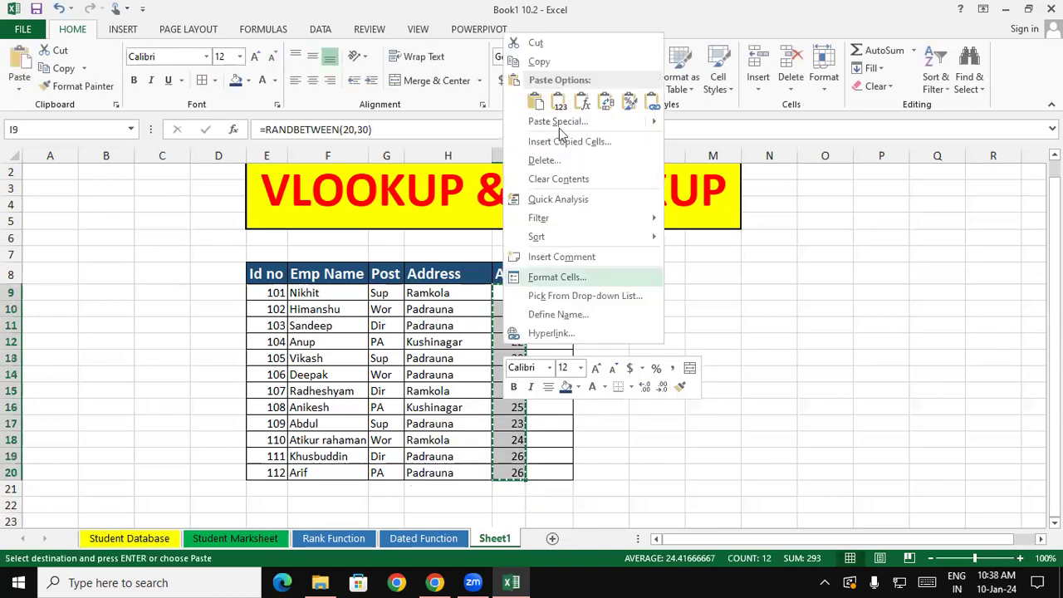
{"action": "left_click", "coordinate": [559, 101]}
{"action": "key", "text": "Escape"}
{"action": "left_click", "coordinate": [619, 392]}
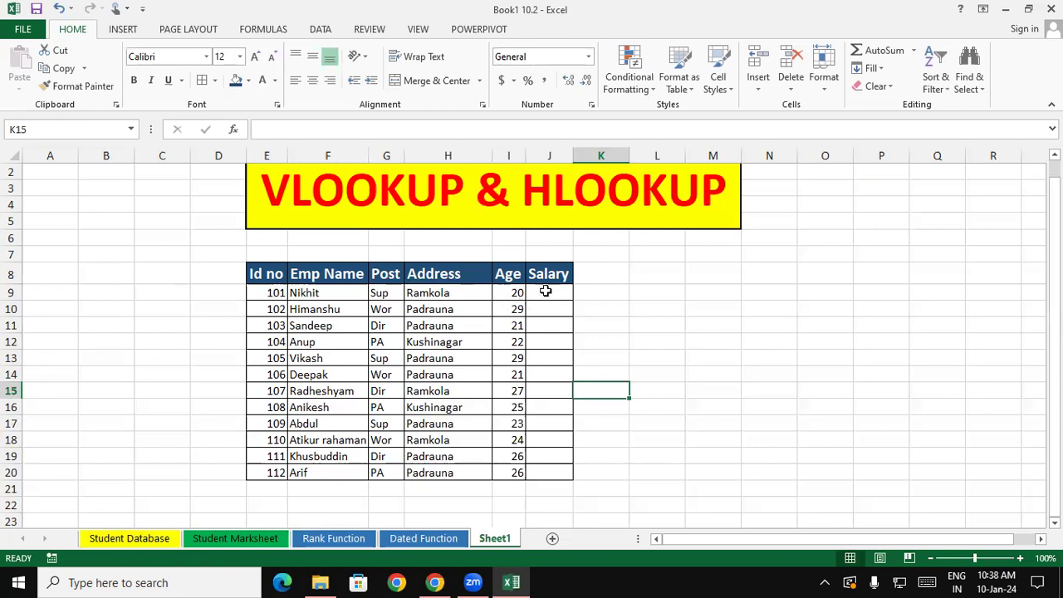
Step: Enter the random salary formula =RANDBETWEEN(10000,20000) in J9
{"action": "left_click", "coordinate": [546, 292]}
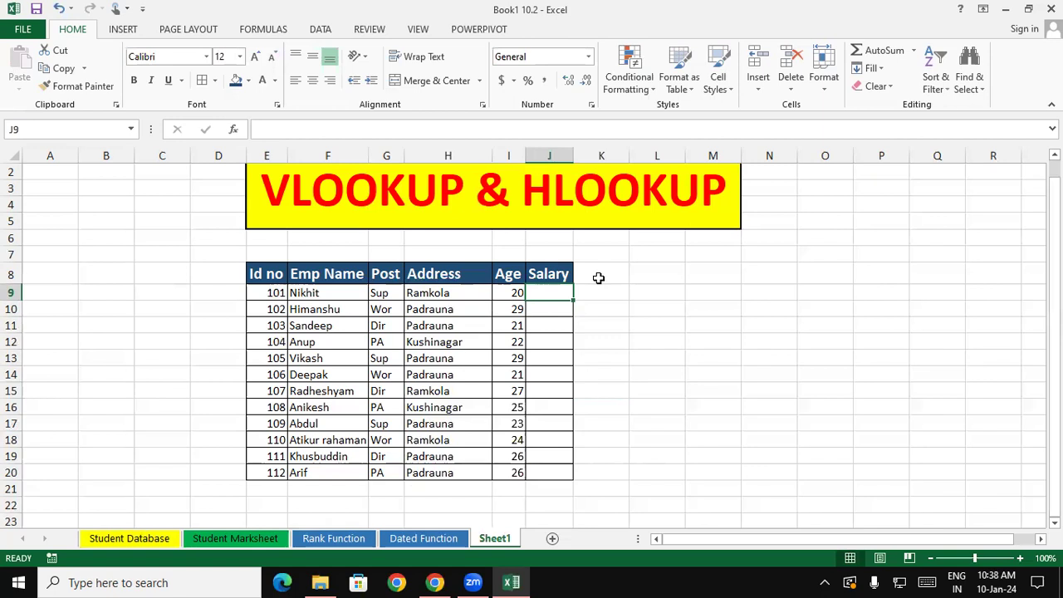
{"action": "type", "text": "=ra"}
{"action": "key", "text": "Down"}
{"action": "key", "text": "Down"}
{"action": "key", "text": "Tab"}
{"action": "type", "text": "10000"}
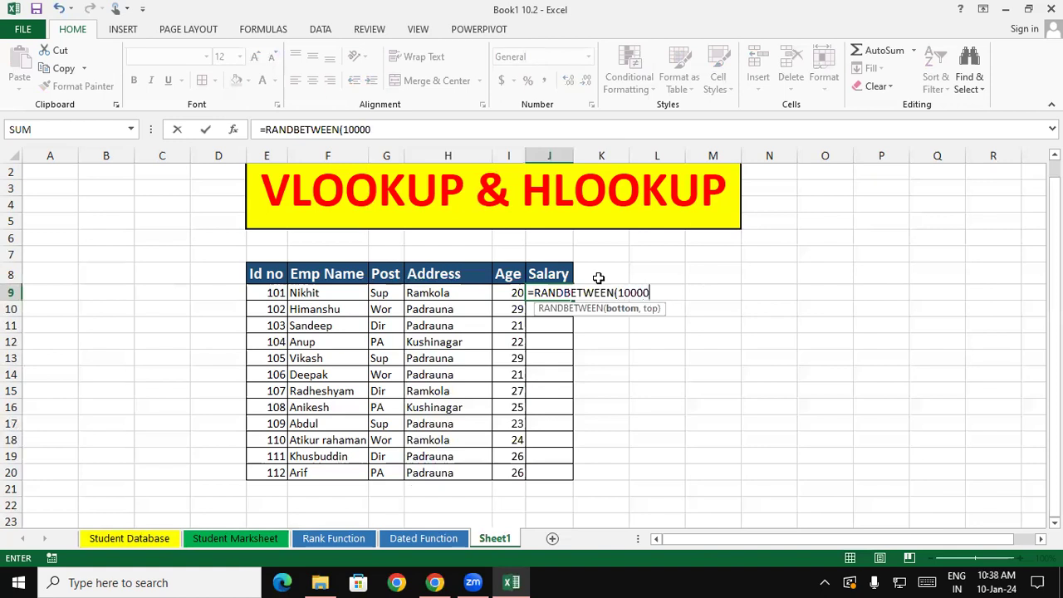
{"action": "type", "text": ",20000)"}
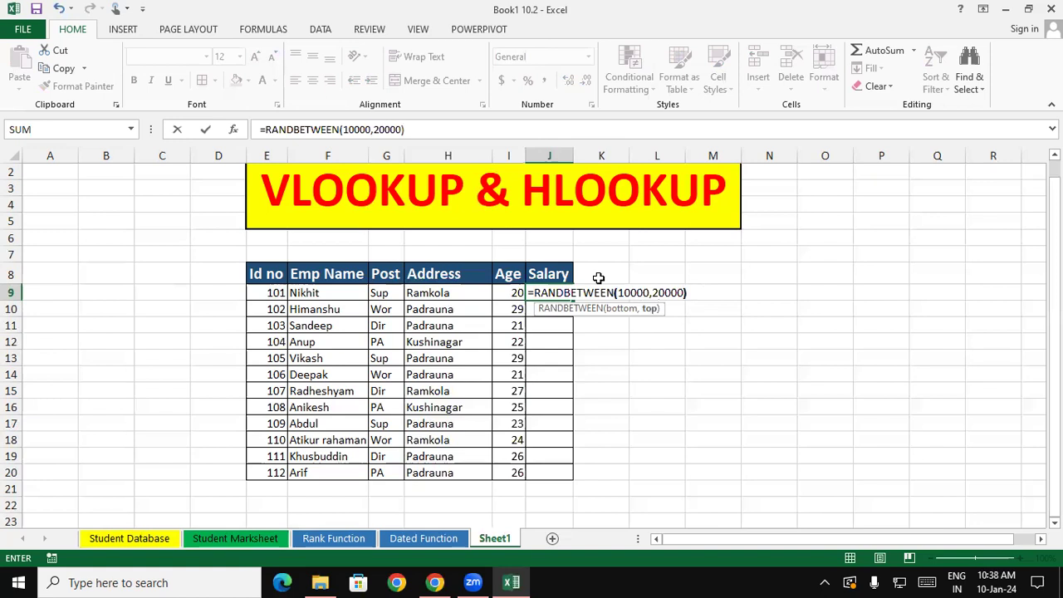
{"action": "key", "text": "Return"}
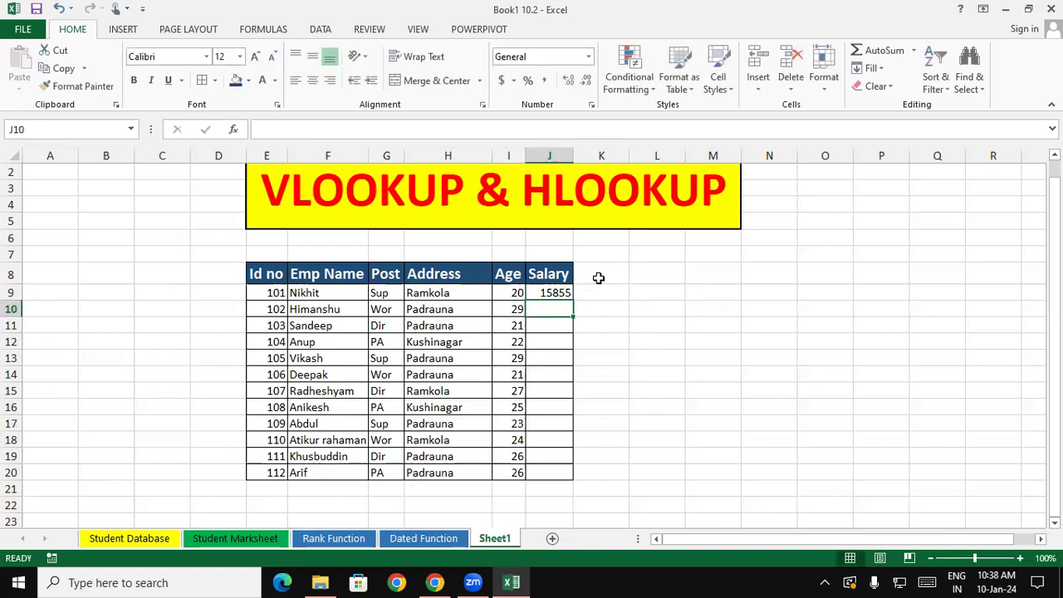
Step: Fill the salary formula down to J20 and paste J9:J20 back as fixed values
{"action": "left_click", "coordinate": [547, 293]}
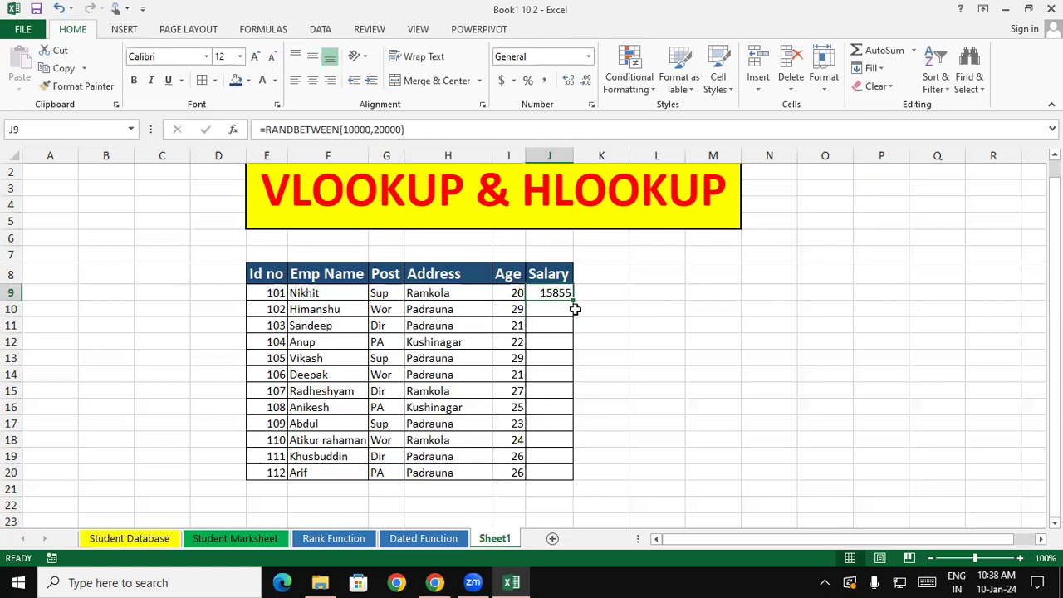
{"action": "left_click_drag", "start_coordinate": [573, 301], "coordinate": [582, 480]}
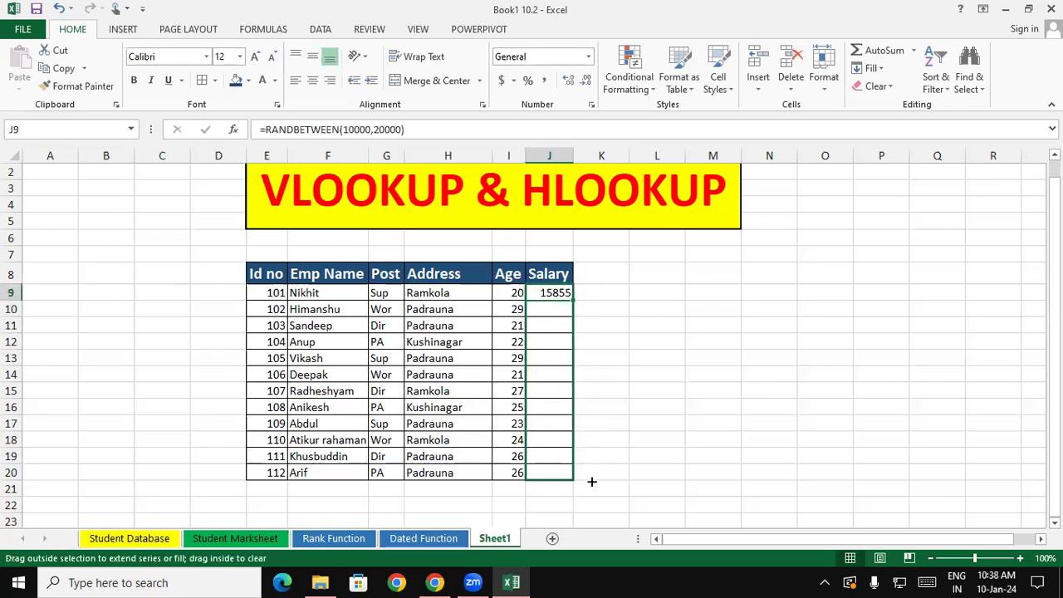
{"action": "right_click", "coordinate": [561, 365]}
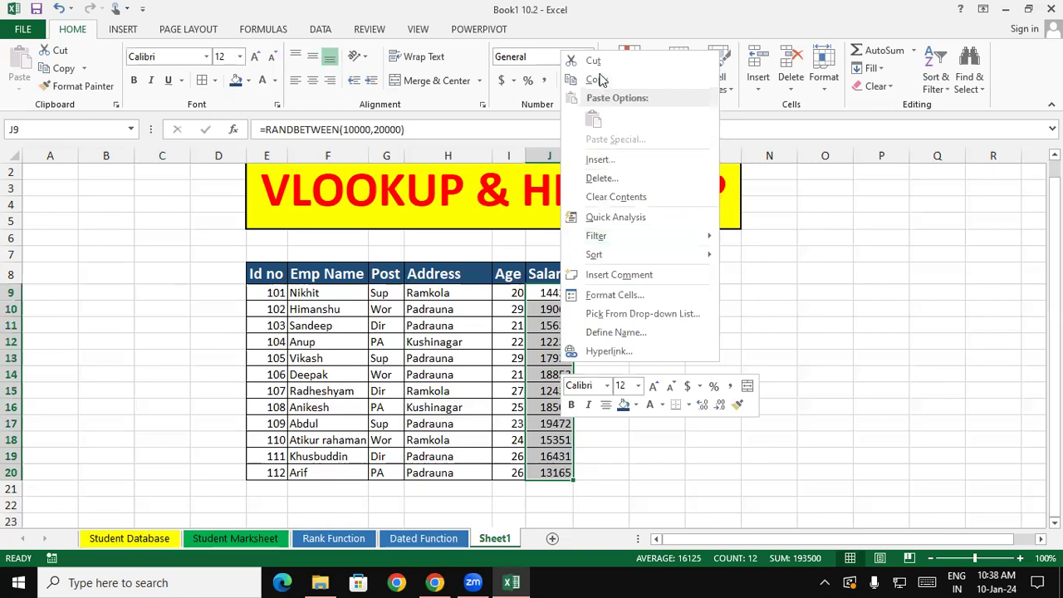
{"action": "left_click", "coordinate": [603, 80]}
{"action": "right_click", "coordinate": [555, 312]}
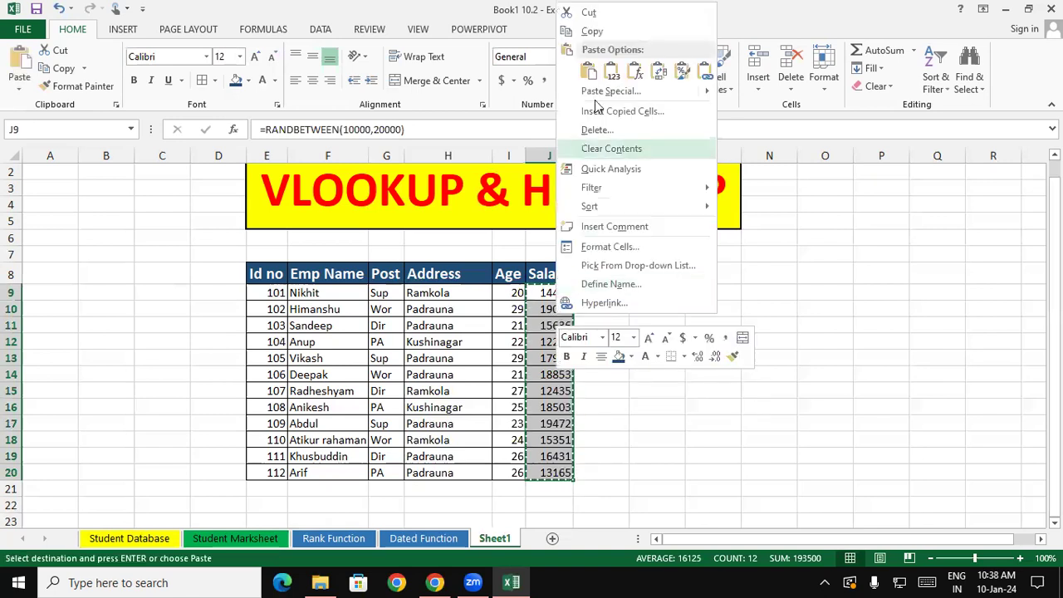
{"action": "left_click", "coordinate": [613, 73]}
{"action": "left_click", "coordinate": [641, 343]}
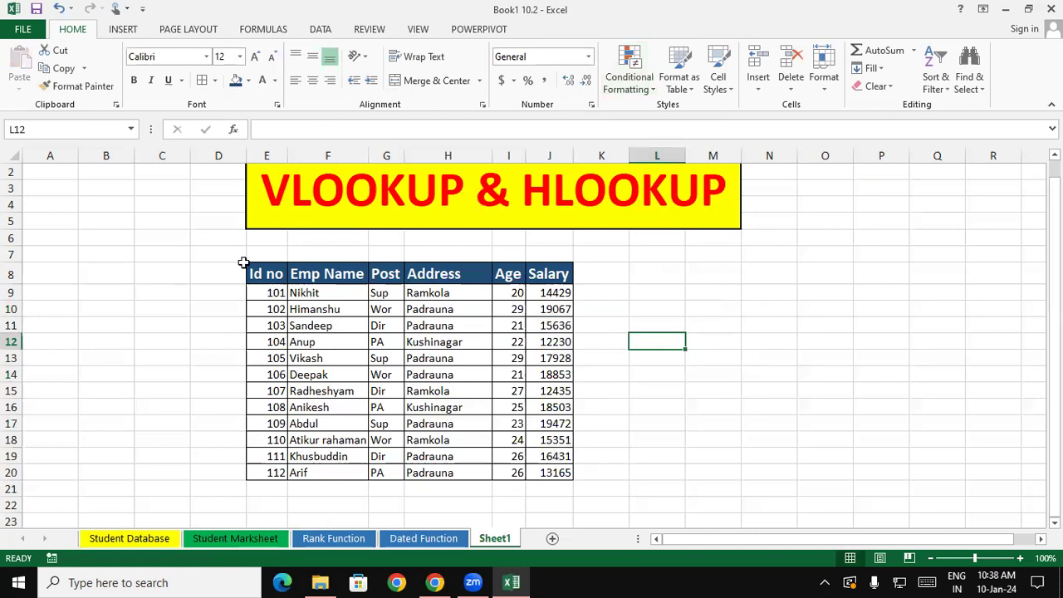
{"action": "mouse_move", "coordinate": [259, 274]}
{"action": "left_mouse_down"}
{"action": "mouse_move", "coordinate": [318, 458]}
{"action": "mouse_move", "coordinate": [538, 471]}
{"action": "left_mouse_up"}
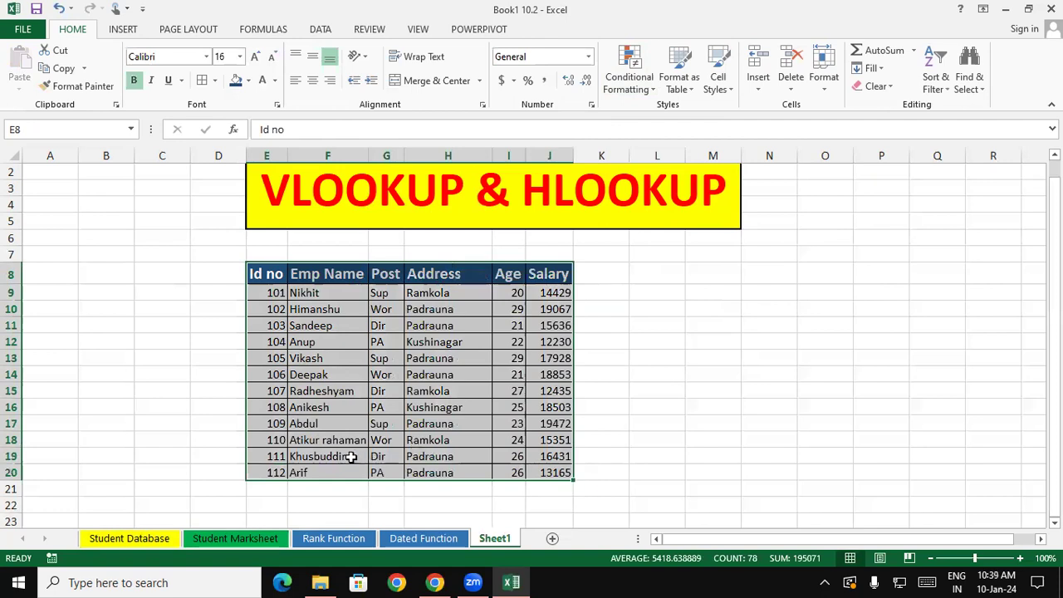
{"action": "left_click", "coordinate": [338, 418]}
{"action": "left_click_drag", "start_coordinate": [276, 373], "coordinate": [549, 374]}
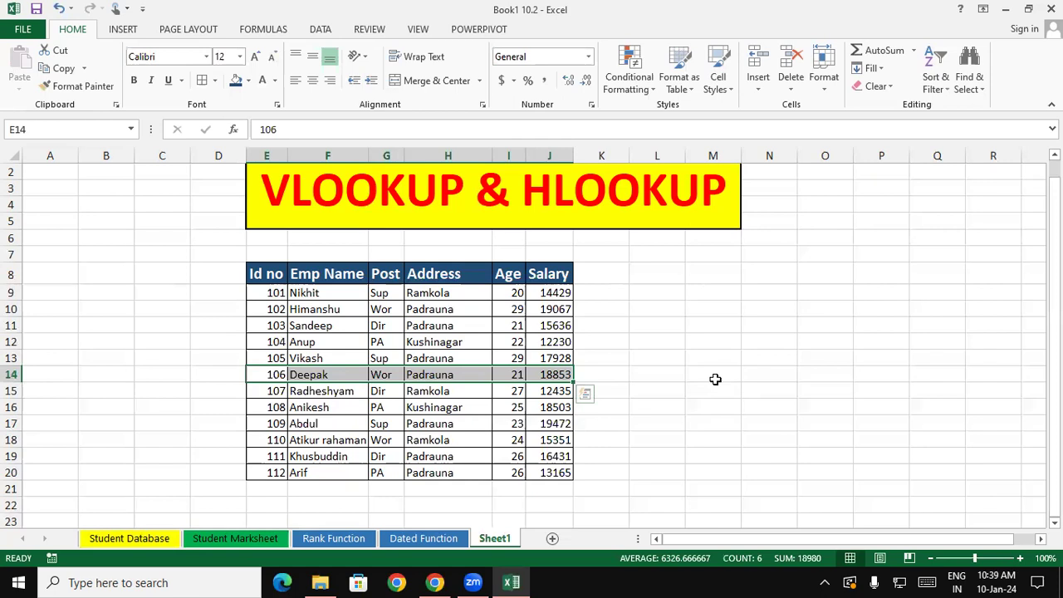
{"action": "left_click_drag", "start_coordinate": [270, 273], "coordinate": [553, 273]}
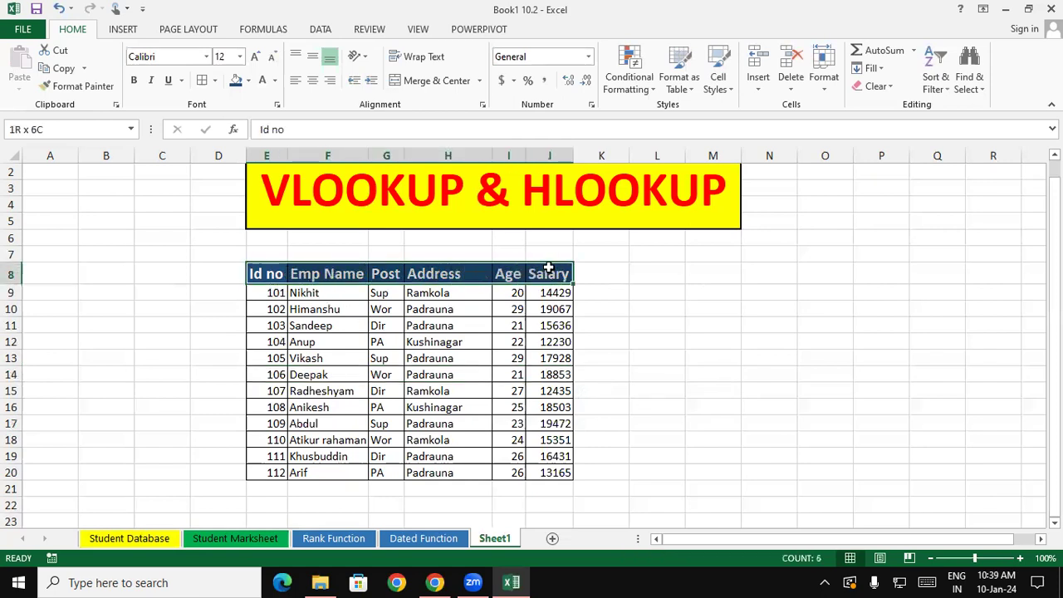
Step: Paste the employee table's header row at M8 and auto-fit columns M:R
{"action": "left_click", "coordinate": [71, 68]}
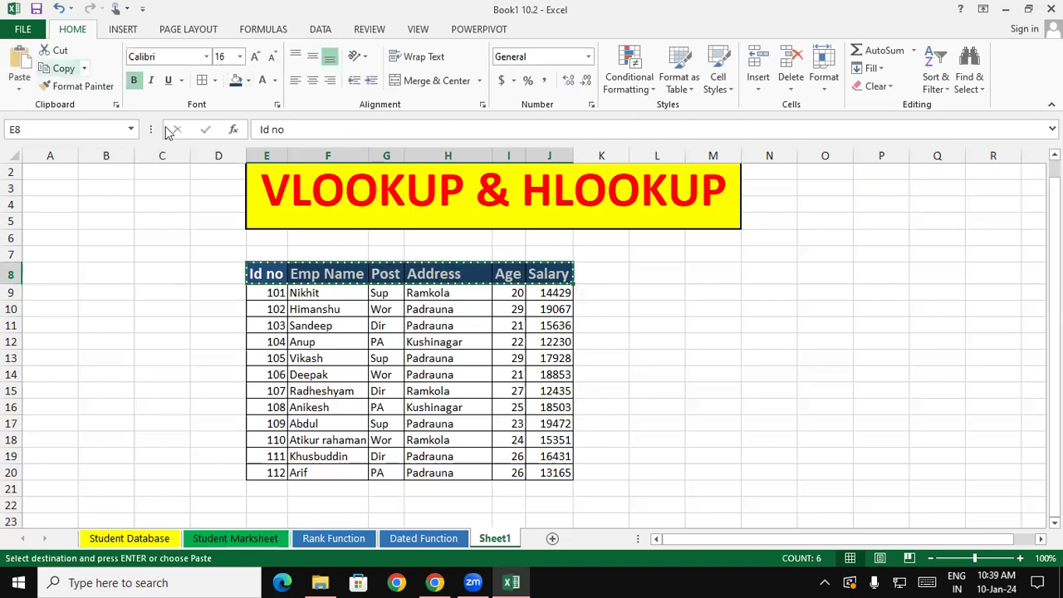
{"action": "left_click", "coordinate": [683, 271]}
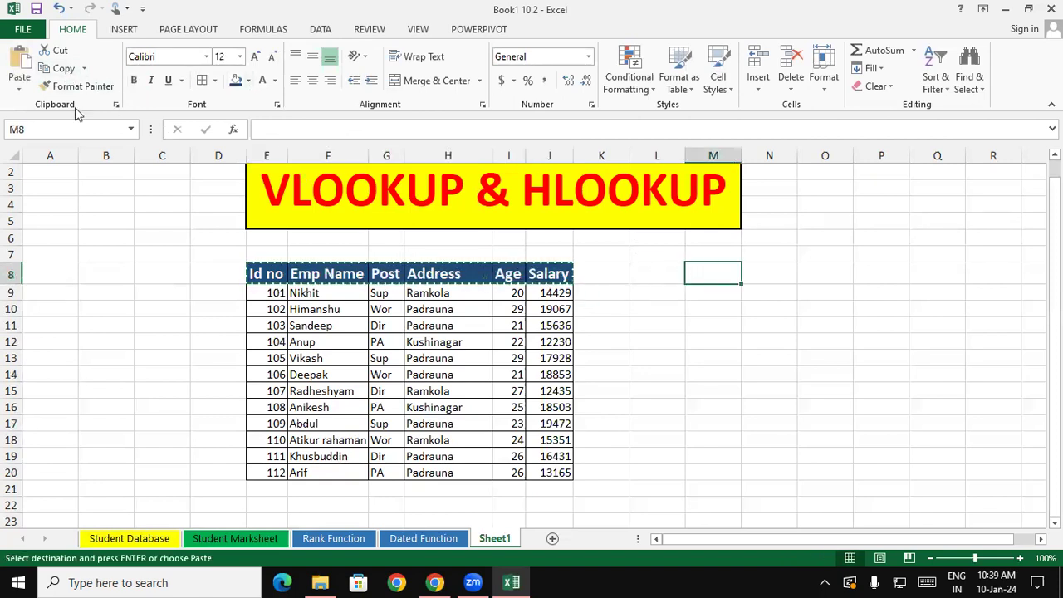
{"action": "left_click", "coordinate": [15, 59]}
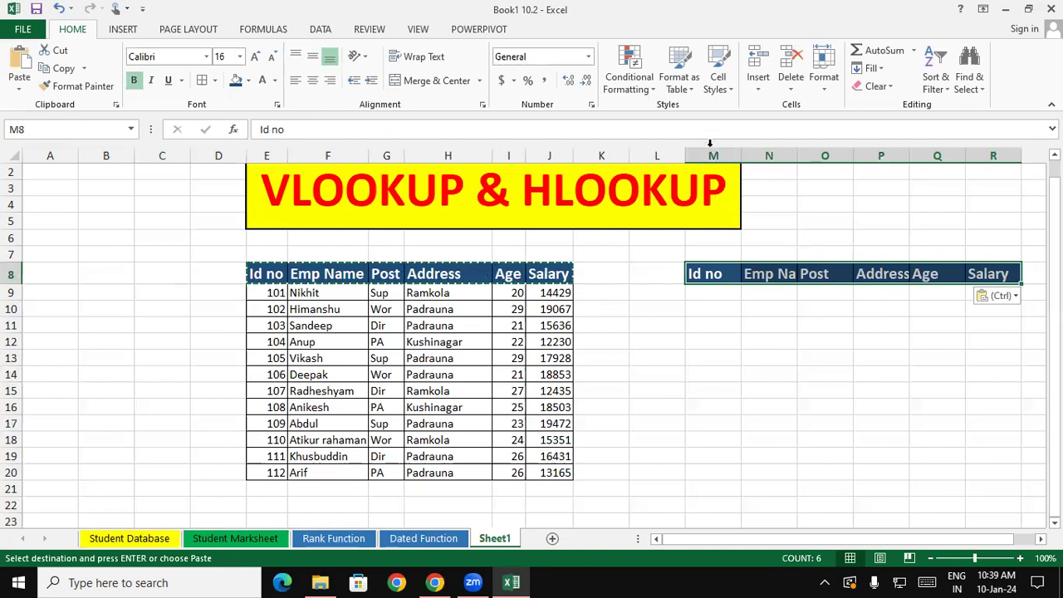
{"action": "mouse_move", "coordinate": [735, 156]}
{"action": "left_mouse_down"}
{"action": "mouse_move", "coordinate": [1030, 155]}
{"action": "mouse_move", "coordinate": [1005, 156]}
{"action": "left_mouse_up"}
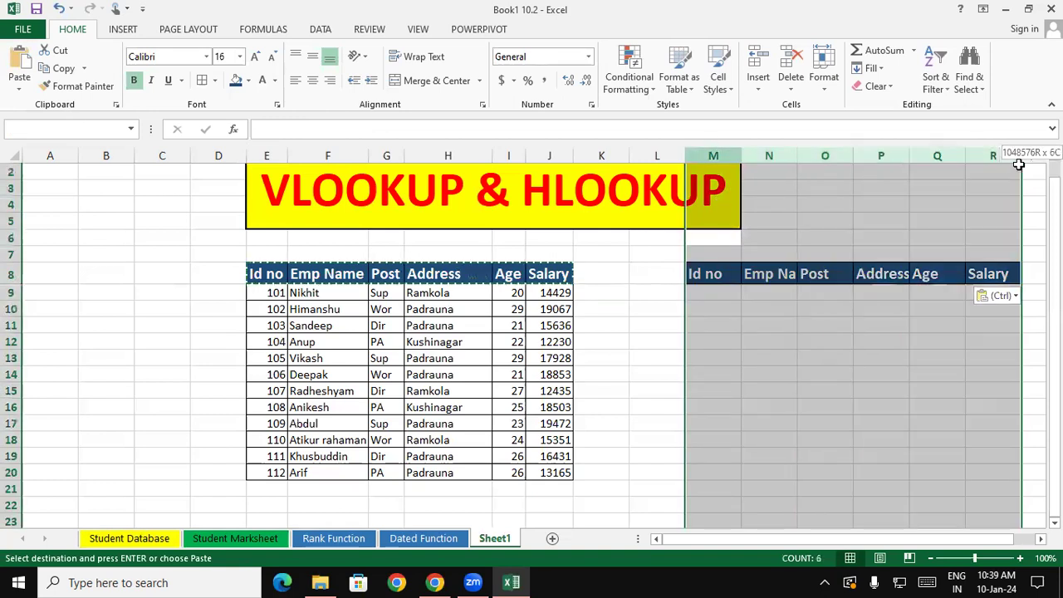
{"action": "double_click", "coordinate": [1020, 156]}
{"action": "left_click", "coordinate": [855, 341]}
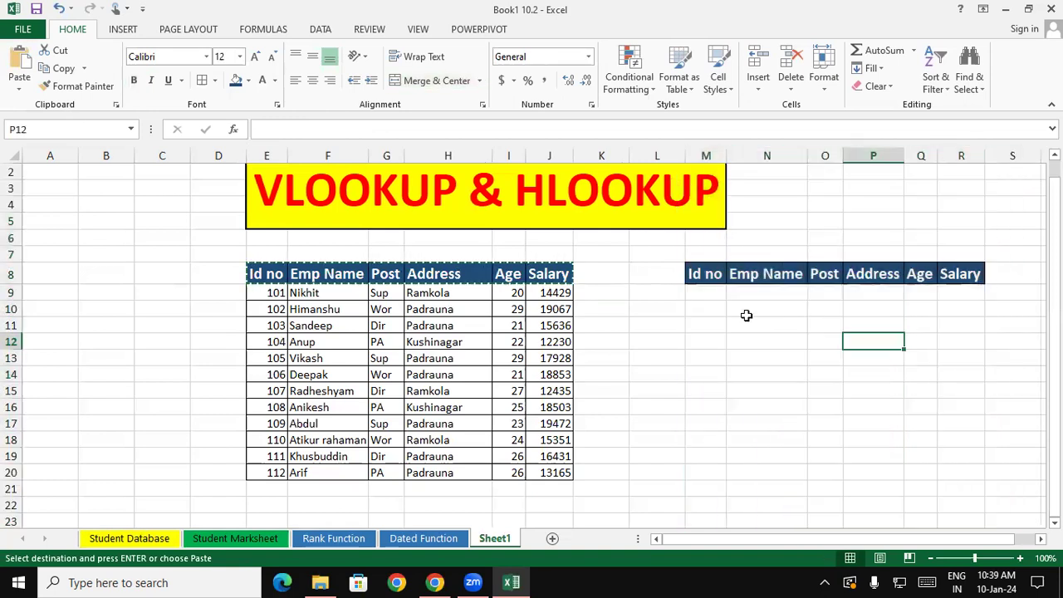
Step: Enter lookup Id 109 in M9 under Id no
{"action": "left_click", "coordinate": [707, 294]}
{"action": "left_click_drag", "start_coordinate": [277, 293], "coordinate": [274, 473]}
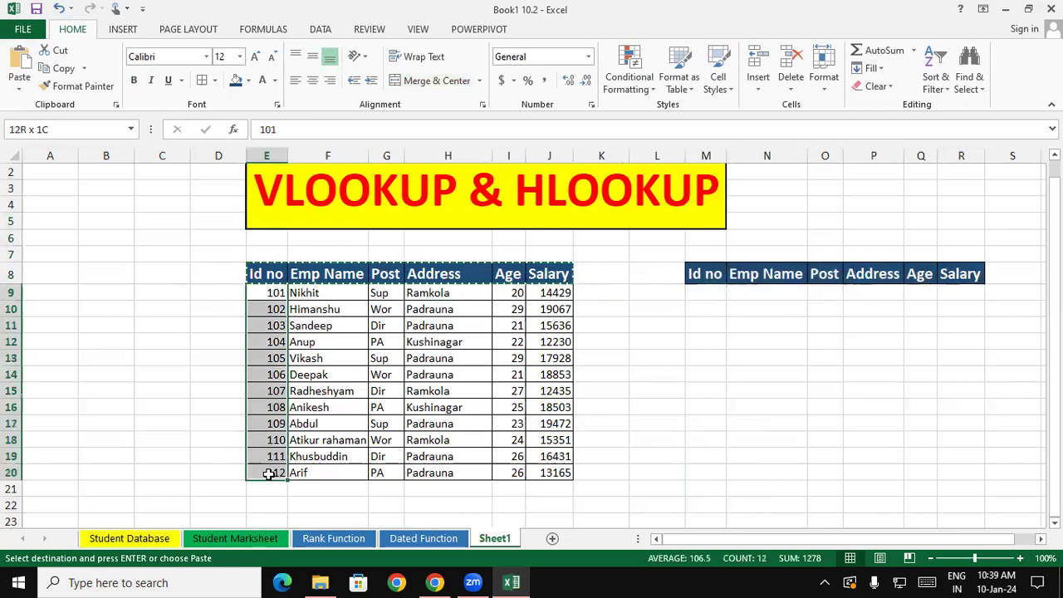
{"action": "left_click", "coordinate": [692, 289]}
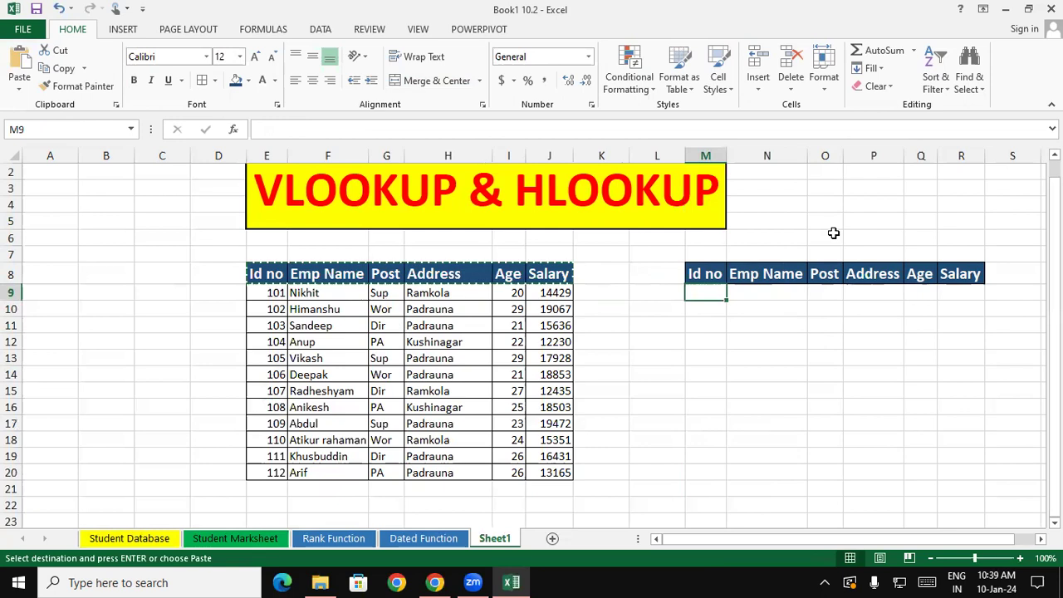
{"action": "type", "text": "109"}
{"action": "key", "text": "Return"}
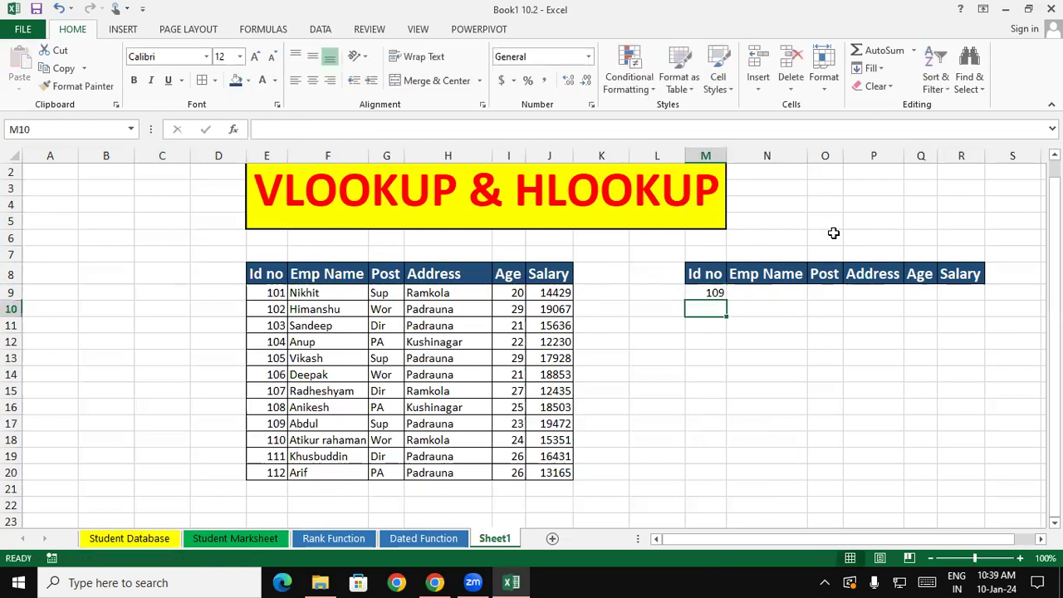
{"action": "left_click", "coordinate": [758, 289]}
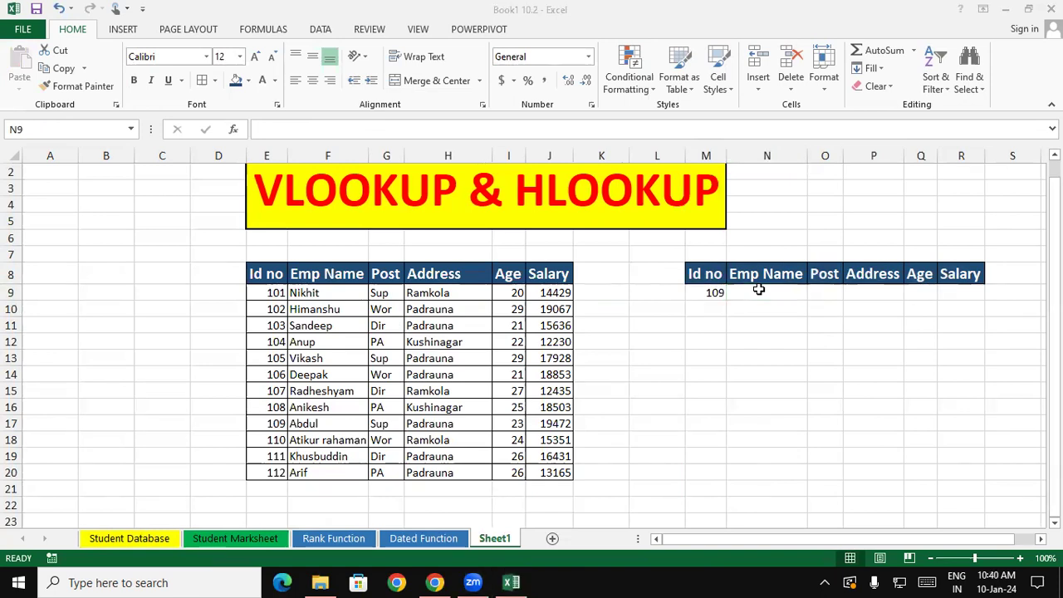
{"action": "left_click_drag", "start_coordinate": [290, 287], "coordinate": [292, 479]}
{"action": "left_click_drag", "start_coordinate": [366, 276], "coordinate": [357, 455]}
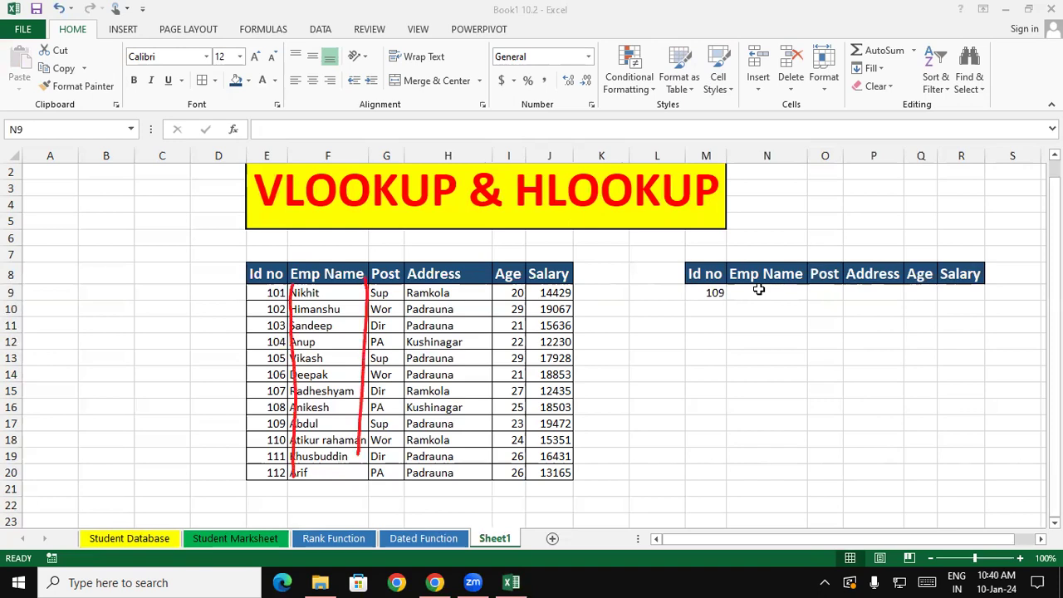
{"action": "mouse_move", "coordinate": [186, 413]}
{"action": "left_mouse_down"}
{"action": "mouse_move", "coordinate": [213, 411]}
{"action": "mouse_move", "coordinate": [218, 455]}
{"action": "mouse_move", "coordinate": [233, 420]}
{"action": "left_mouse_up"}
{"action": "left_click_drag", "start_coordinate": [129, 368], "coordinate": [278, 371]}
{"action": "left_click_drag", "start_coordinate": [156, 388], "coordinate": [243, 384]}
{"action": "mouse_move", "coordinate": [189, 337]}
{"action": "left_mouse_down"}
{"action": "mouse_move", "coordinate": [190, 365]}
{"action": "mouse_move", "coordinate": [209, 351]}
{"action": "left_mouse_up"}
{"action": "mouse_move", "coordinate": [207, 341]}
{"action": "left_mouse_down"}
{"action": "mouse_move", "coordinate": [209, 366]}
{"action": "mouse_move", "coordinate": [222, 342]}
{"action": "left_mouse_up"}
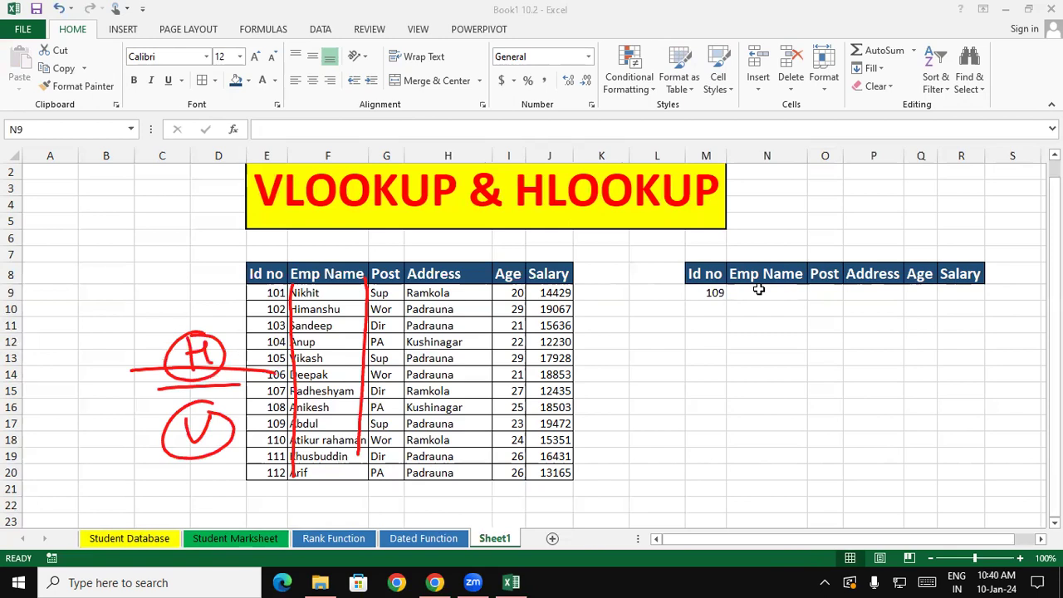
{"action": "key", "text": "Escape"}
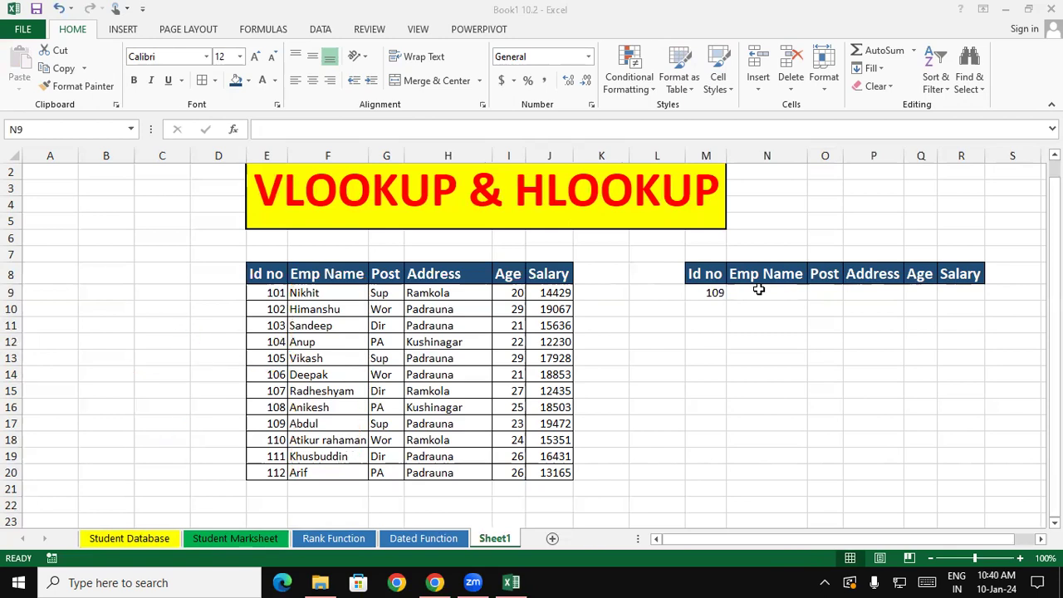
Step: In N9, start =VLOOKUP(M9,E8:J20, using M9 as lookup value and the employee table as range
{"action": "left_click", "coordinate": [751, 298]}
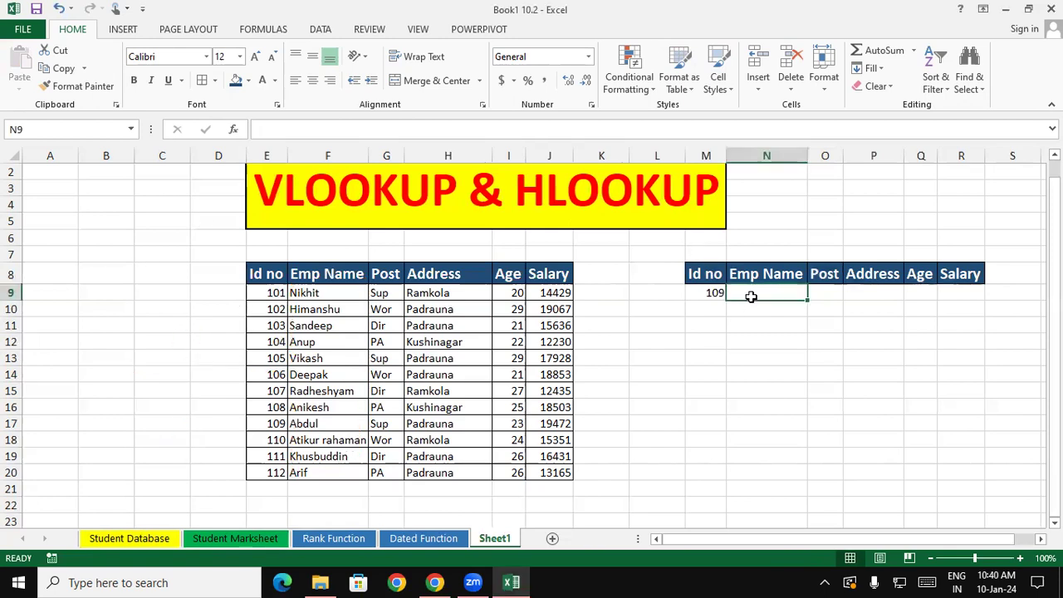
{"action": "type", "text": "=vlo"}
{"action": "key", "text": "Tab"}
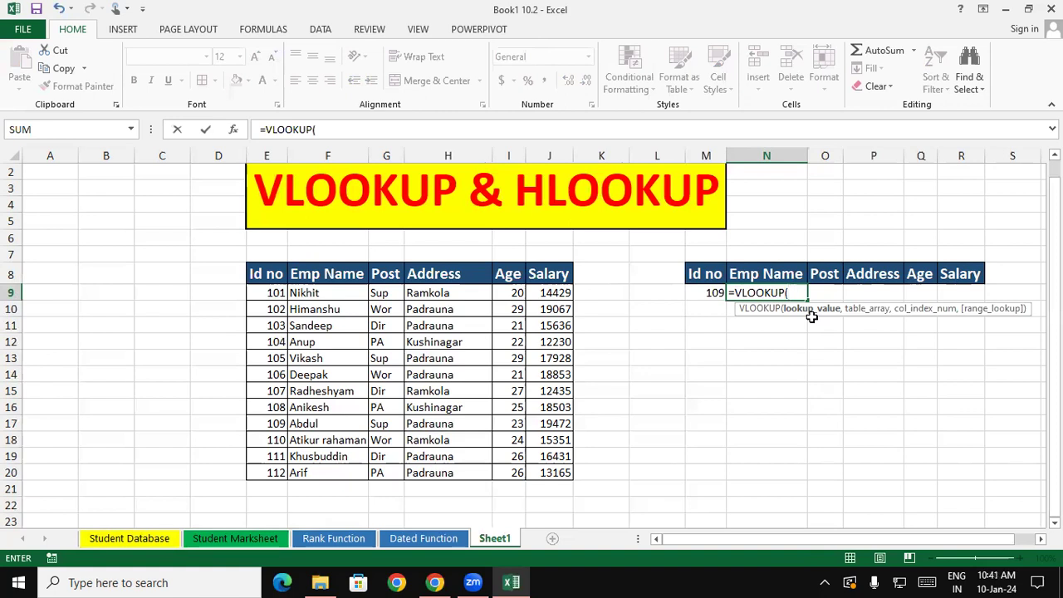
{"action": "key", "text": "Left"}
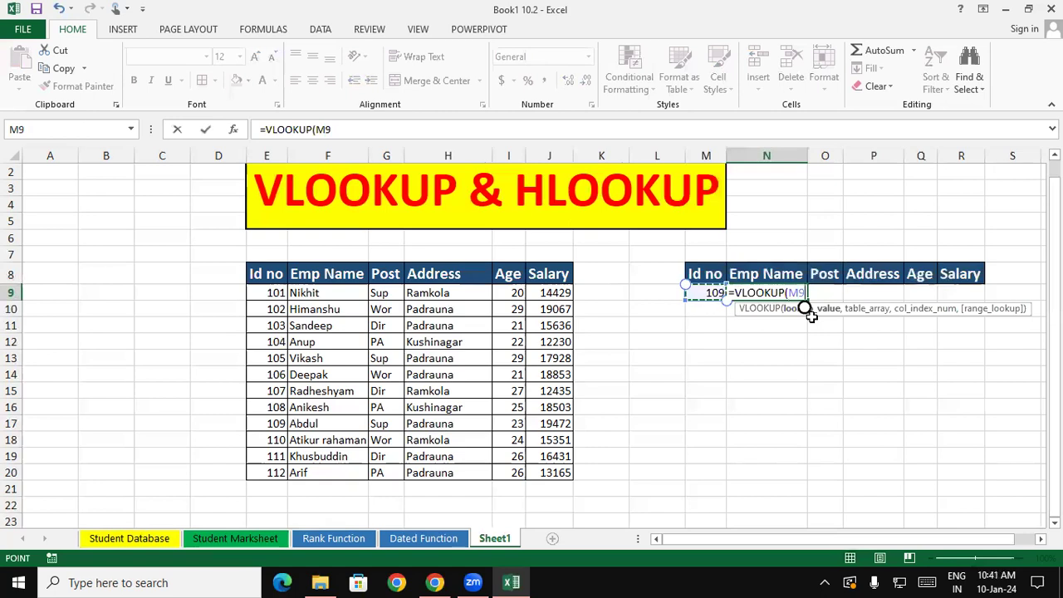
{"action": "type", "text": ","}
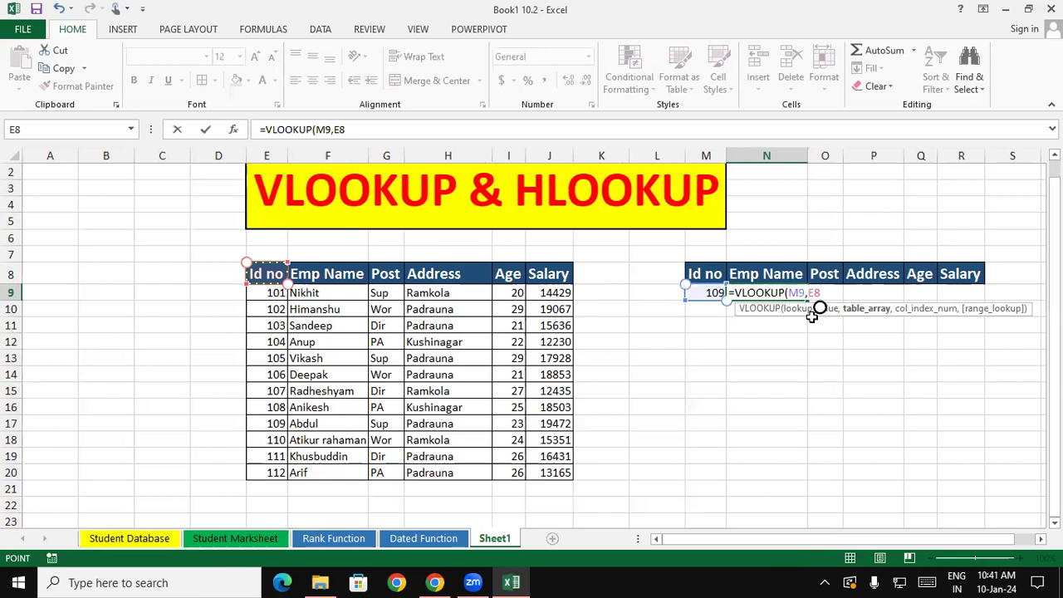
{"action": "type", "text": "C9+E8"}
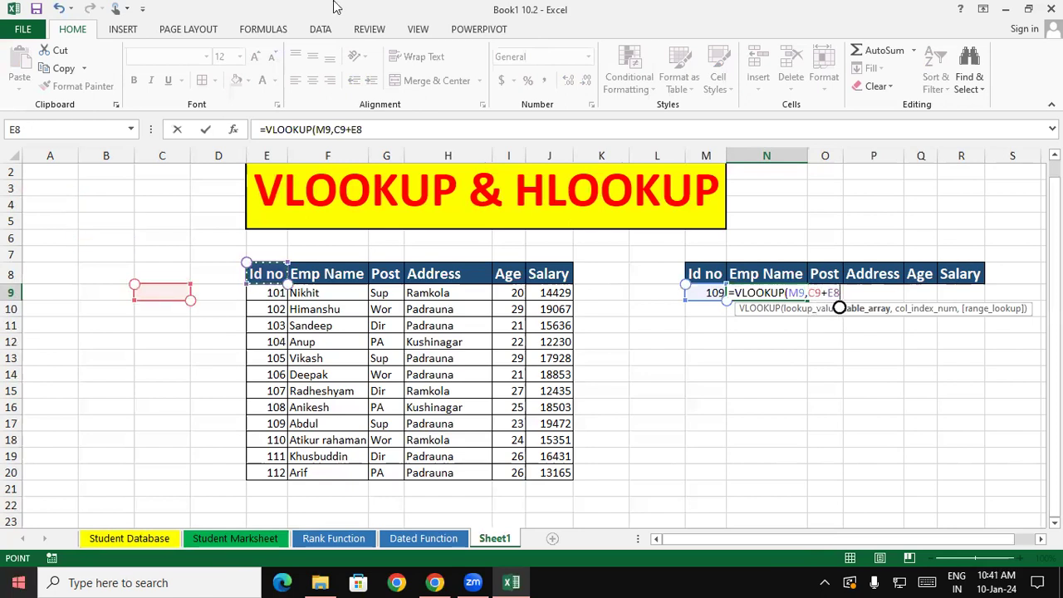
{"action": "key", "text": "BackSpace"}
{"action": "key", "text": "BackSpace"}
{"action": "key", "text": "BackSpace"}
{"action": "key", "text": "BackSpace"}
{"action": "left_click_drag", "start_coordinate": [267, 273], "coordinate": [550, 469]}
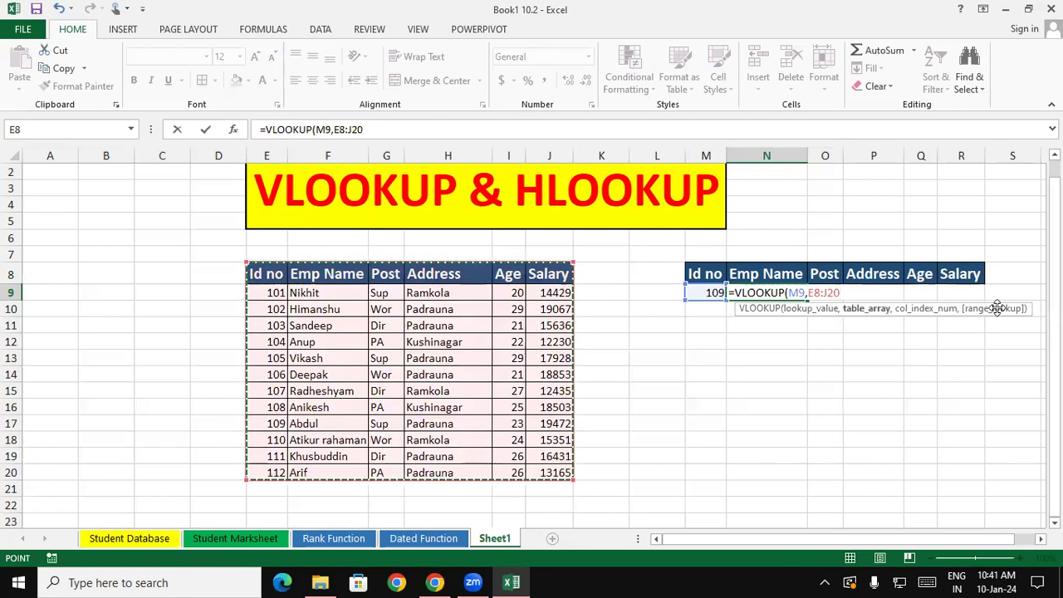
Step: Complete N9 as =VLOOKUP(M9,E8:J20,COLUMNS(P13:Q13),0) so it returns Abdul
{"action": "type", "text": ","}
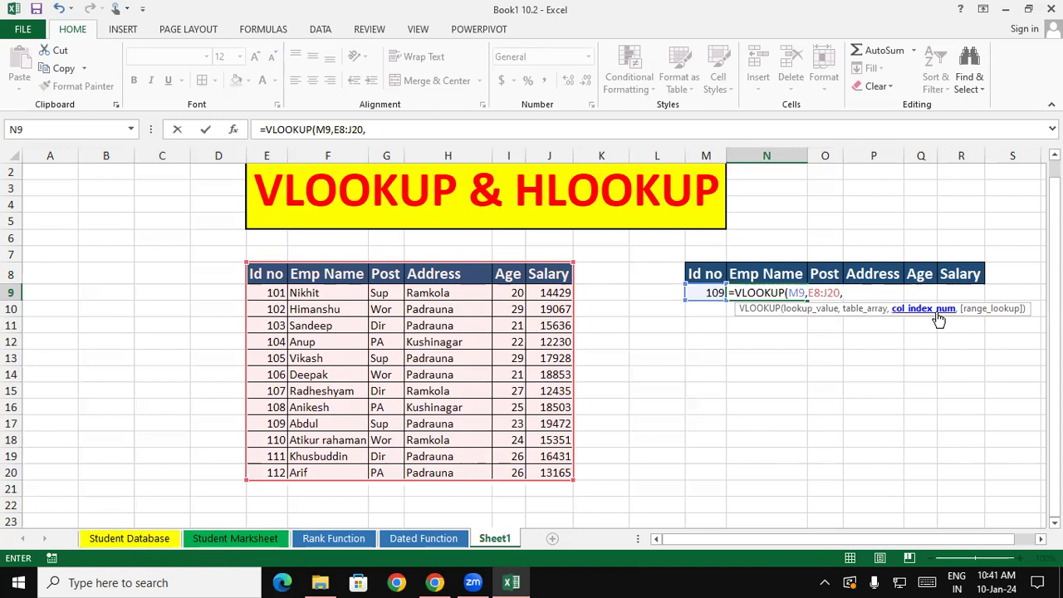
{"action": "type", "text": "col"}
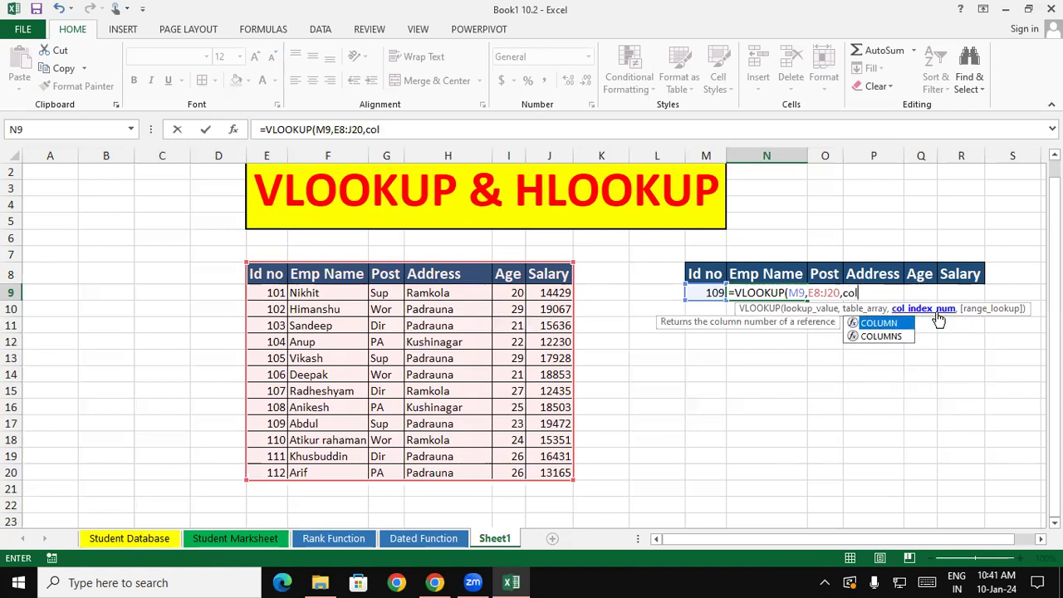
{"action": "key", "text": "Down"}
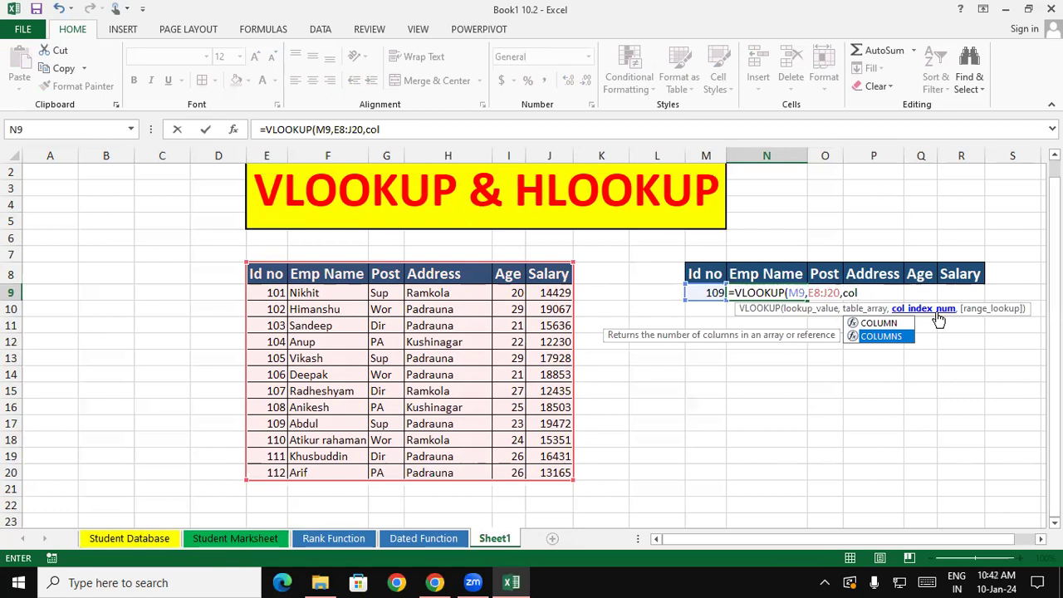
{"action": "key", "text": "Tab"}
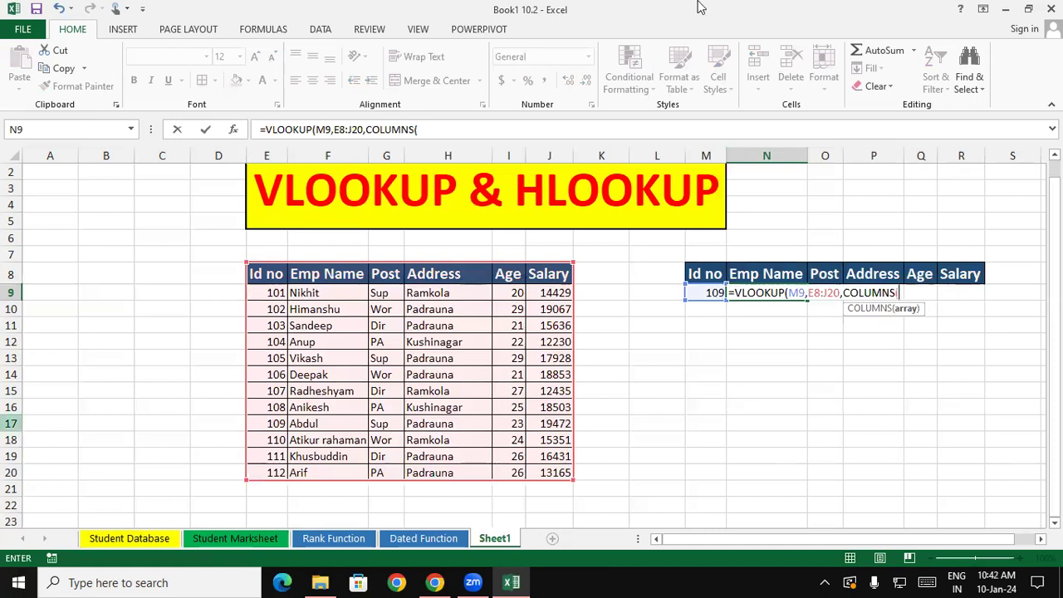
{"action": "left_click_drag", "start_coordinate": [873, 358], "coordinate": [935, 359]}
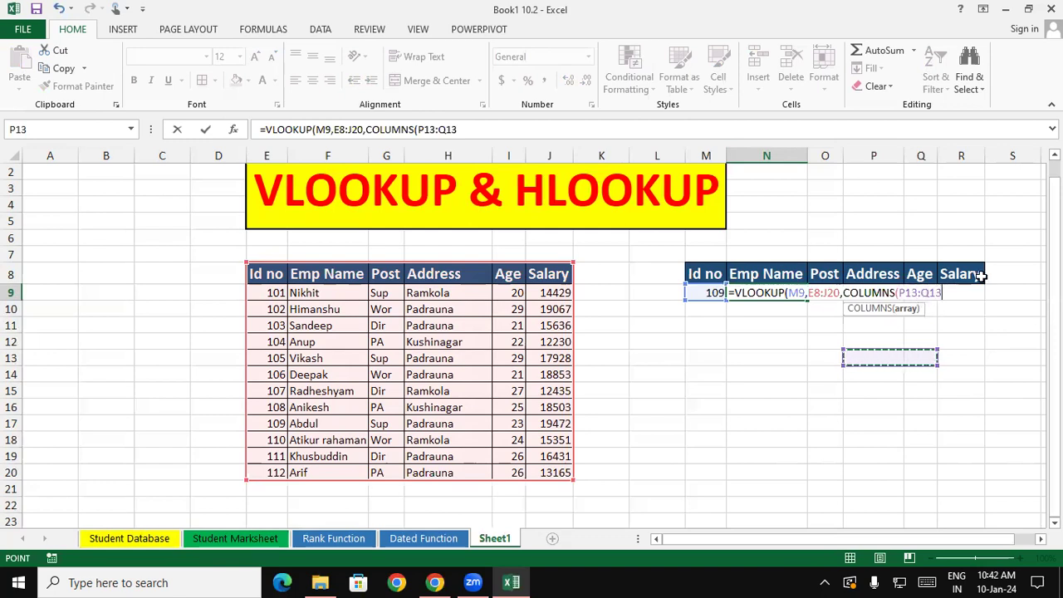
{"action": "type", "text": "),"}
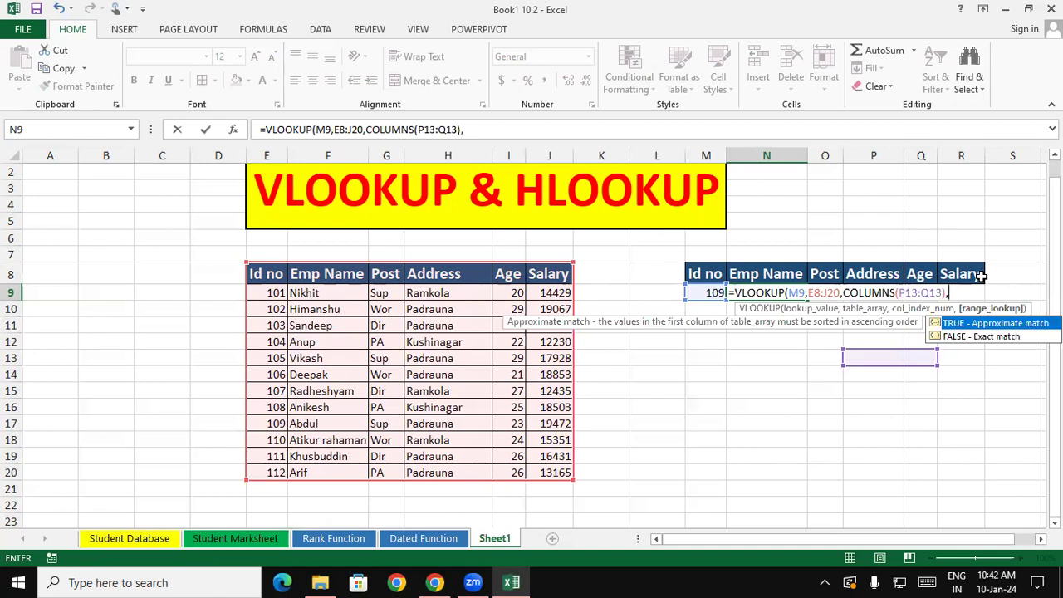
{"action": "left_click", "coordinate": [266, 375]}
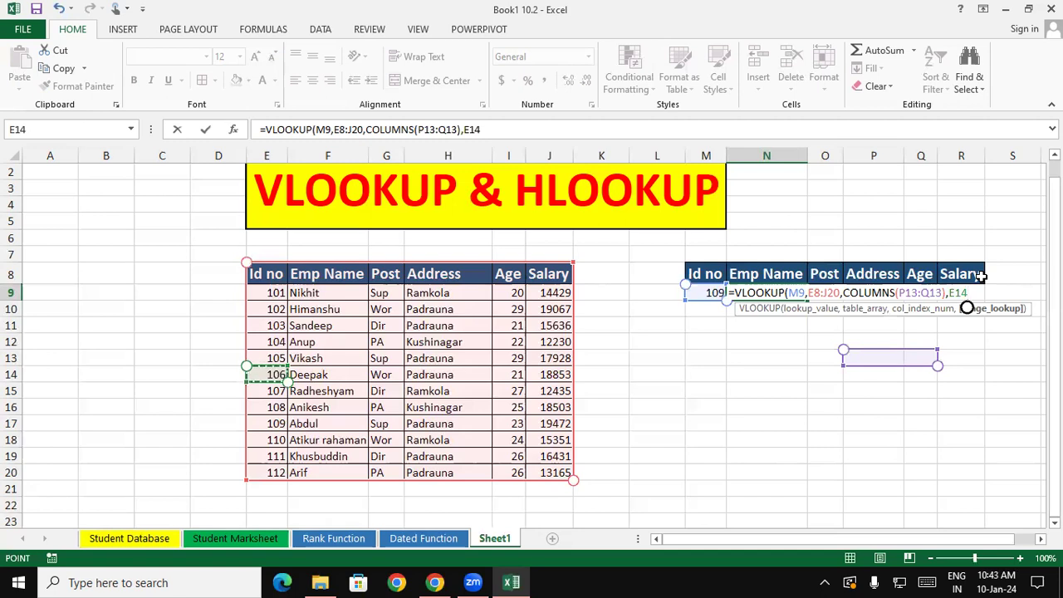
{"action": "key", "text": "BackSpace"}
{"action": "type", "text": "0"}
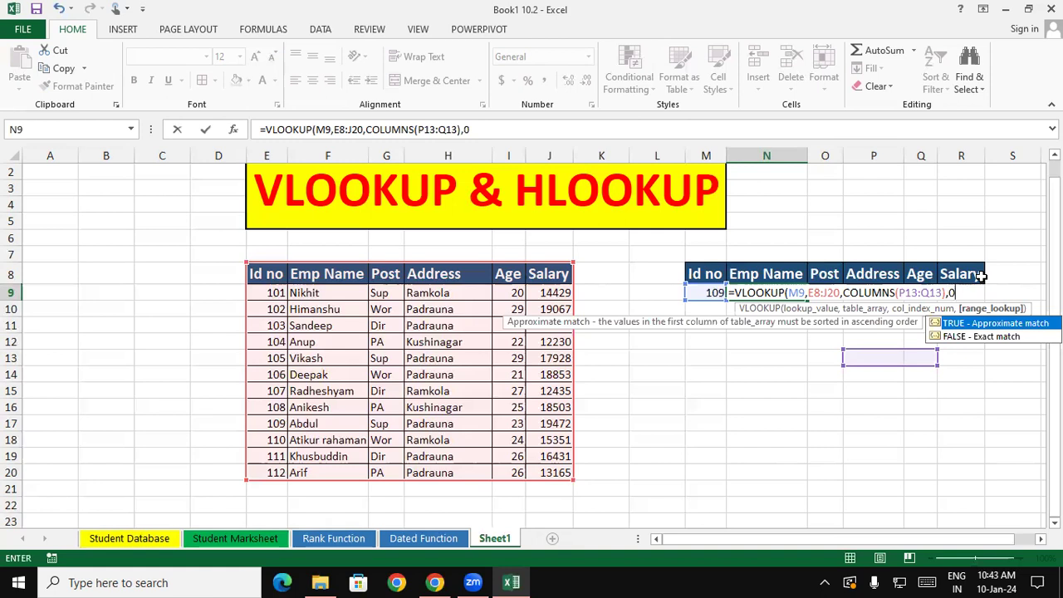
{"action": "type", "text": ")"}
{"action": "key", "text": "Return"}
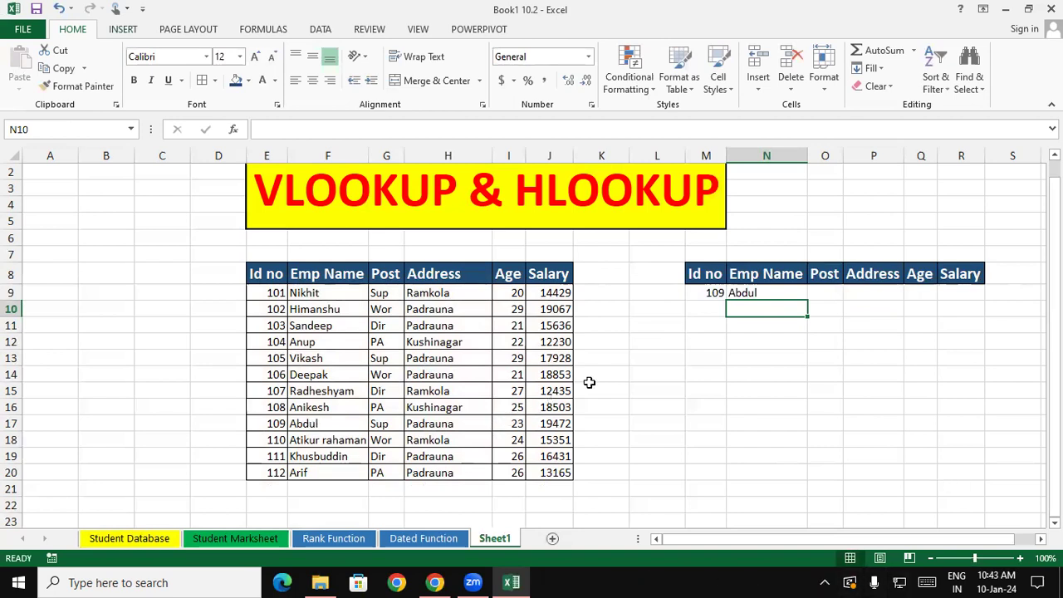
{"action": "left_click", "coordinate": [711, 293]}
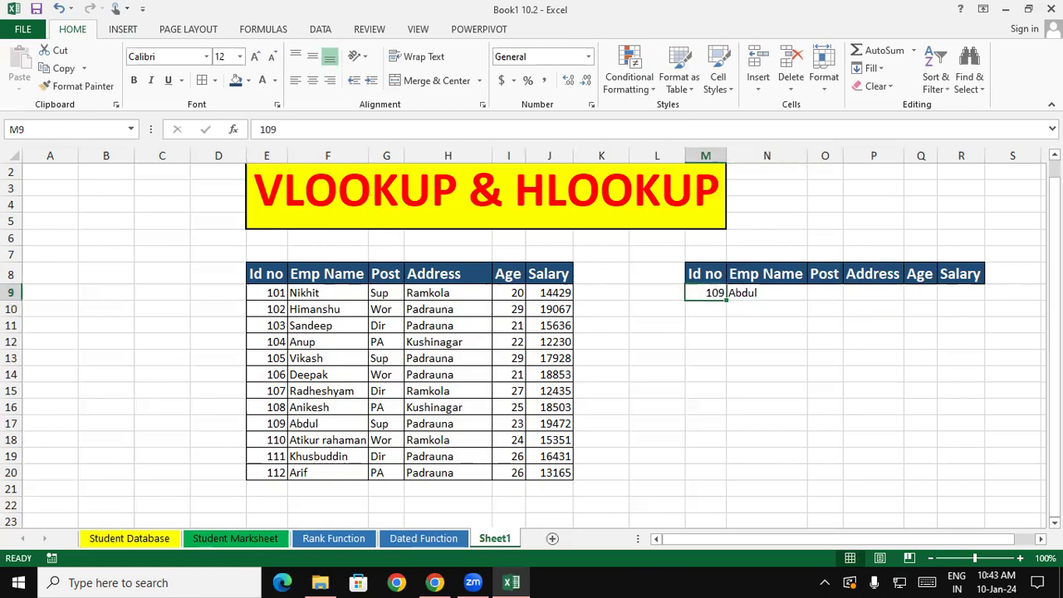
{"action": "type", "text": "104"}
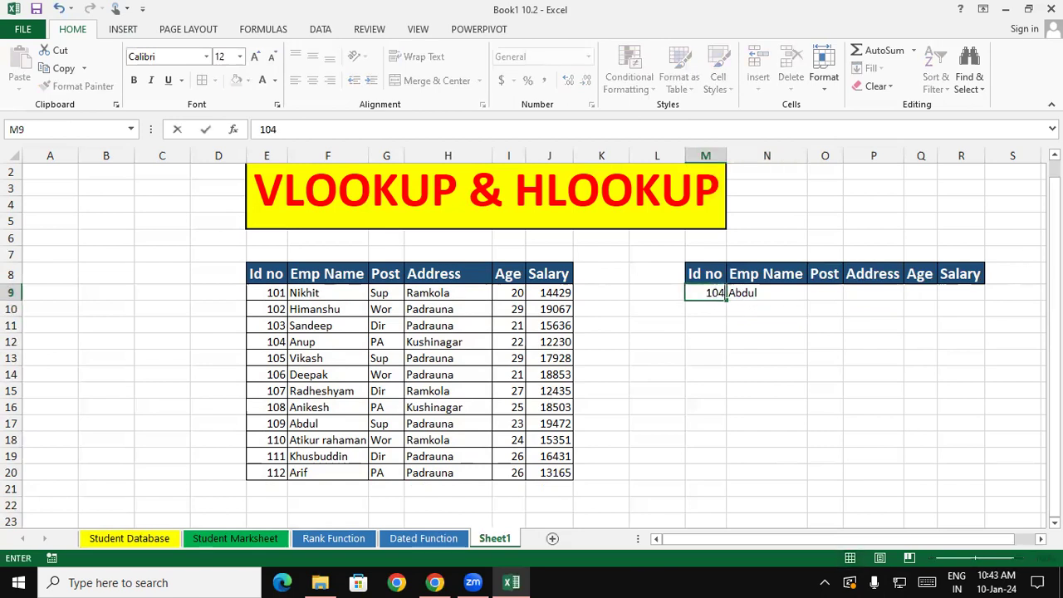
{"action": "key", "text": "Return"}
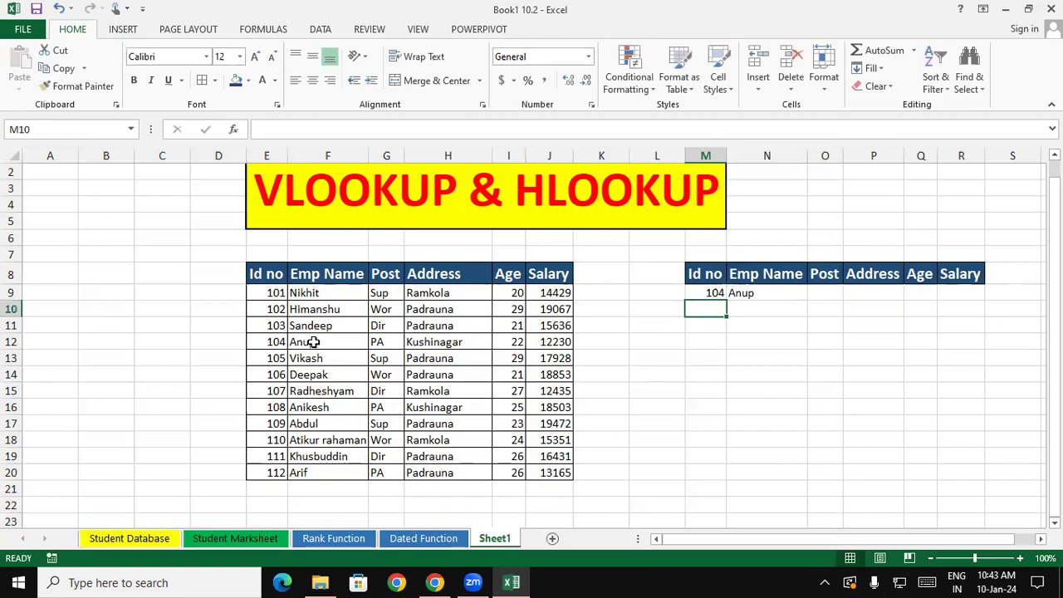
{"action": "left_click", "coordinate": [315, 343]}
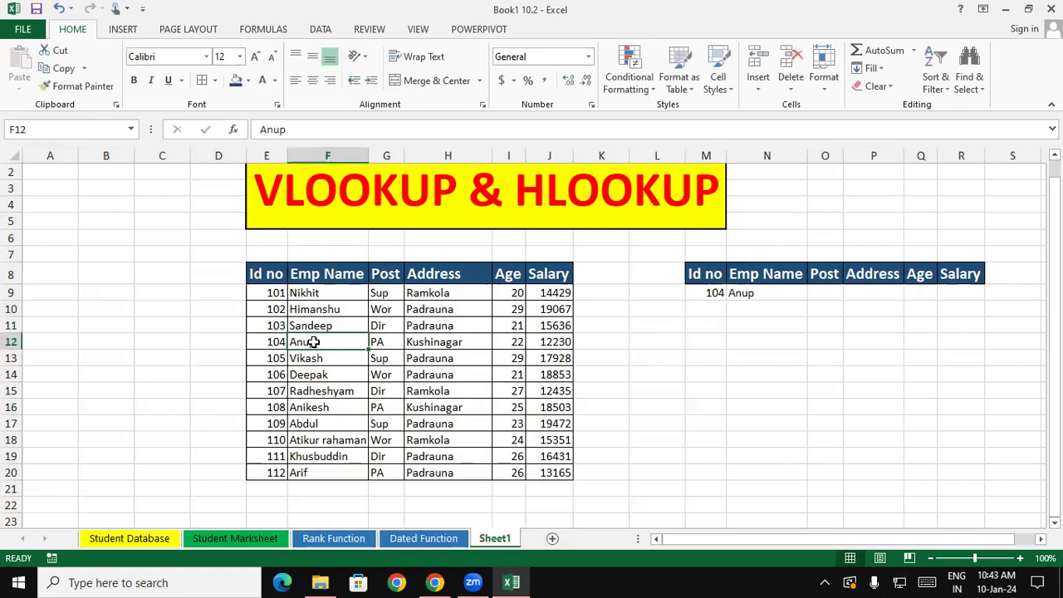
{"action": "left_click", "coordinate": [802, 297]}
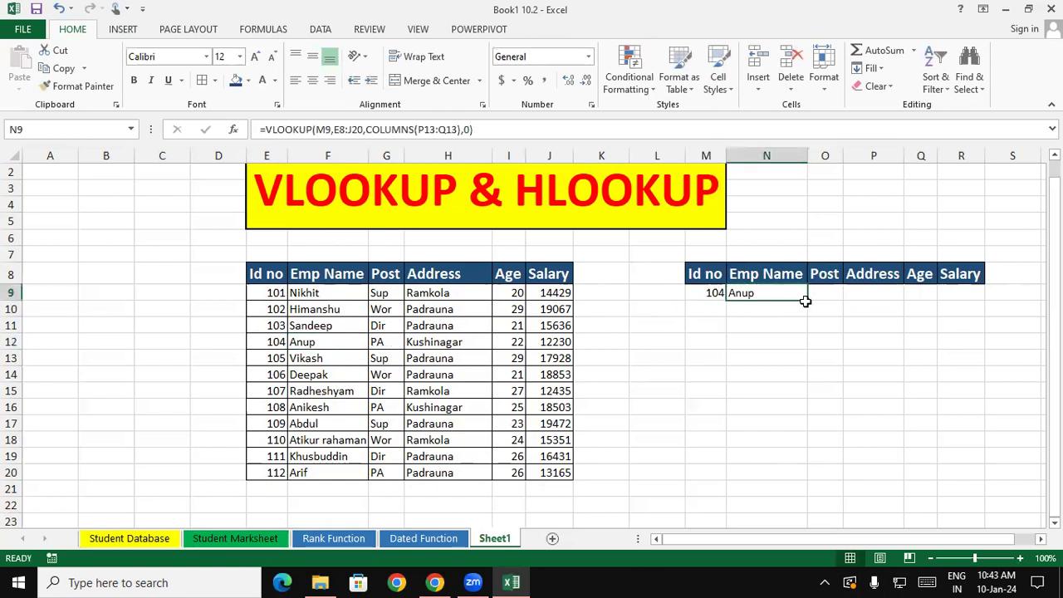
{"action": "left_click_drag", "start_coordinate": [806, 299], "coordinate": [973, 300]}
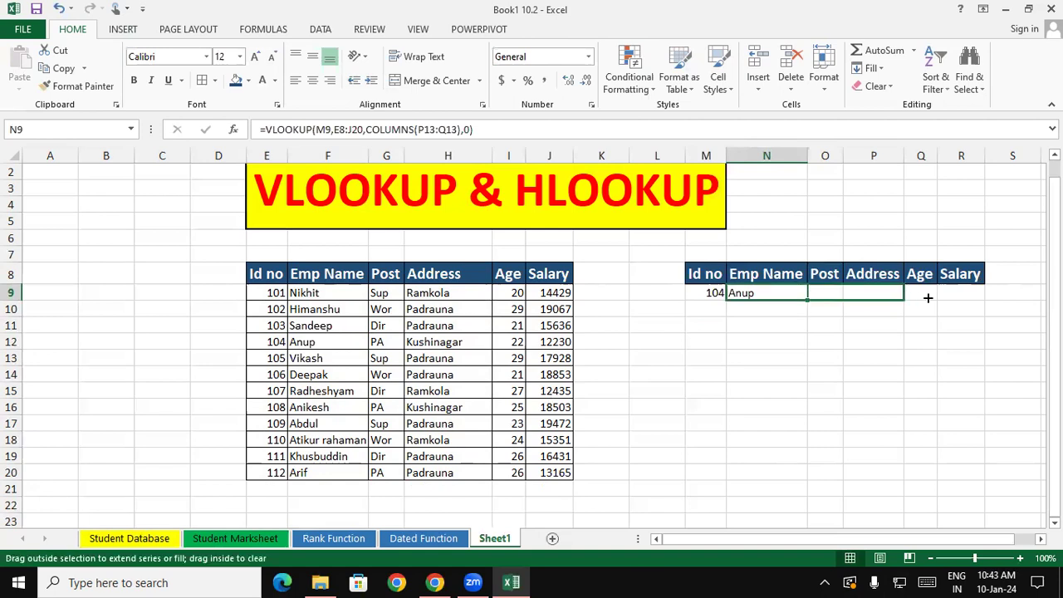
{"action": "left_click", "coordinate": [897, 357]}
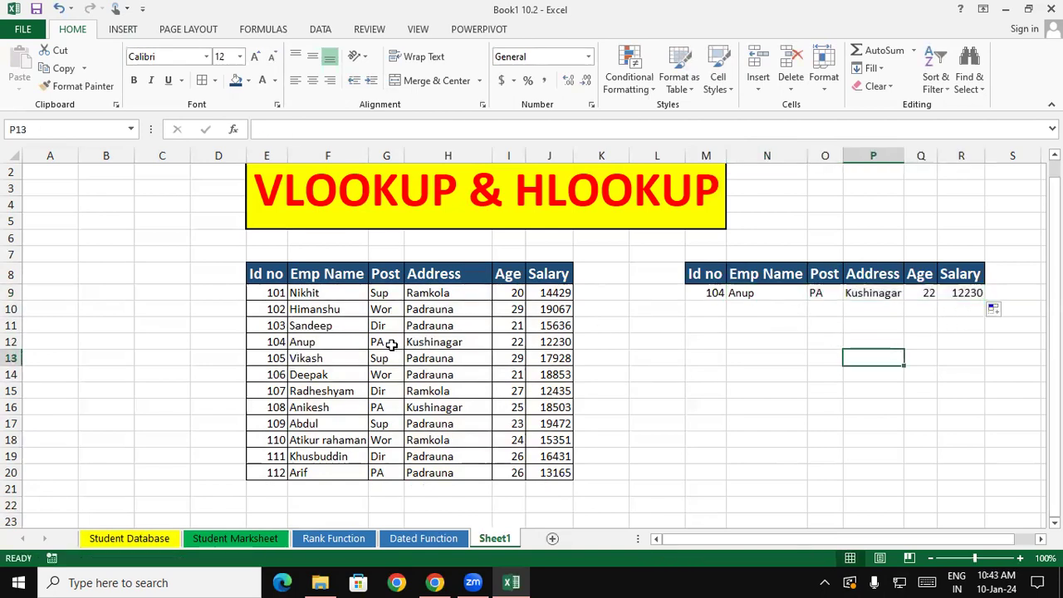
{"action": "left_click_drag", "start_coordinate": [390, 345], "coordinate": [544, 342]}
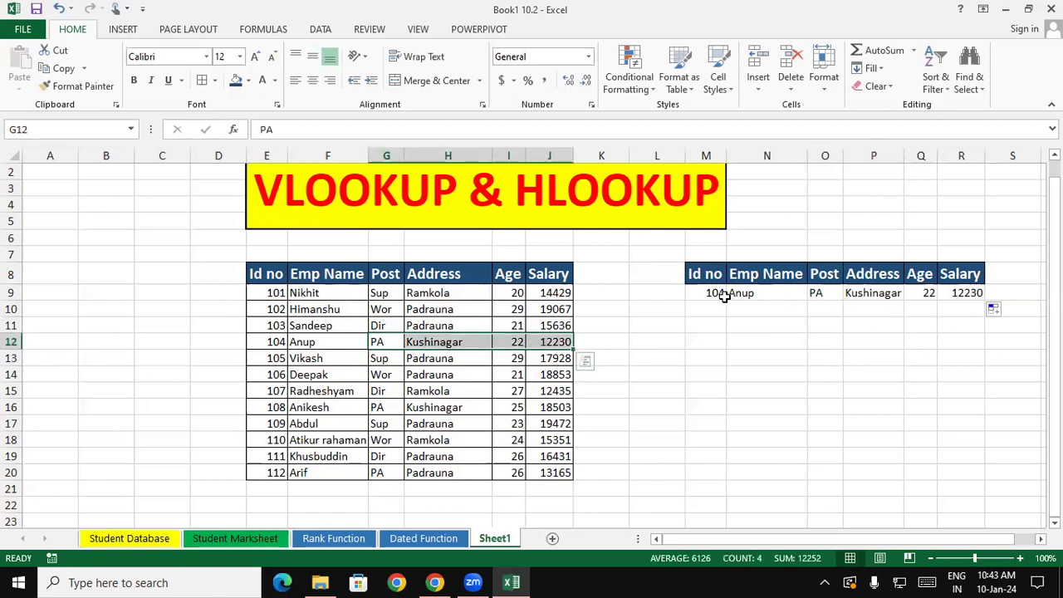
{"action": "left_click", "coordinate": [730, 325]}
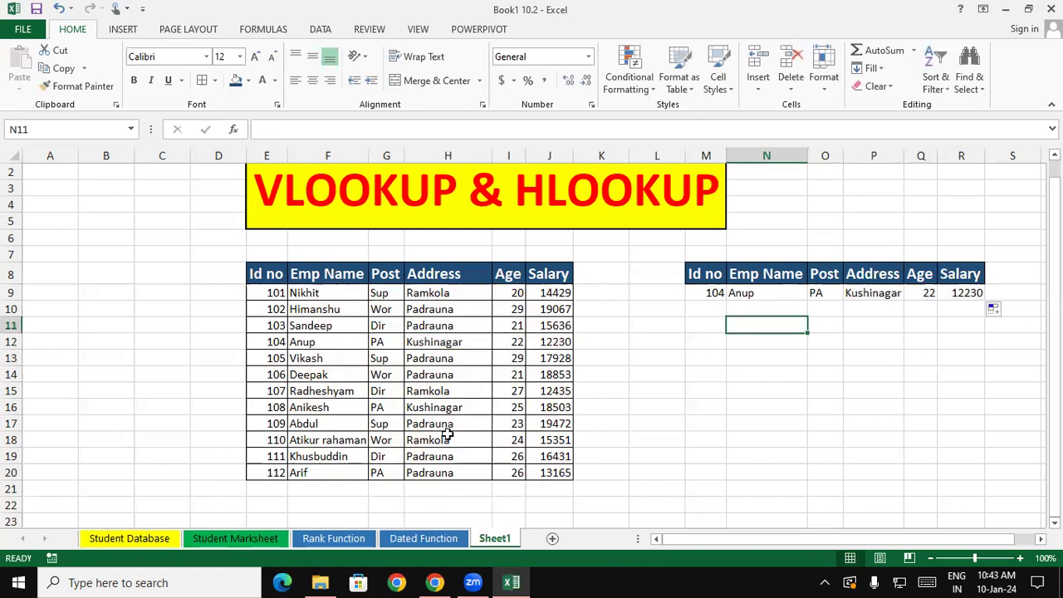
{"action": "left_click_drag", "start_coordinate": [278, 274], "coordinate": [486, 343]}
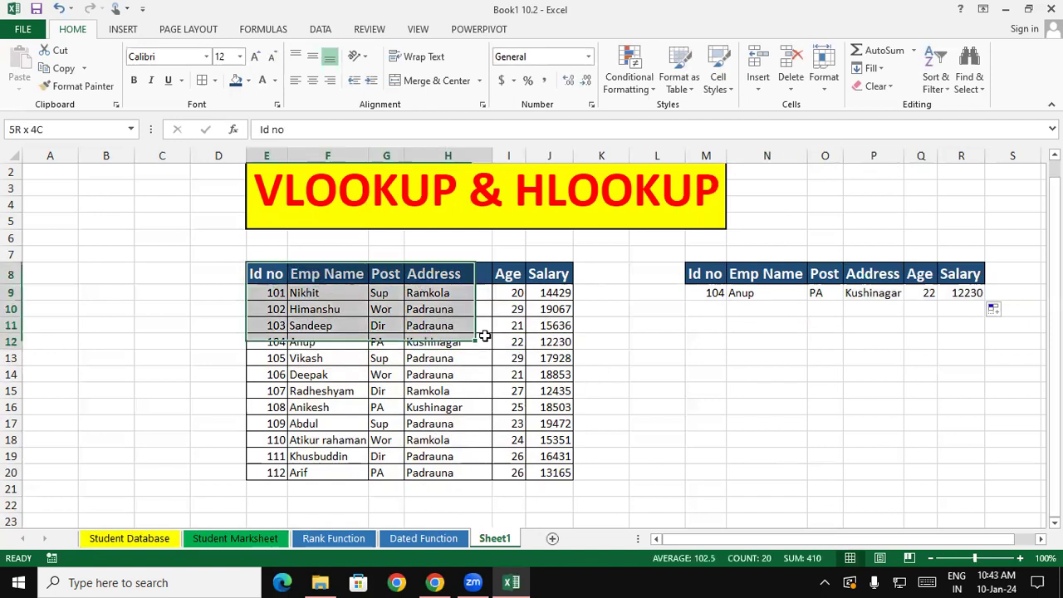
{"action": "left_click_drag", "start_coordinate": [706, 292], "coordinate": [960, 290]}
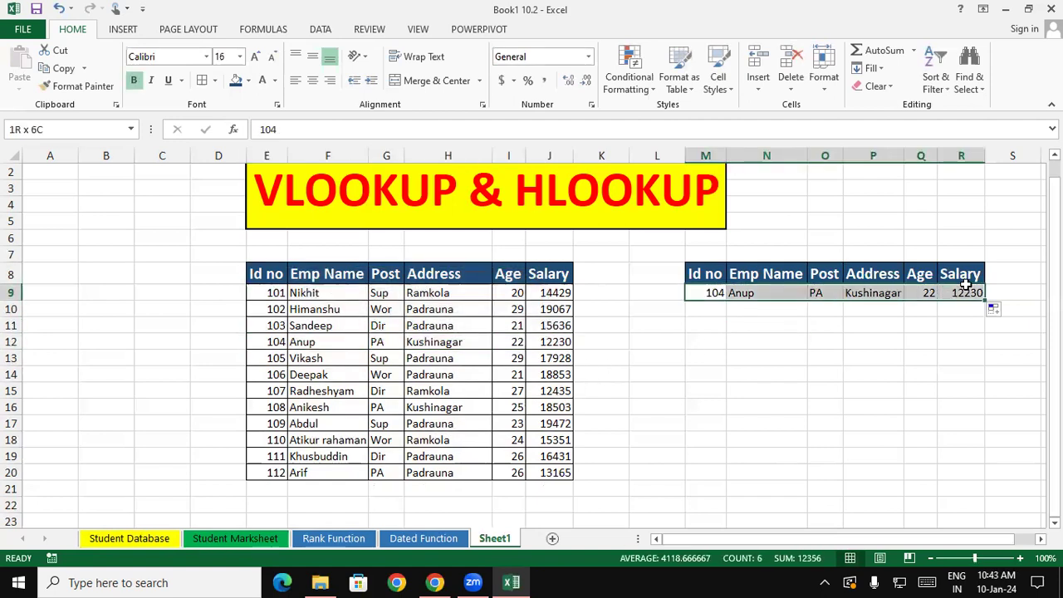
{"action": "left_click", "coordinate": [945, 340]}
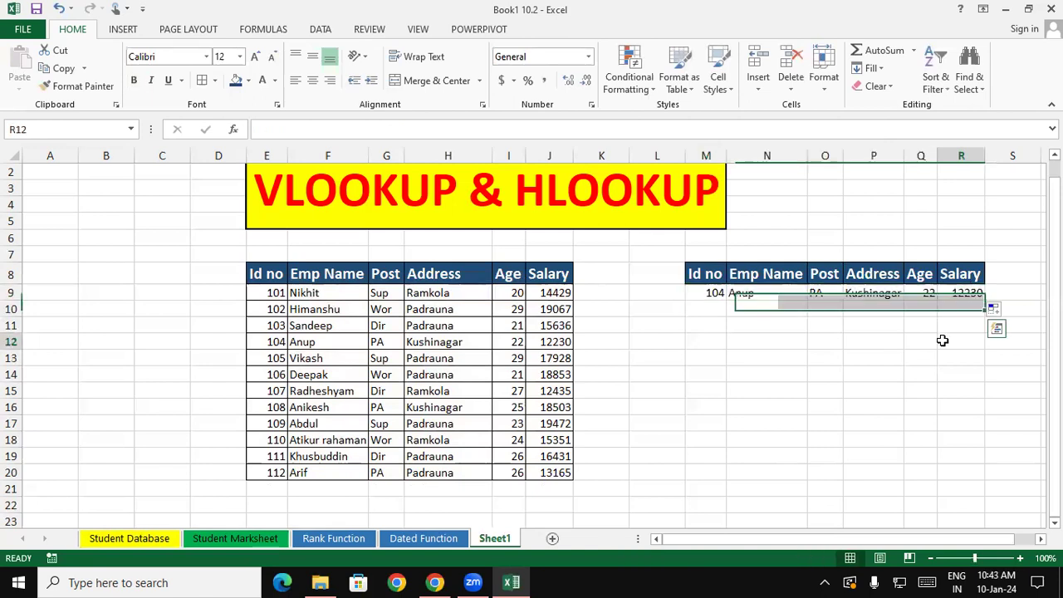
Step: Check the Salary formula, then start N9 as =VLOOKUP($M$9,$E$8:$J$20, with absolute references
{"action": "double_click", "coordinate": [970, 293]}
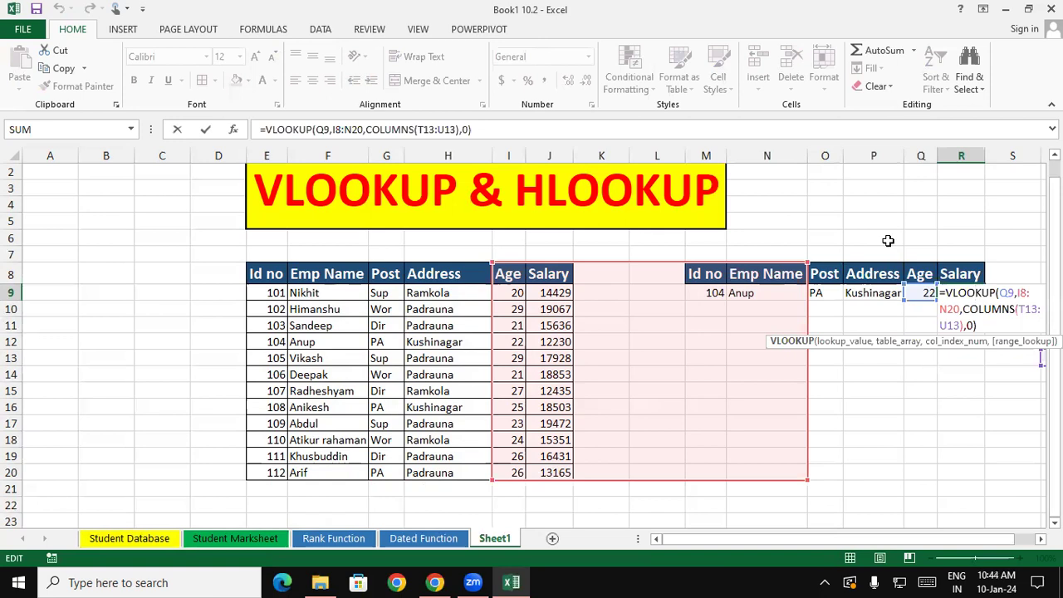
{"action": "key", "text": "ctrl+Return"}
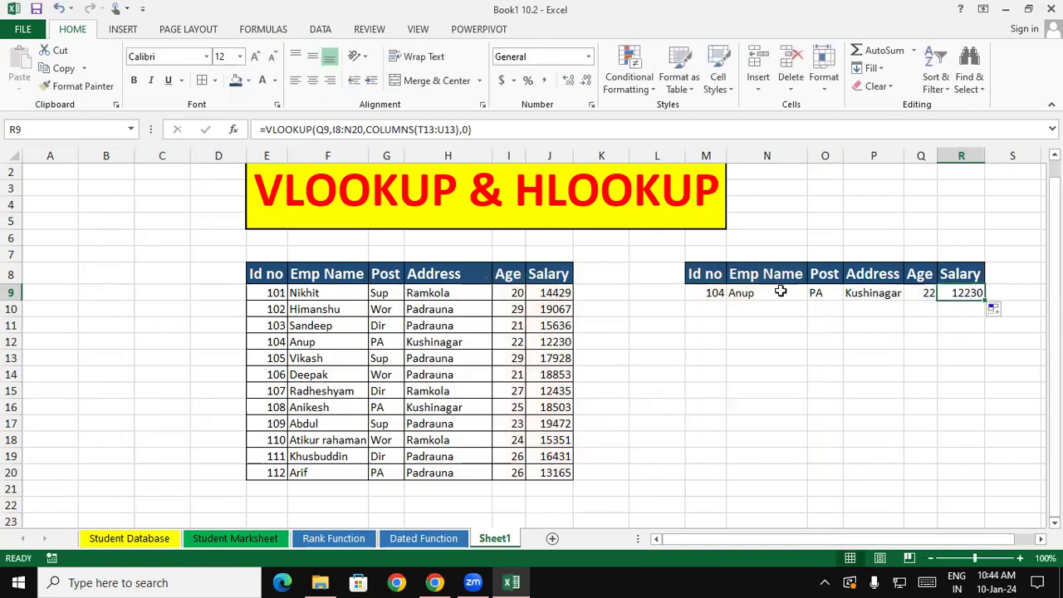
{"action": "left_click", "coordinate": [747, 296]}
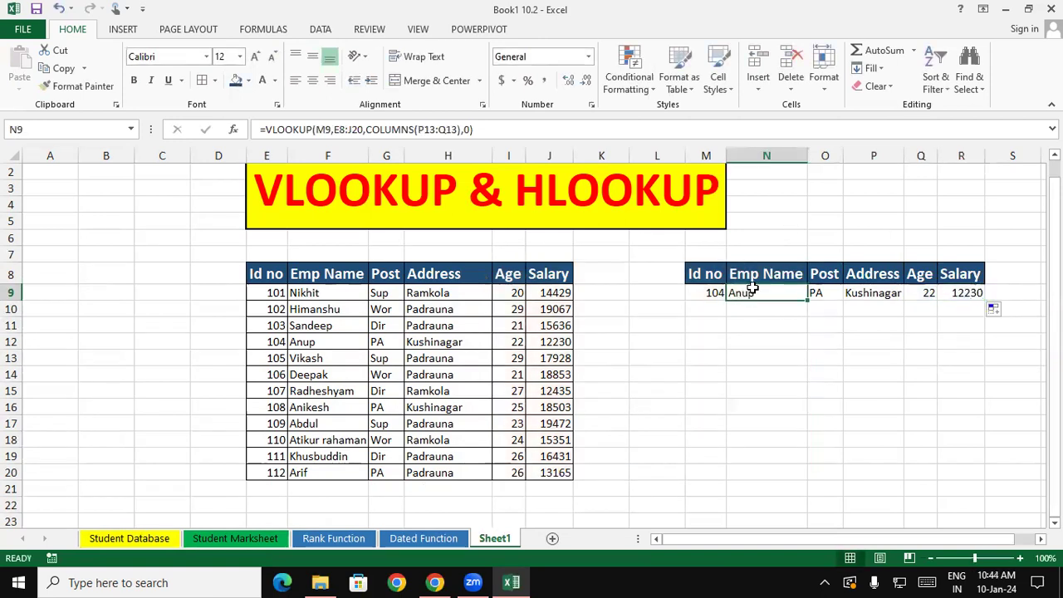
{"action": "type", "text": "=vlo"}
{"action": "key", "text": "Tab"}
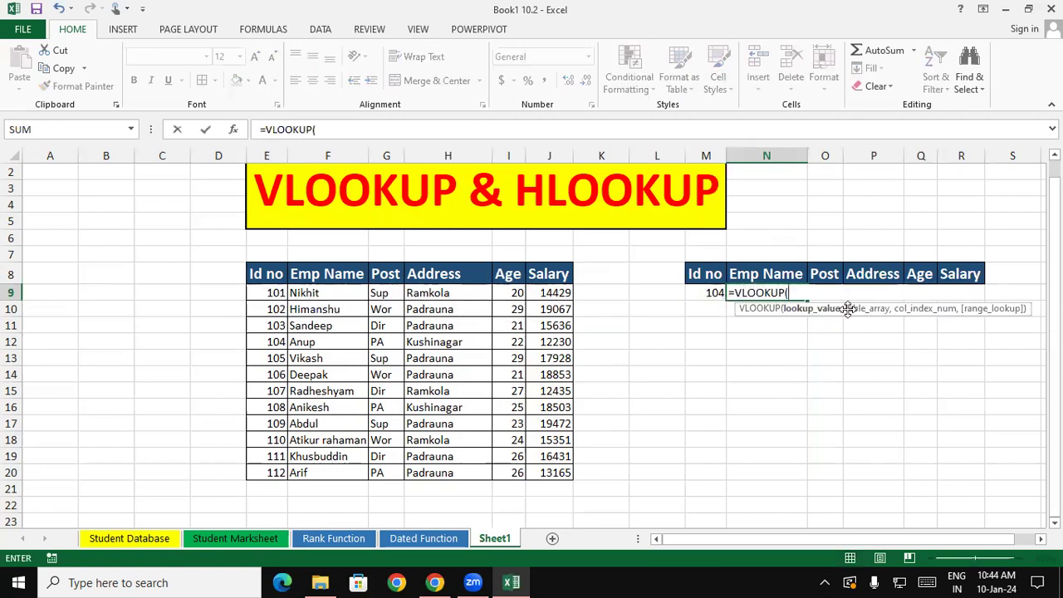
{"action": "left_click", "coordinate": [715, 292]}
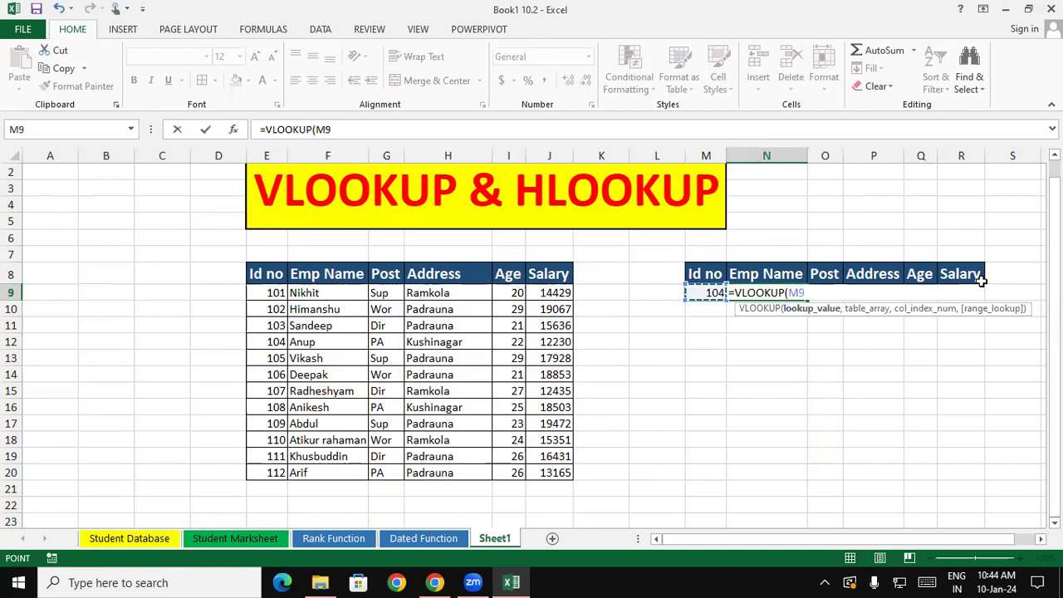
{"action": "key", "text": "F4"}
{"action": "type", "text": "$M$9,"}
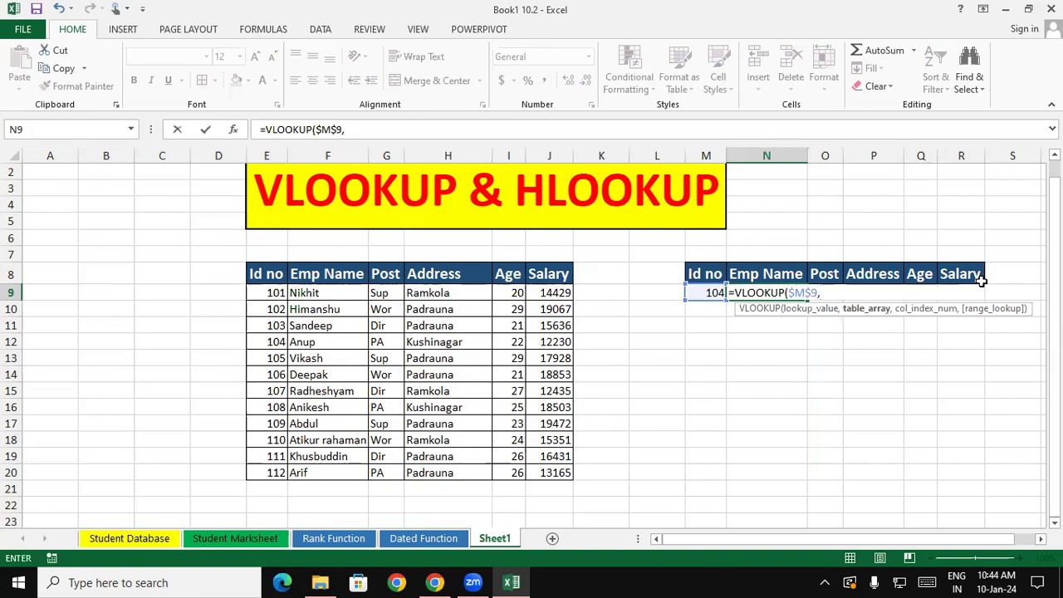
{"action": "left_click_drag", "start_coordinate": [285, 283], "coordinate": [544, 472]}
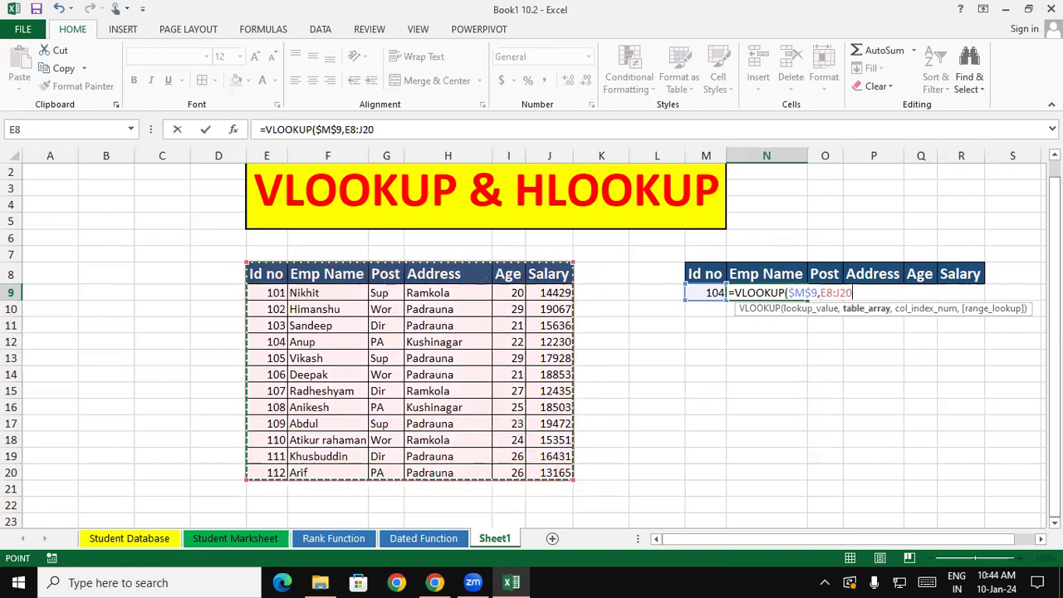
{"action": "key", "text": "F4"}
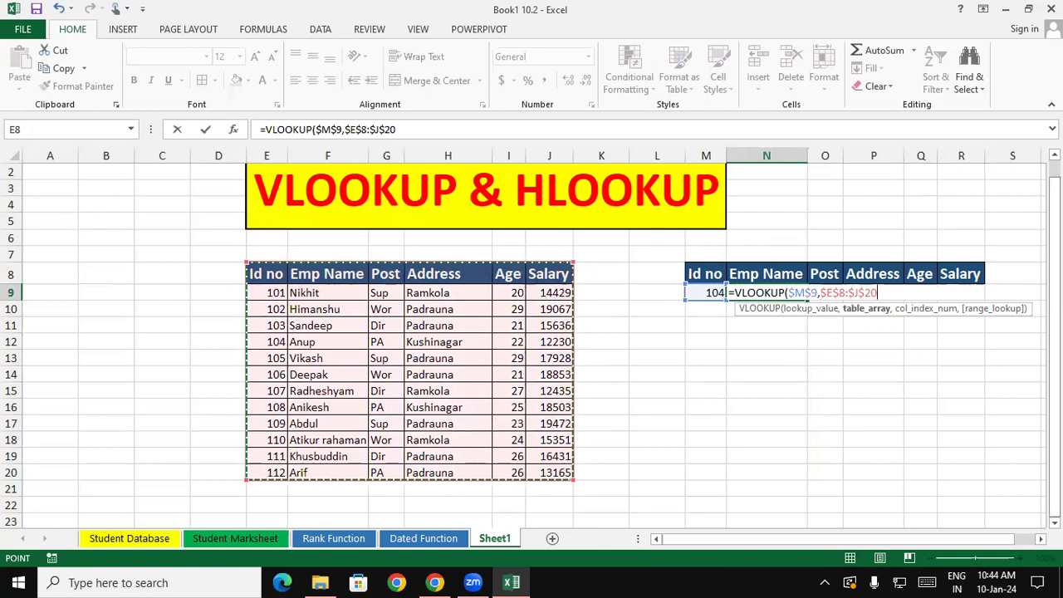
{"action": "type", "text": ","}
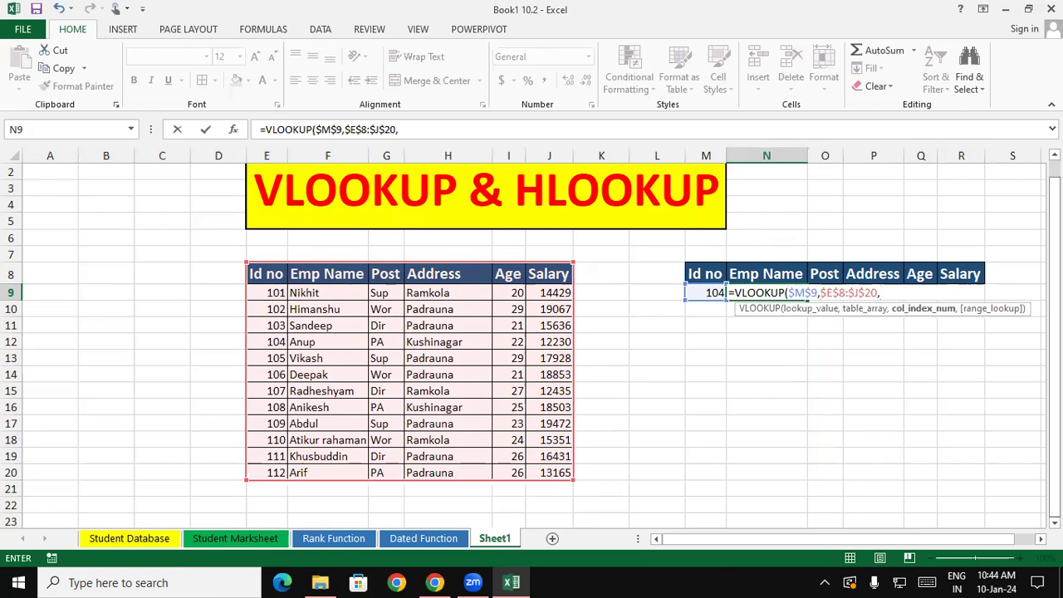
Step: Add COLUMNS($O$14:P14) as column index with exact match 0 and commit the formula
{"action": "type", "text": "colu"}
{"action": "key", "text": "Down"}
{"action": "key", "text": "Tab"}
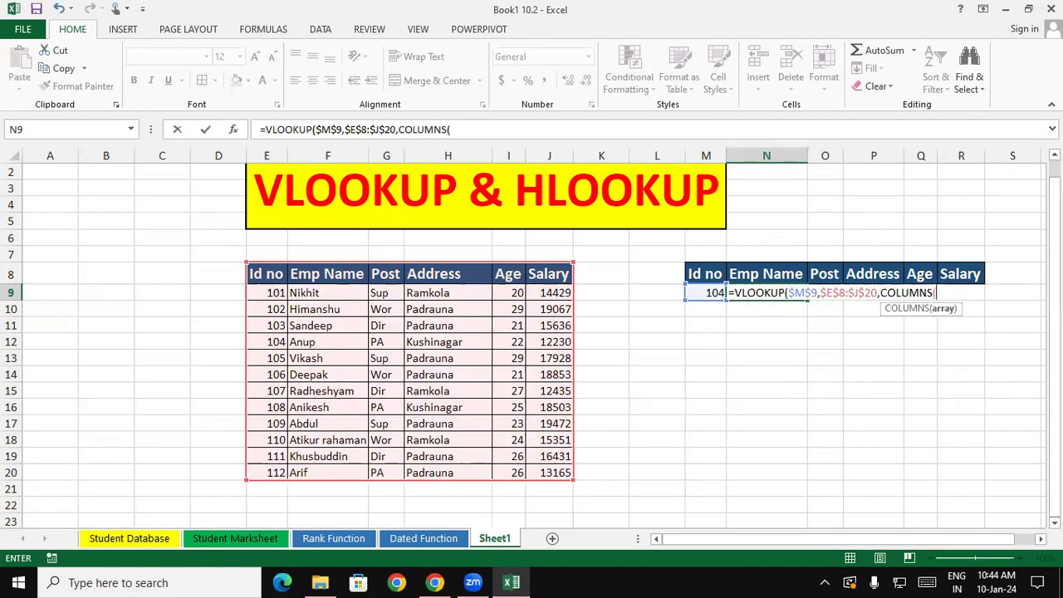
{"action": "left_click_drag", "start_coordinate": [832, 371], "coordinate": [867, 372]}
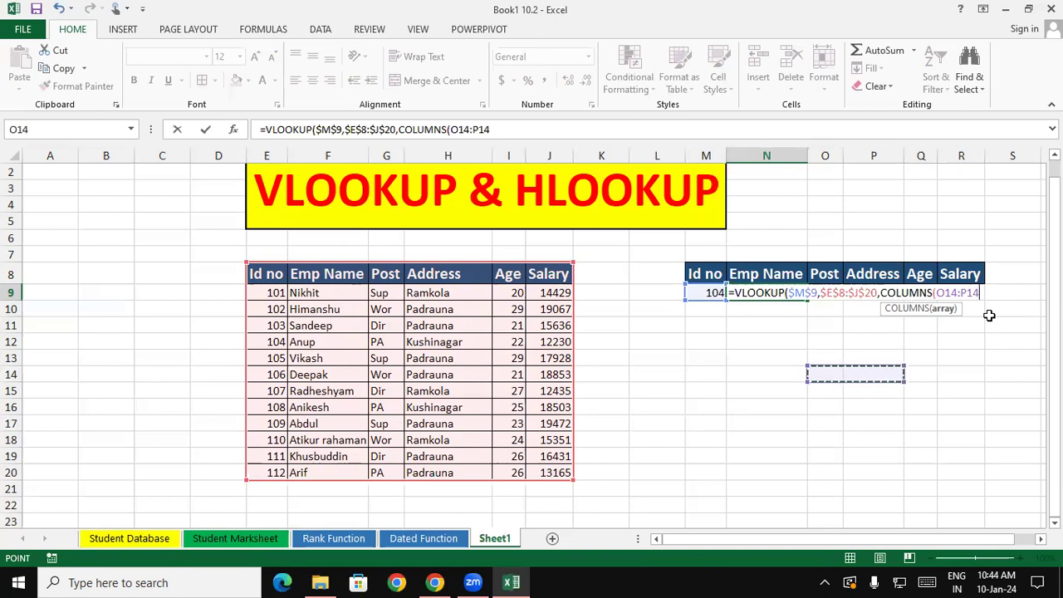
{"action": "left_click", "coordinate": [955, 292]}
{"action": "left_click_drag", "start_coordinate": [937, 292], "coordinate": [955, 292]}
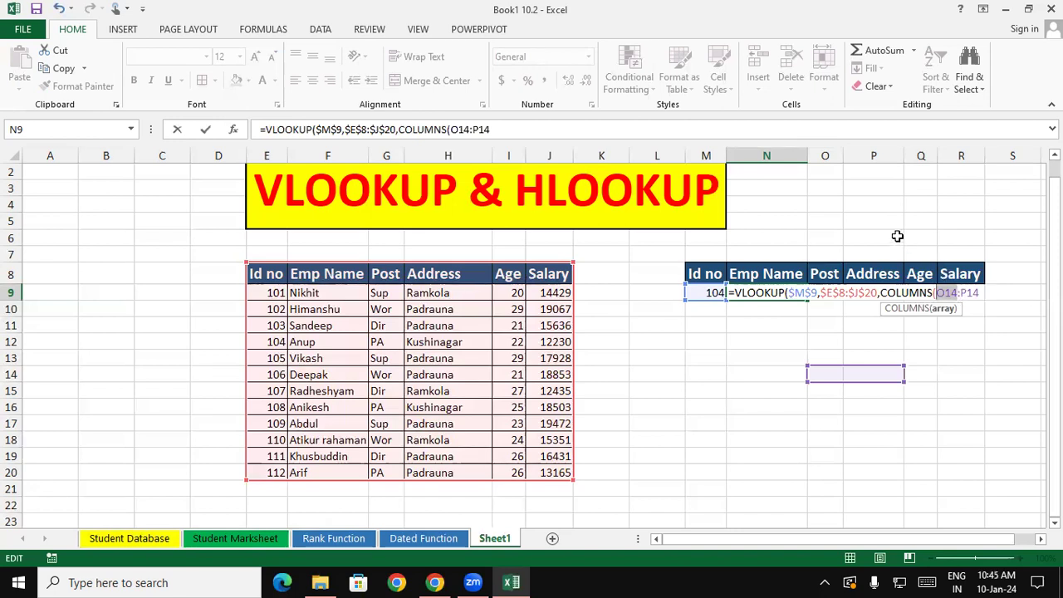
{"action": "key", "text": "F4"}
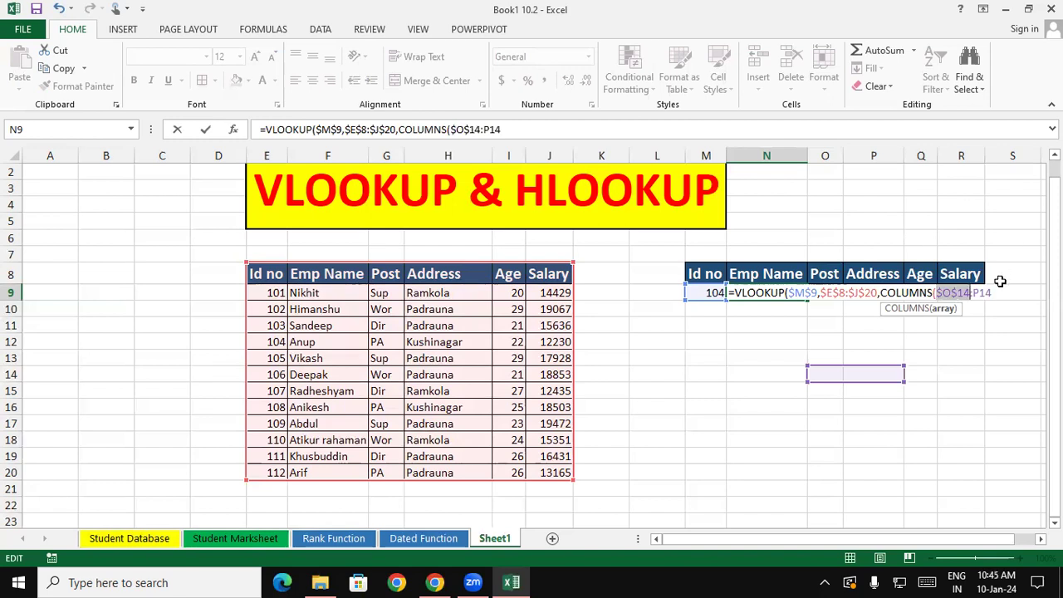
{"action": "left_click", "coordinate": [996, 290]}
{"action": "type", "text": "),"}
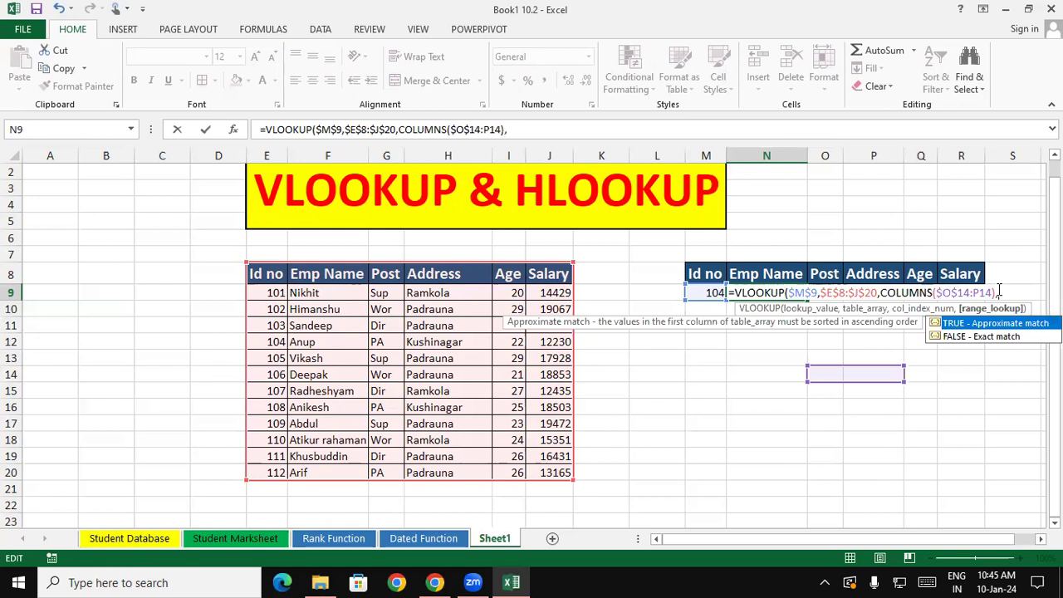
{"action": "type", "text": "0)"}
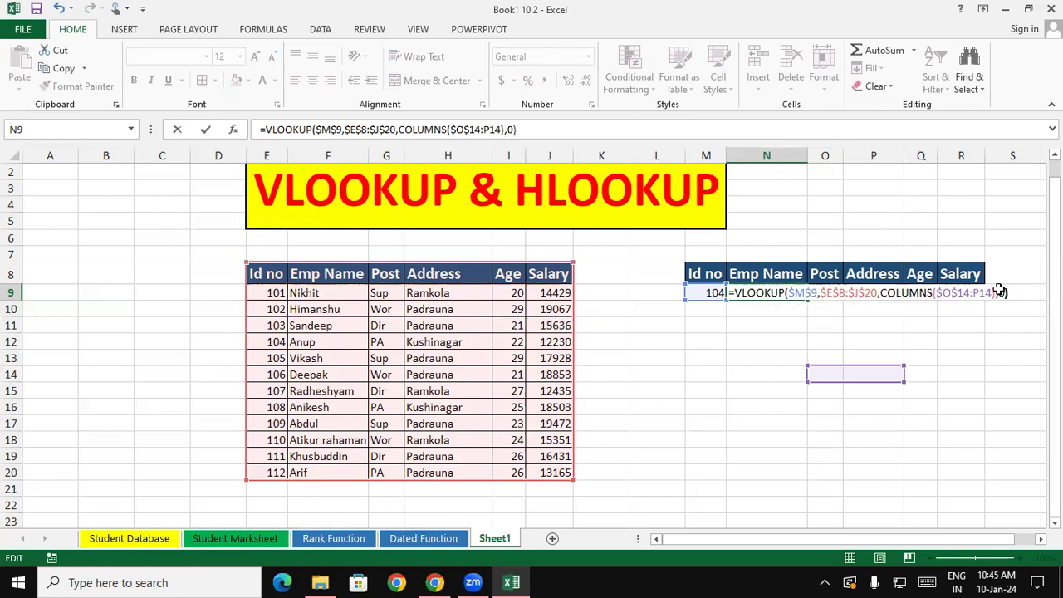
{"action": "key", "text": "Return"}
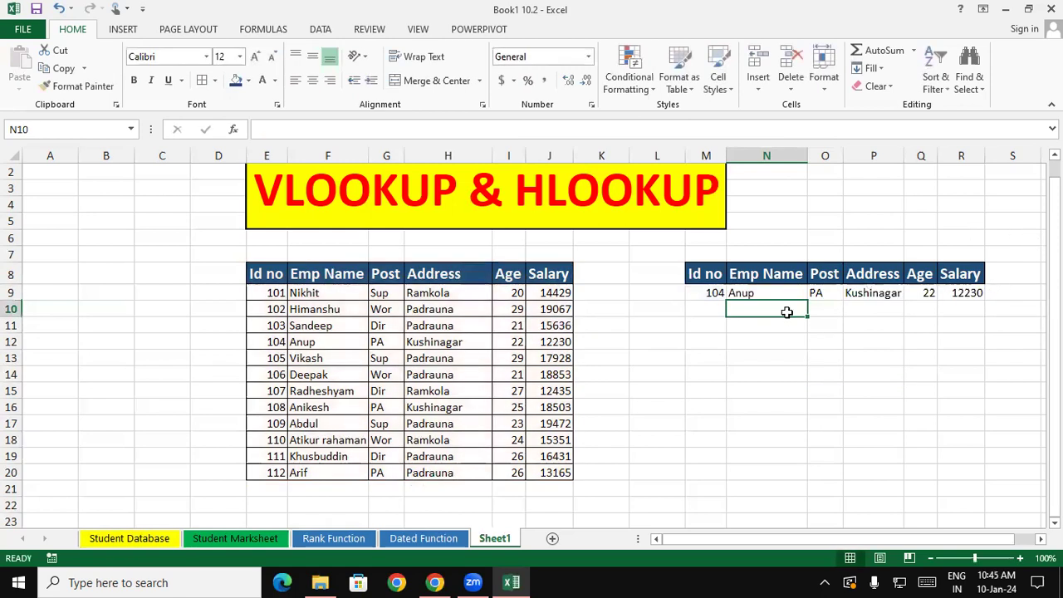
Step: Fill the N9 lookup formula across O9:R9 for Post, Address, Age and Salary
{"action": "left_click", "coordinate": [802, 296]}
{"action": "left_click_drag", "start_coordinate": [804, 296], "coordinate": [980, 309]}
{"action": "left_click", "coordinate": [962, 320]}
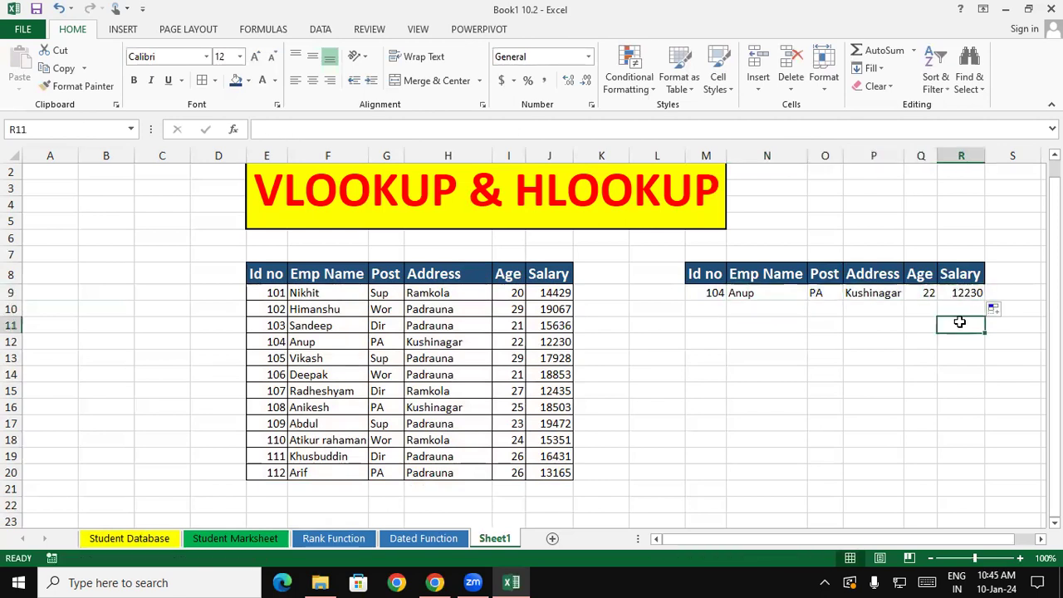
Step: Review R9's Salary formula, then select the COLUMNS argument inside N9's formula
{"action": "left_click", "coordinate": [977, 295]}
{"action": "double_click", "coordinate": [977, 294]}
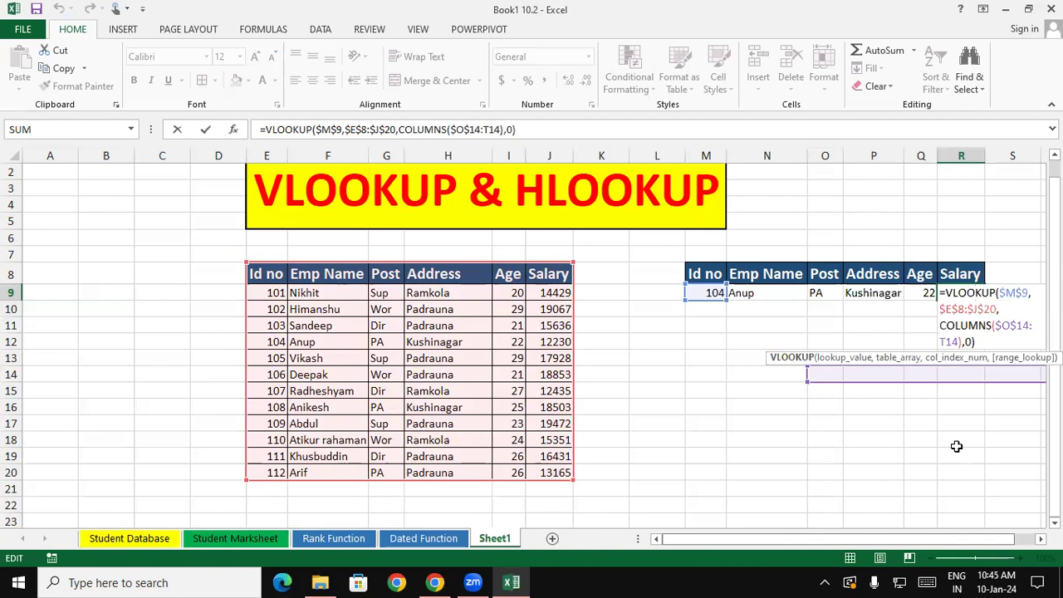
{"action": "scroll", "coordinate": [954, 441], "scroll_direction": "right", "scroll_amount": 1}
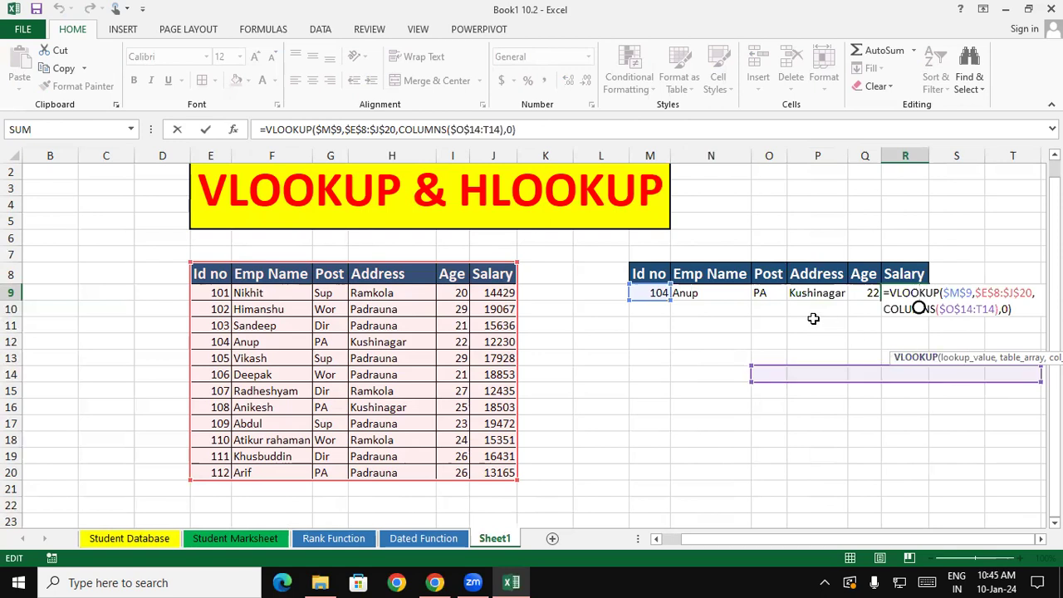
{"action": "key", "text": "ctrl+Return"}
{"action": "double_click", "coordinate": [730, 292]}
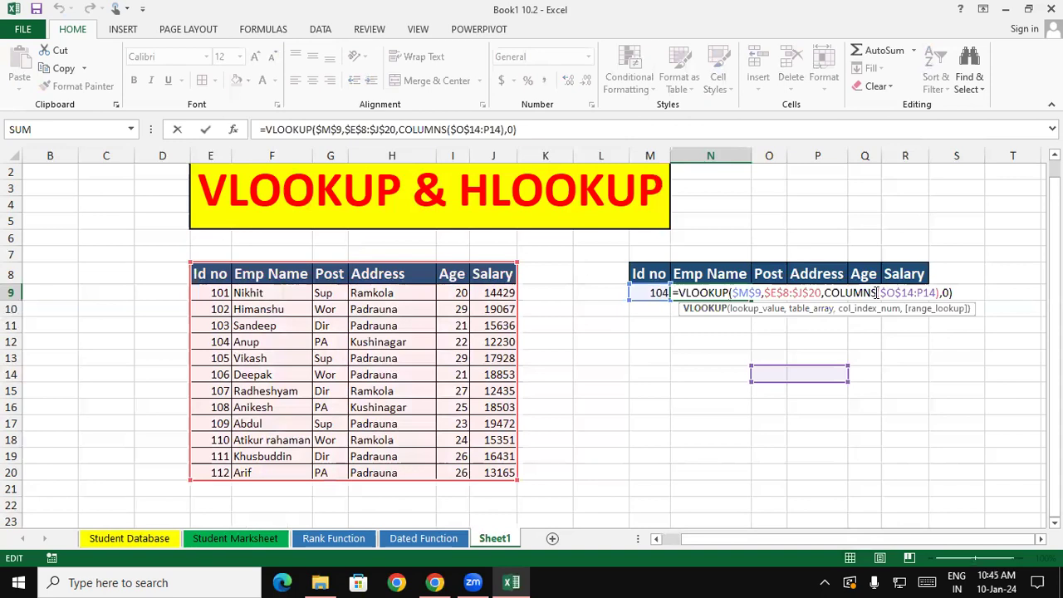
{"action": "left_click_drag", "start_coordinate": [914, 292], "coordinate": [936, 293]}
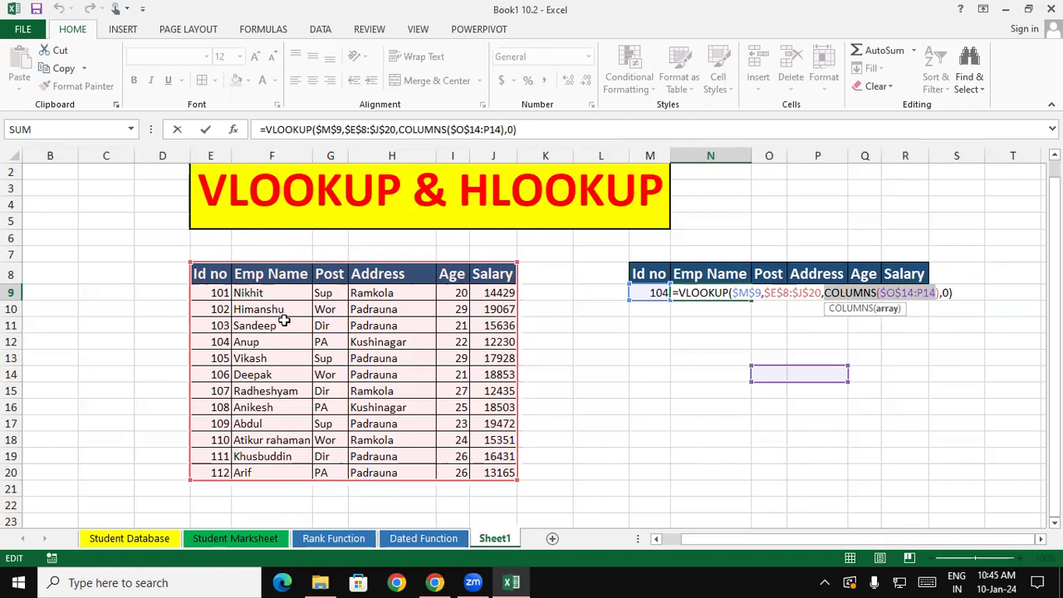
Step: Replace N9's COLUMNS argument with its value 2 and copy the formula across to Salary
{"action": "key", "text": "F9"}
{"action": "key", "text": "Delete"}
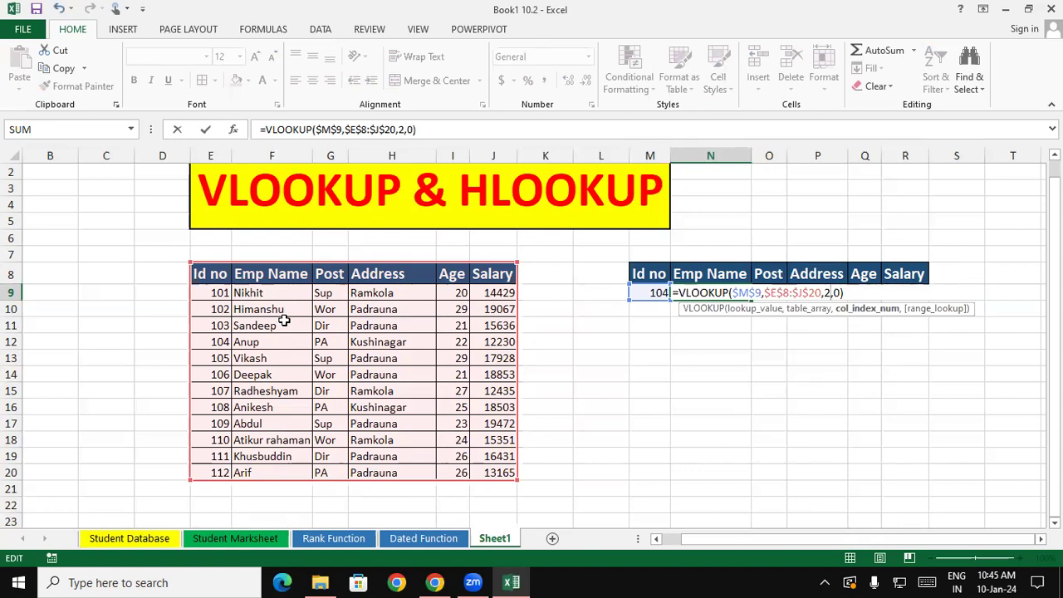
{"action": "key", "text": "Return"}
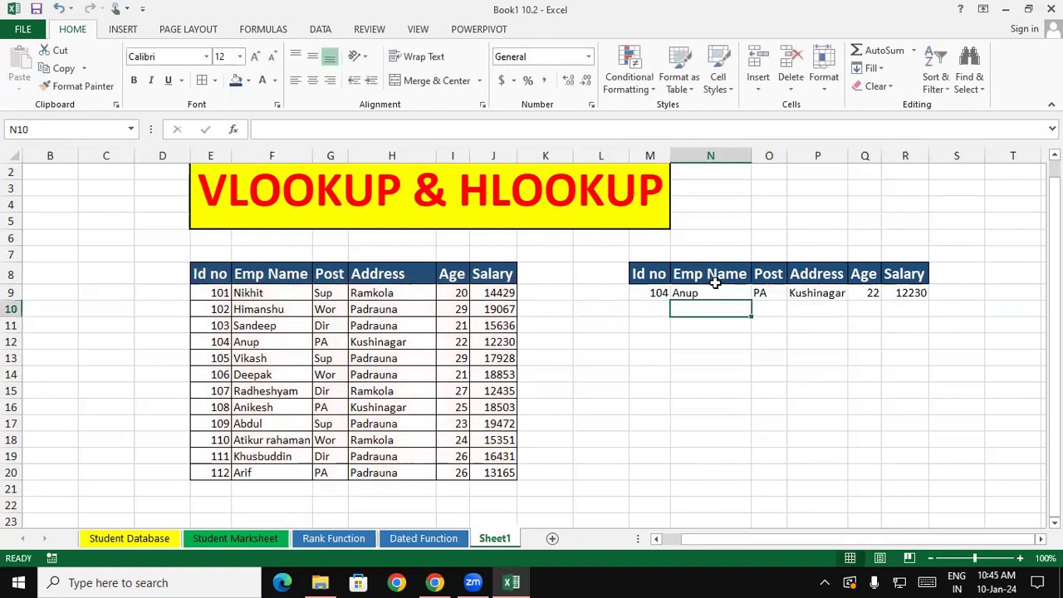
{"action": "left_click", "coordinate": [715, 292]}
{"action": "left_click_drag", "start_coordinate": [751, 300], "coordinate": [923, 297]}
{"action": "left_click", "coordinate": [854, 344]}
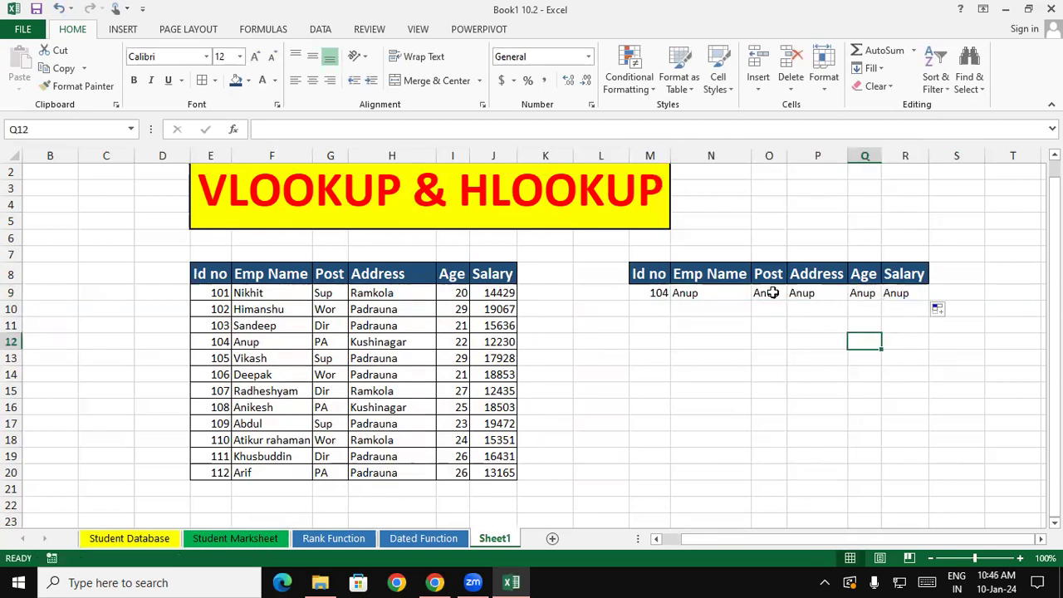
Step: Change the Post lookup's column index to 3 and Address's to 4, showing PA and Kushinagar
{"action": "left_click", "coordinate": [707, 294]}
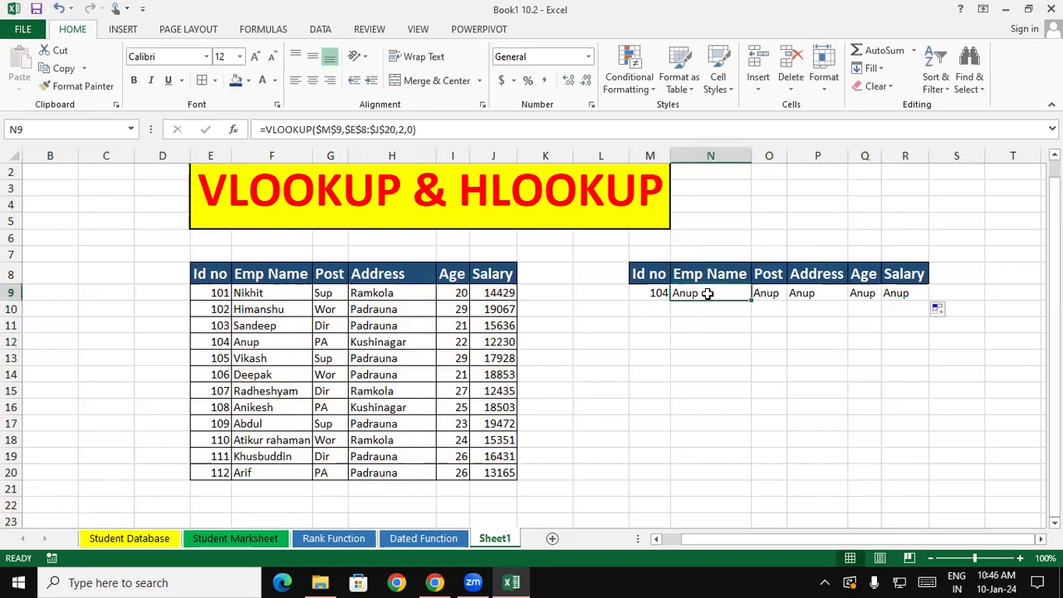
{"action": "double_click", "coordinate": [773, 292]}
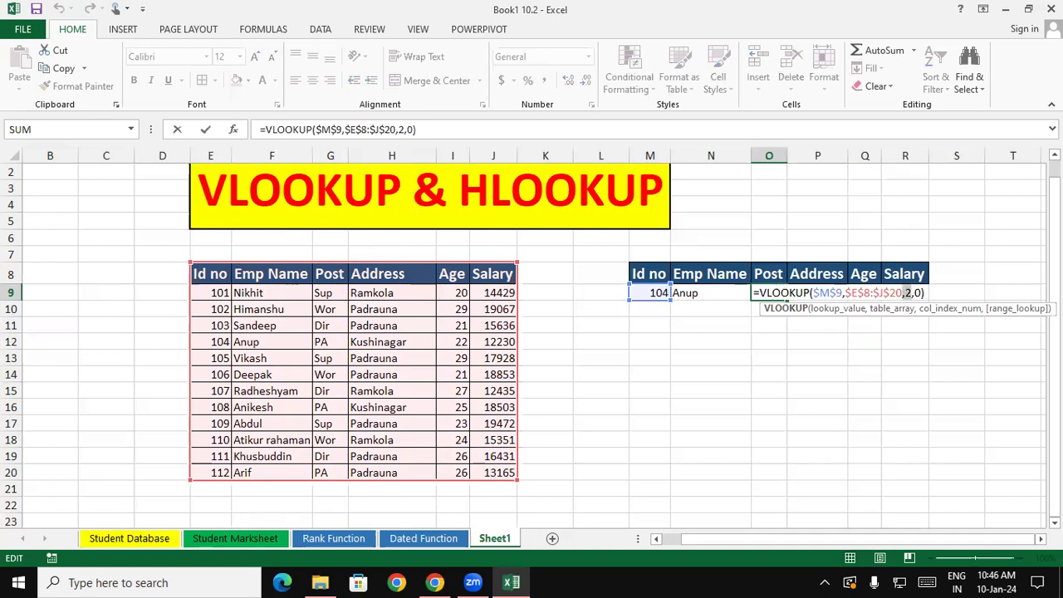
{"action": "left_click", "coordinate": [909, 293]}
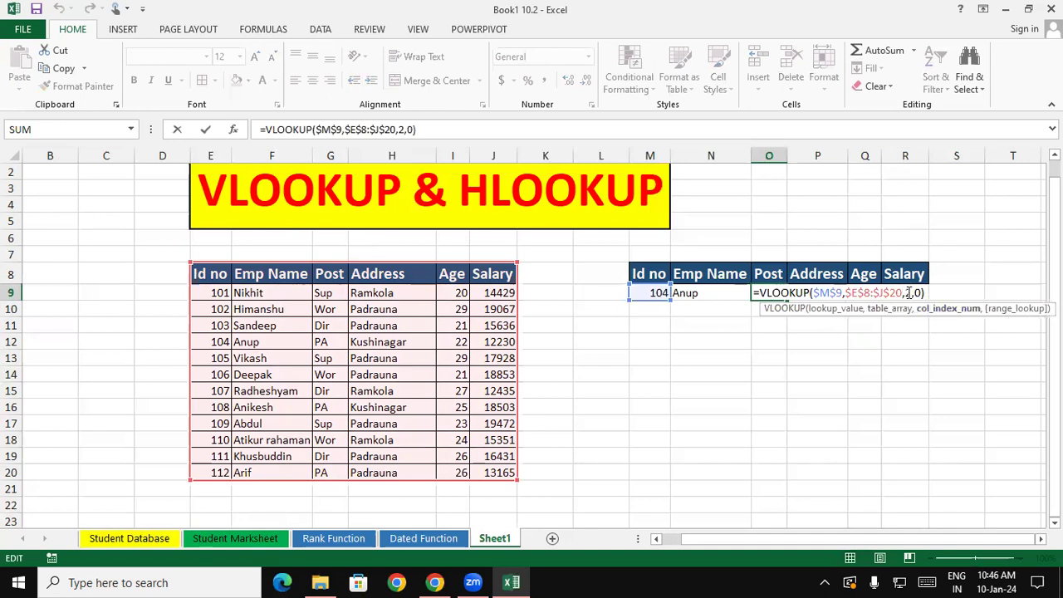
{"action": "key", "text": "BackSpace"}
{"action": "type", "text": "3"}
{"action": "key", "text": "Return"}
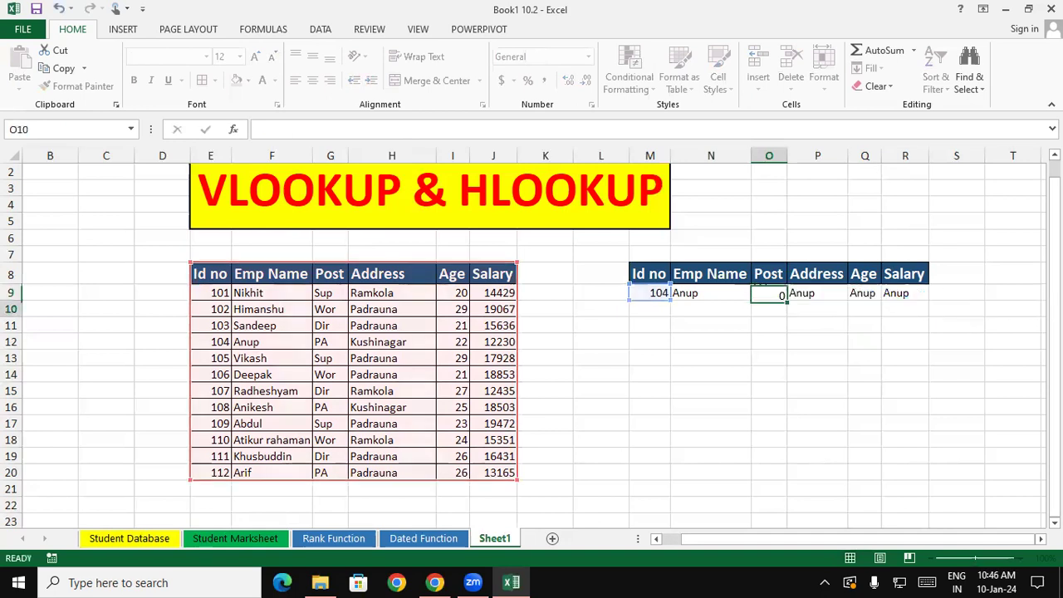
{"action": "double_click", "coordinate": [818, 294]}
{"action": "left_click", "coordinate": [944, 292]}
{"action": "key", "text": "BackSpace"}
{"action": "type", "text": "4"}
{"action": "key", "text": "Return"}
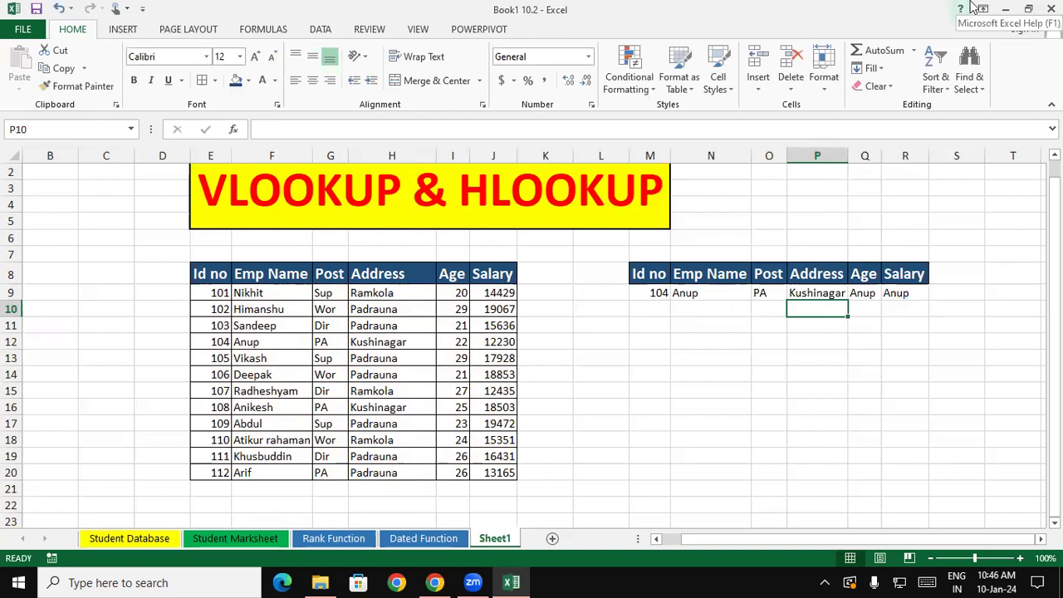
{"action": "left_click", "coordinate": [723, 294]}
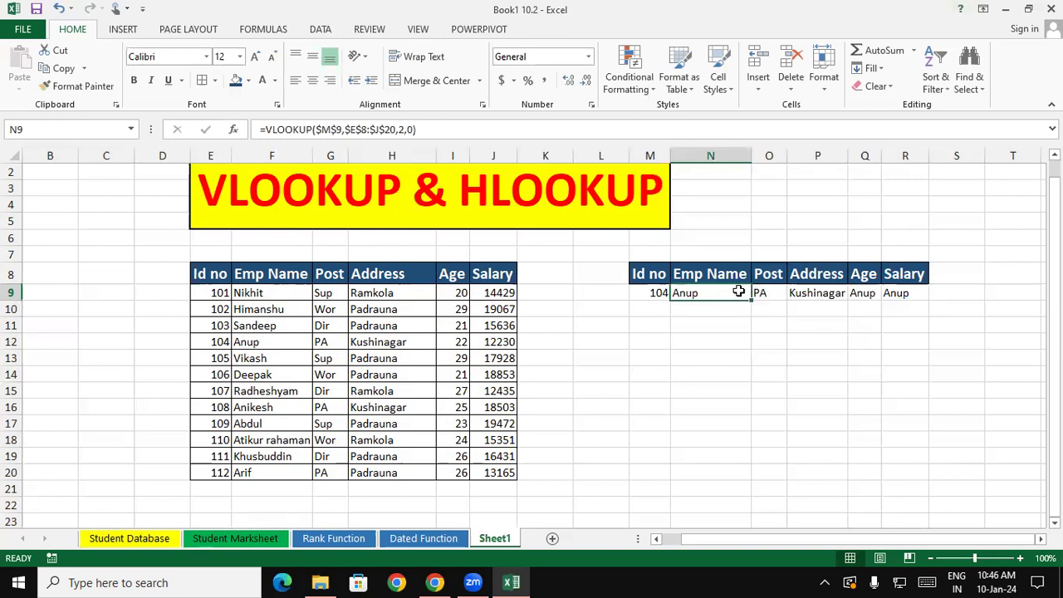
Step: Start a VLOOKUP in N9 with lookup value $M$9 and table range $E$8:$J$20
{"action": "type", "text": "=vlo"}
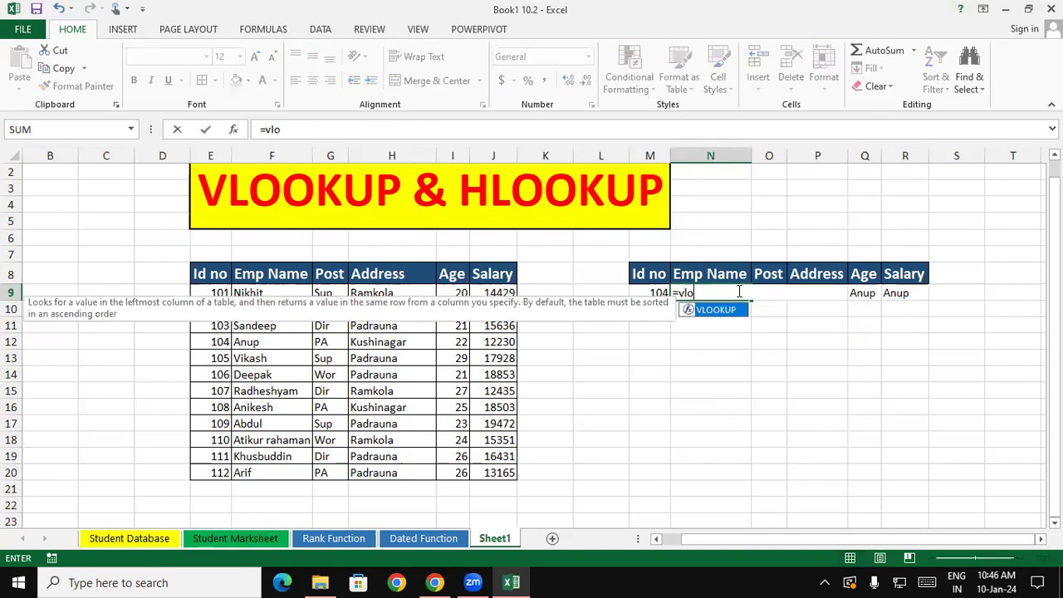
{"action": "key", "text": "Tab"}
{"action": "left_click", "coordinate": [654, 291]}
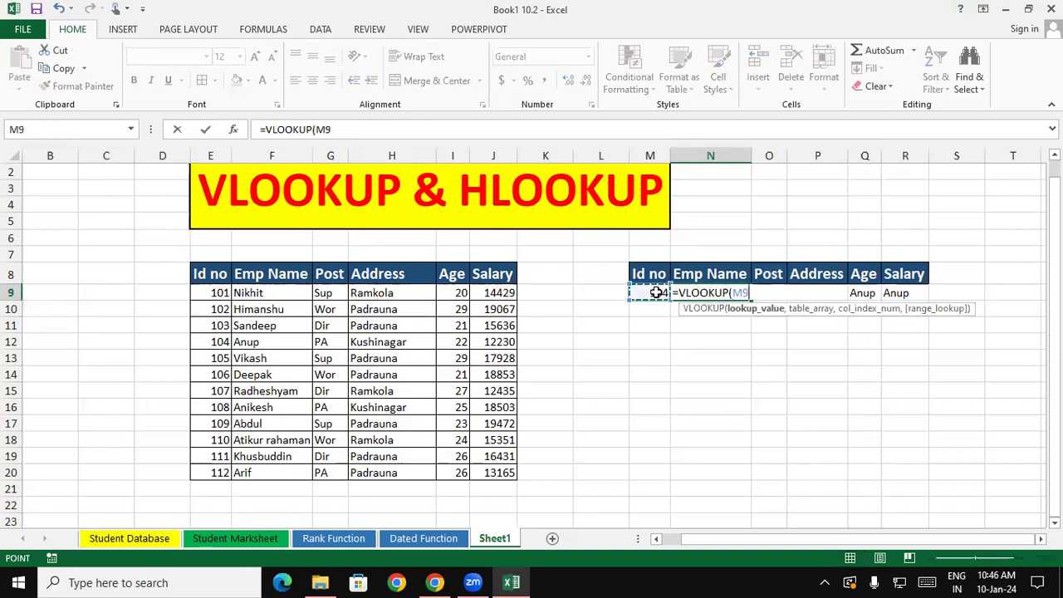
{"action": "key", "text": "F4"}
{"action": "type", "text": "$M$9,"}
{"action": "left_click_drag", "start_coordinate": [214, 273], "coordinate": [495, 458]}
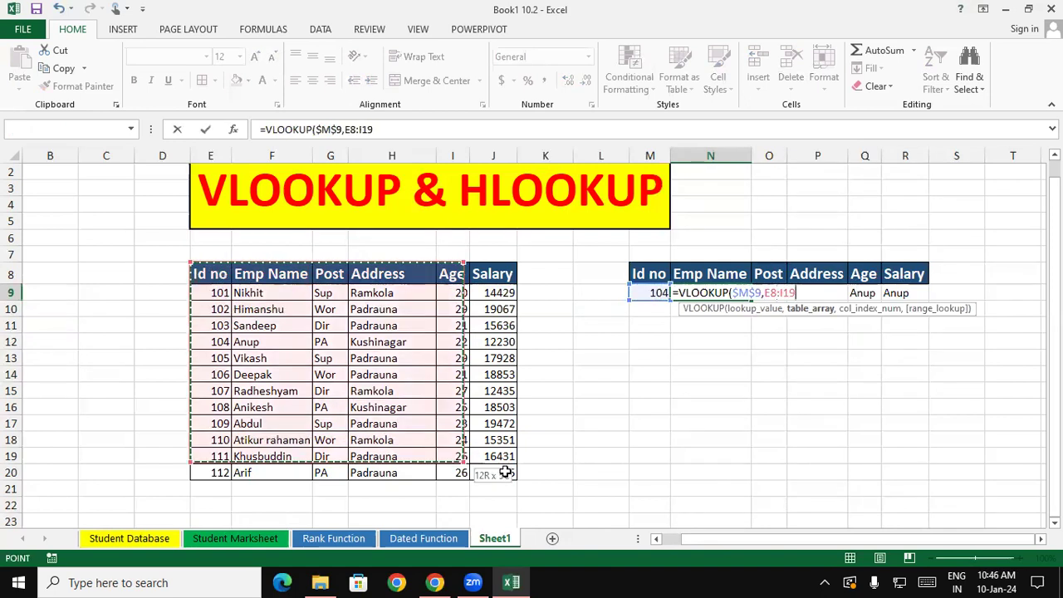
{"action": "key", "text": "F4"}
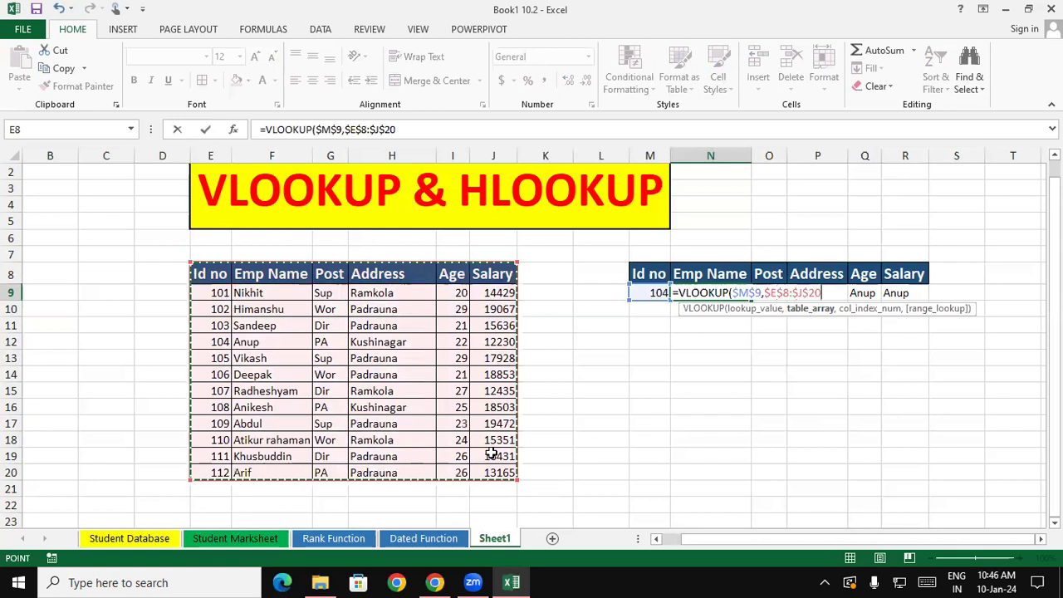
Step: Use COLUMNS($P$15:Q15) as the column index with exact match 0, returning Anup
{"action": "type", "text": ","}
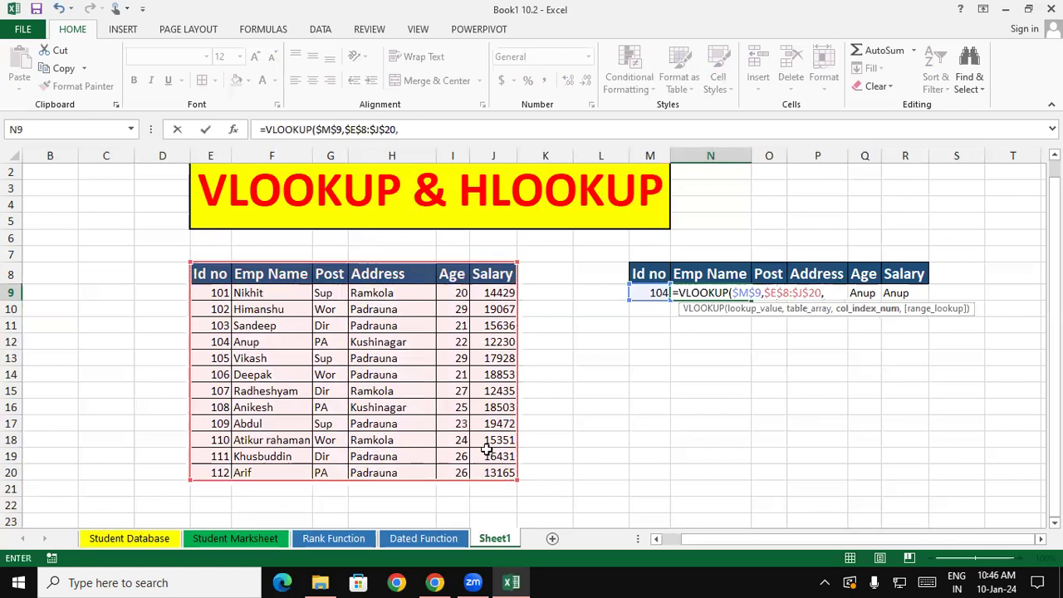
{"action": "type", "text": "co"}
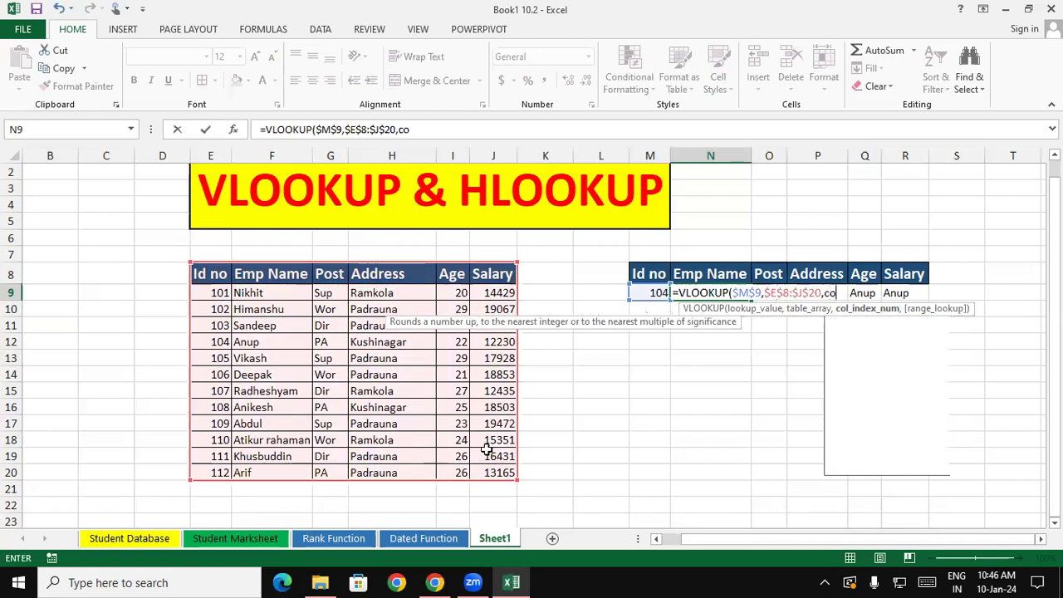
{"action": "type", "text": "lu"}
{"action": "key", "text": "Down"}
{"action": "key", "text": "Tab"}
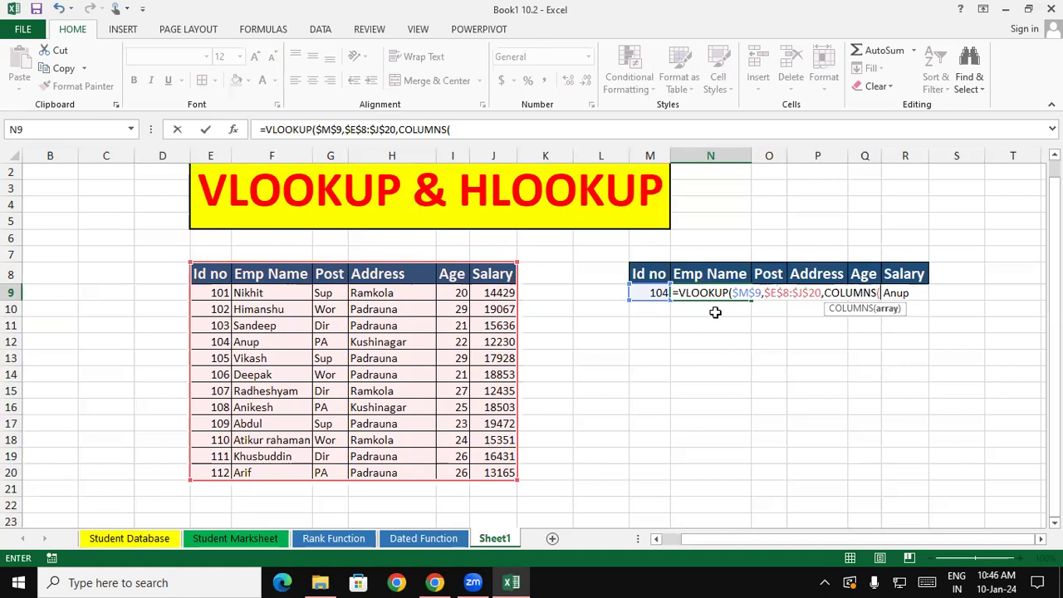
{"action": "left_click_drag", "start_coordinate": [811, 392], "coordinate": [855, 391]}
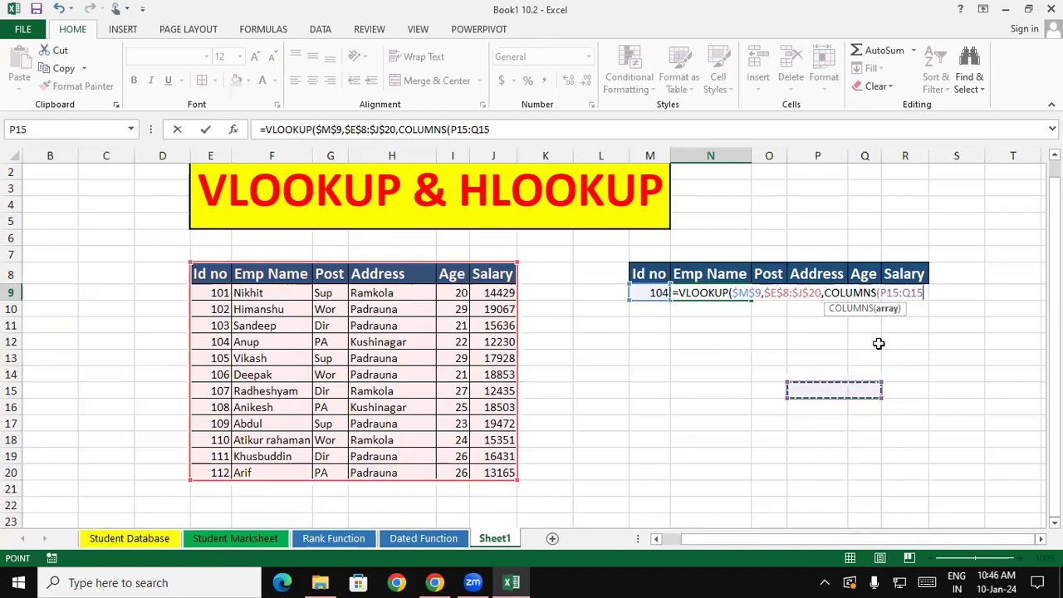
{"action": "double_click", "coordinate": [890, 292]}
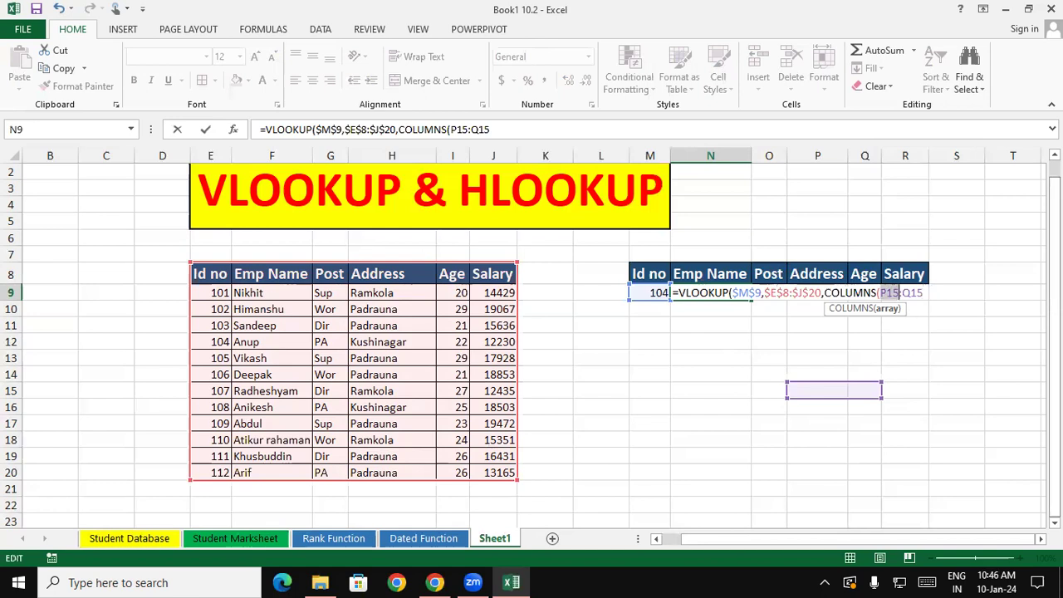
{"action": "key", "text": "F4"}
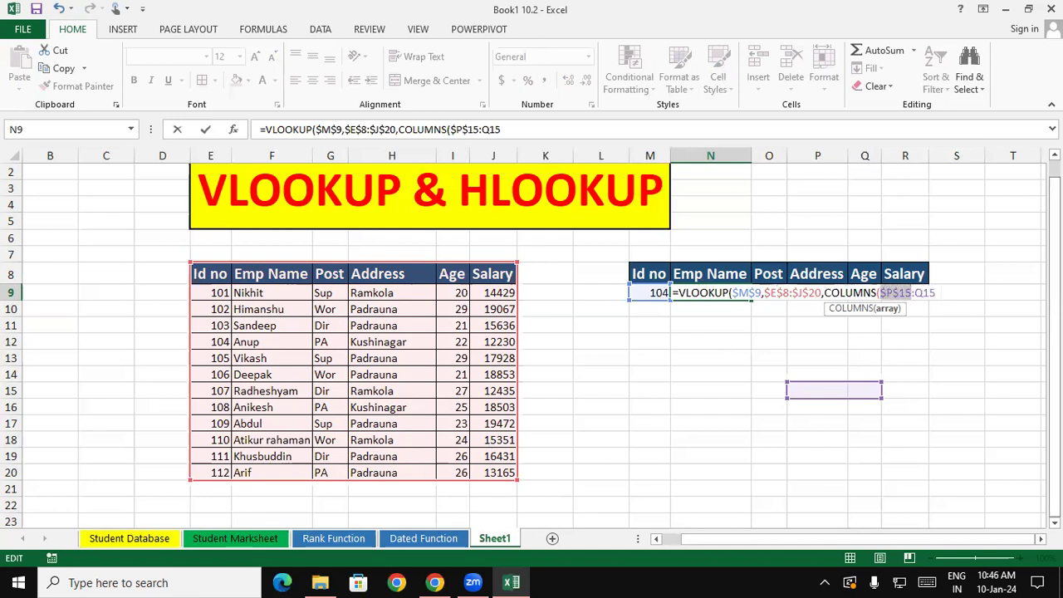
{"action": "left_click", "coordinate": [944, 292]}
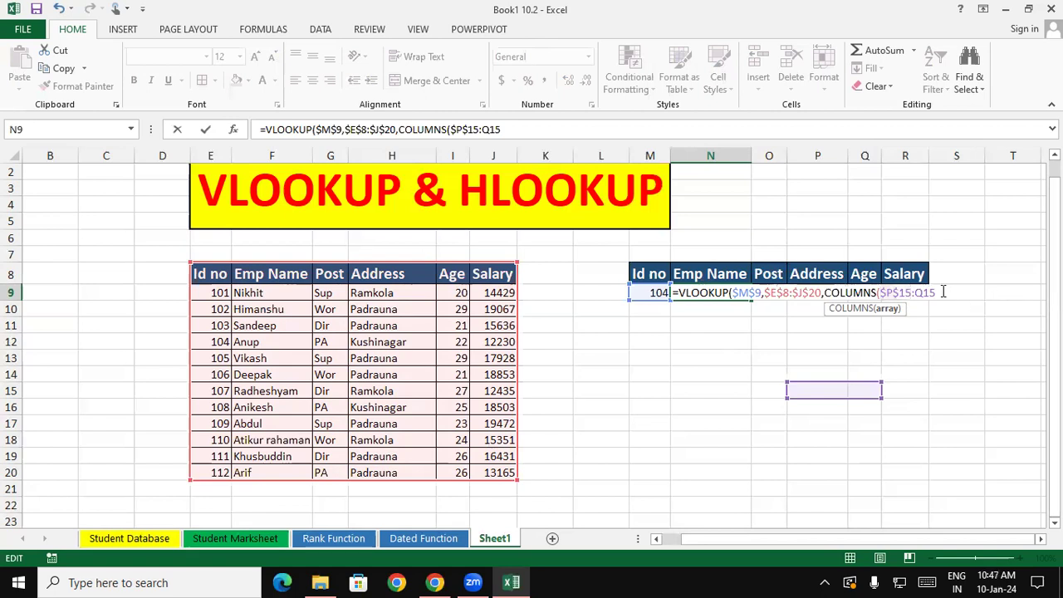
{"action": "type", "text": "),0)"}
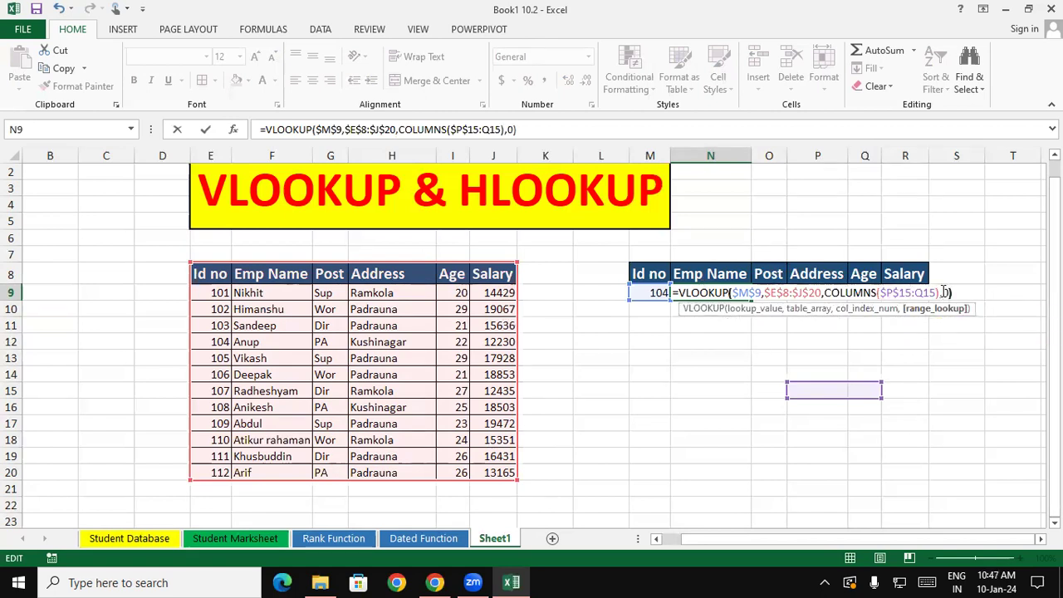
{"action": "key", "text": "Return"}
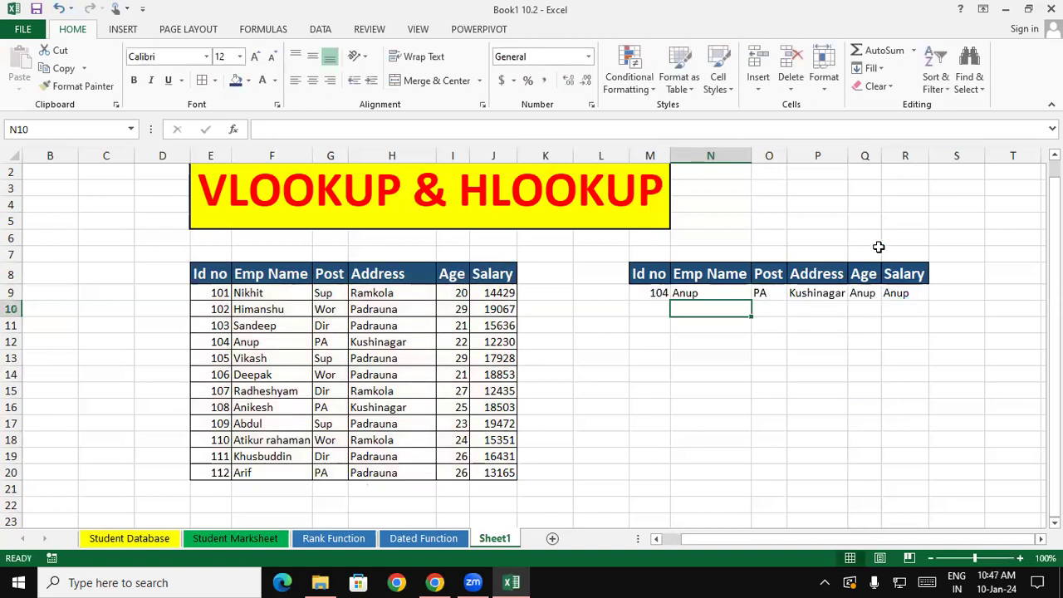
Step: Fill the N9 lookup formula right across to R9
{"action": "left_click", "coordinate": [736, 292]}
{"action": "left_click_drag", "start_coordinate": [751, 299], "coordinate": [914, 299]}
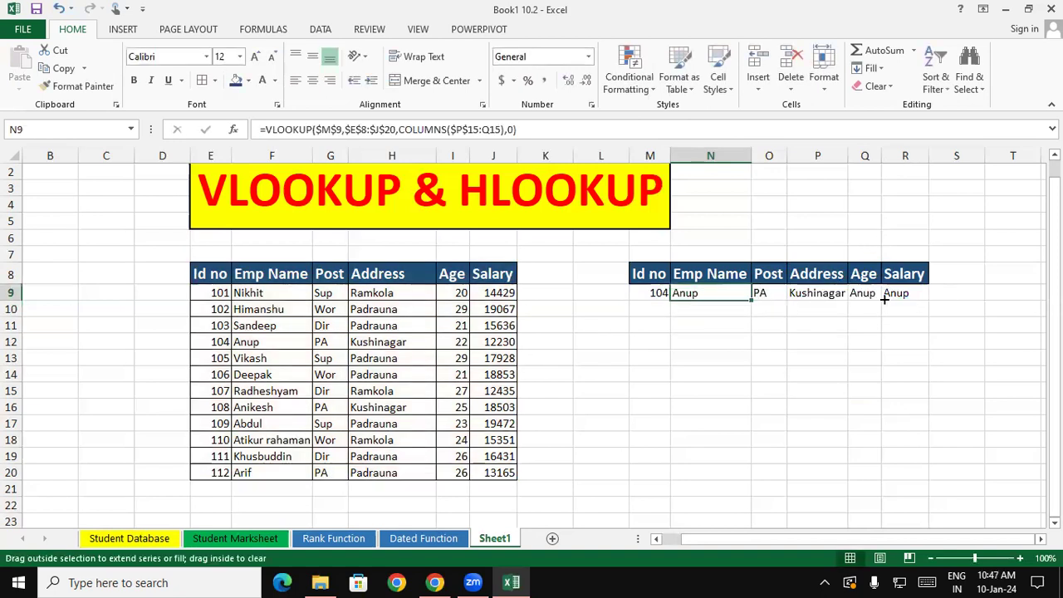
{"action": "left_click", "coordinate": [904, 360]}
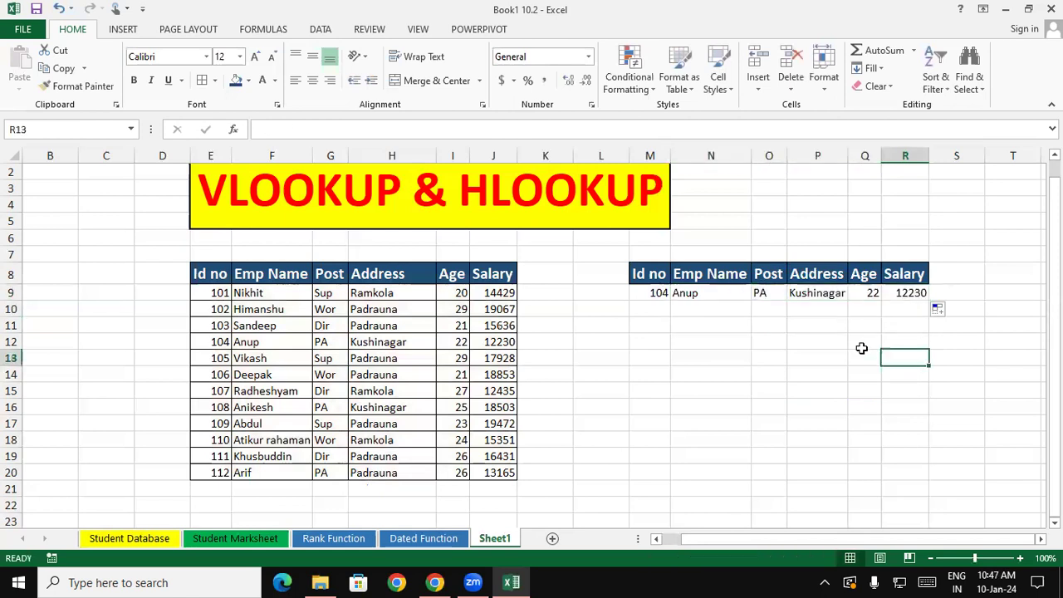
Step: Inspect the formulas in N9 through R9 to confirm the COLUMNS($P$15:…) range expands
{"action": "double_click", "coordinate": [712, 295]}
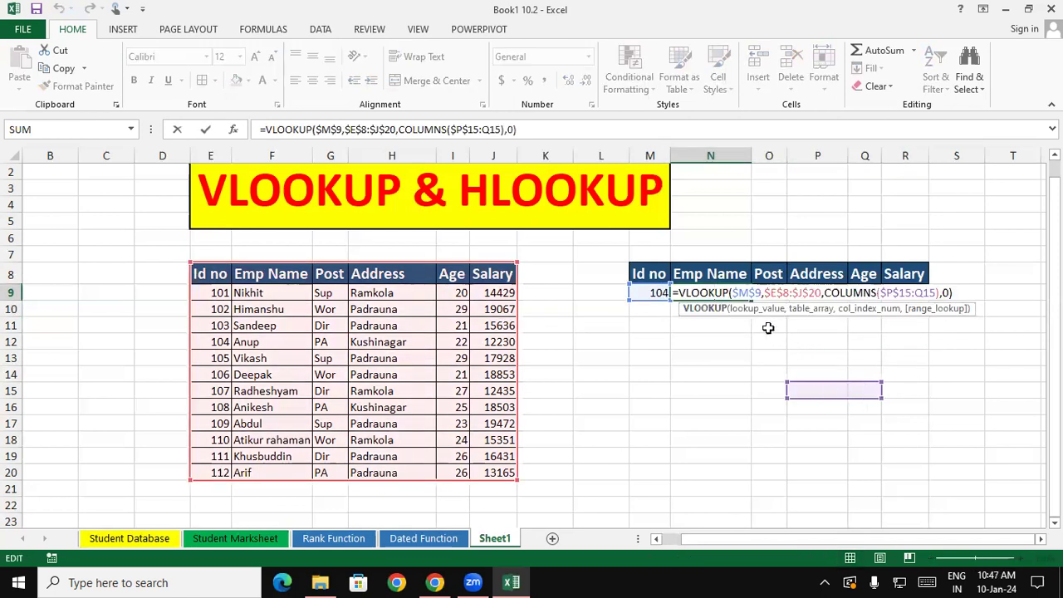
{"action": "key", "text": "Escape"}
{"action": "double_click", "coordinate": [777, 293]}
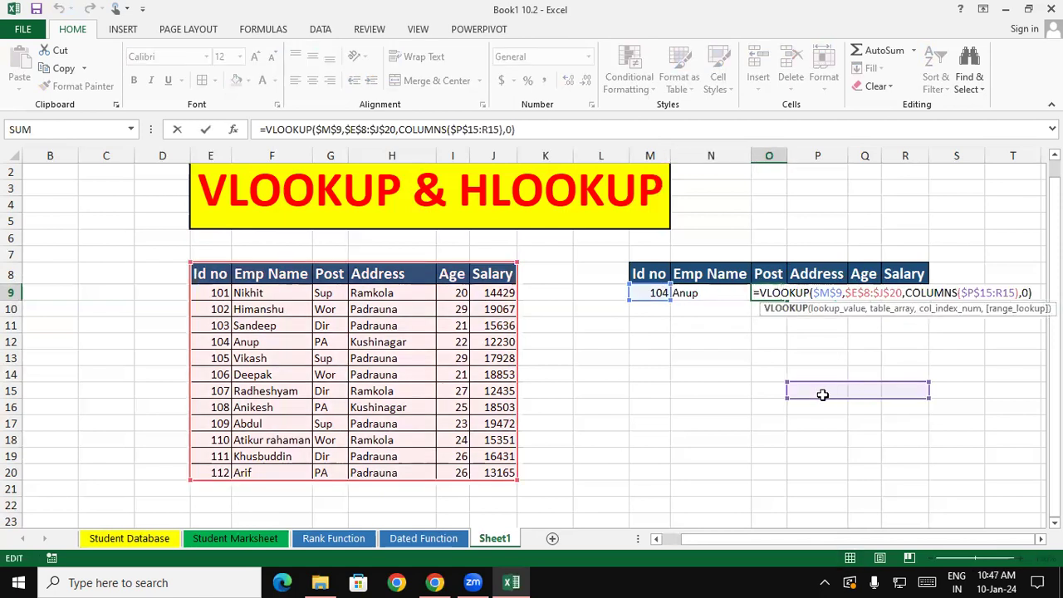
{"action": "left_click", "coordinate": [847, 295]}
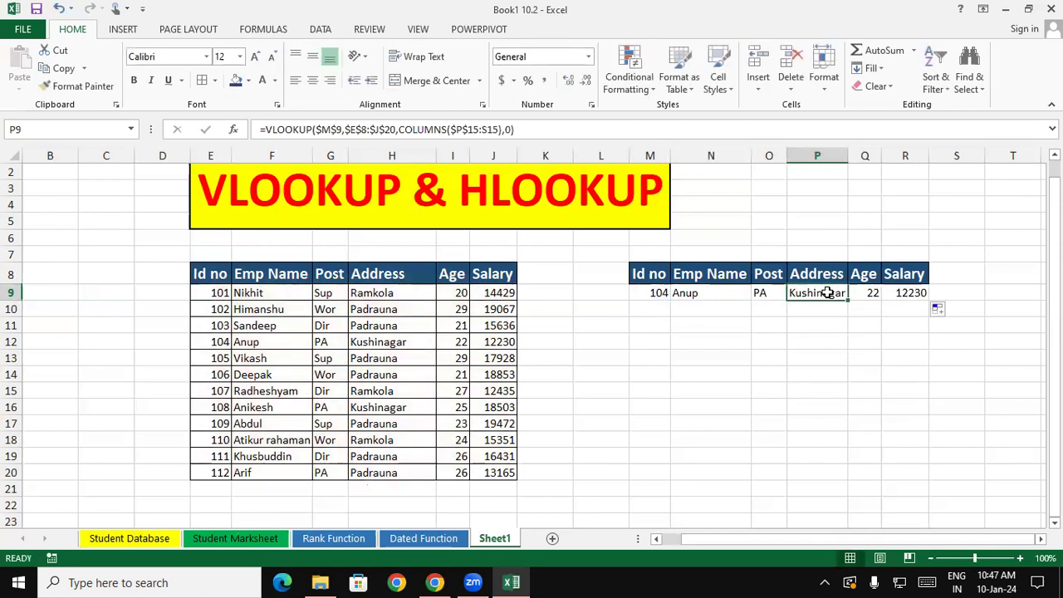
{"action": "double_click", "coordinate": [828, 293]}
{"action": "left_click", "coordinate": [872, 293]}
{"action": "double_click", "coordinate": [868, 292]}
{"action": "left_click", "coordinate": [978, 400]}
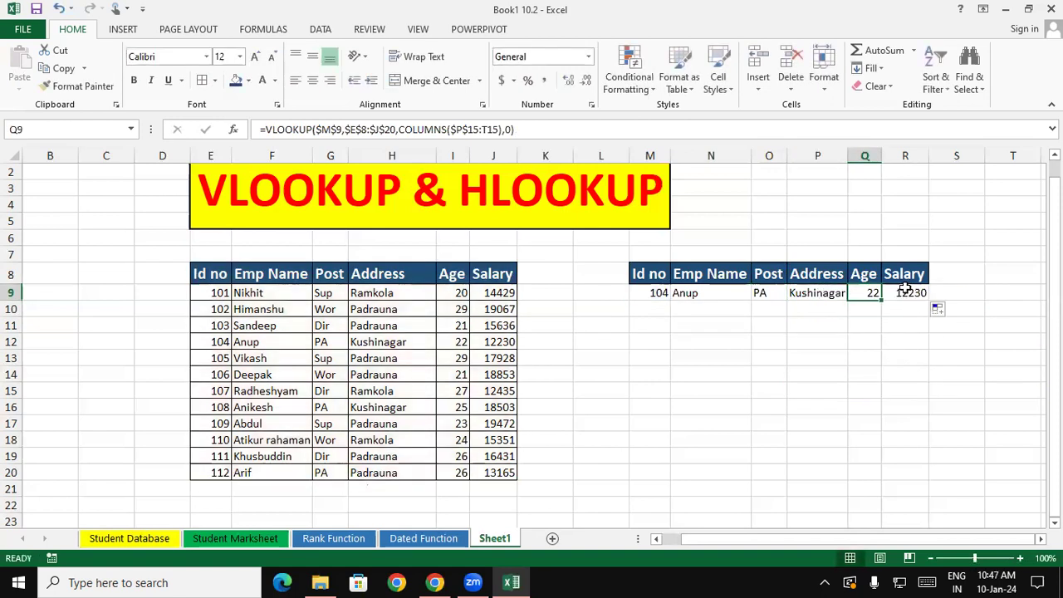
{"action": "double_click", "coordinate": [905, 293]}
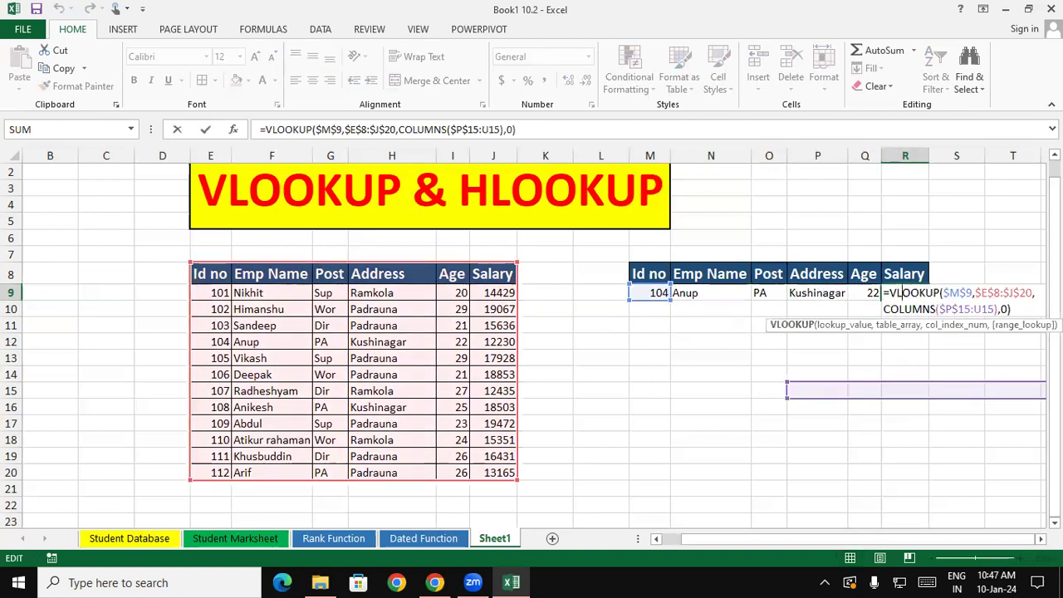
{"action": "key", "text": "ctrl+Return"}
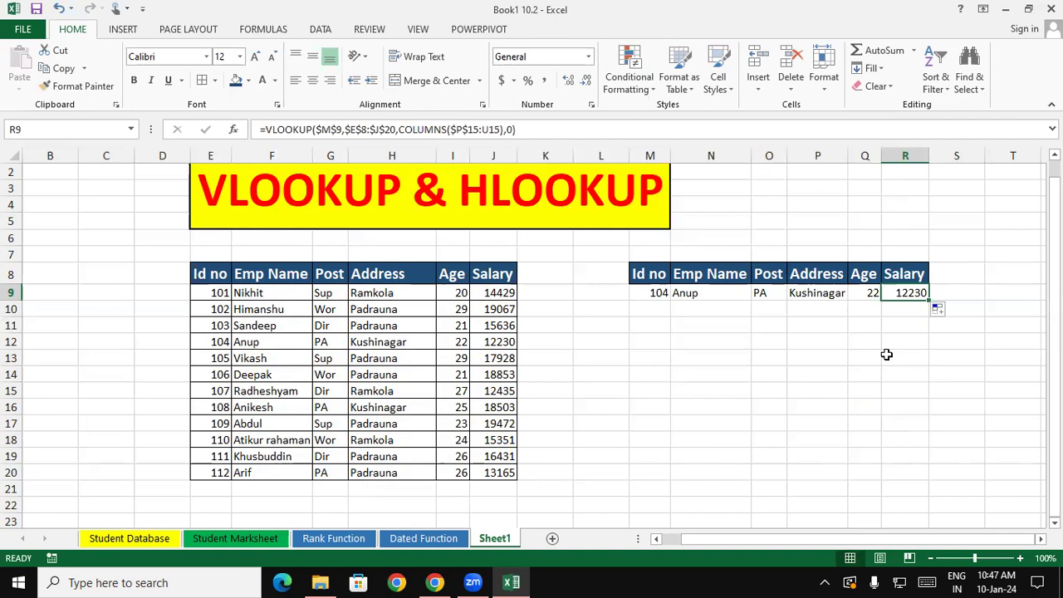
Step: Inspect the Emp Name lookup formula and select the employee table E8:J20
{"action": "left_click", "coordinate": [683, 293]}
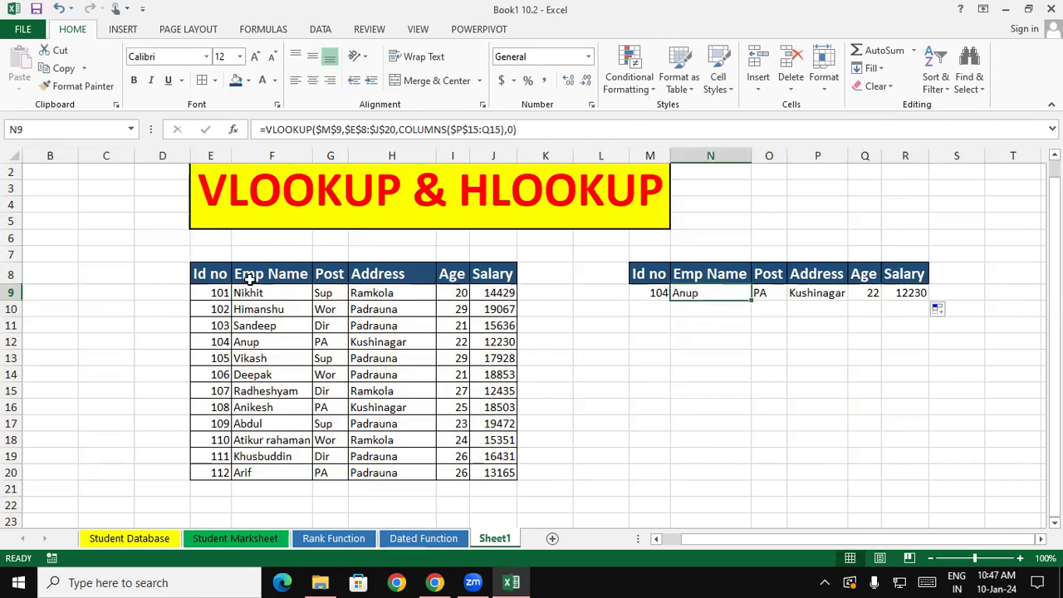
{"action": "left_click", "coordinate": [760, 396]}
{"action": "left_click", "coordinate": [717, 292]}
{"action": "mouse_move", "coordinate": [212, 274]}
{"action": "left_mouse_down"}
{"action": "mouse_move", "coordinate": [430, 475]}
{"action": "mouse_move", "coordinate": [490, 471]}
{"action": "left_mouse_up"}
{"action": "left_click", "coordinate": [589, 434]}
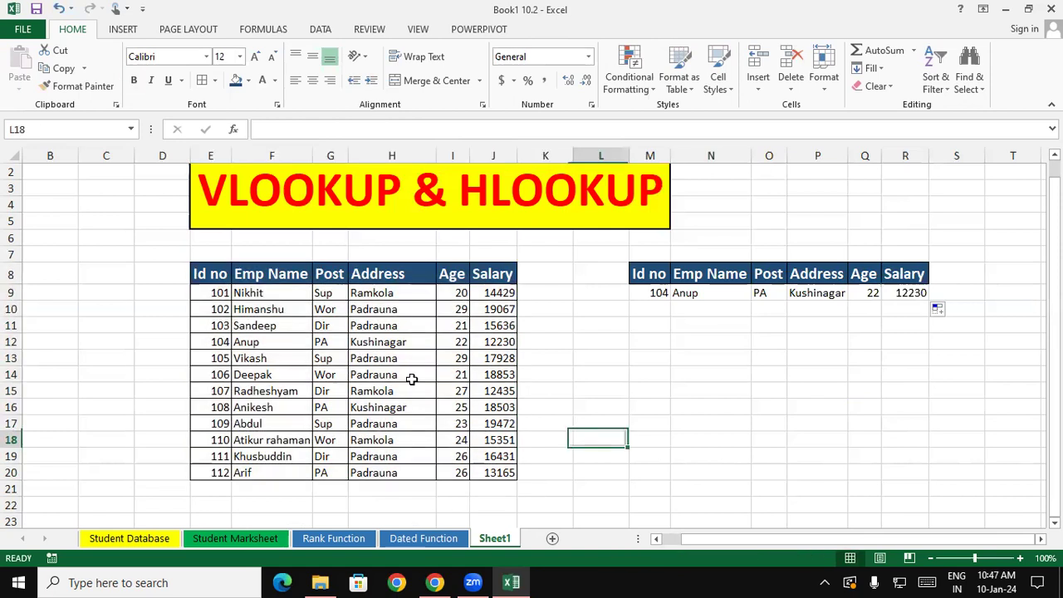
{"action": "mouse_move", "coordinate": [213, 273]}
{"action": "left_mouse_down"}
{"action": "mouse_move", "coordinate": [387, 424]}
{"action": "mouse_move", "coordinate": [488, 467]}
{"action": "left_mouse_up"}
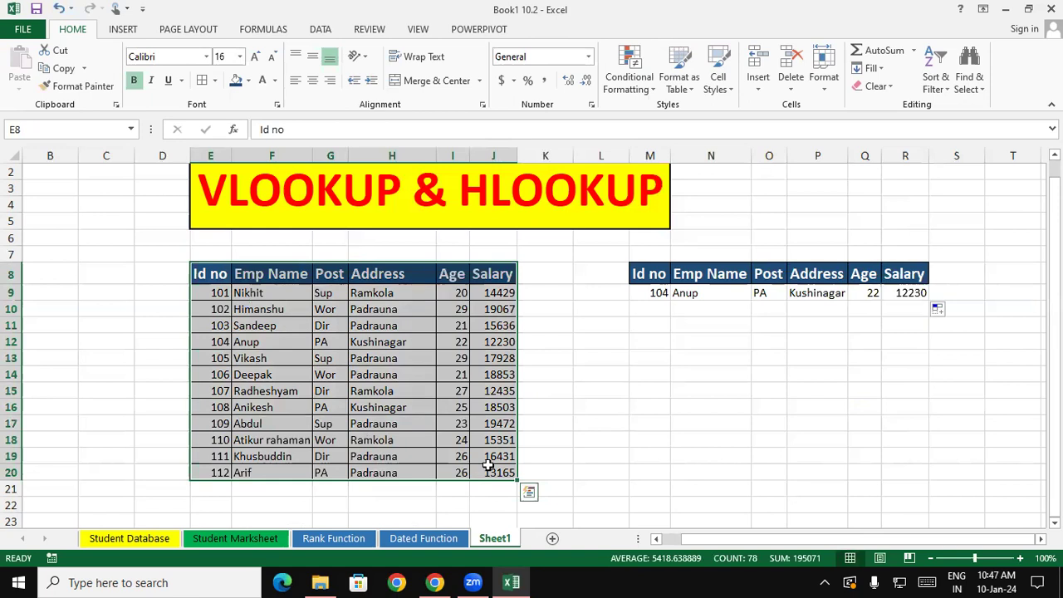
{"action": "left_click", "coordinate": [653, 457]}
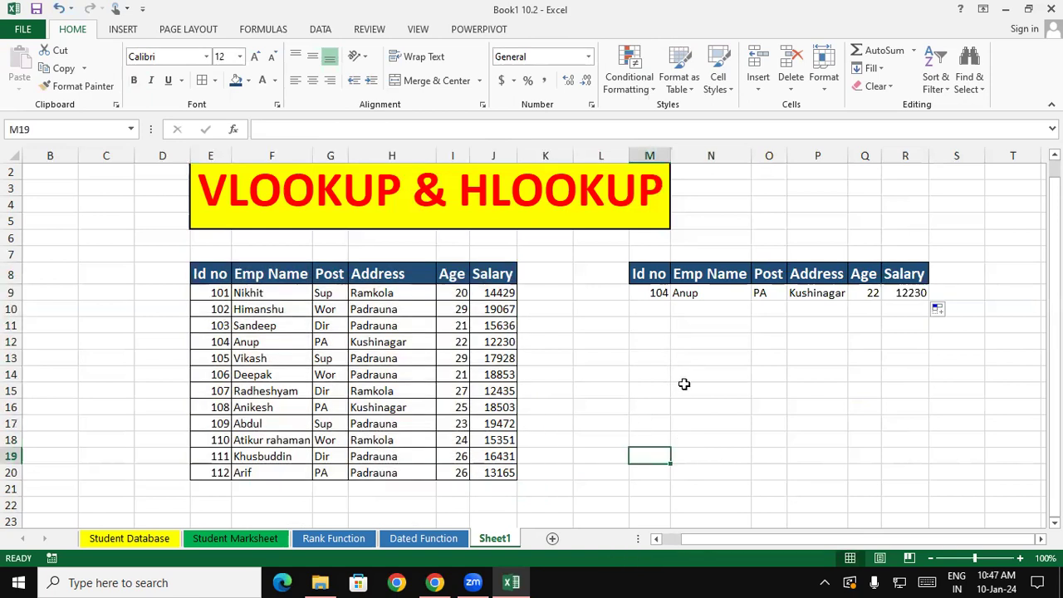
{"action": "left_click", "coordinate": [212, 275]}
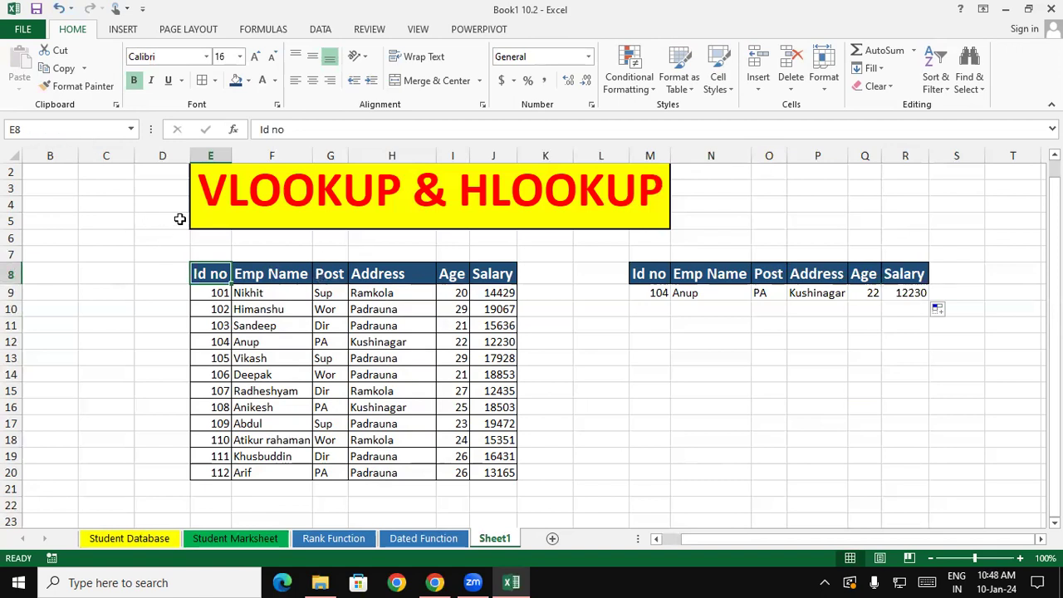
Step: Write the range note 'E8:J20' in cell C6
{"action": "left_click", "coordinate": [82, 237]}
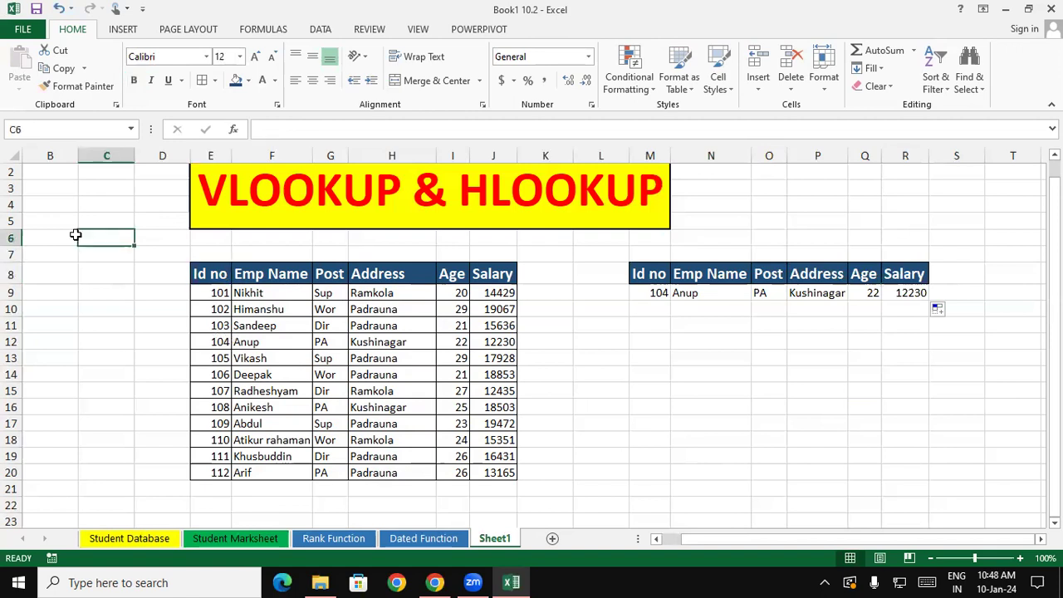
{"action": "type", "text": "E8"}
{"action": "key", "text": "Return"}
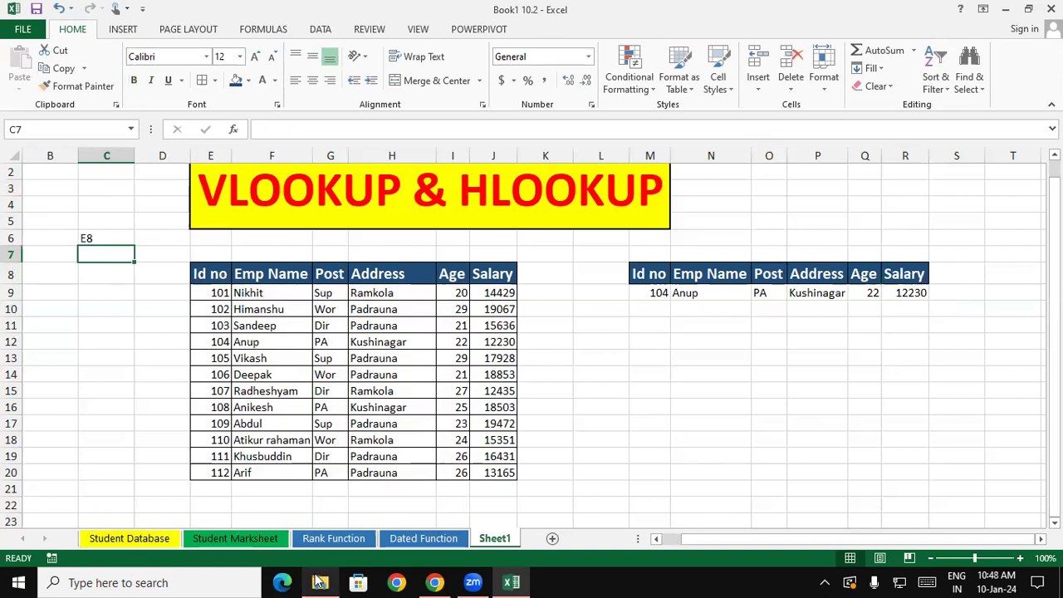
{"action": "left_click", "coordinate": [503, 473]}
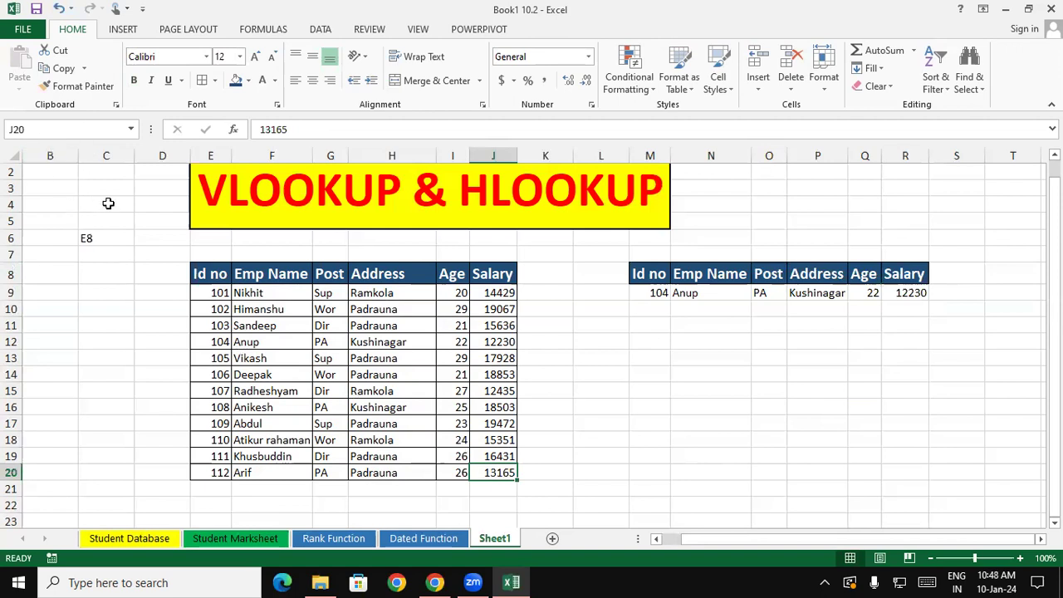
{"action": "left_click", "coordinate": [115, 237]}
{"action": "type", "text": ":J"}
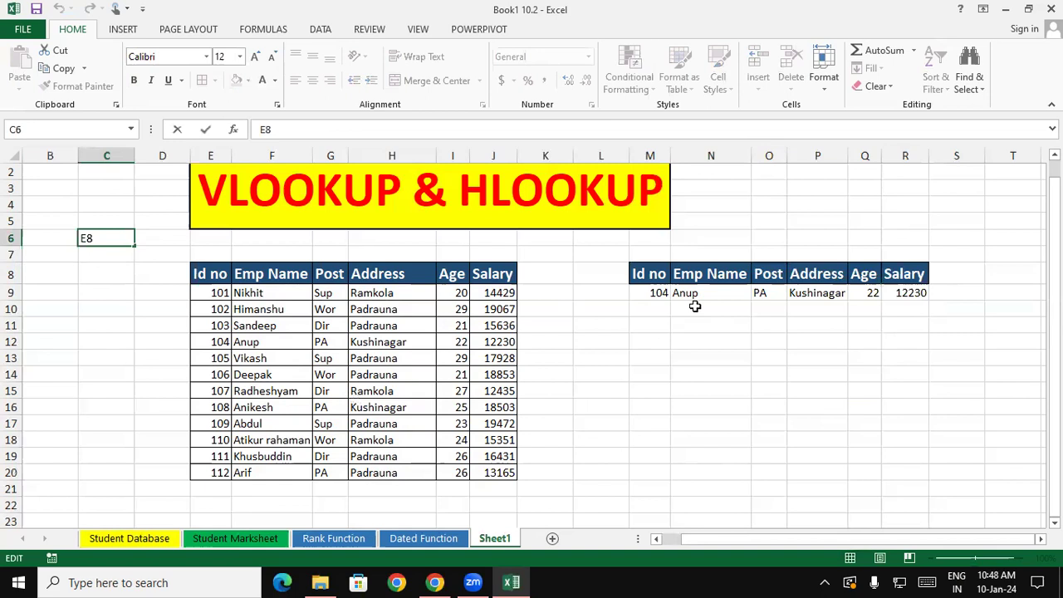
{"action": "type", "text": "20"}
{"action": "key", "text": "Return"}
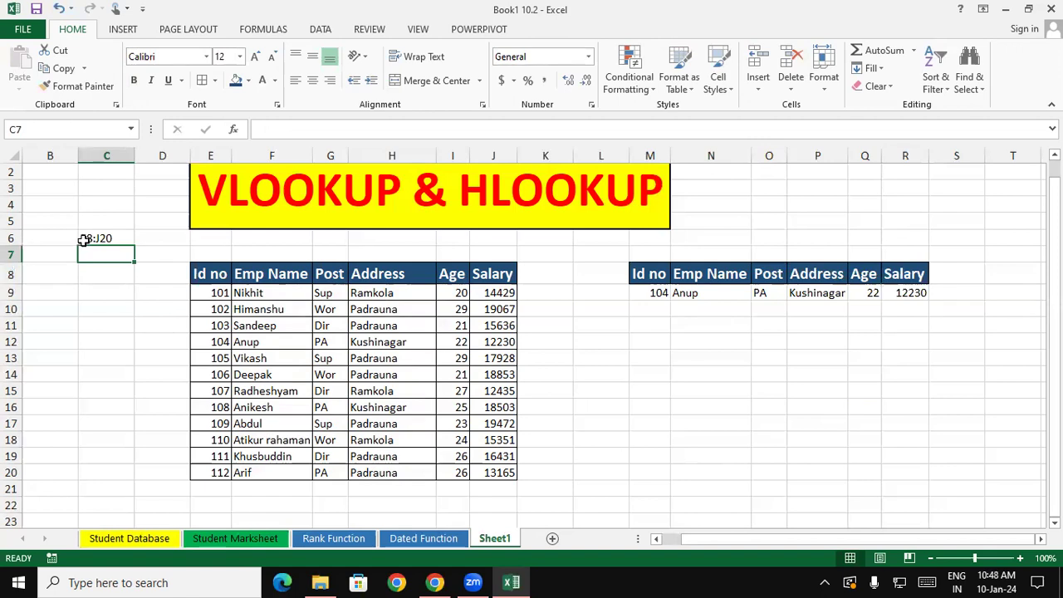
{"action": "left_click", "coordinate": [111, 236]}
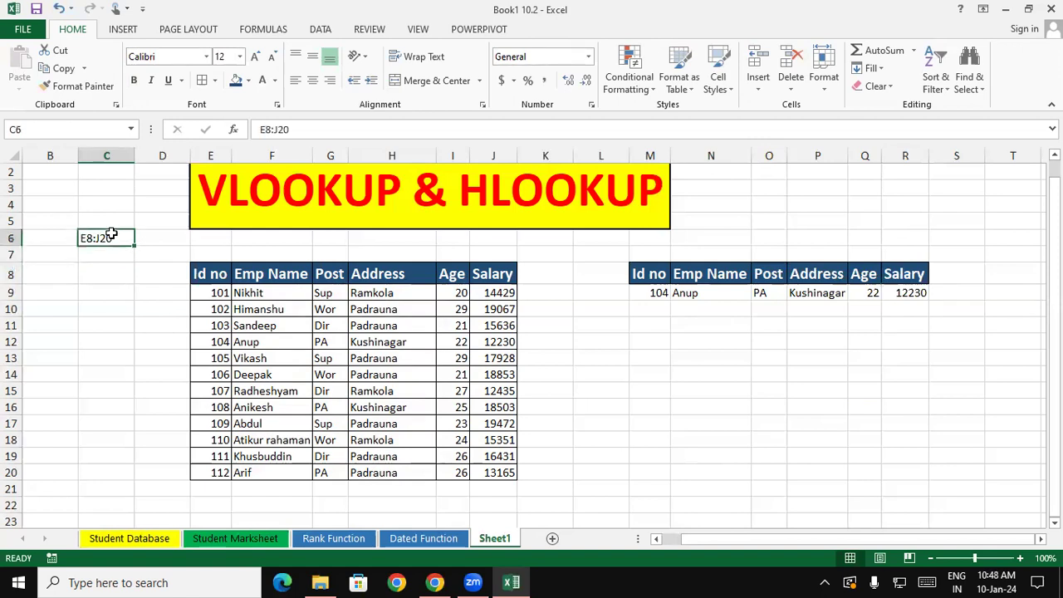
{"action": "left_click", "coordinate": [747, 294]}
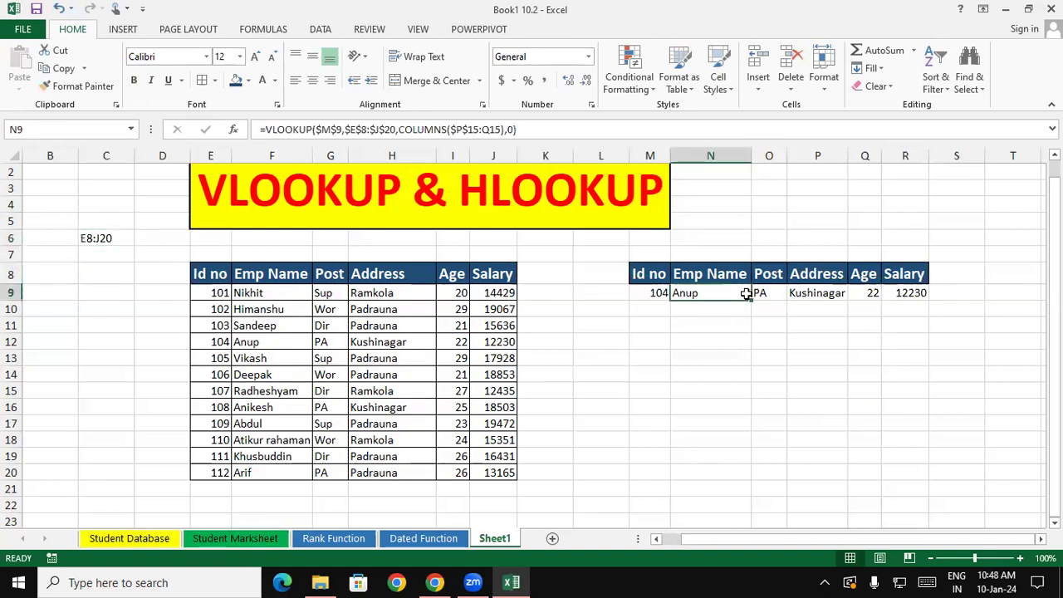
Step: In N9, start =VLOOKUP with lookup value $M$9 and table array $E$8:$J$20
{"action": "double_click", "coordinate": [746, 294]}
{"action": "type", "text": "=c"}
{"action": "key", "text": "BackSpace"}
{"action": "type", "text": "VLOOKUP("}
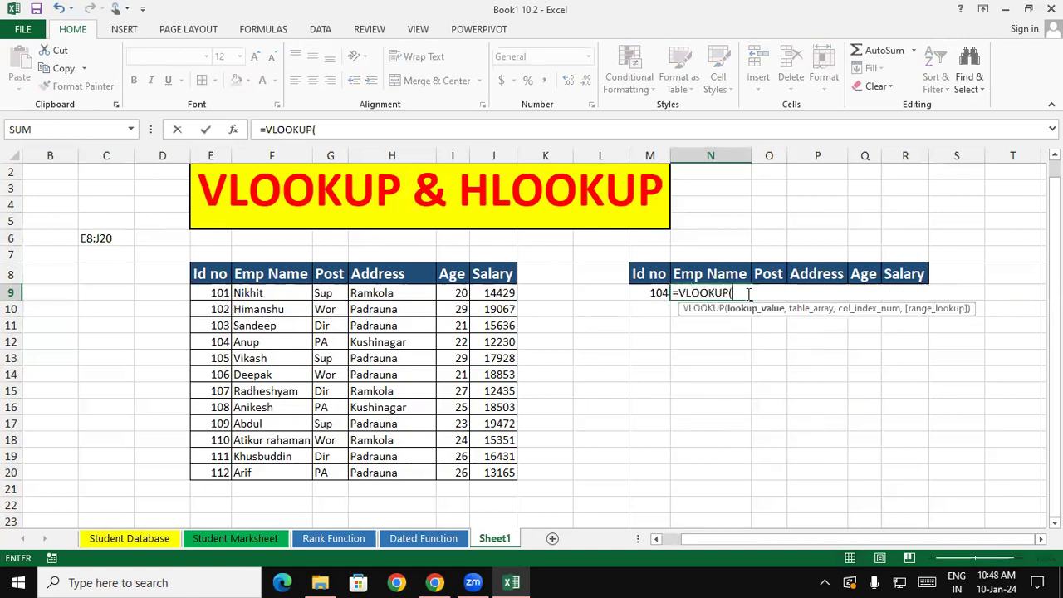
{"action": "left_click", "coordinate": [658, 292]}
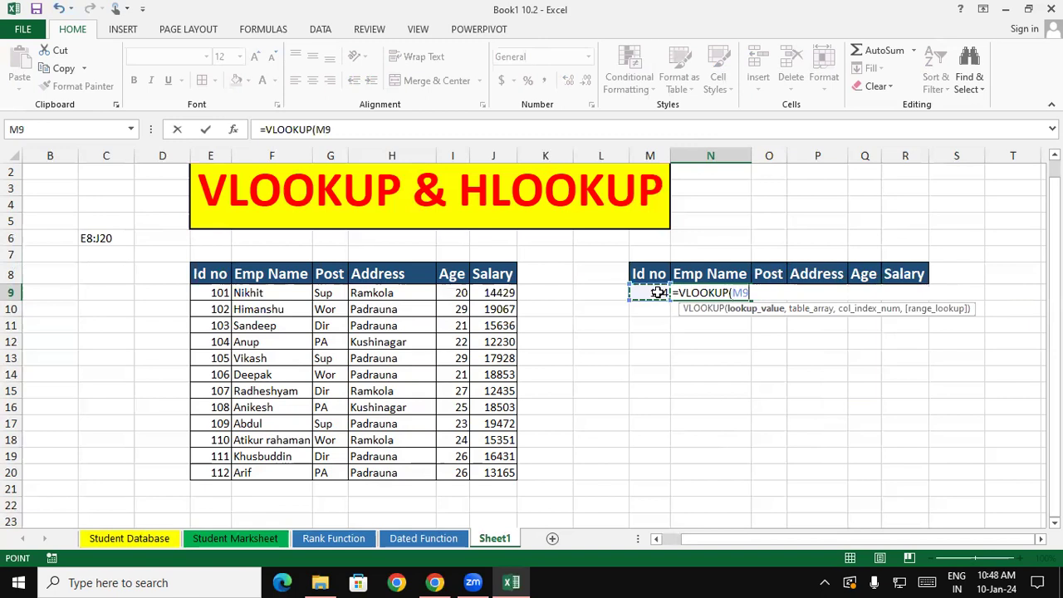
{"action": "key", "text": "F4"}
{"action": "type", "text": "$M$9,"}
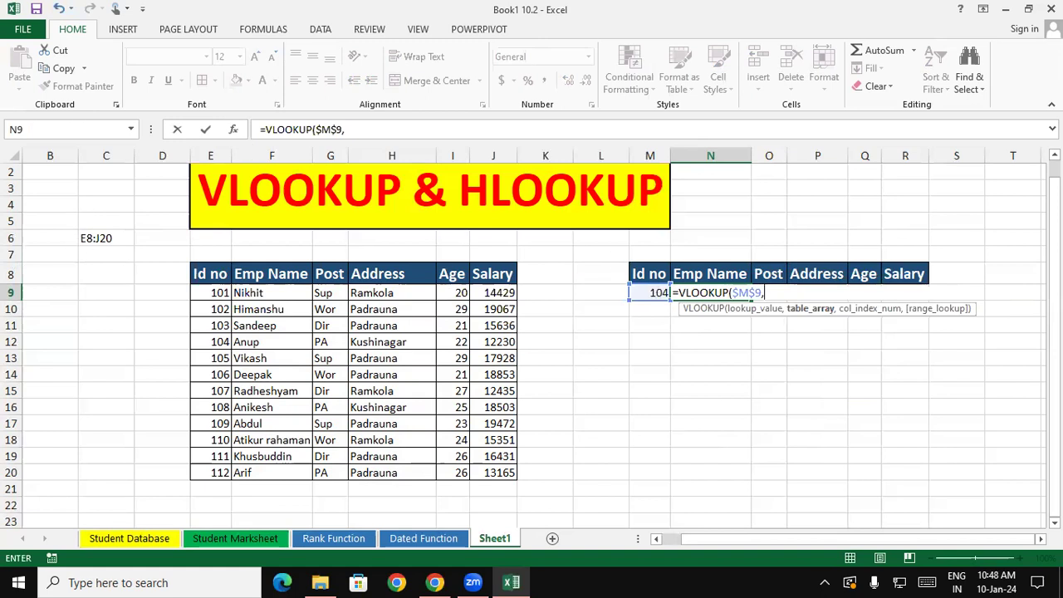
{"action": "type", "text": "E8:J"}
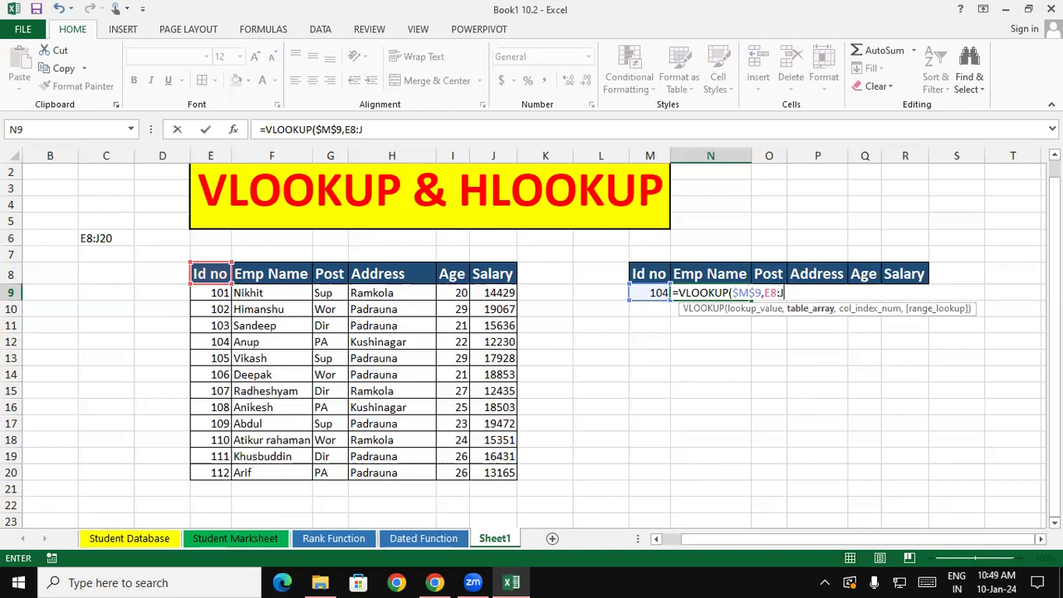
{"action": "type", "text": "20"}
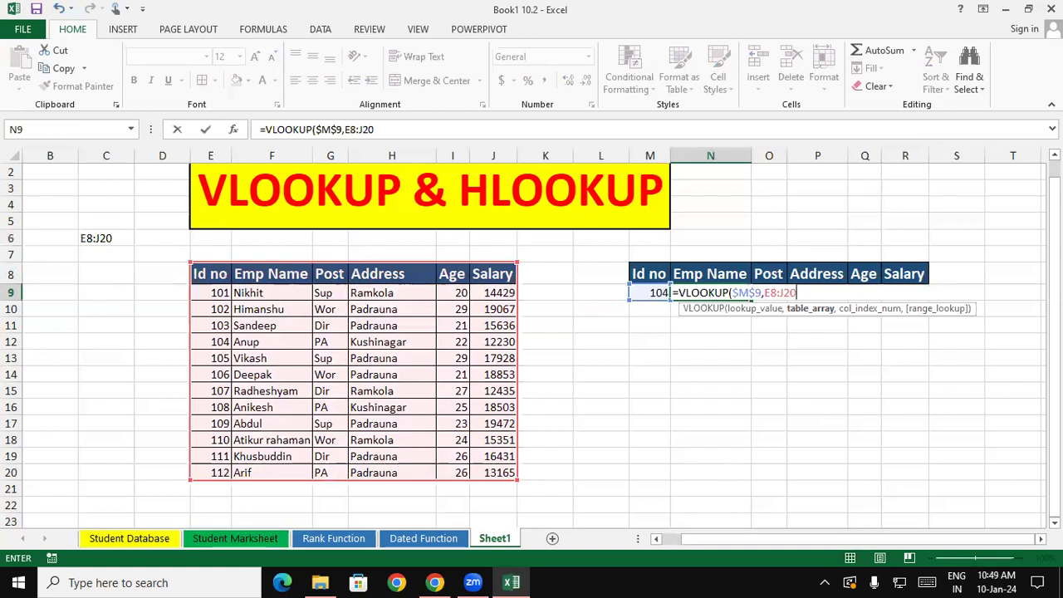
{"action": "key", "text": "F4"}
{"action": "key", "text": "F2"}
{"action": "key", "text": "F4"}
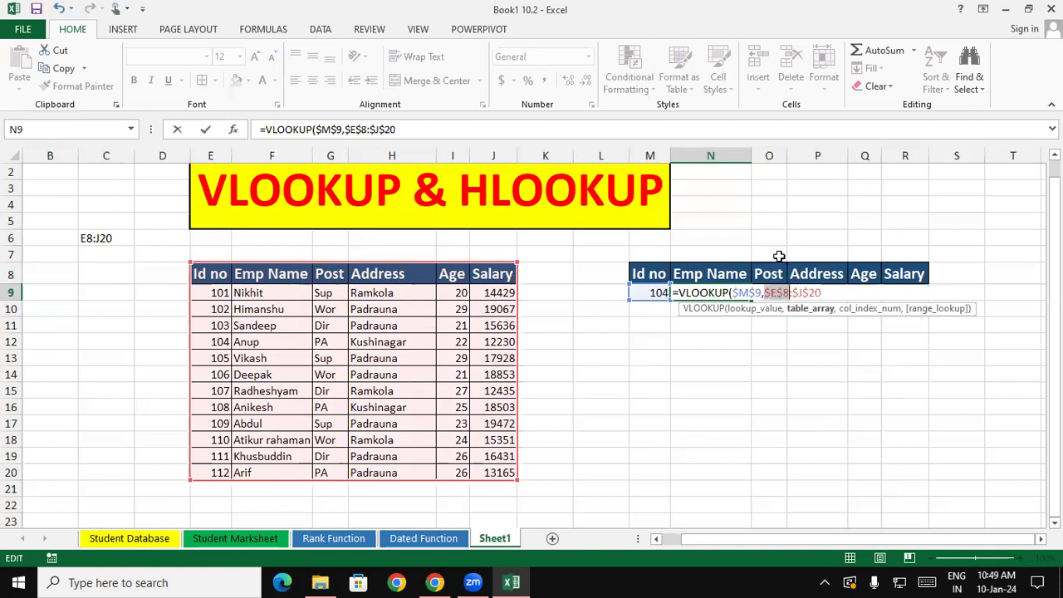
Step: Finish the formula with a COLUMNS($P$13:Q13) column index and exact match 0
{"action": "left_click", "coordinate": [839, 296]}
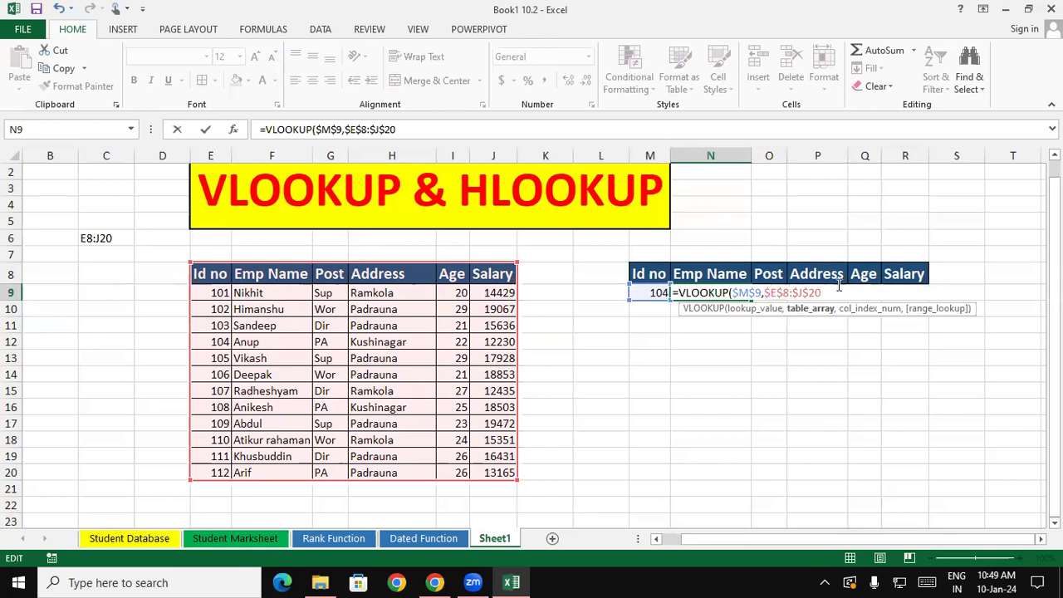
{"action": "type", "text": ","}
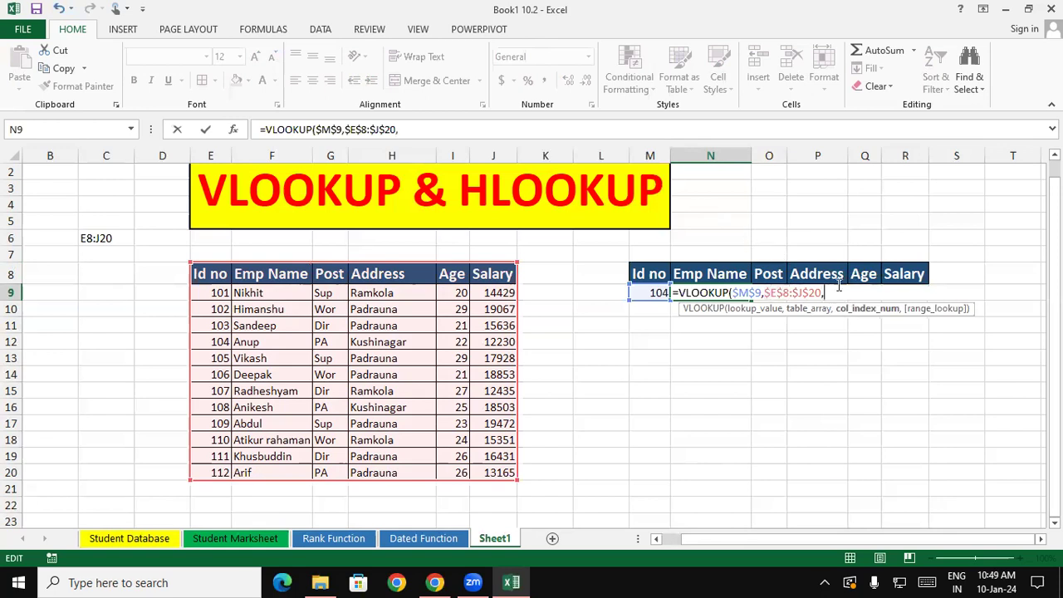
{"action": "type", "text": "COLU"}
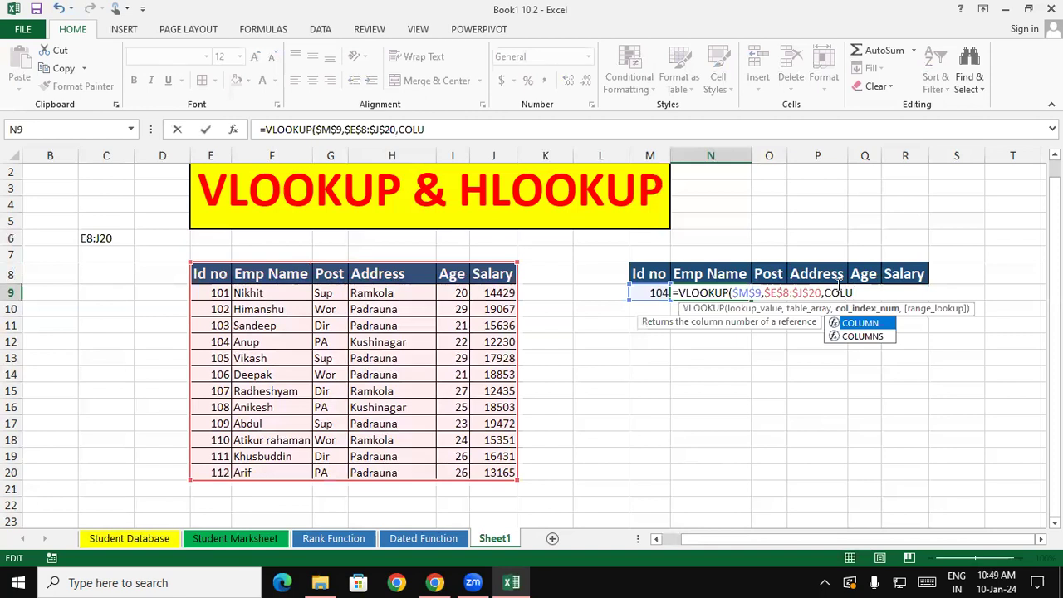
{"action": "key", "text": "Down"}
{"action": "key", "text": "Tab"}
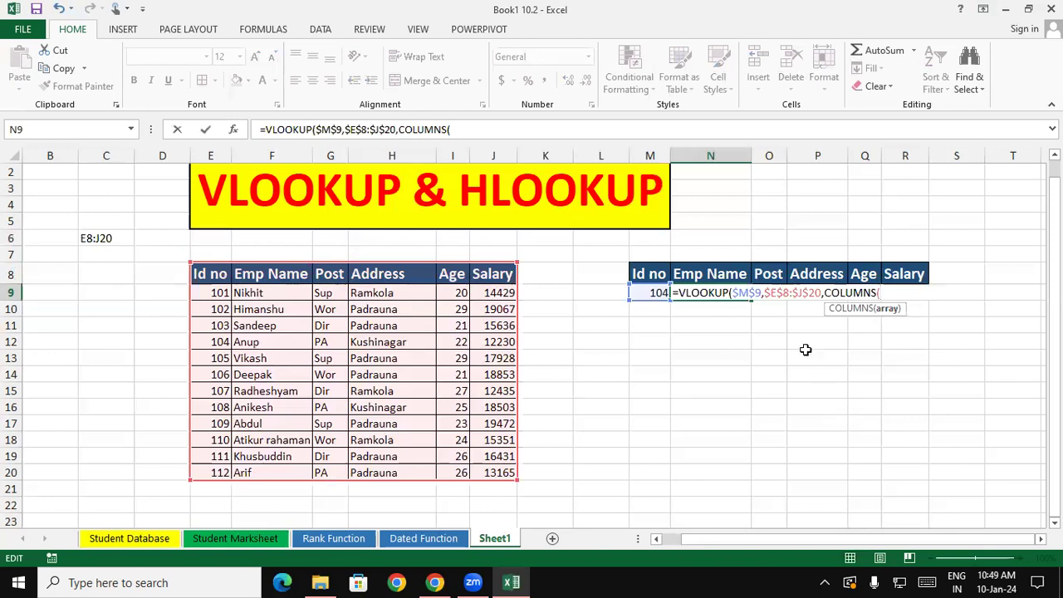
{"action": "left_click", "coordinate": [840, 356]}
{"action": "left_click_drag", "start_coordinate": [840, 355], "coordinate": [874, 357]}
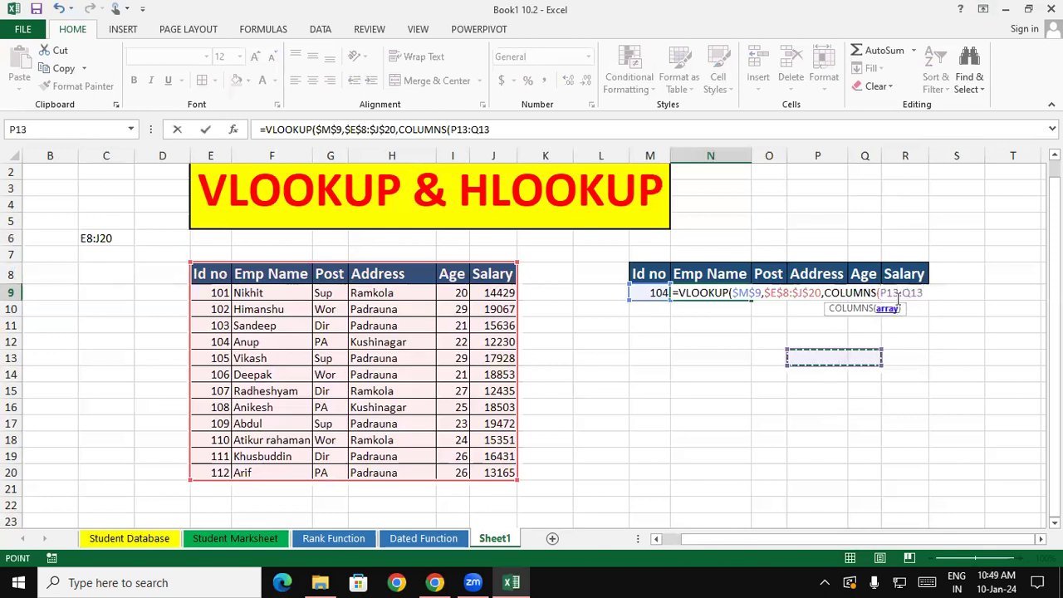
{"action": "key", "text": "F2"}
{"action": "key", "text": "F4"}
{"action": "left_click", "coordinate": [957, 294]}
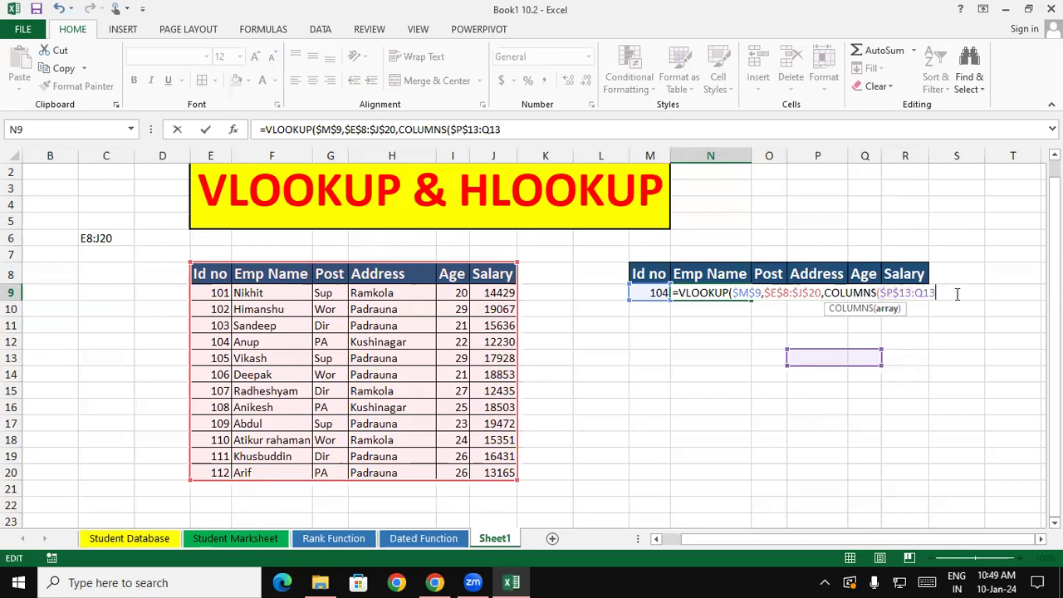
{"action": "type", "text": "),0"}
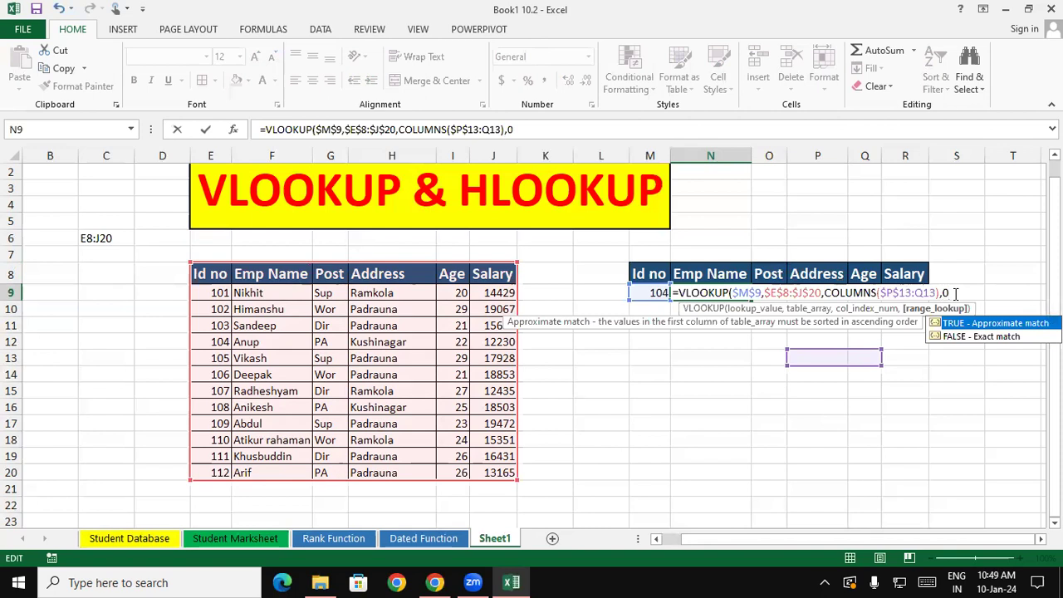
{"action": "type", "text": ")"}
{"action": "key", "text": "Return"}
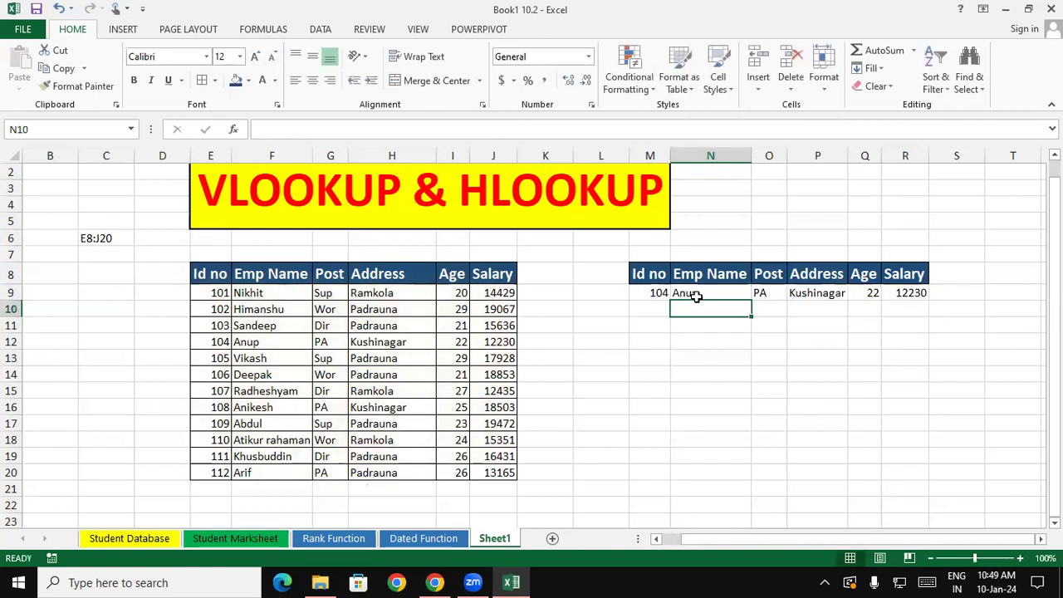
{"action": "left_click", "coordinate": [696, 296]}
{"action": "left_click_drag", "start_coordinate": [751, 300], "coordinate": [921, 299]}
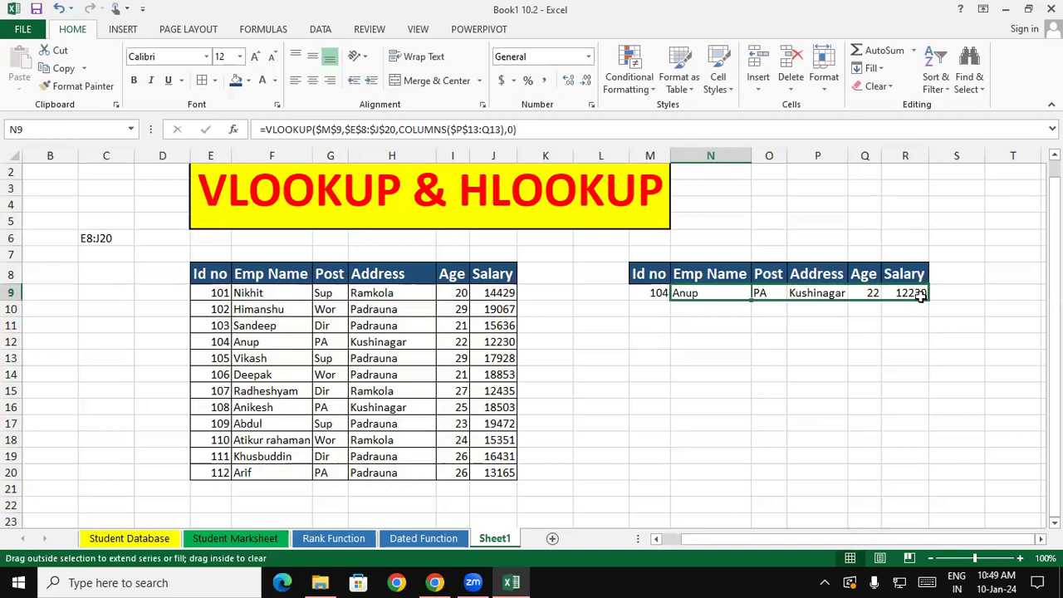
{"action": "left_click", "coordinate": [905, 309]}
{"action": "left_click", "coordinate": [892, 335]}
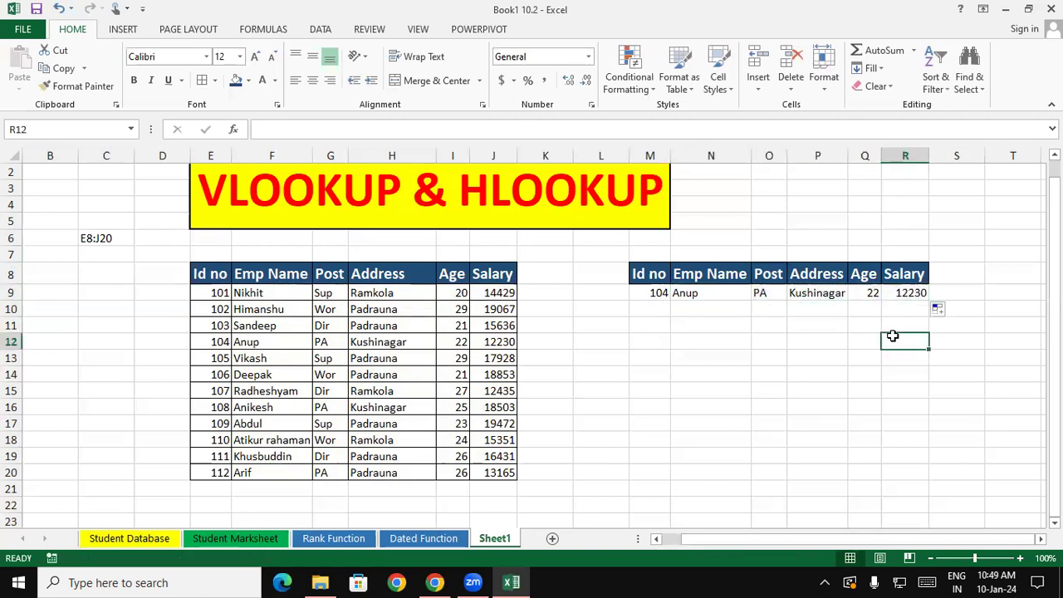
{"action": "left_click_drag", "start_coordinate": [661, 268], "coordinate": [911, 290]}
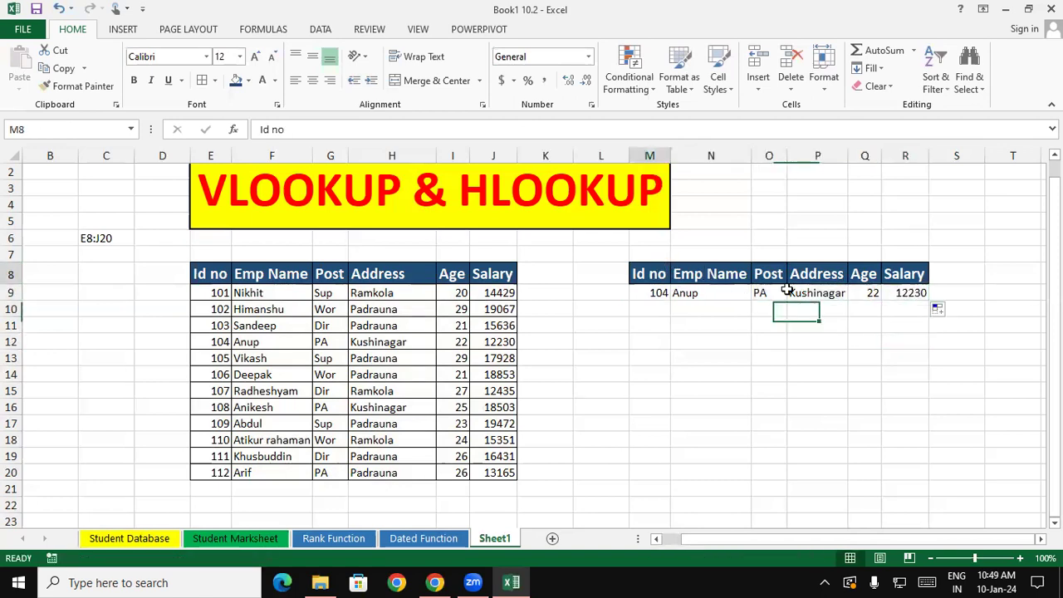
{"action": "left_click", "coordinate": [201, 79]}
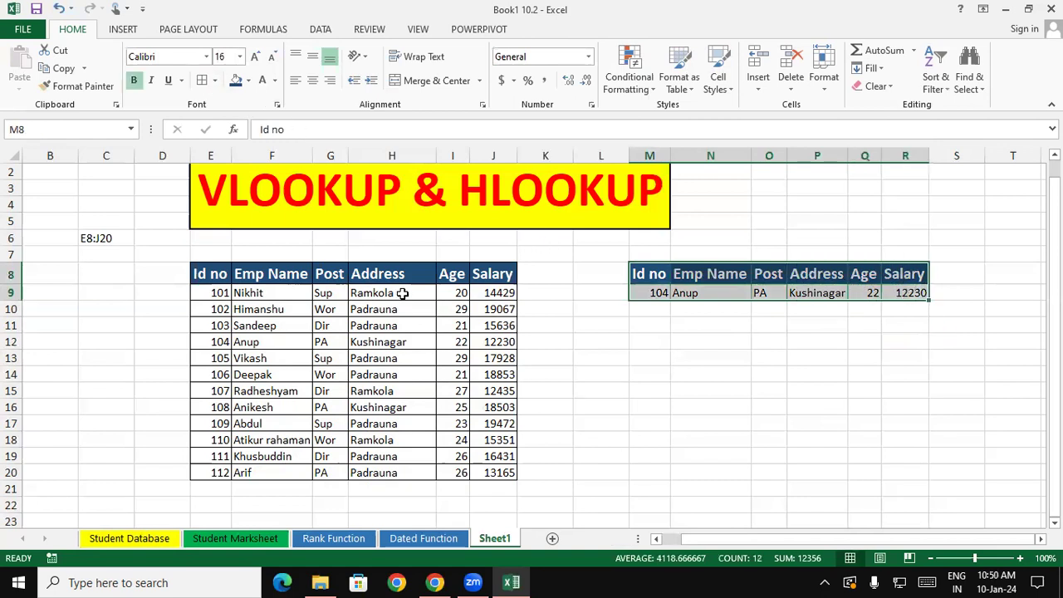
{"action": "left_click", "coordinate": [608, 427]}
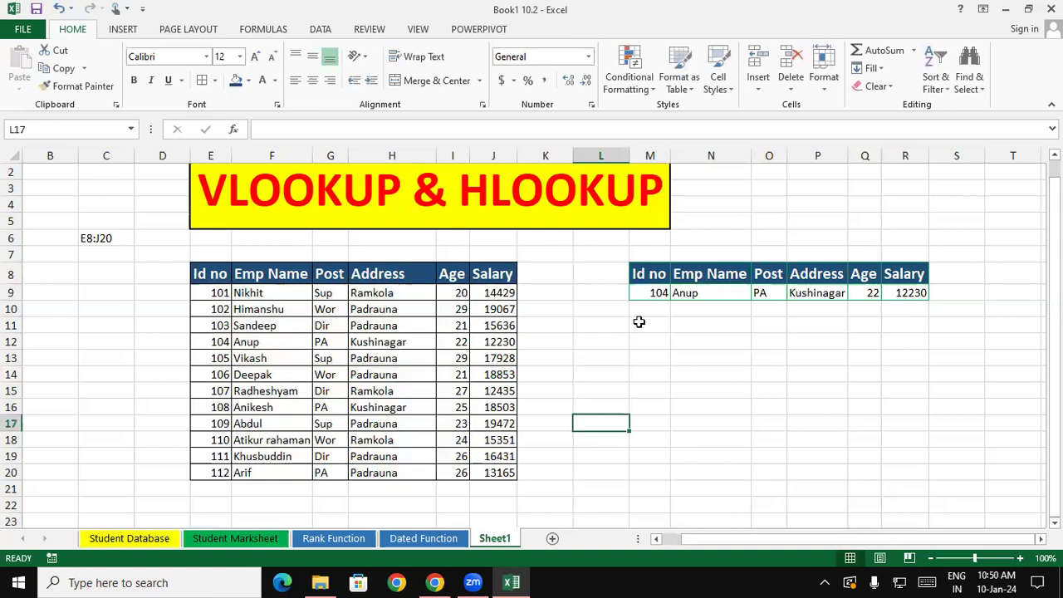
{"action": "mouse_move", "coordinate": [652, 292]}
{"action": "left_mouse_down"}
{"action": "mouse_move", "coordinate": [955, 294]}
{"action": "mouse_move", "coordinate": [921, 294]}
{"action": "left_mouse_up"}
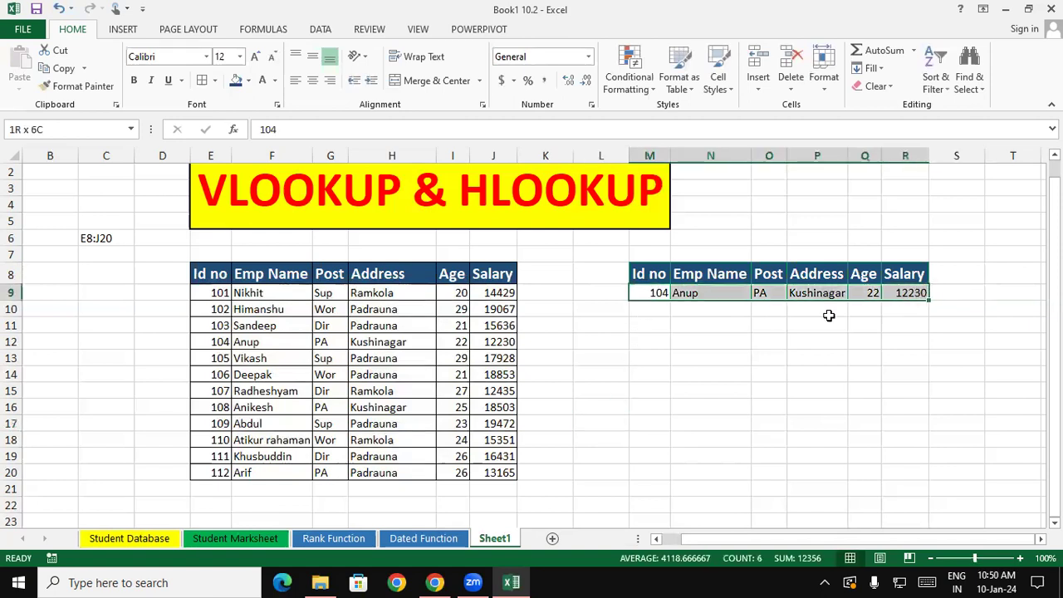
{"action": "left_click", "coordinate": [654, 355]}
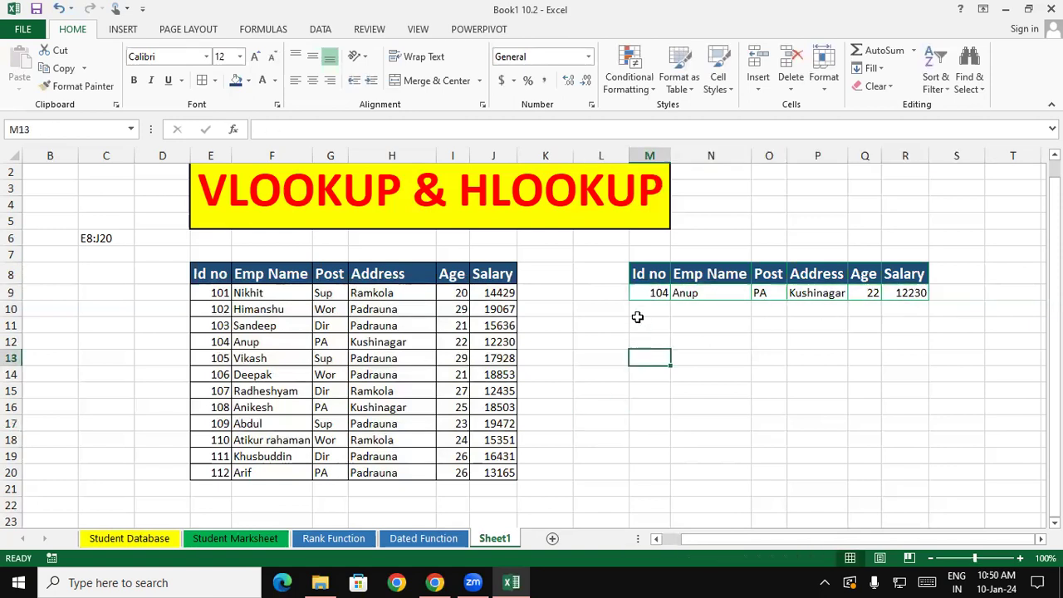
Step: Enter lookup Ids 107, 110, 111 and finally 112 in M9, watching the results update
{"action": "left_click", "coordinate": [640, 292]}
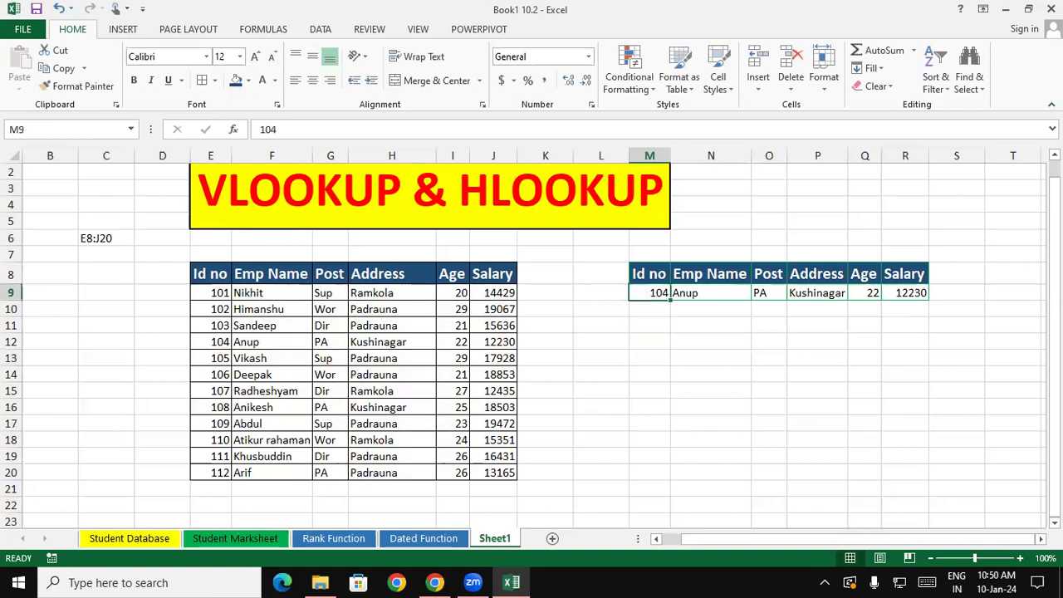
{"action": "type", "text": "107"}
{"action": "key", "text": "Return"}
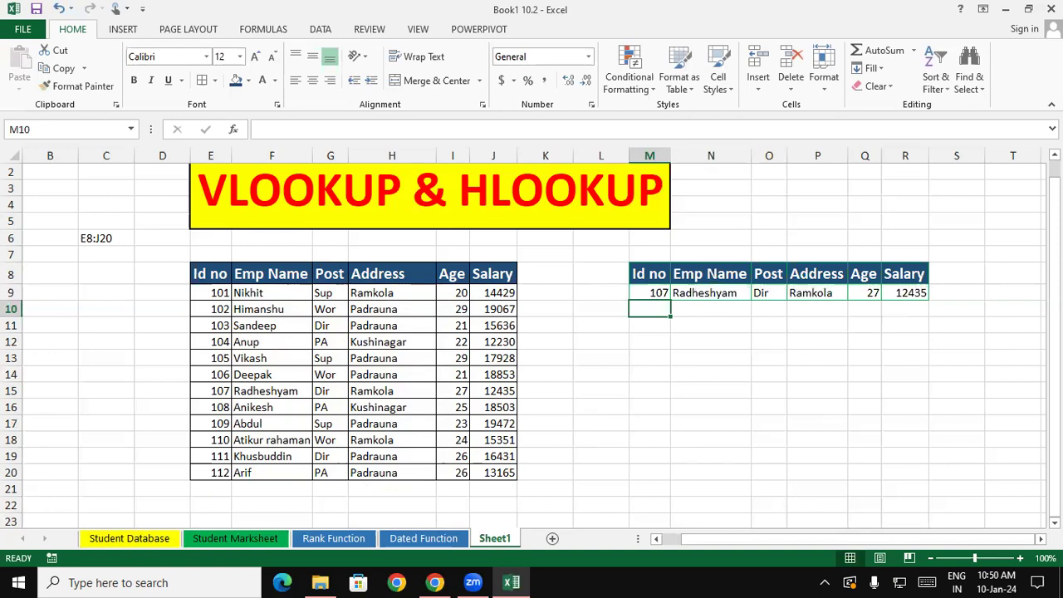
{"action": "left_click", "coordinate": [649, 293]}
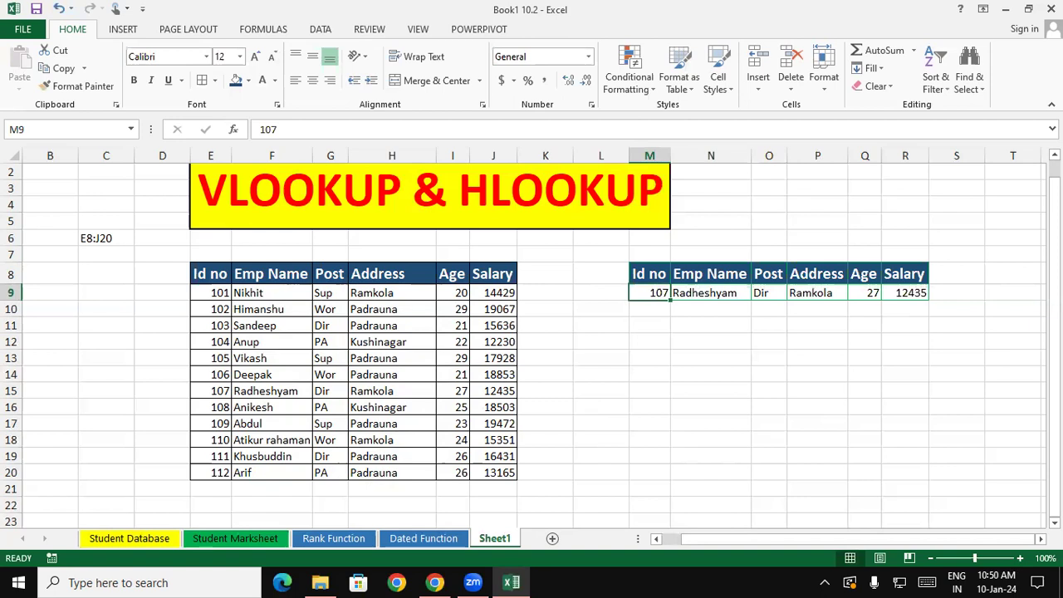
{"action": "type", "text": "110"}
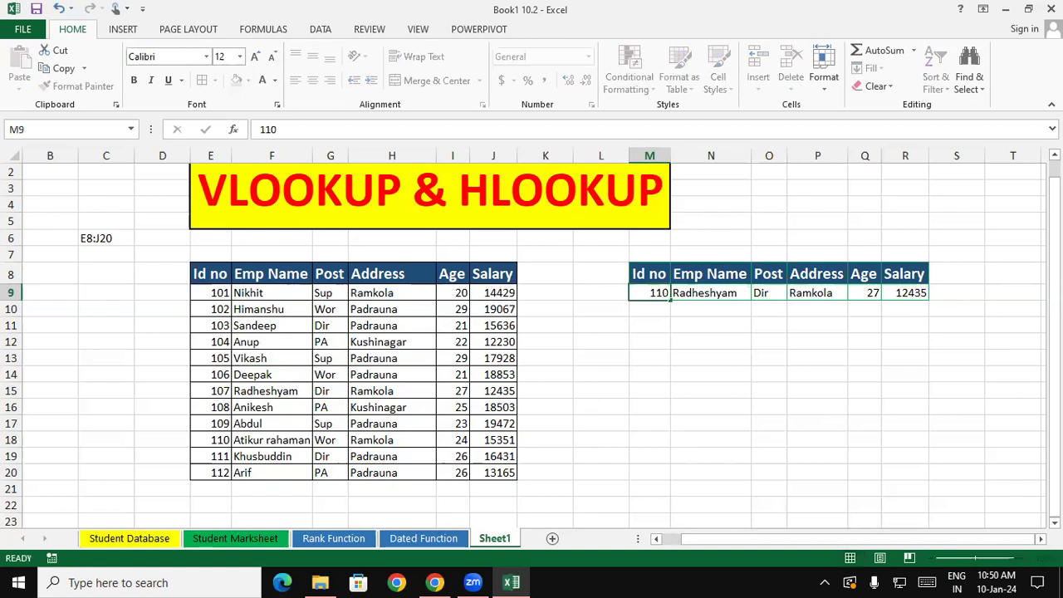
{"action": "key", "text": "Return"}
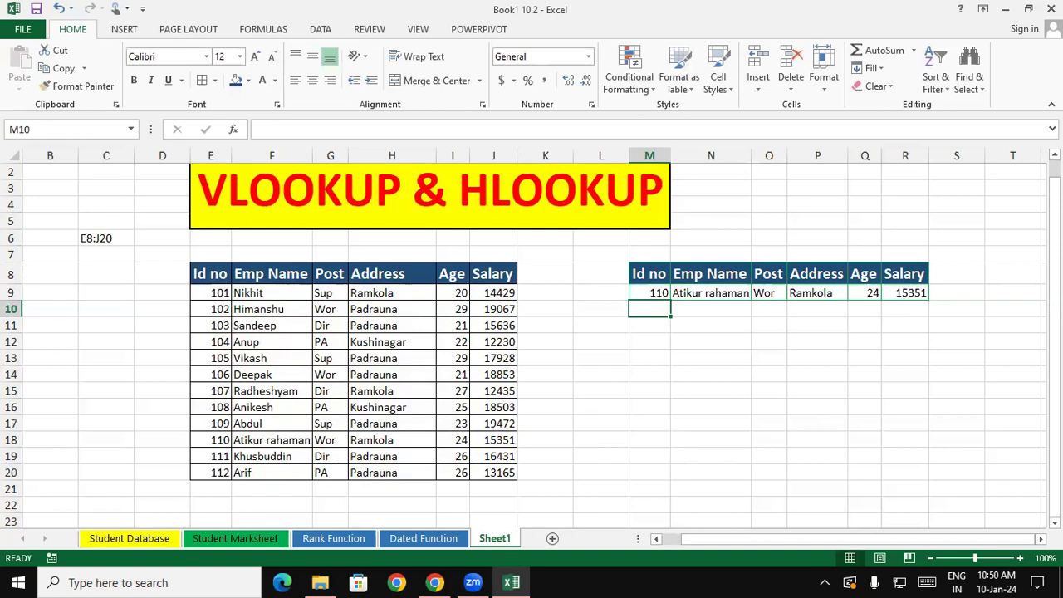
{"action": "left_click", "coordinate": [650, 292]}
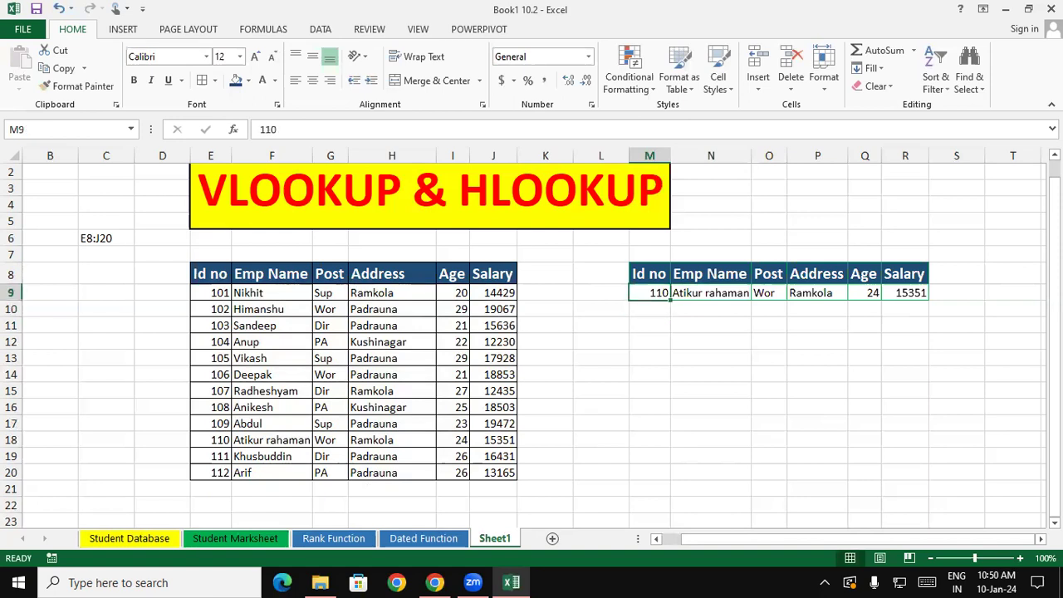
{"action": "type", "text": "111"}
{"action": "key", "text": "Return"}
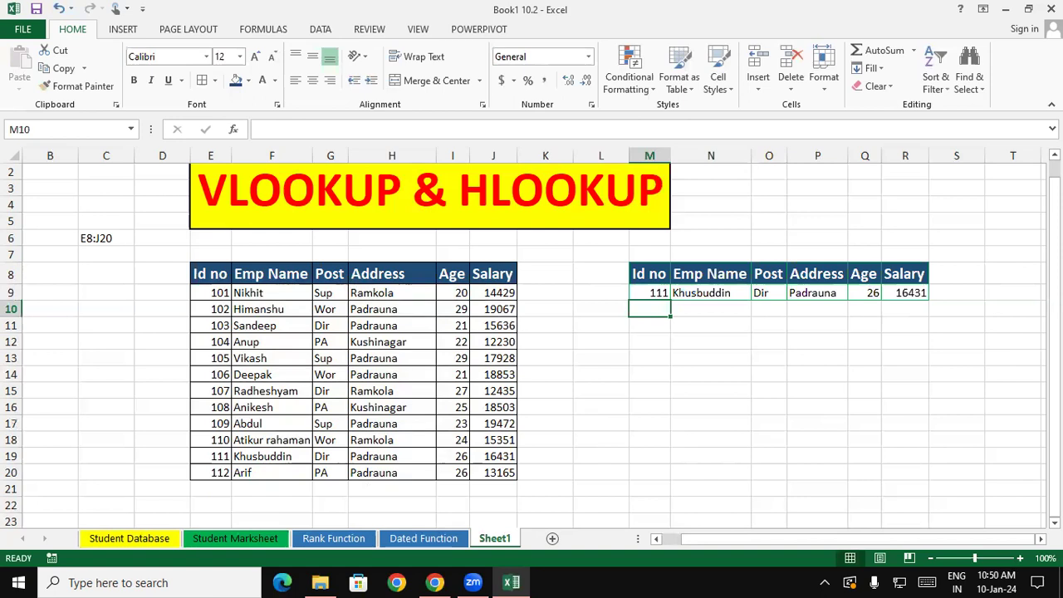
{"action": "left_click", "coordinate": [650, 292]}
{"action": "type", "text": "112"}
{"action": "key", "text": "Return"}
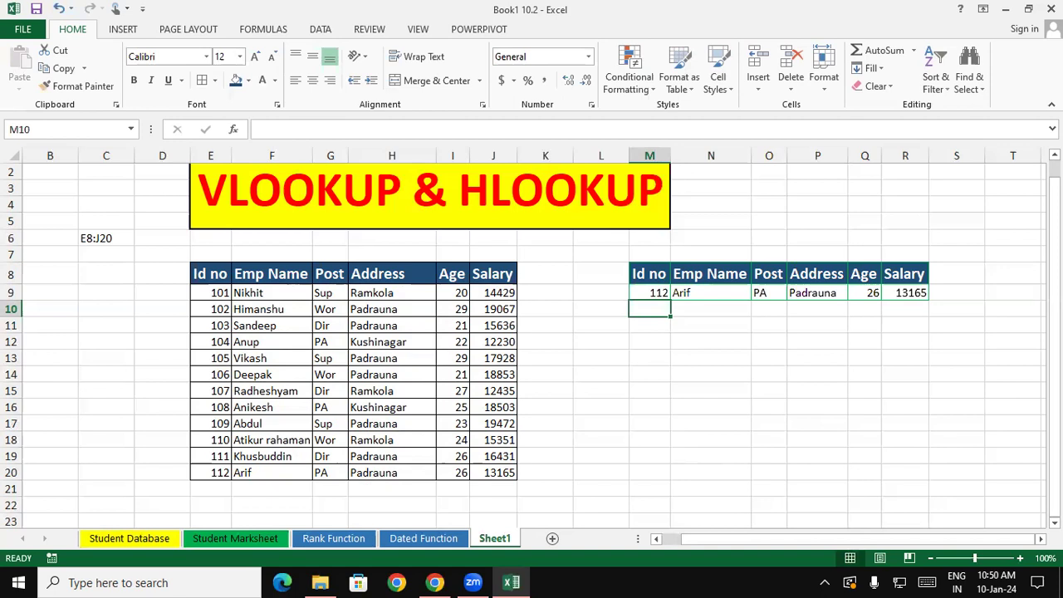
Step: Enter Id 113 in E21 and the new employee's name in F21
{"action": "left_click", "coordinate": [226, 485]}
{"action": "type", "text": "113"}
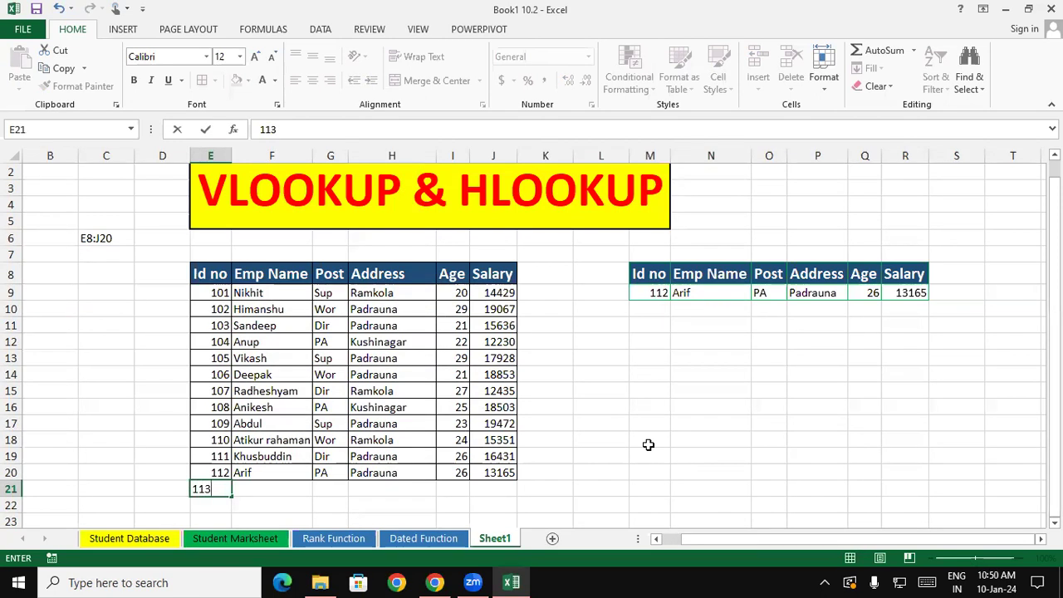
{"action": "key", "text": "Right"}
{"action": "key", "text": "Right"}
{"action": "key", "text": "Right"}
{"action": "key", "text": "Right"}
{"action": "key", "text": "Right"}
{"action": "key", "text": "Right"}
{"action": "key", "text": "Right"}
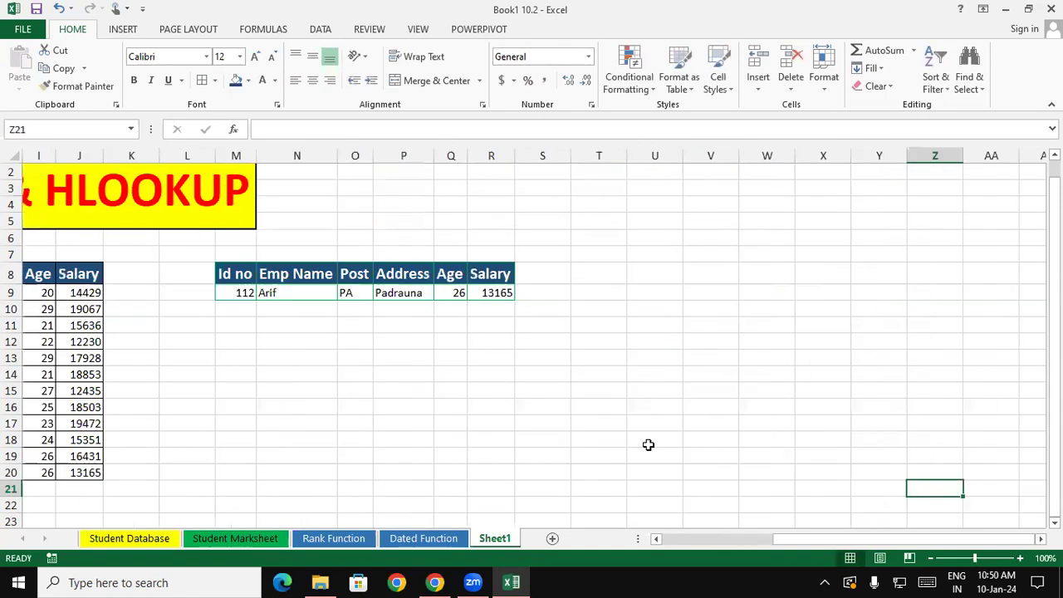
{"action": "scroll", "coordinate": [793, 484], "scroll_direction": "left", "scroll_amount": 5}
{"action": "left_click", "coordinate": [331, 489]}
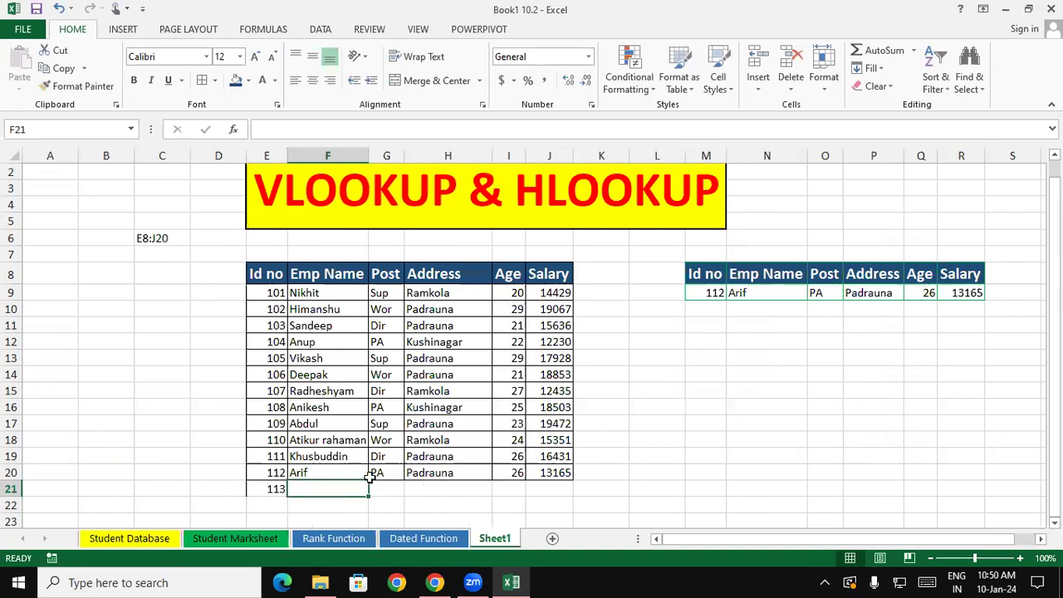
{"action": "type", "text": "rOHAN"}
{"action": "key", "text": "BackSpace"}
{"action": "key", "text": "BackSpace"}
{"action": "key", "text": "BackSpace"}
{"action": "key", "text": "BackSpace"}
{"action": "key", "text": "BackSpace"}
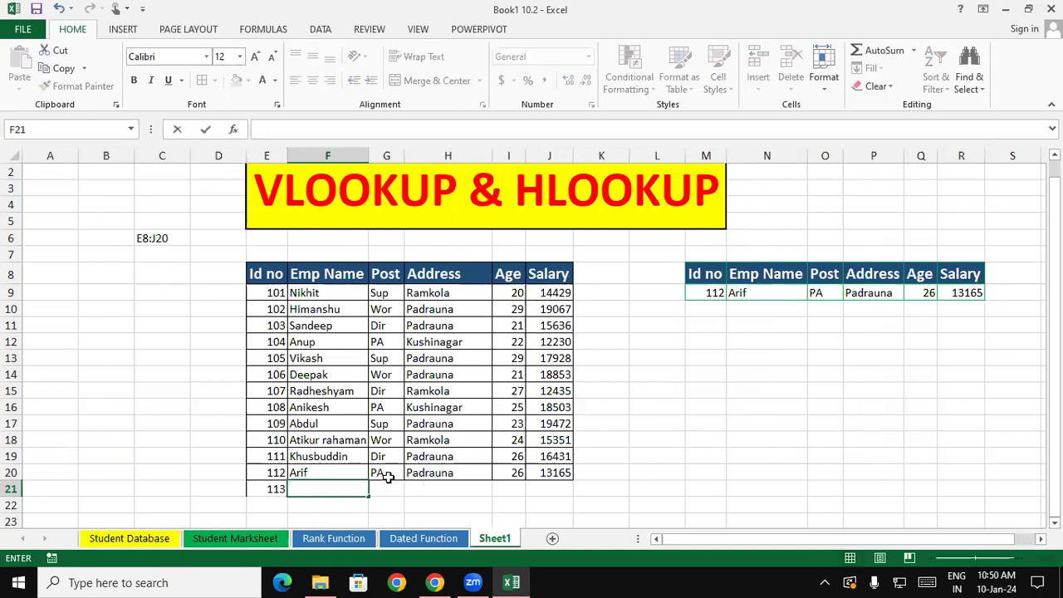
{"action": "type", "text": "Rohan"}
{"action": "key", "text": "Tab"}
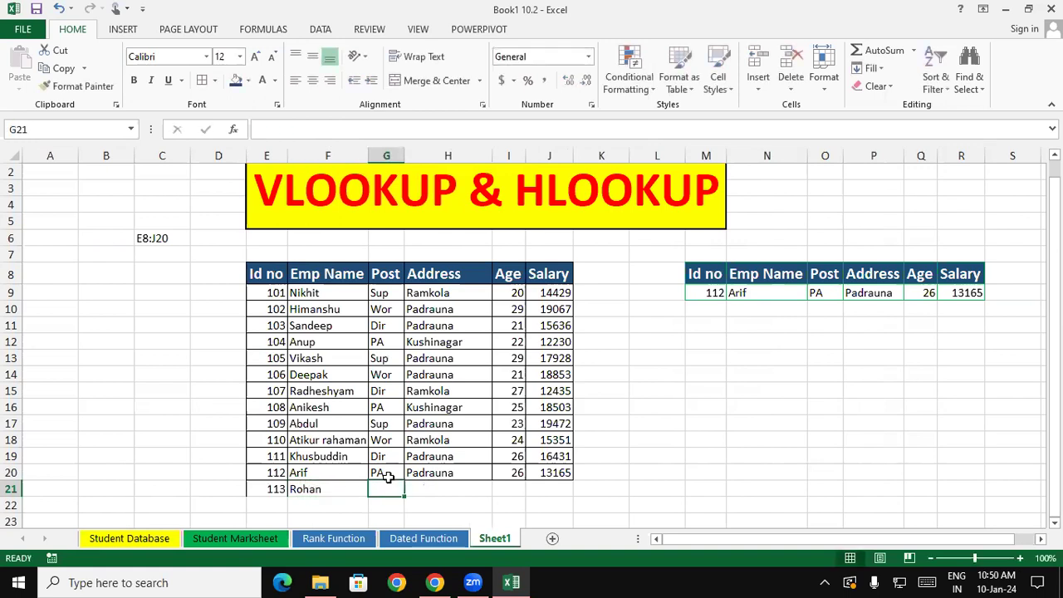
Step: Fill the rest of row 21 with Wor, Ramkola, age 20 and salary 12000
{"action": "type", "text": "Wor"}
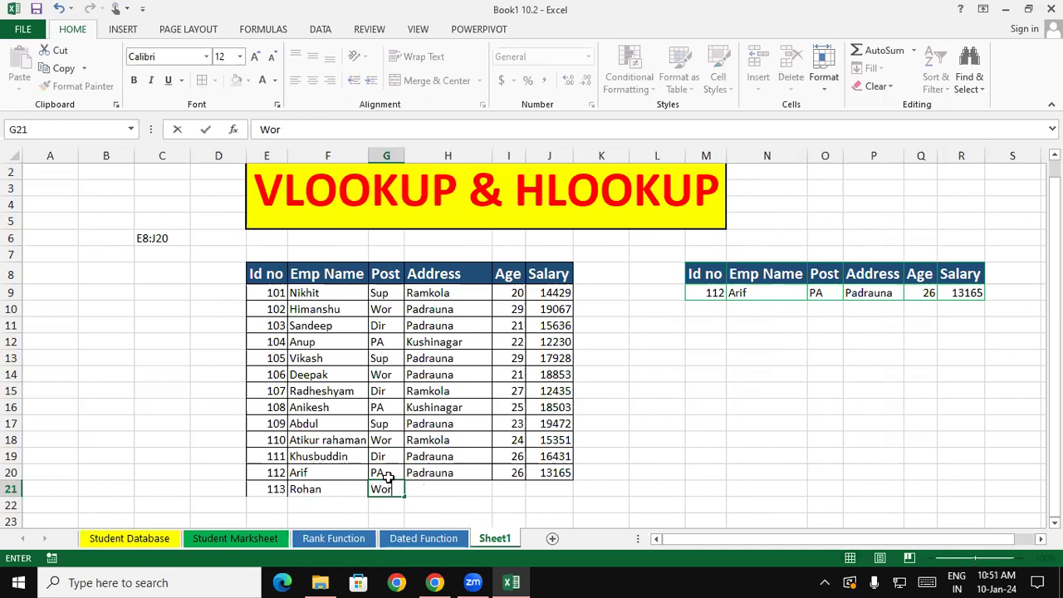
{"action": "key", "text": "Tab"}
{"action": "type", "text": "R"}
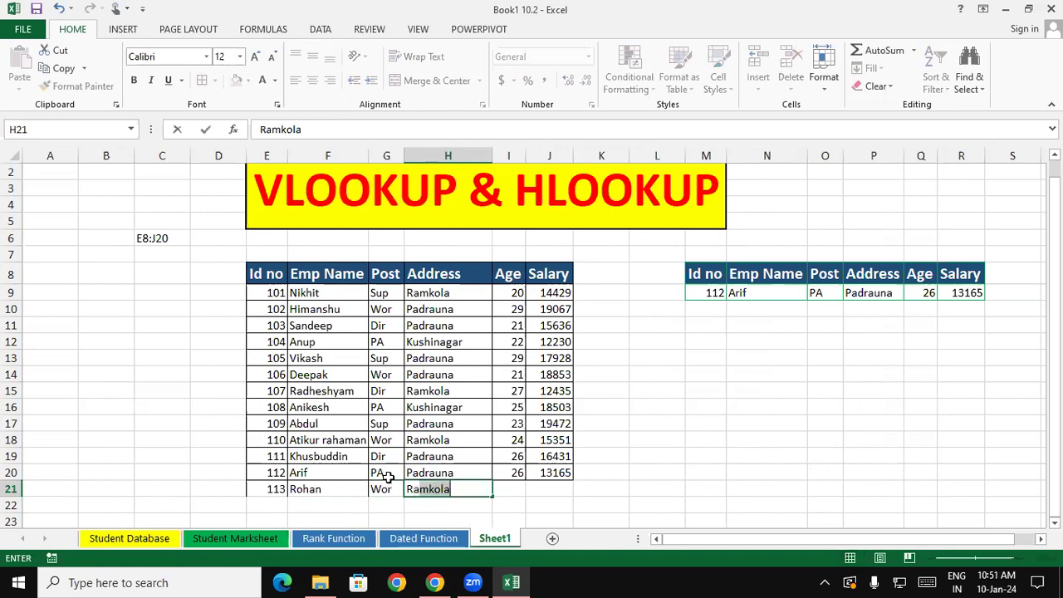
{"action": "key", "text": "Return"}
{"action": "key", "text": "Tab"}
{"action": "key", "text": "Right"}
{"action": "key", "text": "Right"}
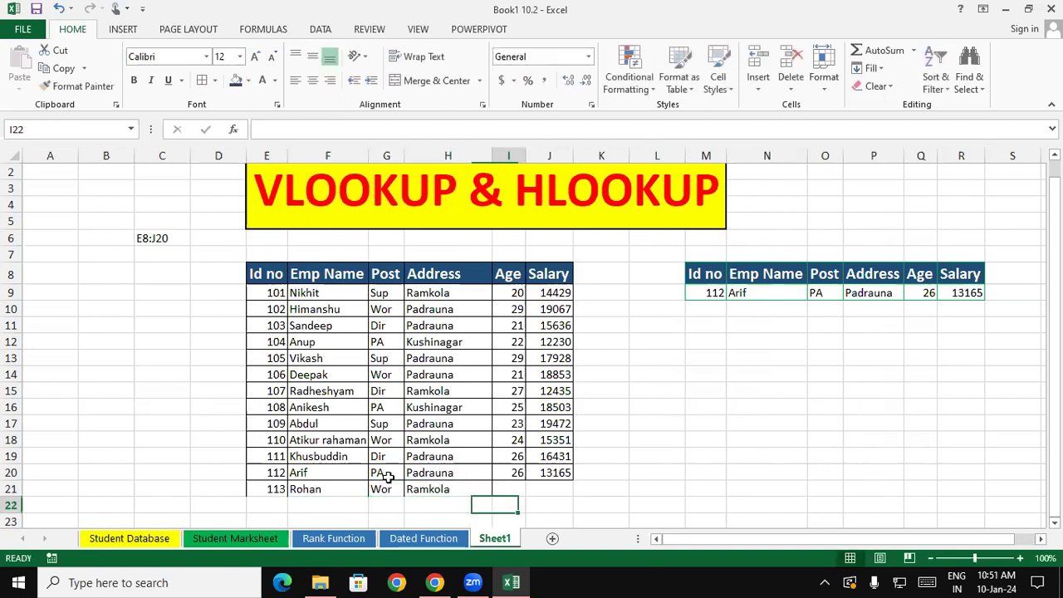
{"action": "key", "text": "Up"}
{"action": "type", "text": "20"}
{"action": "key", "text": "Tab"}
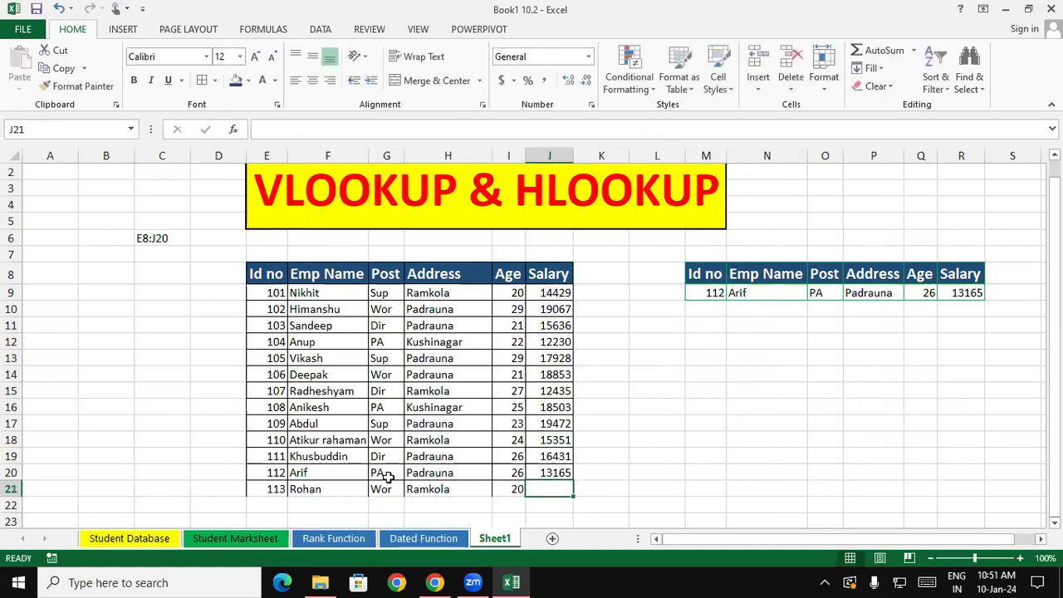
{"action": "type", "text": "1200"}
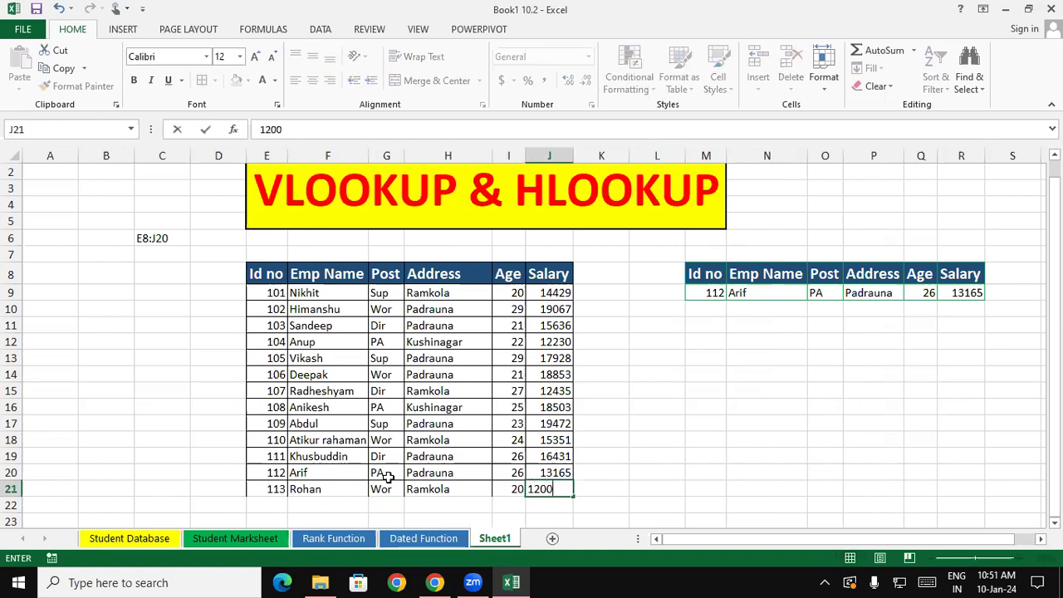
{"action": "type", "text": "0"}
{"action": "key", "text": "Return"}
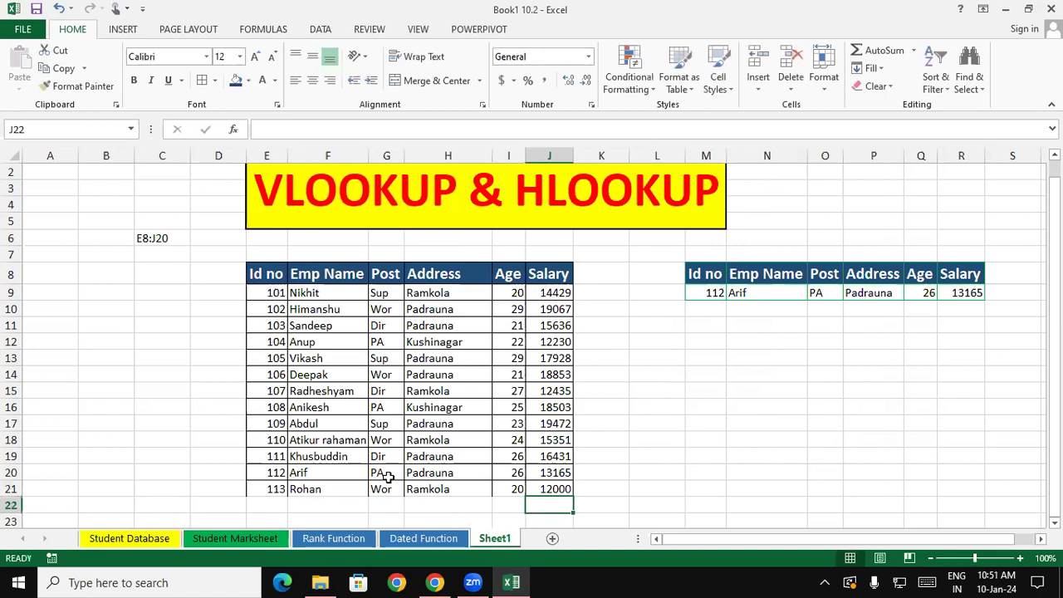
{"action": "left_click", "coordinate": [701, 297]}
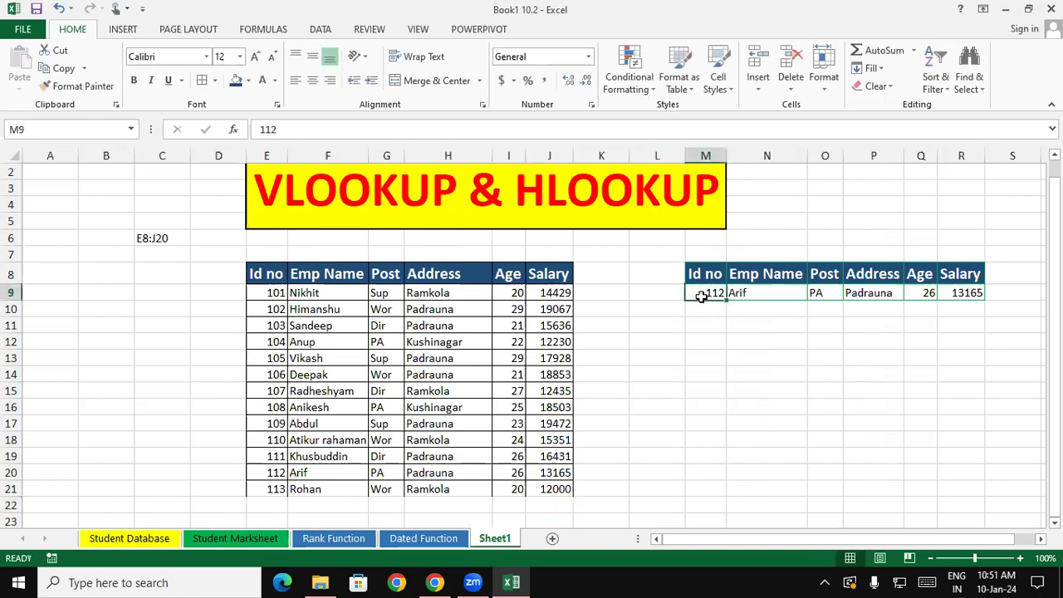
Step: Set the lookup Id to 113 and extend N9's table array to $E$8:$J$25
{"action": "type", "text": "113"}
{"action": "key", "text": "Return"}
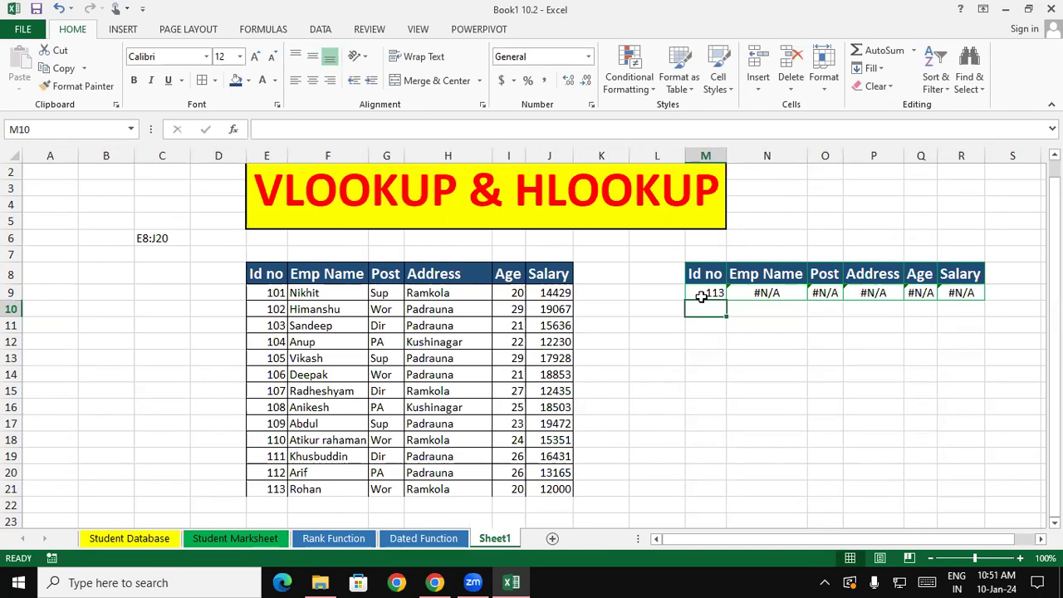
{"action": "double_click", "coordinate": [771, 292]}
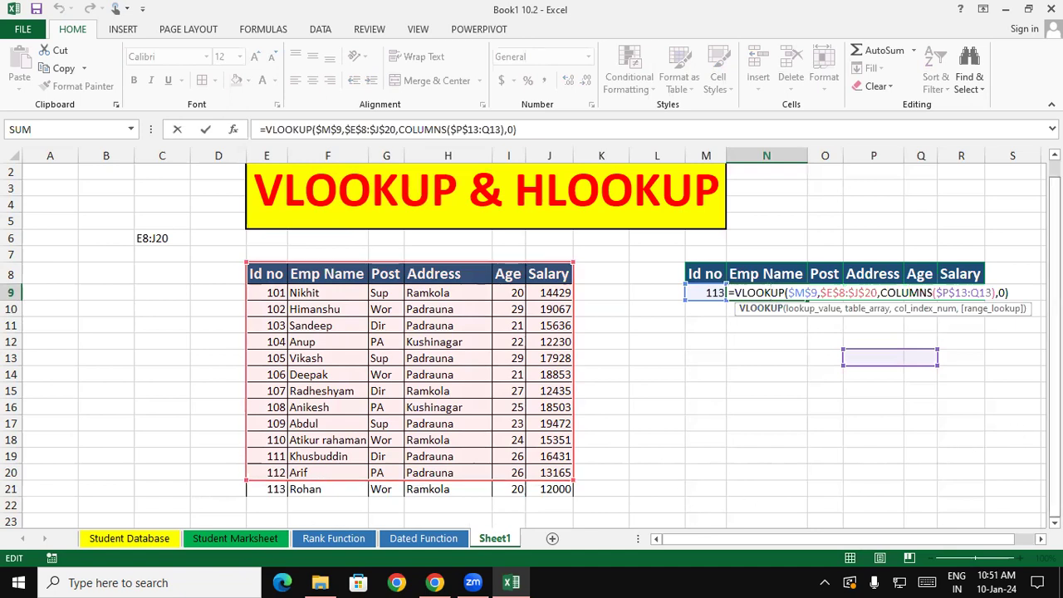
{"action": "left_click", "coordinate": [1054, 522]}
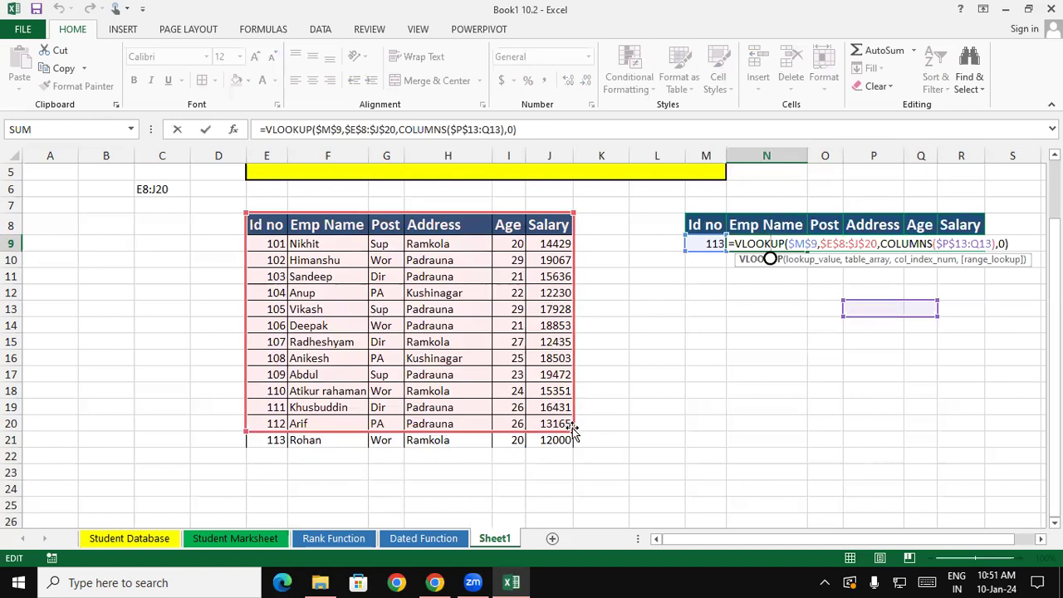
{"action": "left_click_drag", "start_coordinate": [573, 428], "coordinate": [560, 498]}
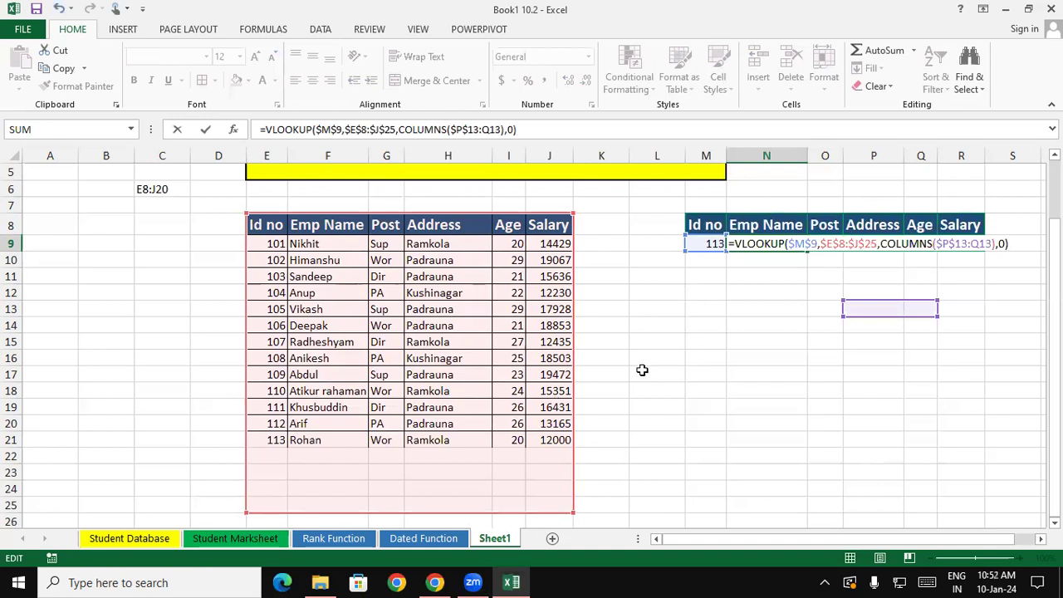
{"action": "key", "text": "Return"}
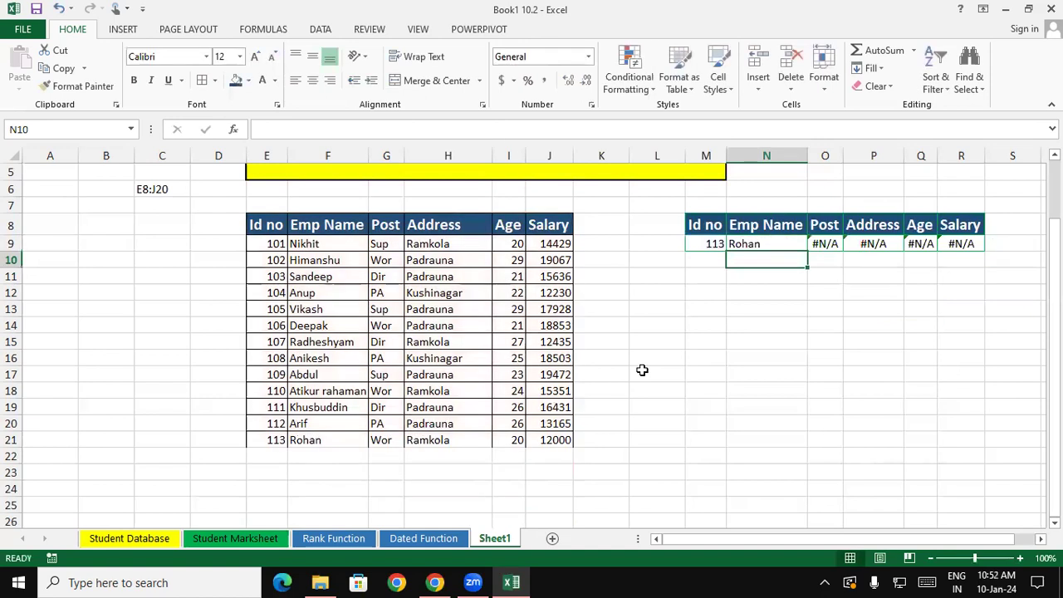
Step: Fill the updated lookup formula from N9 across to R9
{"action": "left_click", "coordinate": [760, 245]}
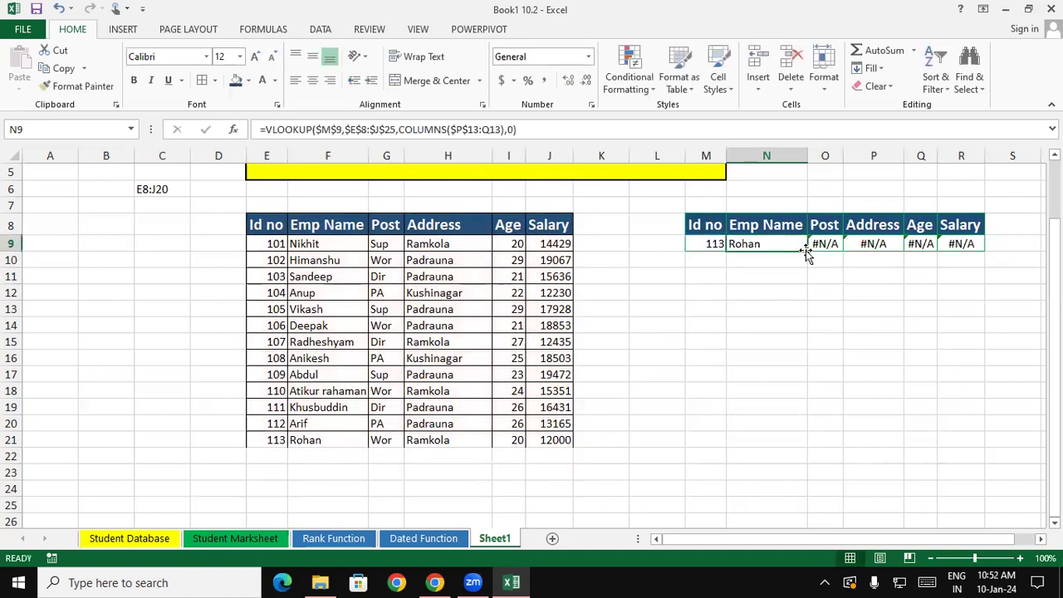
{"action": "left_click_drag", "start_coordinate": [806, 251], "coordinate": [959, 254]}
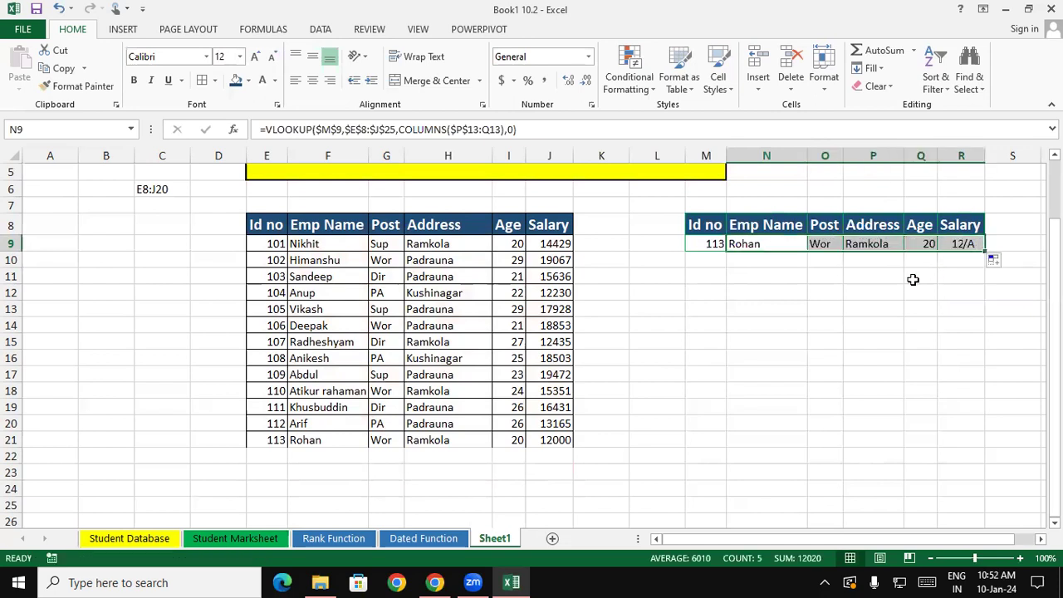
{"action": "left_click", "coordinate": [913, 279]}
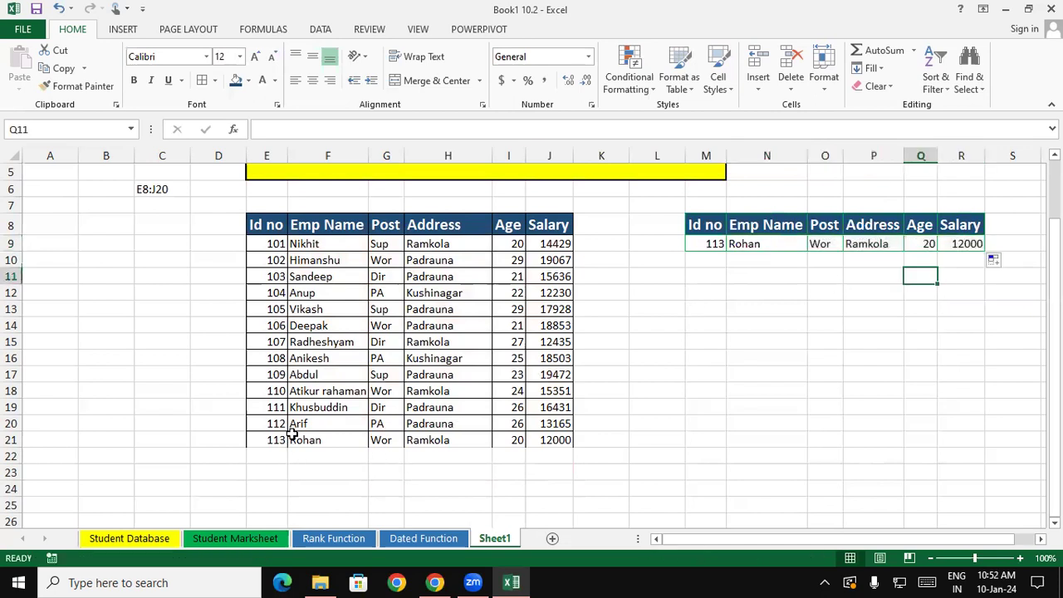
Step: Set the lookup Id in M9 to 114, which returns #N/A across the row
{"action": "left_click", "coordinate": [710, 248]}
{"action": "type", "text": "14"}
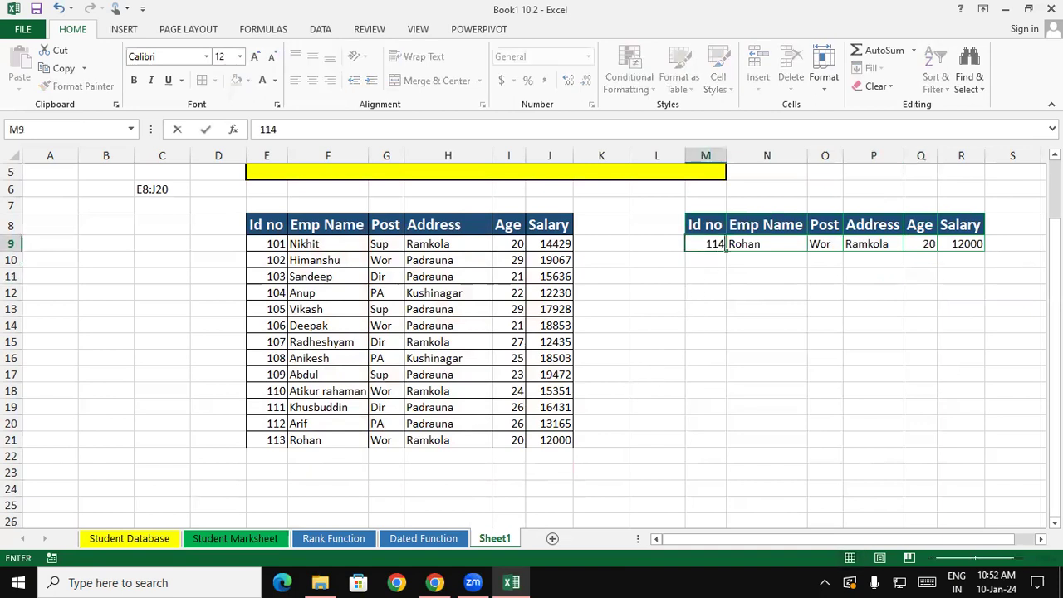
{"action": "key", "text": "Return"}
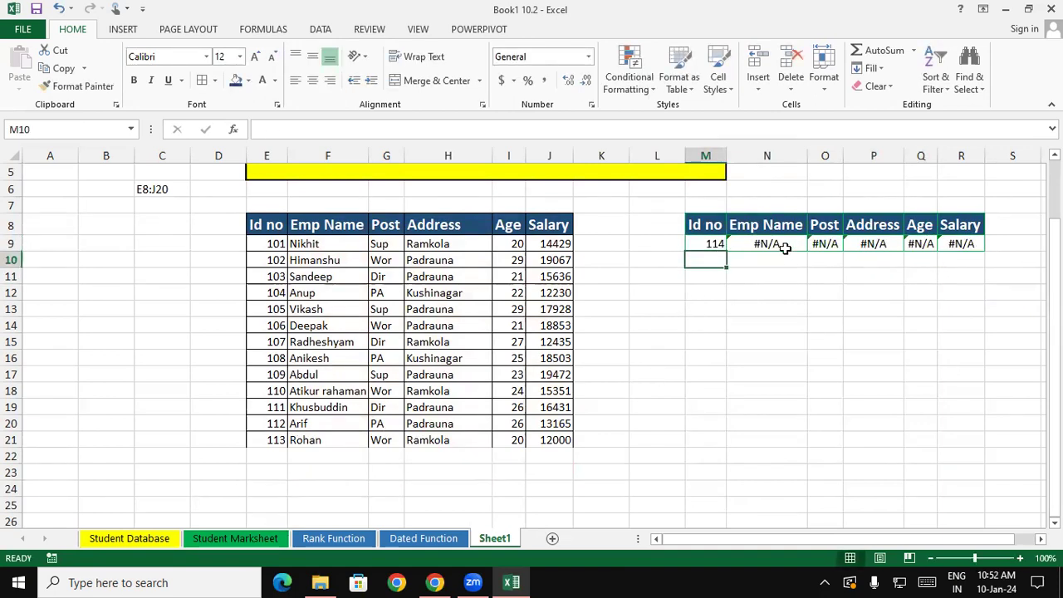
{"action": "left_click_drag", "start_coordinate": [780, 243], "coordinate": [964, 244]}
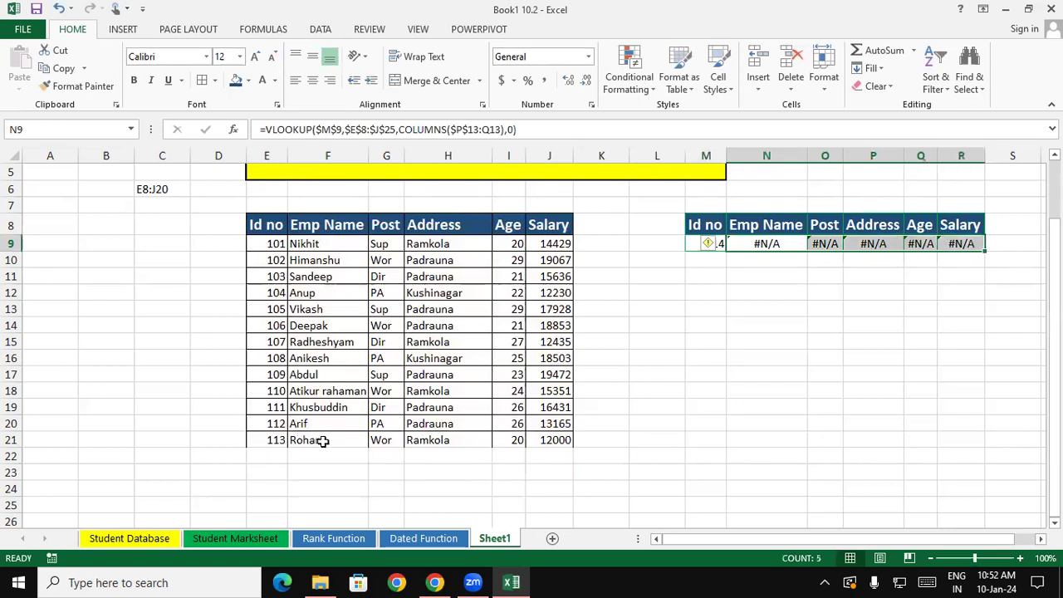
Step: Start row 22 with Id 114 and the new employee's name
{"action": "left_click", "coordinate": [269, 456]}
{"action": "type", "text": "114"}
{"action": "key", "text": "Tab"}
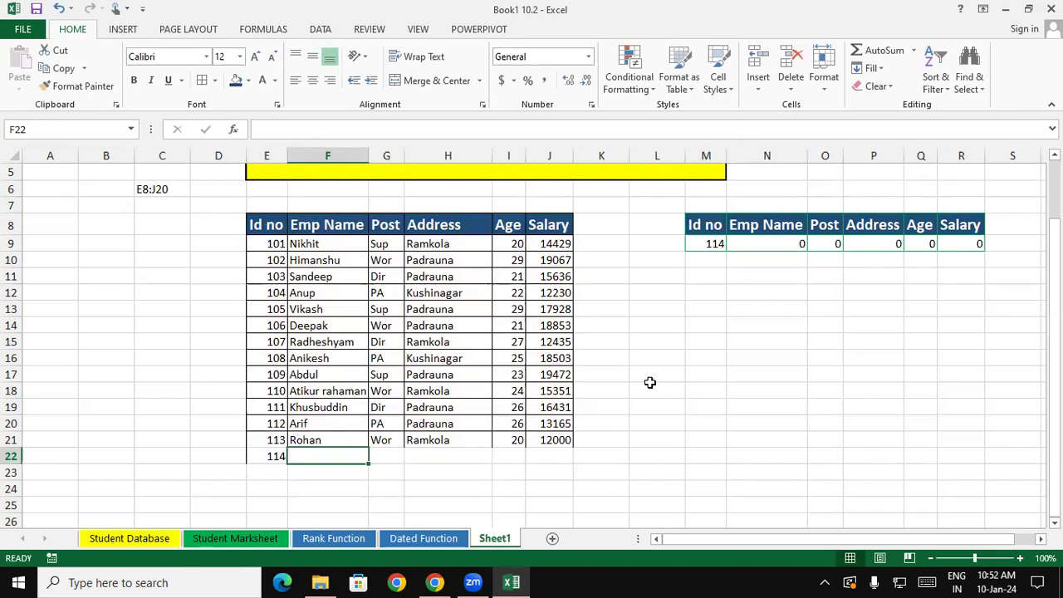
{"action": "type", "text": "Ramesh"}
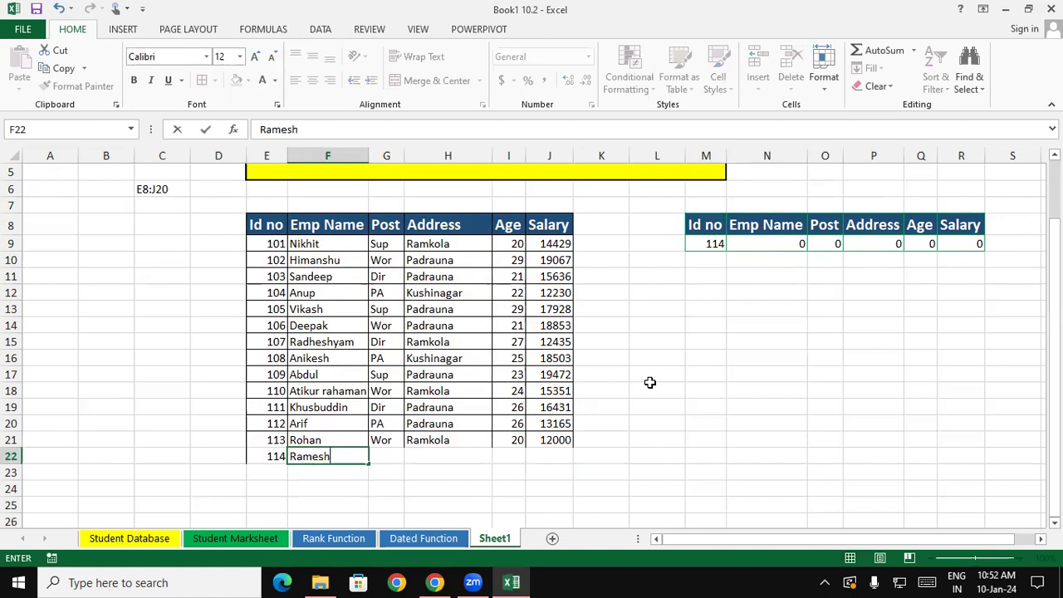
{"action": "key", "text": "Tab"}
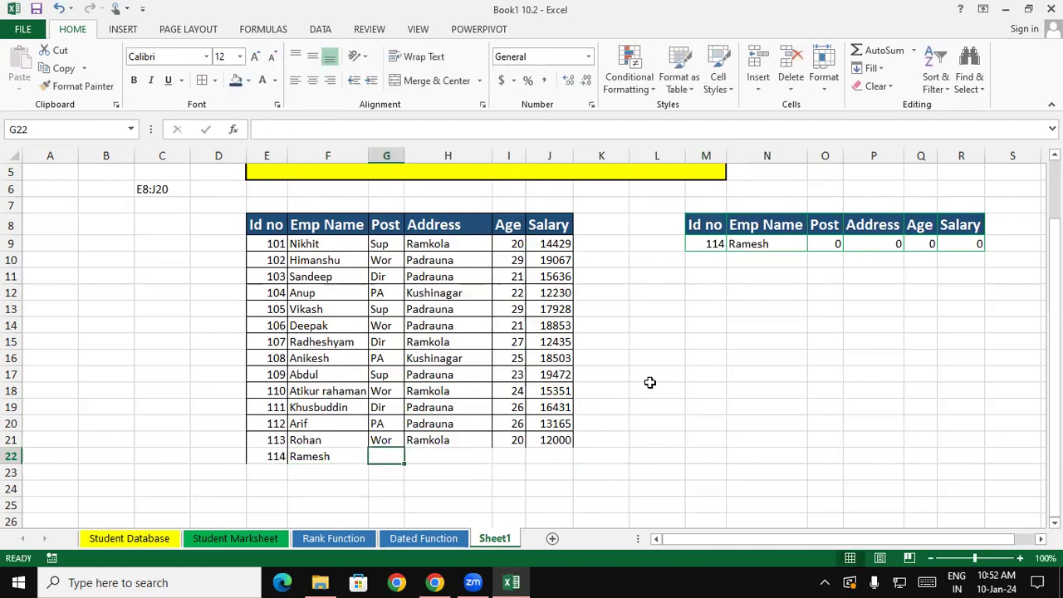
Step: Complete row 22 with post Er, address Kushinagar, age 18 and salary 10000
{"action": "type", "text": "E"}
{"action": "key", "text": "BackSpace"}
{"action": "type", "text": "E"}
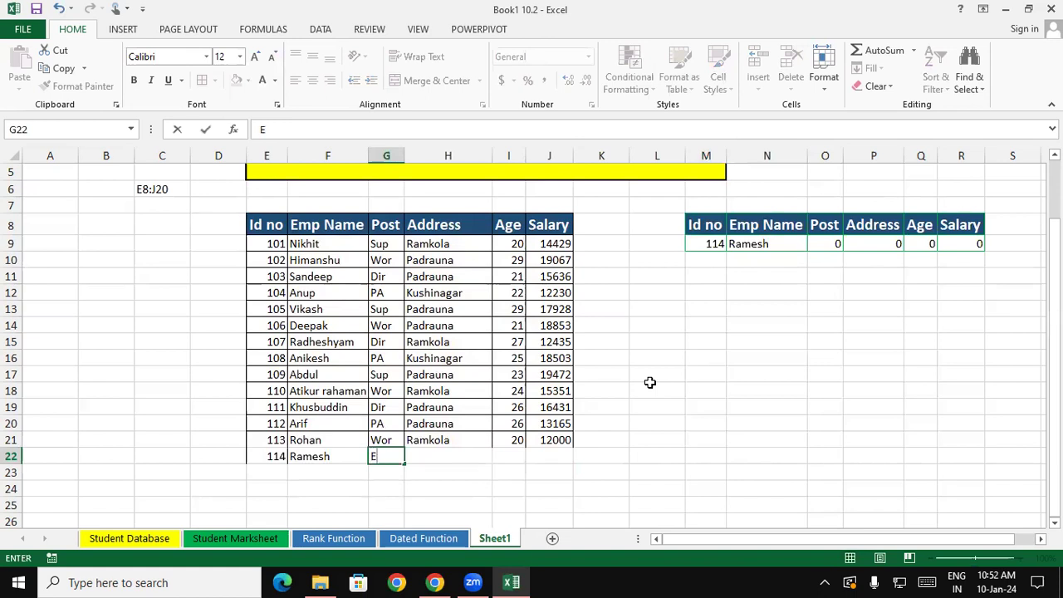
{"action": "type", "text": "r"}
{"action": "key", "text": "Tab"}
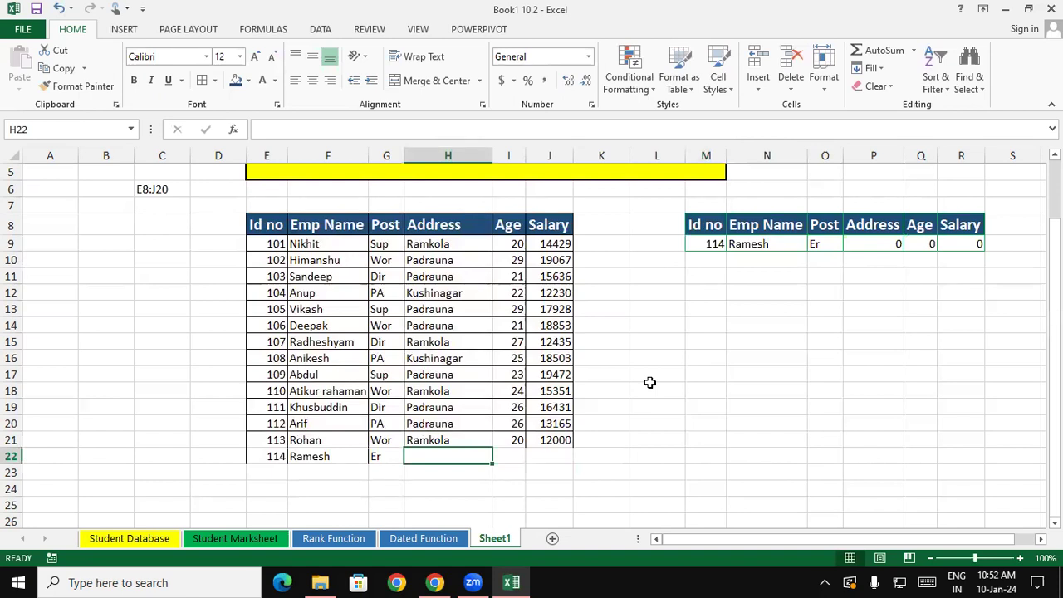
{"action": "type", "text": "Kushinagar"}
{"action": "key", "text": "Tab"}
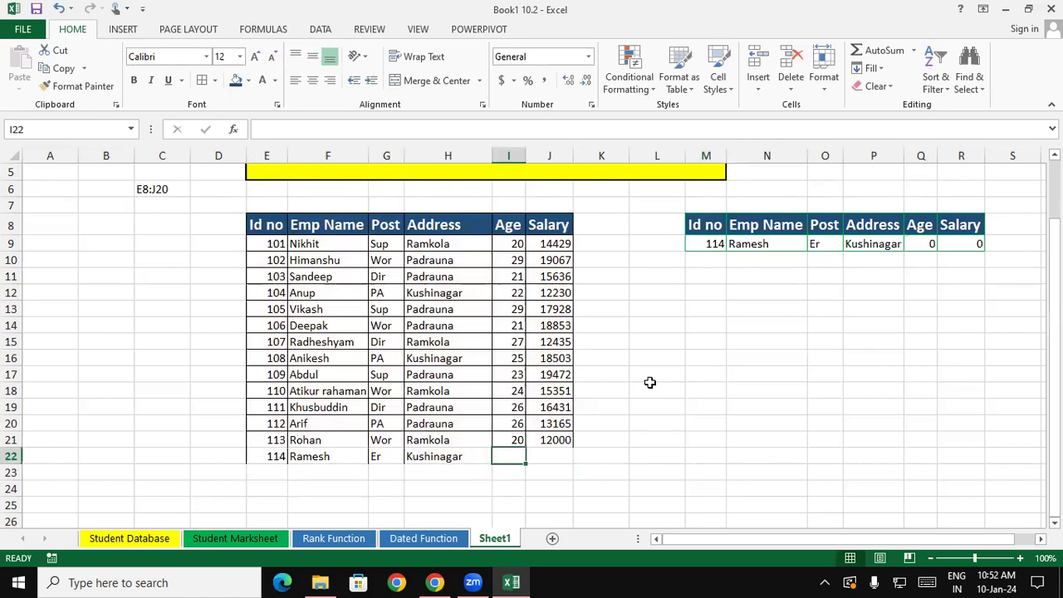
{"action": "type", "text": "18"}
{"action": "key", "text": "Tab"}
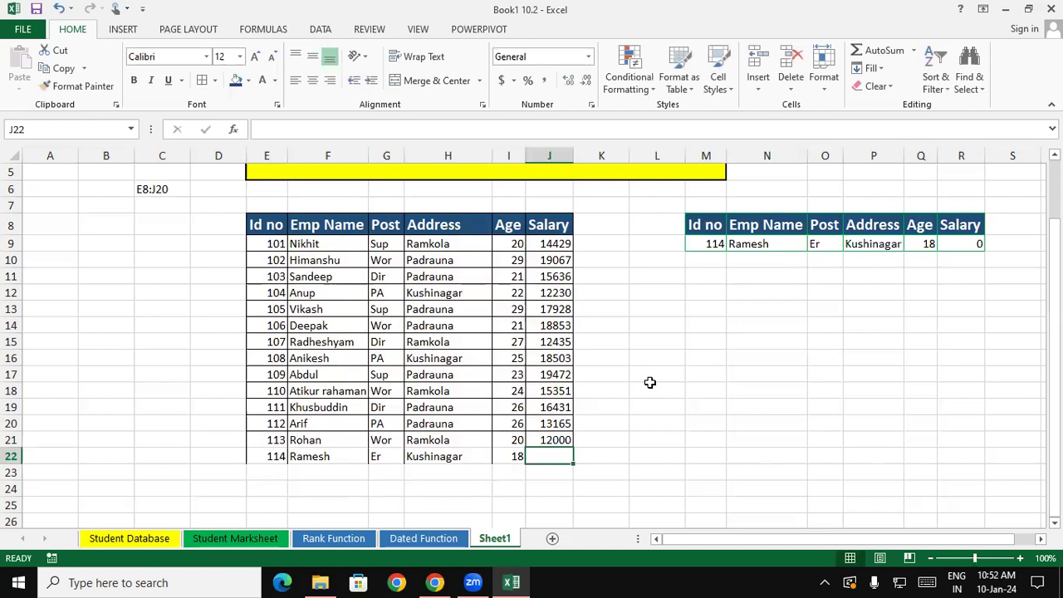
{"action": "type", "text": "10000"}
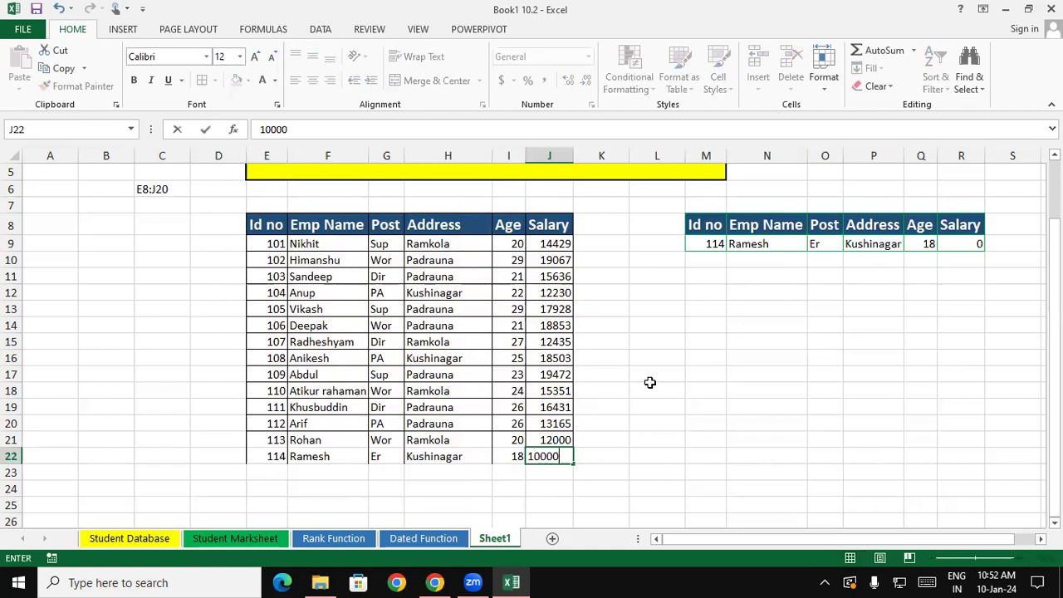
{"action": "key", "text": "Return"}
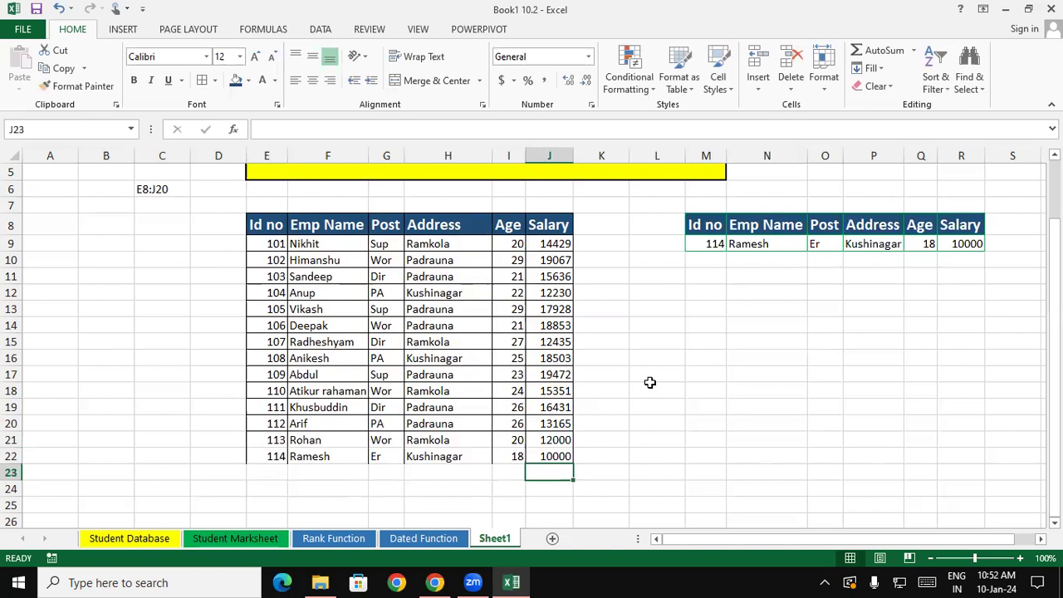
Step: Select the last employee rows and look through the Borders drop-down options
{"action": "mouse_move", "coordinate": [272, 439]}
{"action": "left_mouse_down"}
{"action": "mouse_move", "coordinate": [491, 474]}
{"action": "mouse_move", "coordinate": [542, 452]}
{"action": "mouse_move", "coordinate": [841, 451]}
{"action": "left_mouse_up"}
{"action": "left_click", "coordinate": [842, 451]}
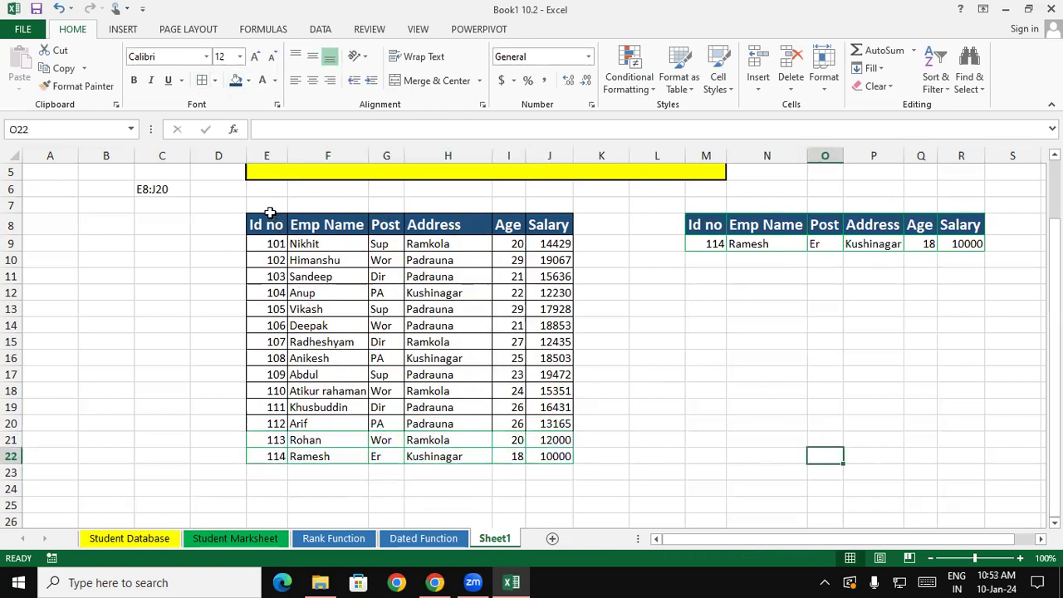
{"action": "left_click", "coordinate": [214, 80]}
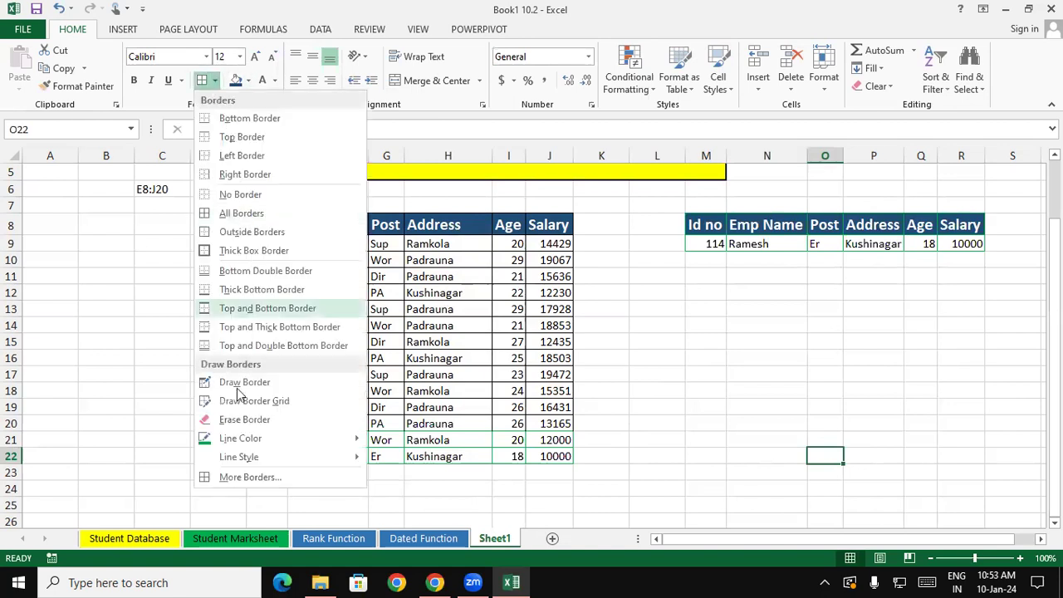
{"action": "key", "text": "Escape"}
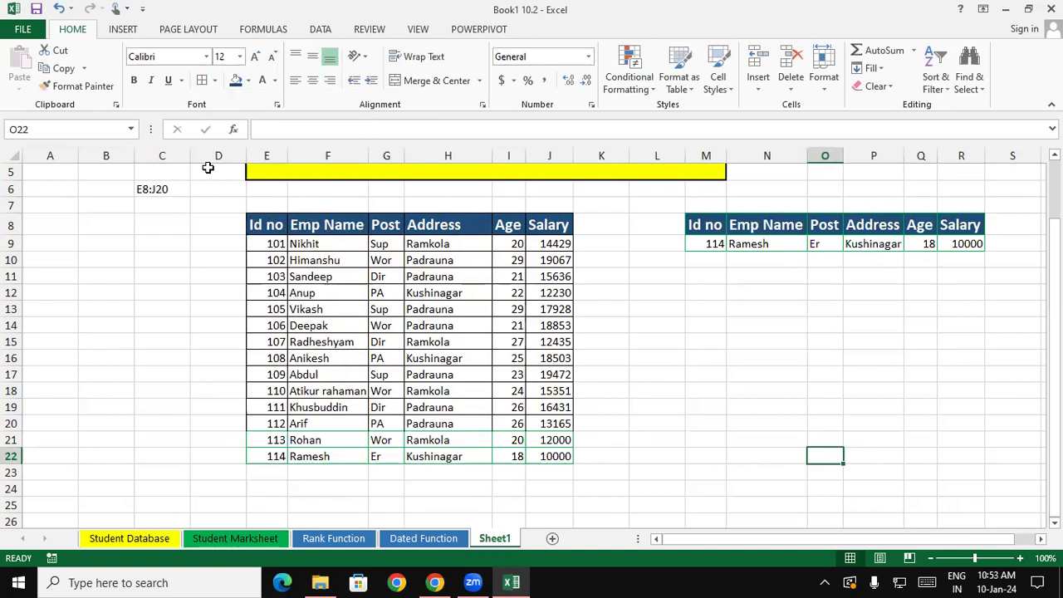
{"action": "left_click", "coordinate": [214, 80]}
{"action": "left_click", "coordinate": [243, 365]}
Step: Select a range covering the employee table
{"action": "mouse_move", "coordinate": [50, 205]}
{"action": "left_mouse_down"}
{"action": "mouse_move", "coordinate": [975, 399]}
{"action": "mouse_move", "coordinate": [983, 431]}
{"action": "mouse_move", "coordinate": [899, 448]}
{"action": "left_mouse_up"}
{"action": "left_click_drag", "start_coordinate": [773, 432], "coordinate": [862, 452]}
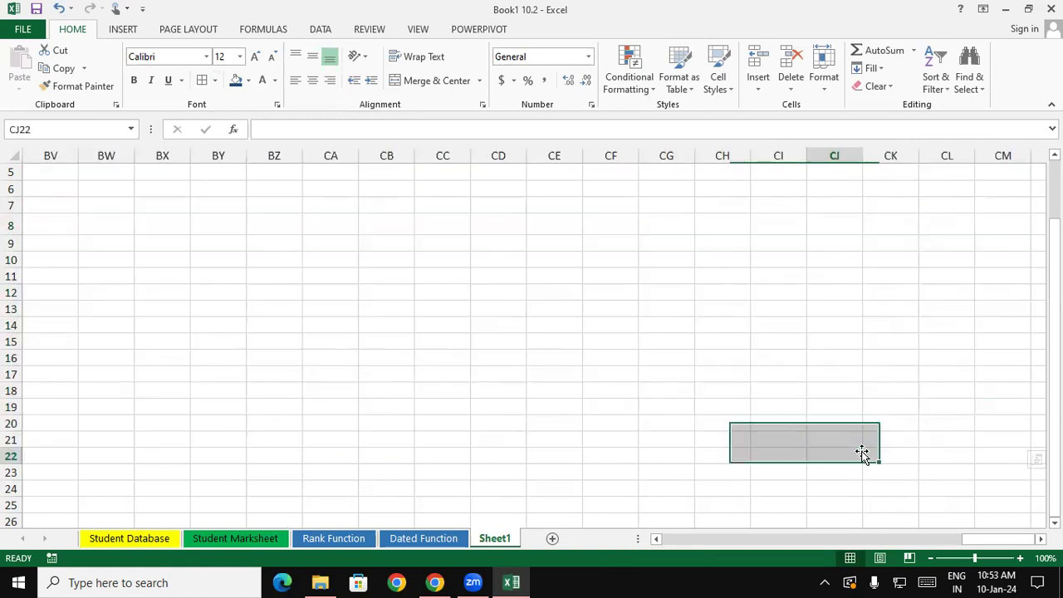
{"action": "left_click", "coordinate": [860, 453]}
{"action": "scroll", "coordinate": [862, 454], "scroll_direction": "left", "scroll_amount": 15}
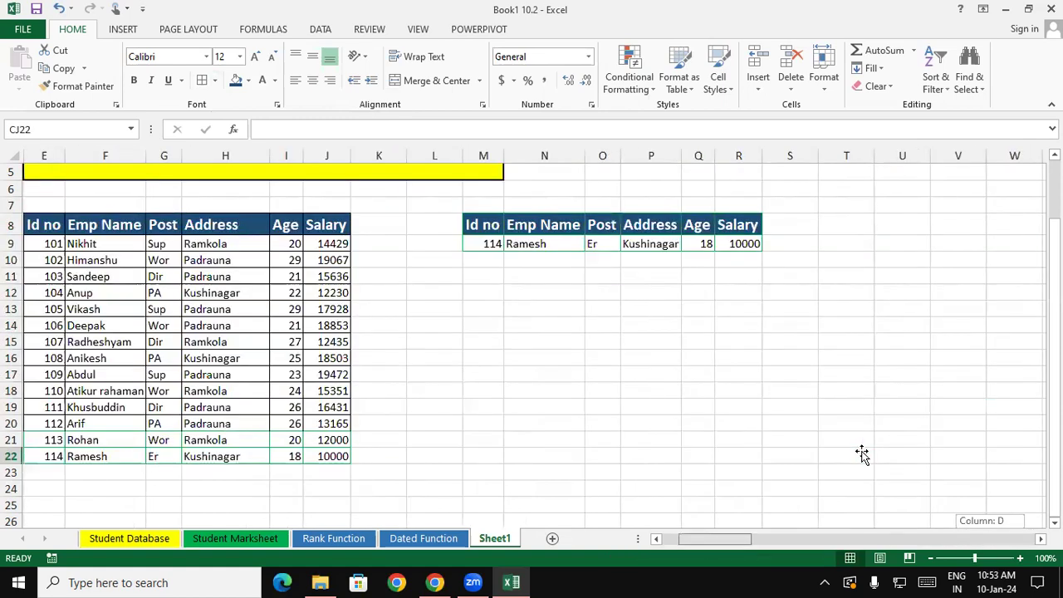
{"action": "scroll", "coordinate": [862, 455], "scroll_direction": "left", "scroll_amount": 2}
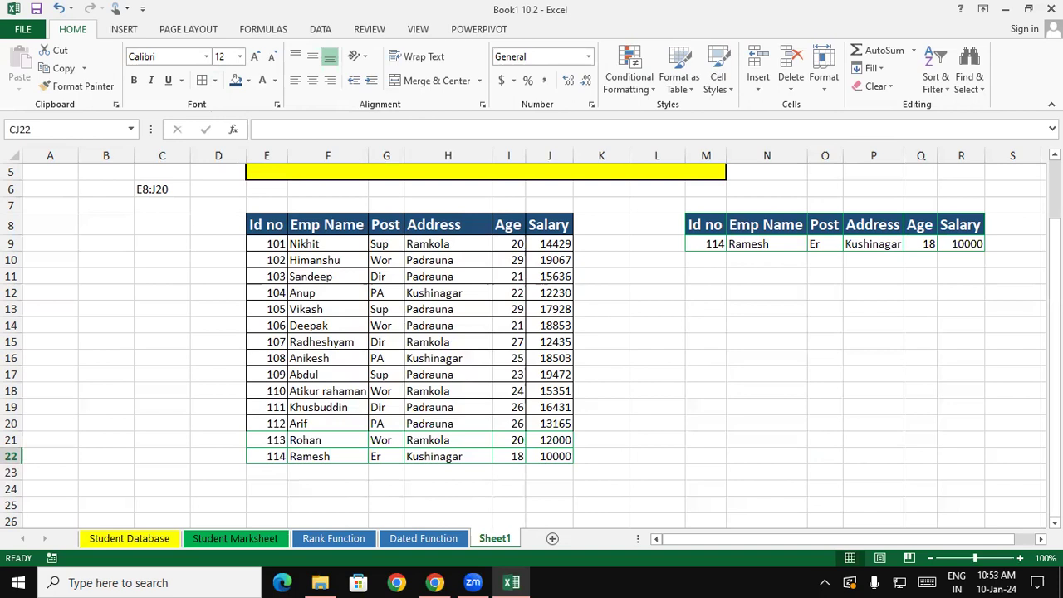
{"action": "scroll", "coordinate": [812, 316], "scroll_direction": "up", "scroll_amount": 2}
{"action": "scroll", "coordinate": [639, 274], "scroll_direction": "down", "scroll_amount": 1}
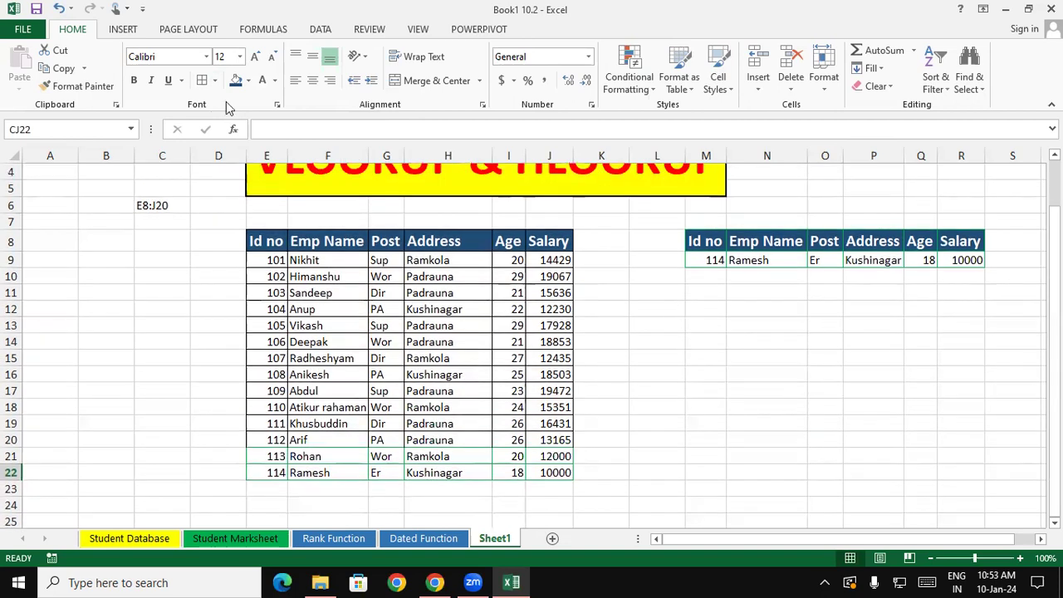
Step: Apply borders and check them on the employee table E8:J22 and lookup table M8:R9
{"action": "left_click", "coordinate": [214, 80]}
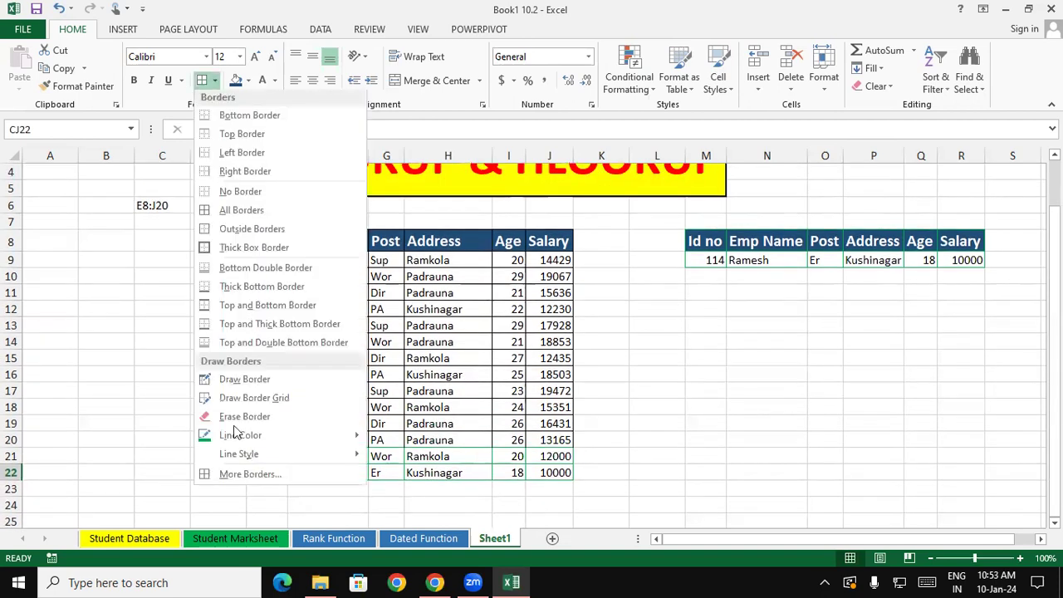
{"action": "mouse_move", "coordinate": [240, 437]}
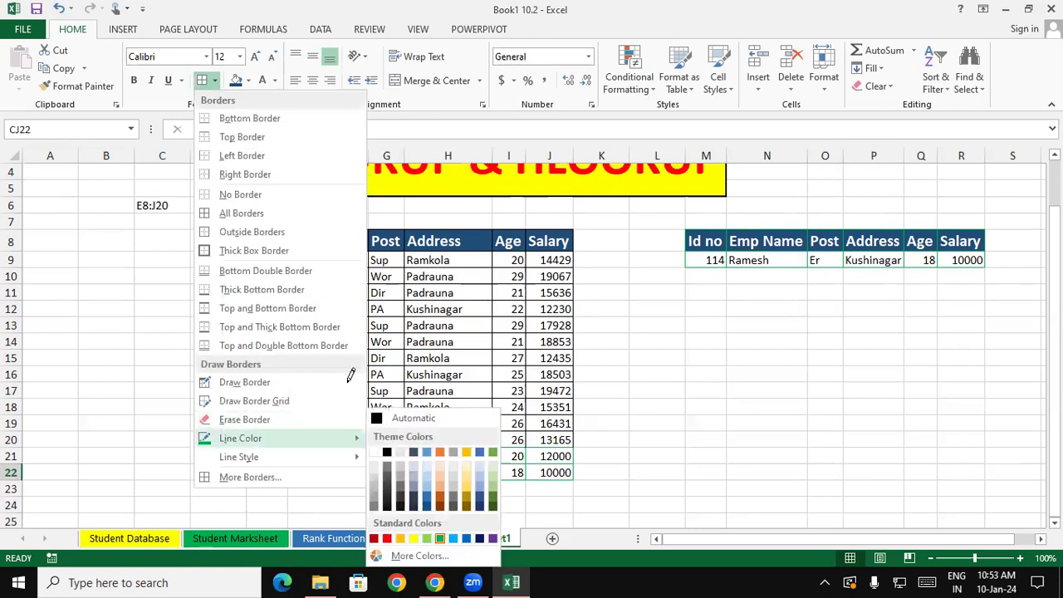
{"action": "key", "text": "Escape"}
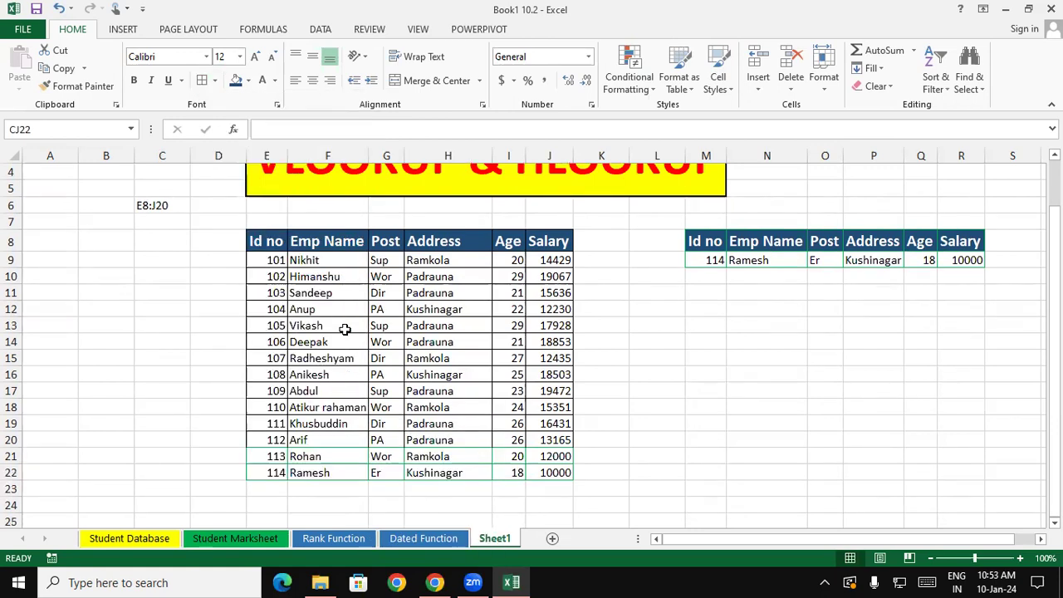
{"action": "left_click_drag", "start_coordinate": [266, 241], "coordinate": [548, 473]}
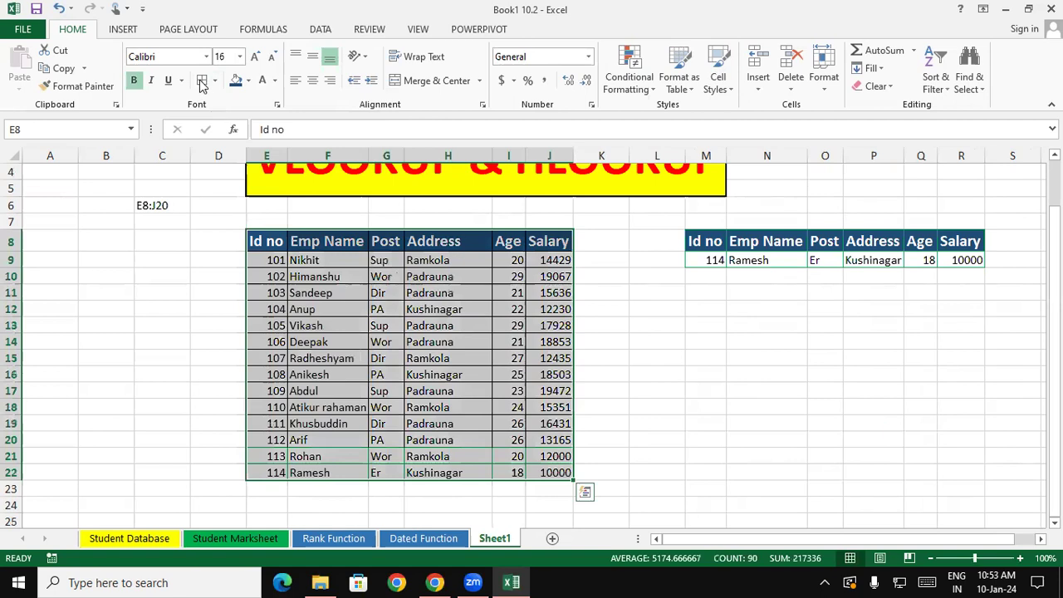
{"action": "left_click", "coordinate": [696, 346]}
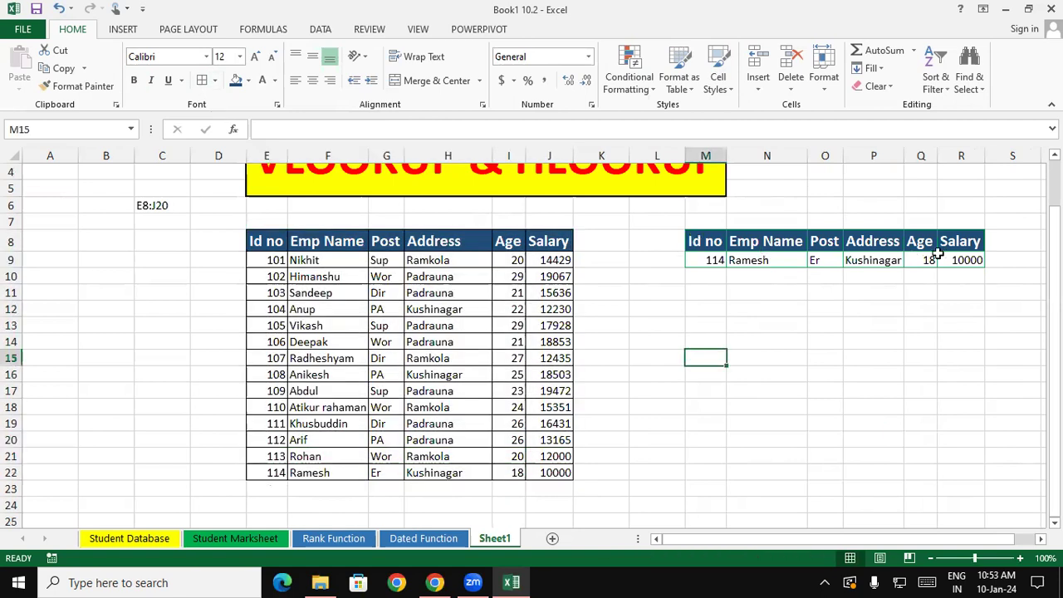
{"action": "left_click_drag", "start_coordinate": [705, 241], "coordinate": [963, 260]}
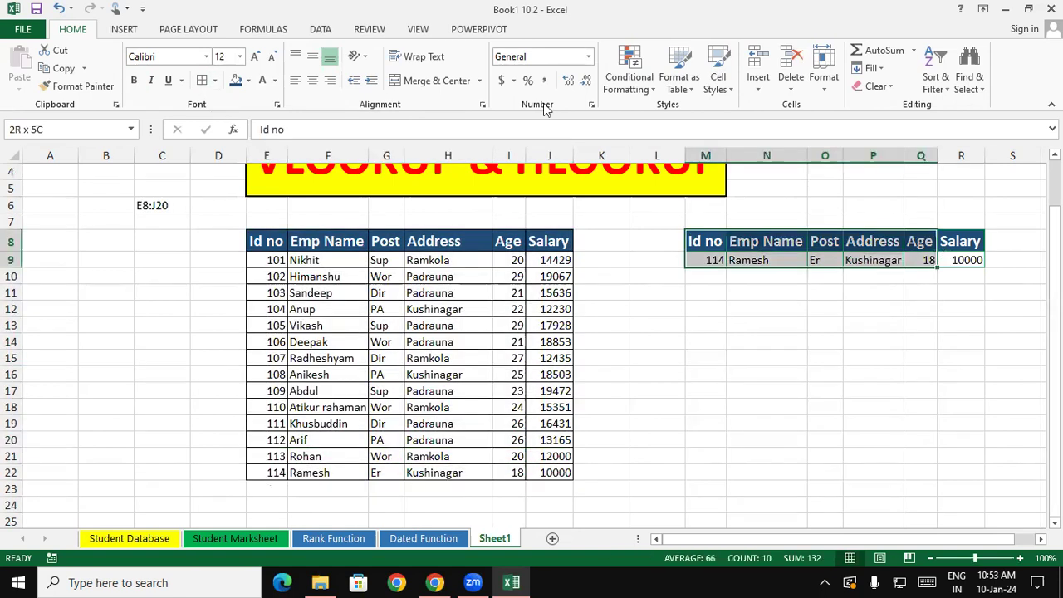
{"action": "left_click", "coordinate": [830, 372]}
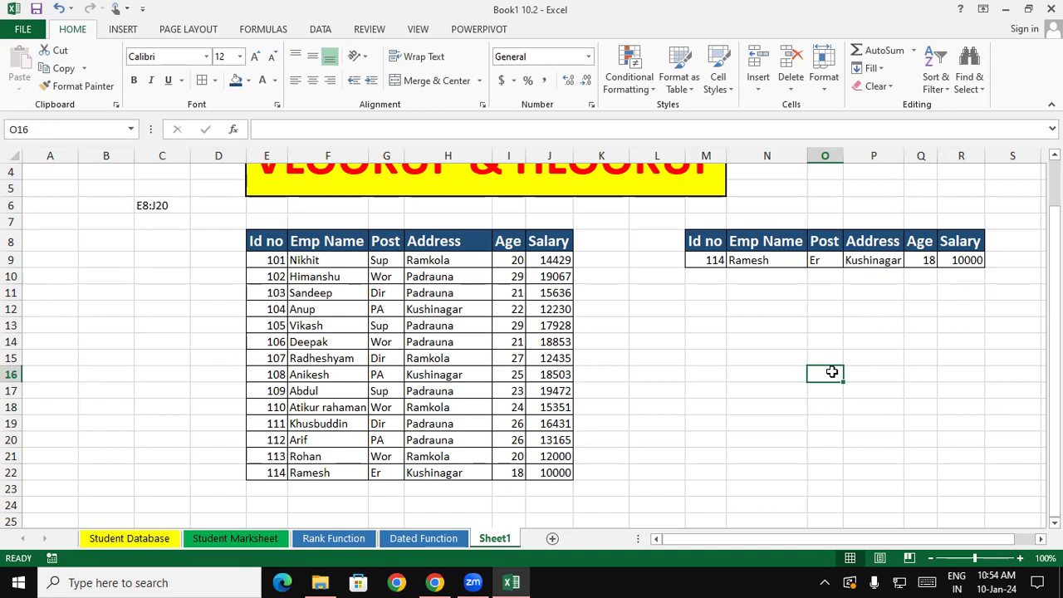
Step: Delete the leftover E8:J20 note and review the Emp Name lookup formula
{"action": "left_click_drag", "start_coordinate": [1055, 332], "coordinate": [1055, 315]}
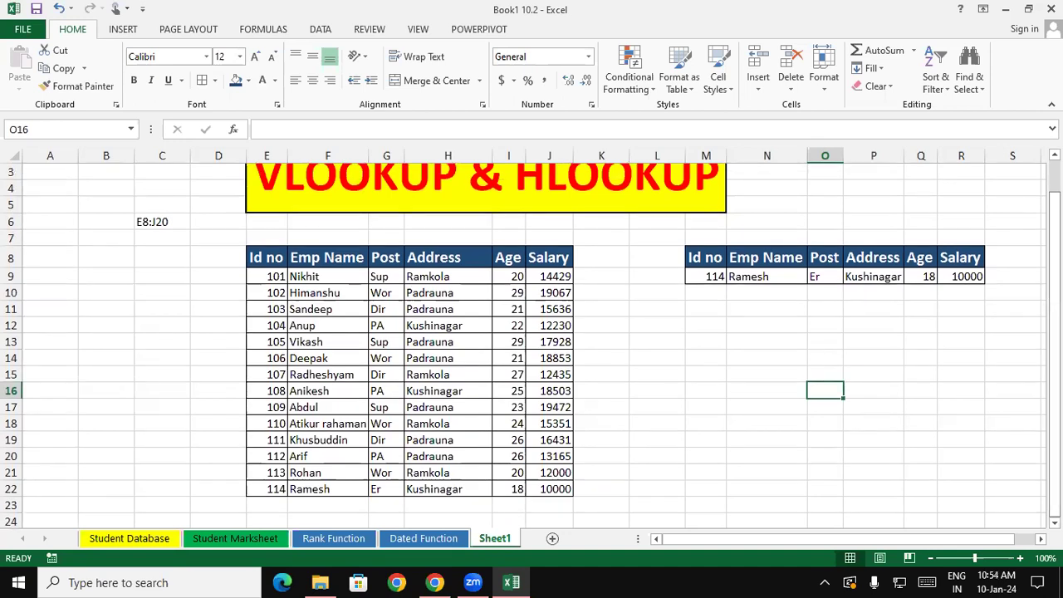
{"action": "left_click", "coordinate": [196, 208]}
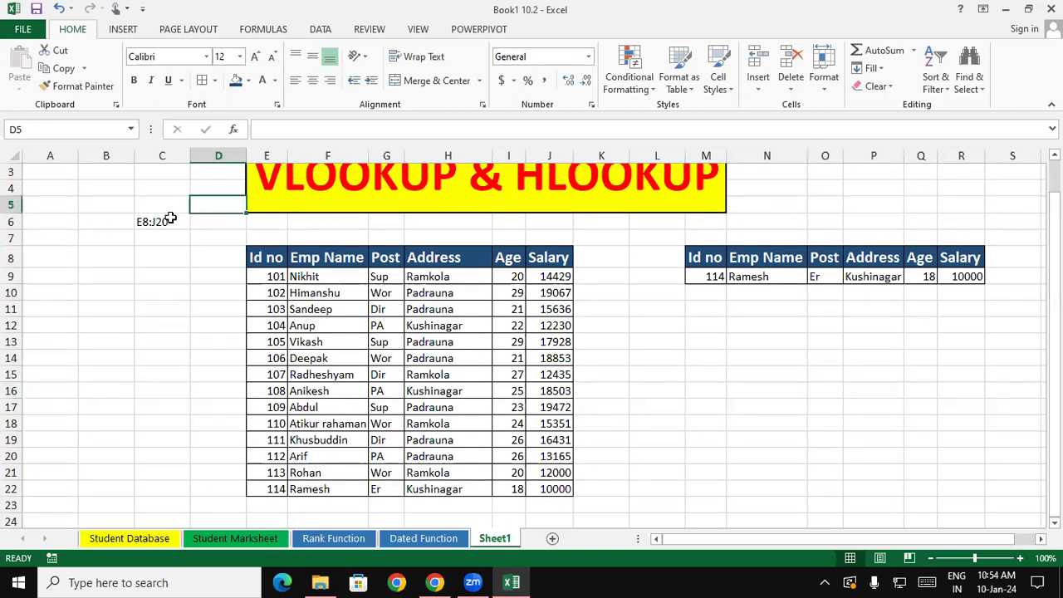
{"action": "left_click", "coordinate": [170, 219]}
{"action": "key", "text": "Delete"}
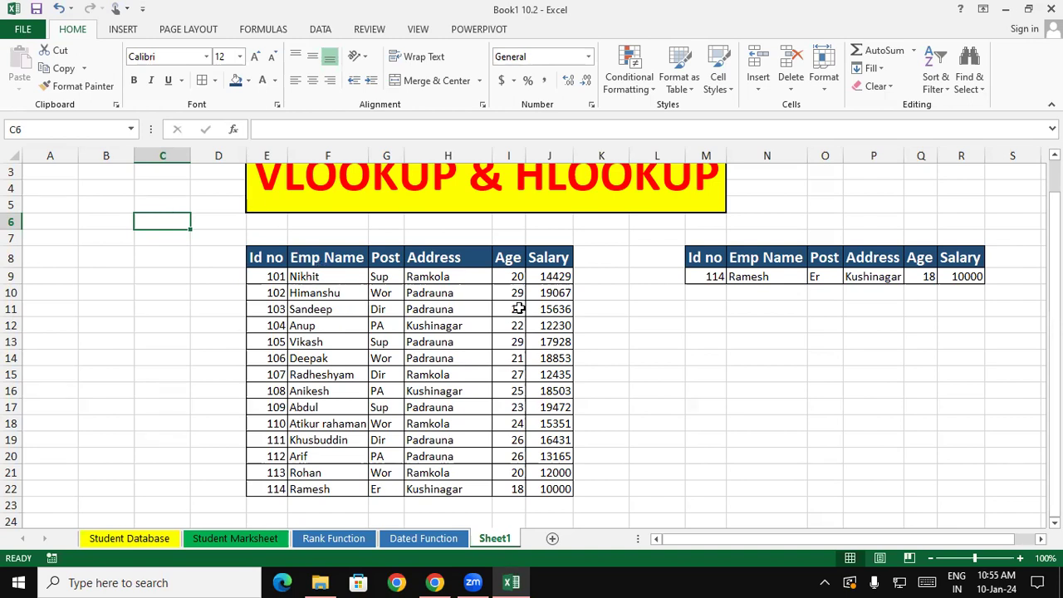
{"action": "left_click", "coordinate": [766, 276]}
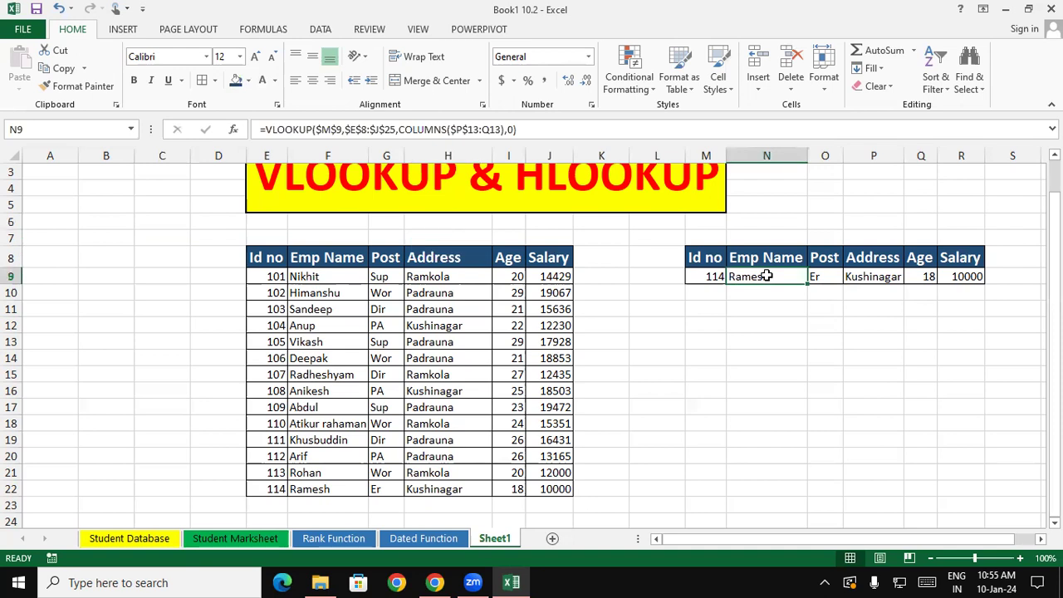
{"action": "scroll", "coordinate": [766, 277], "scroll_direction": "down", "scroll_amount": 1}
{"action": "left_click_drag", "start_coordinate": [1053, 332], "coordinate": [1054, 267]}
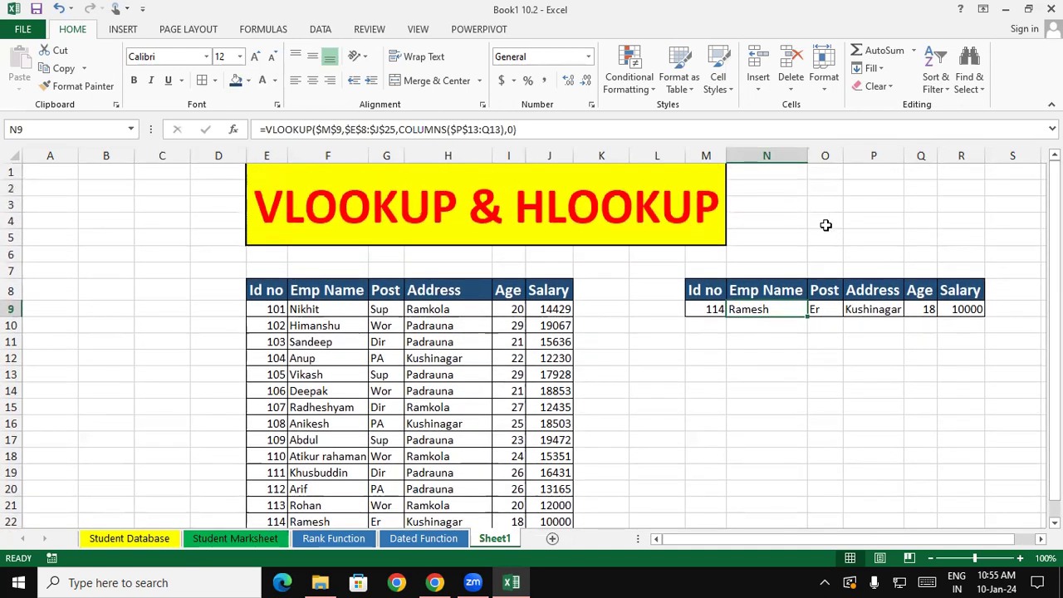
Step: Launch Notepad from the Windows Run box
{"action": "key", "text": "super+r"}
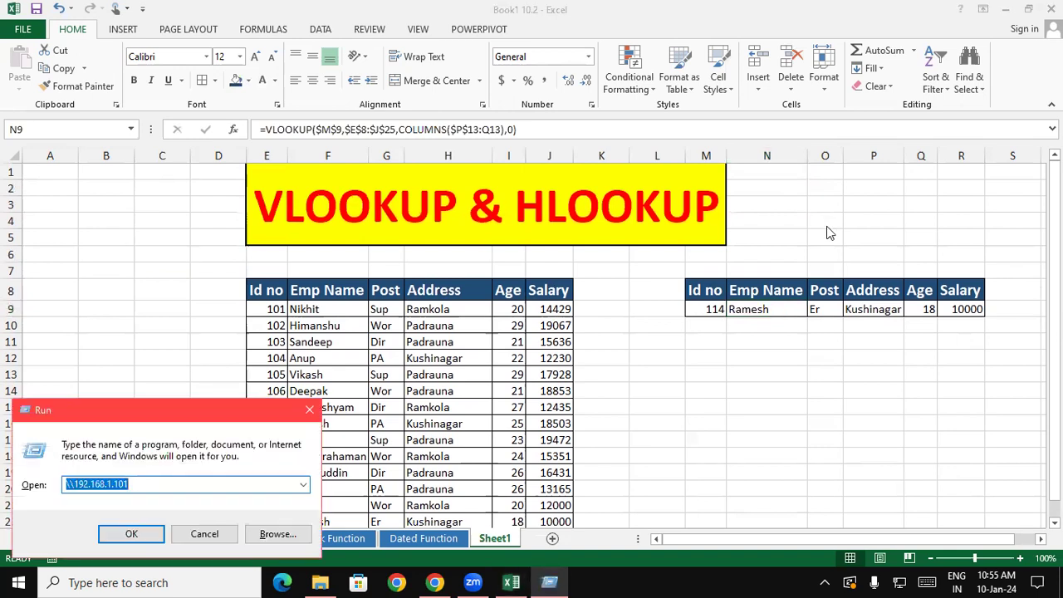
{"action": "key", "text": "BackSpace"}
{"action": "type", "text": "n"}
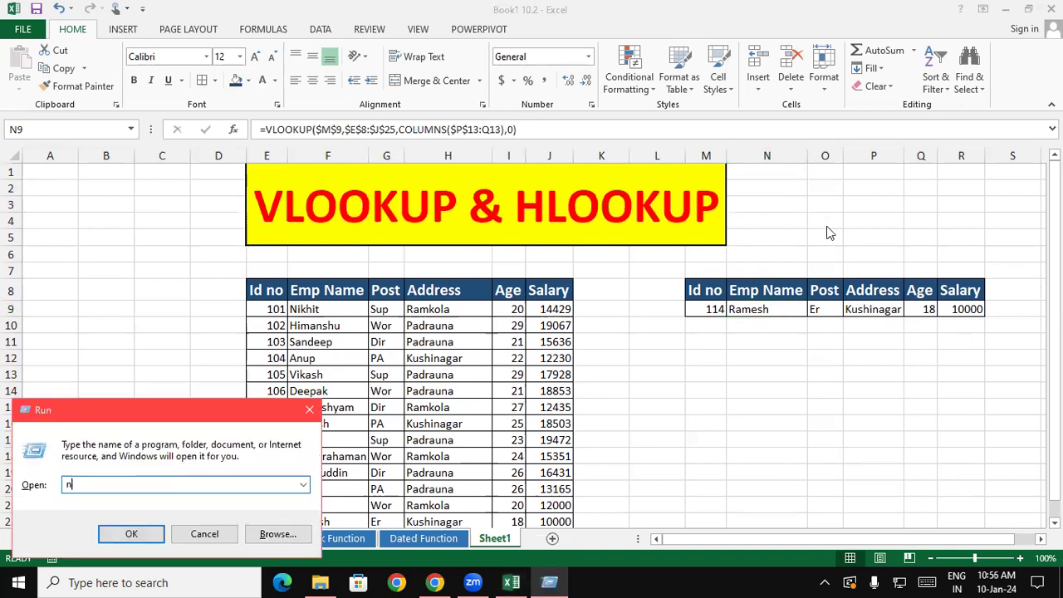
{"action": "key", "text": "Down"}
{"action": "key", "text": "Down"}
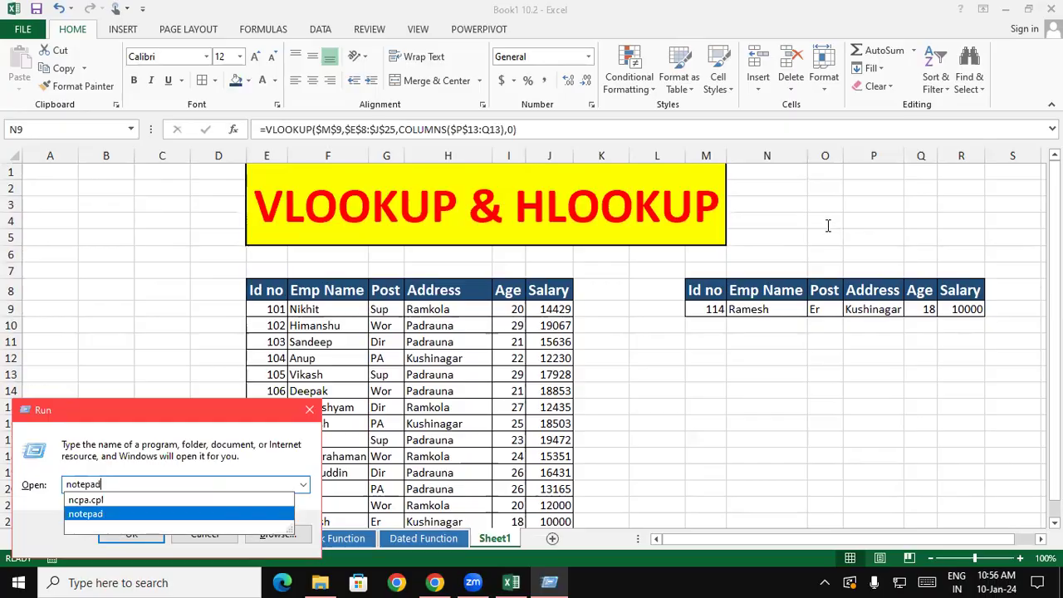
{"action": "key", "text": "Return"}
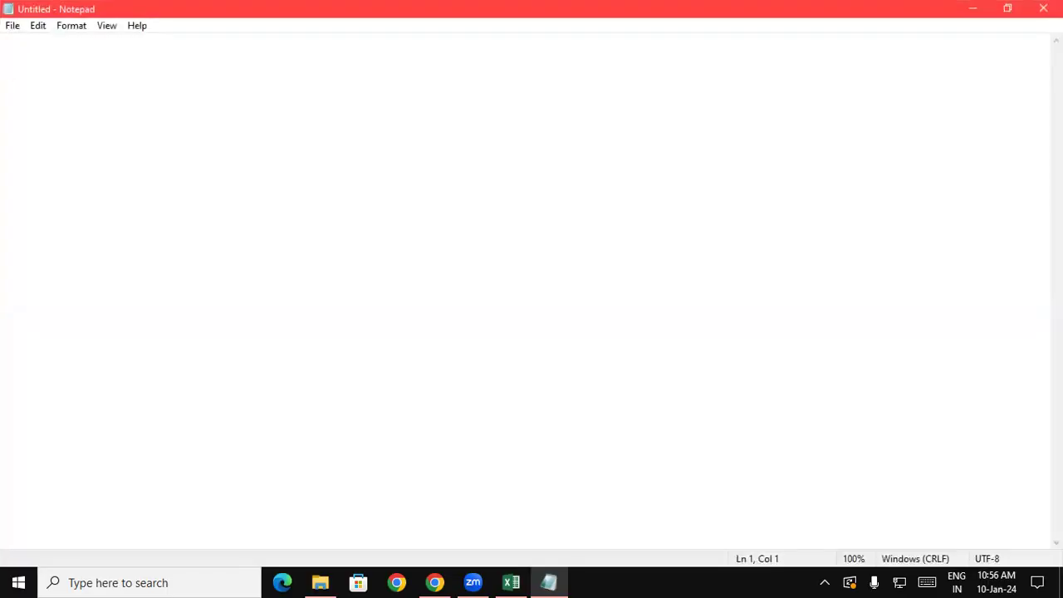
Step: Type a 'Vlookup' heading, then start '=vlookup(select one id (F4),Select All Table (F4)' below it
{"action": "type", "text": "Vlookup"}
{"action": "key", "text": "Return"}
{"action": "type", "text": "=vloo"}
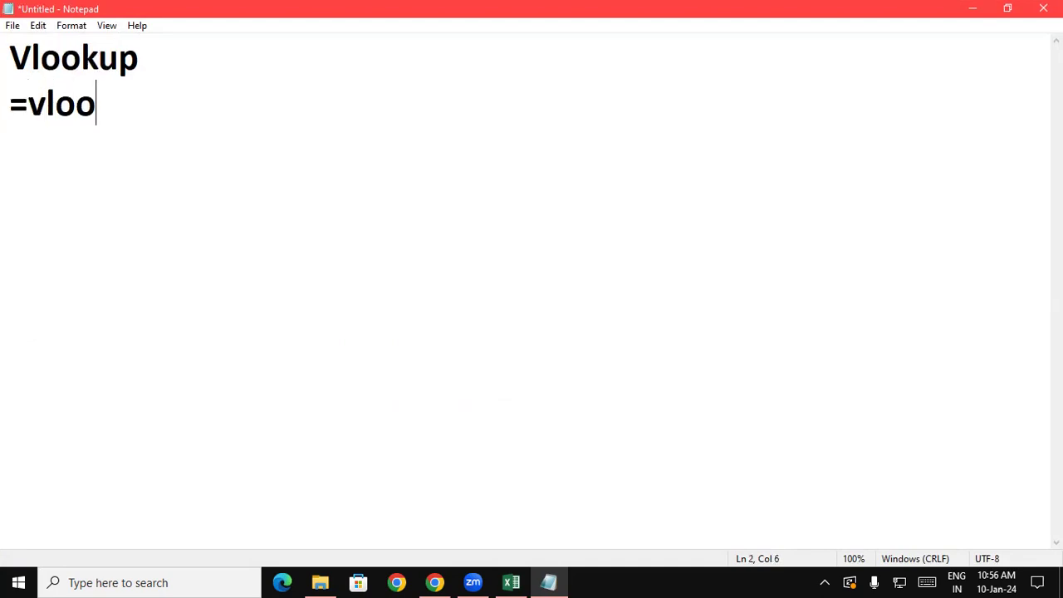
{"action": "type", "text": "kup("}
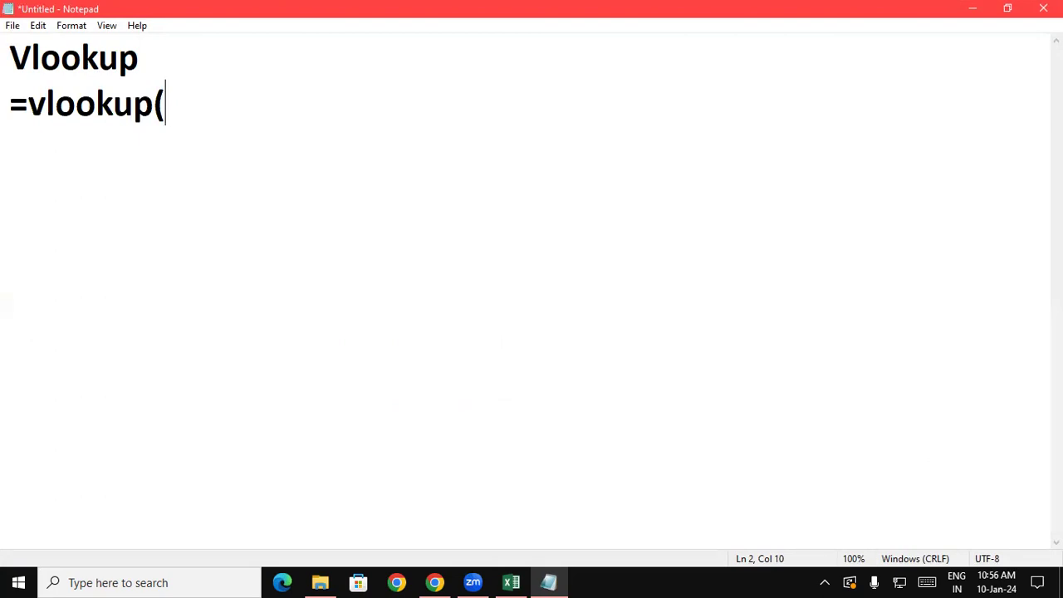
{"action": "type", "text": "selecr"}
{"action": "key", "text": "BackSpace"}
{"action": "type", "text": "\\"}
{"action": "key", "text": "BackSpace"}
{"action": "type", "text": "t "}
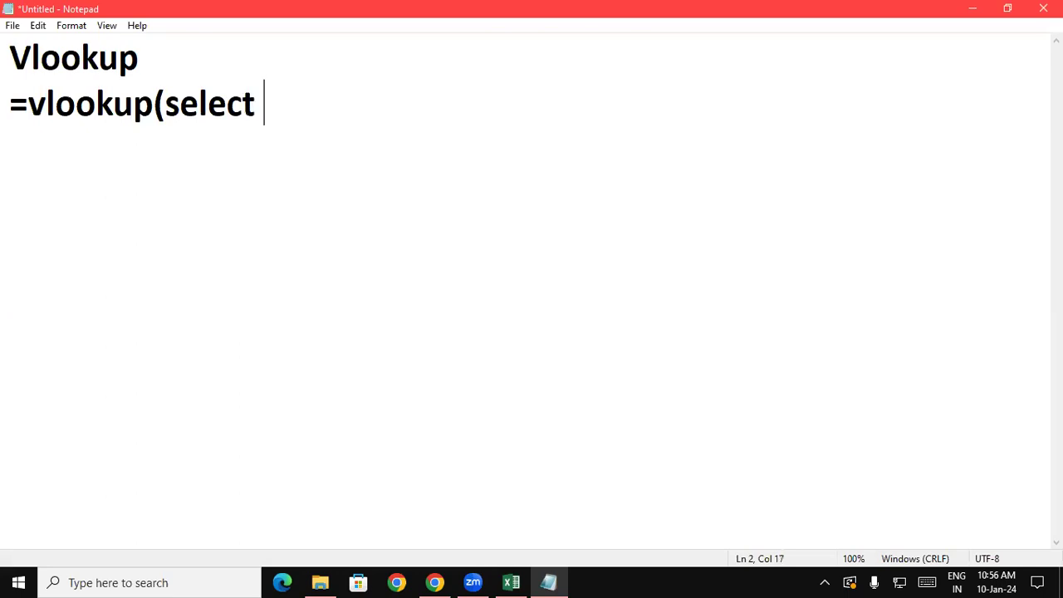
{"action": "type", "text": "one id "}
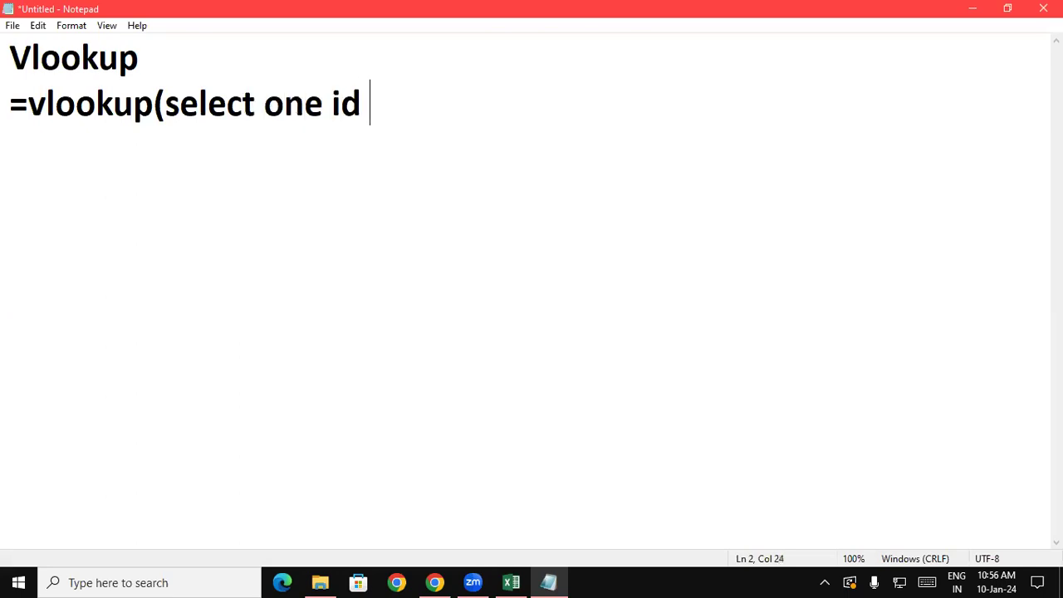
{"action": "type", "text": "(F4"}
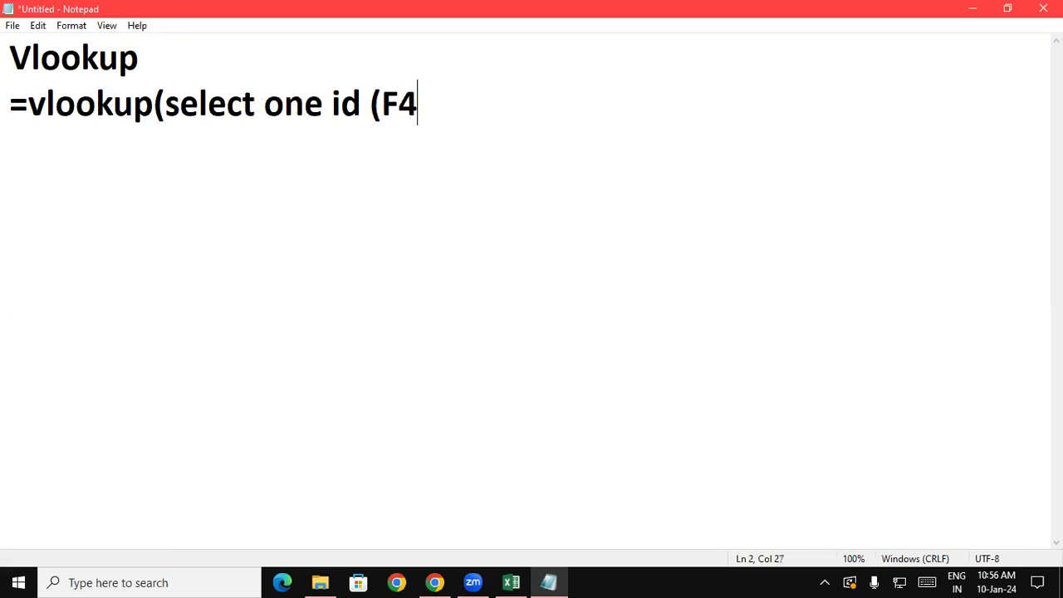
{"action": "type", "text": ")"}
{"action": "type", "text": ",Se"}
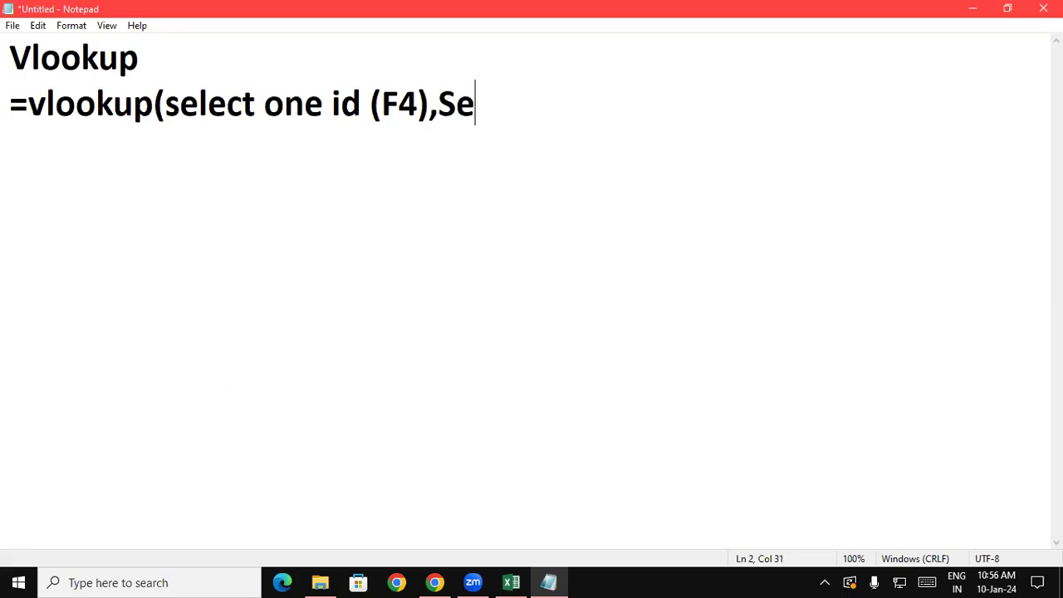
{"action": "type", "text": "lect A"}
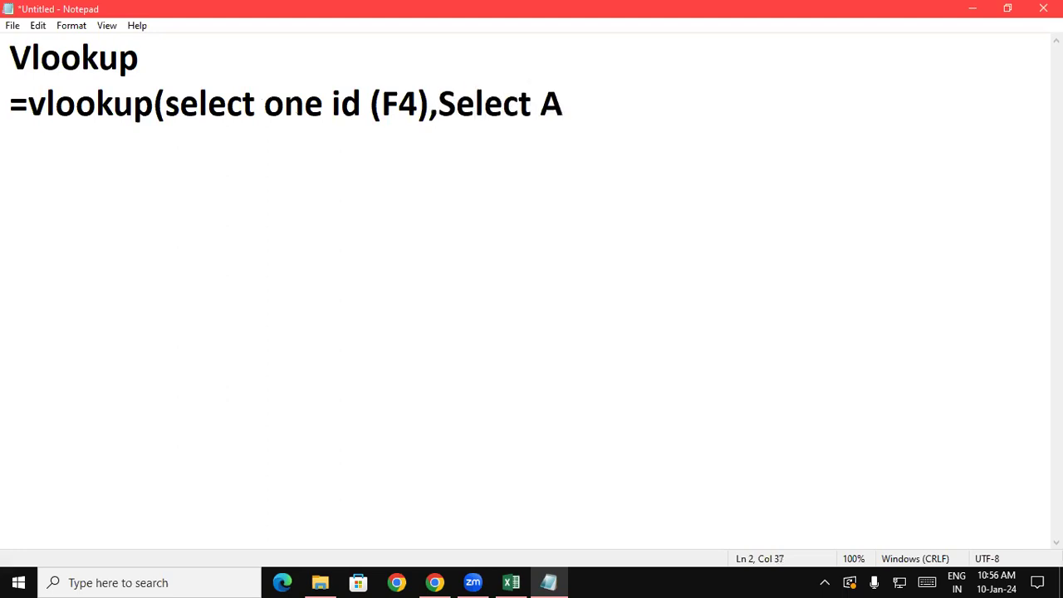
{"action": "type", "text": "ll Tabll"}
{"action": "key", "text": "BackSpace"}
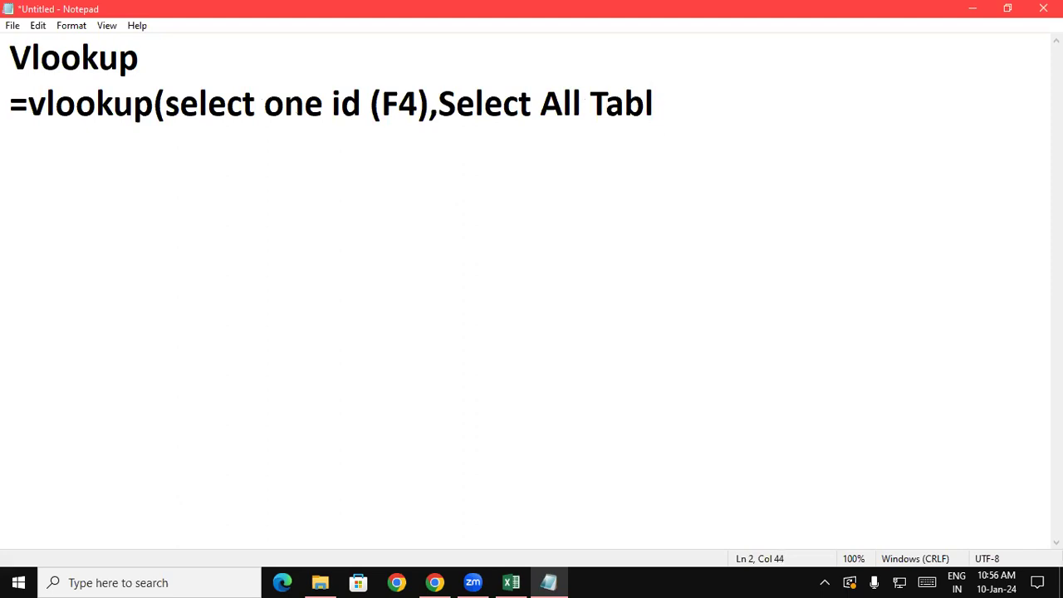
{"action": "type", "text": "e"}
{"action": "type", "text": ","}
{"action": "key", "text": "BackSpace"}
{"action": "type", "text": "("}
{"action": "type", "text": "F4"}
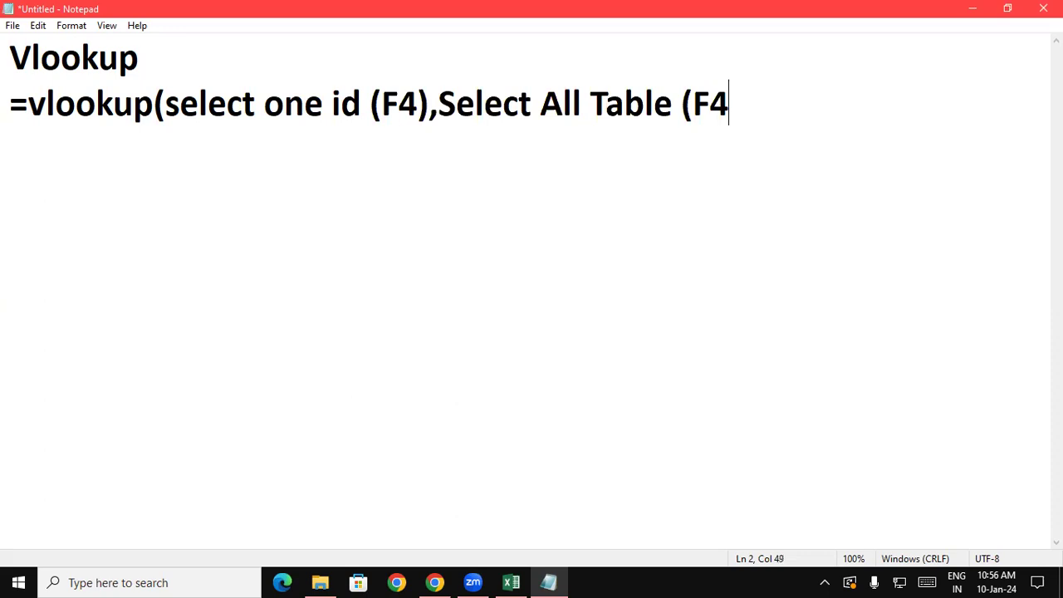
{"action": "type", "text": ")"}
Step: Finish the line with ',Columns(Select Two Column and Fix first Column), 0)' for exact match
{"action": "type", "text": ","}
{"action": "type", "text": "Columns"}
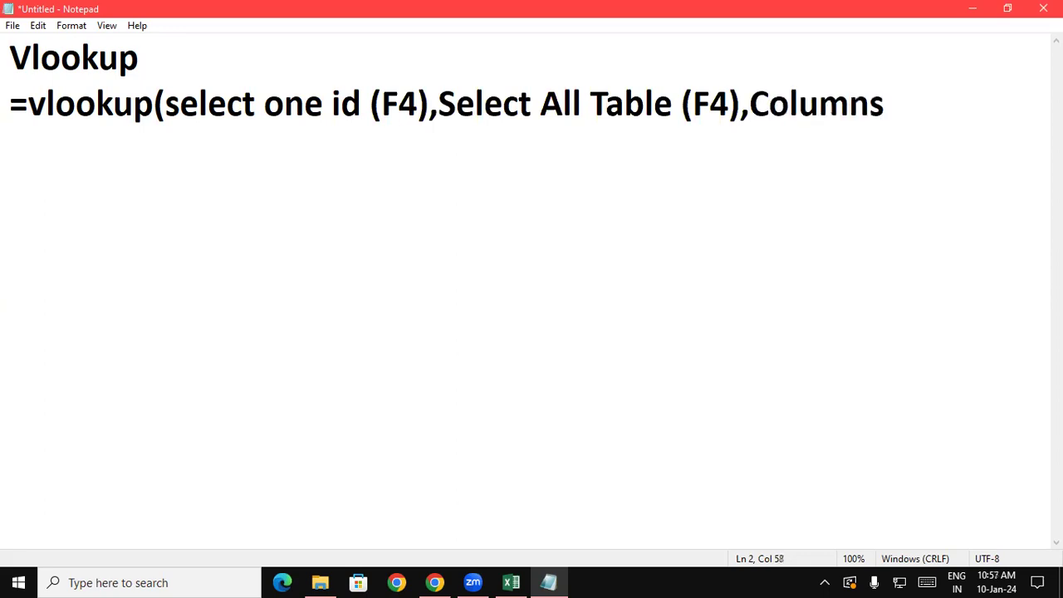
{"action": "type", "text": "(Se"}
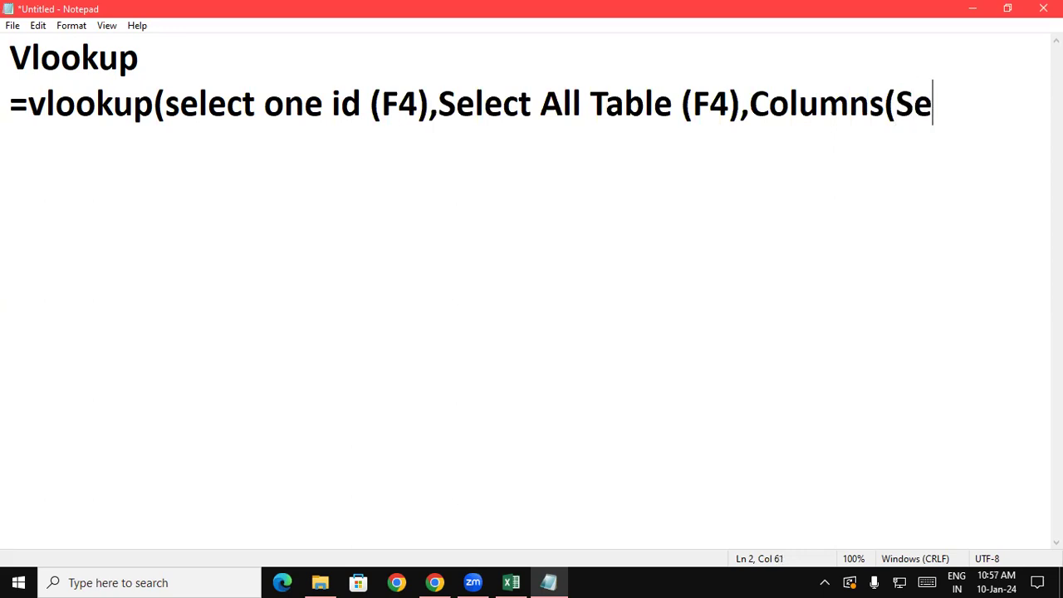
{"action": "type", "text": "lect Two Col"}
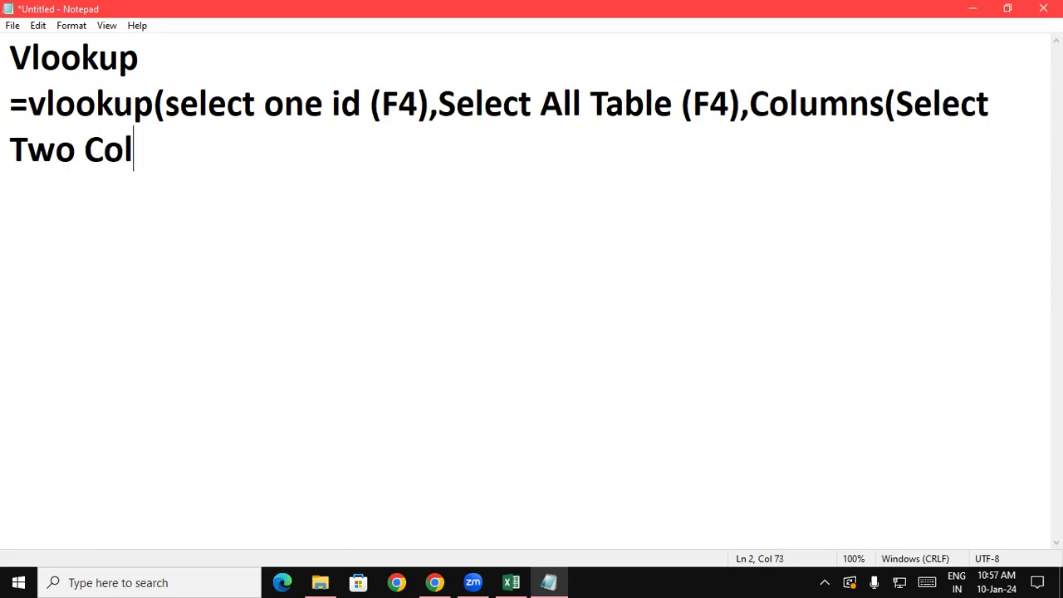
{"action": "type", "text": "umn "}
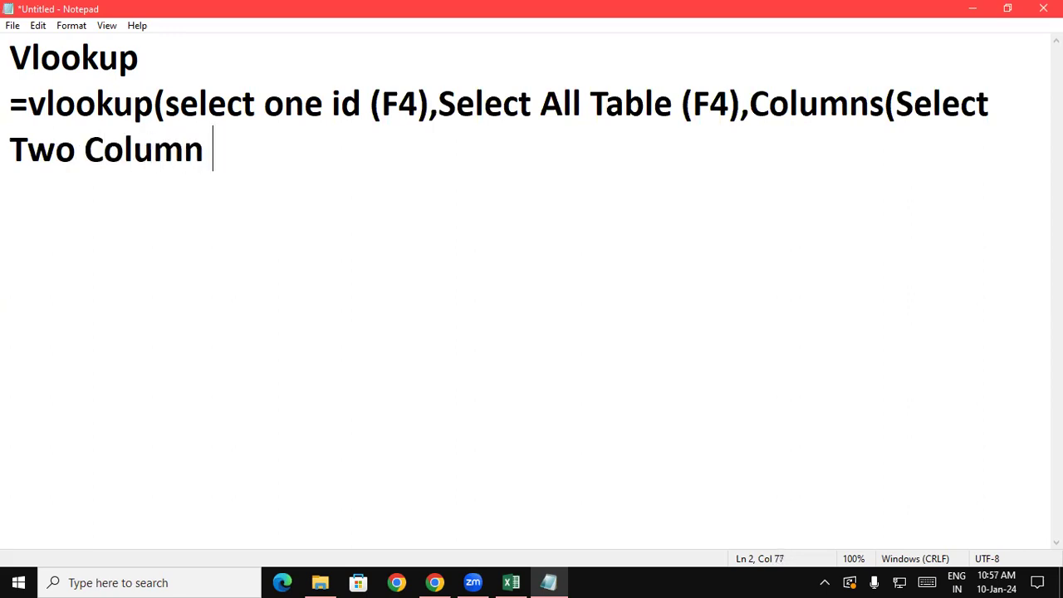
{"action": "type", "text": "and Fix "}
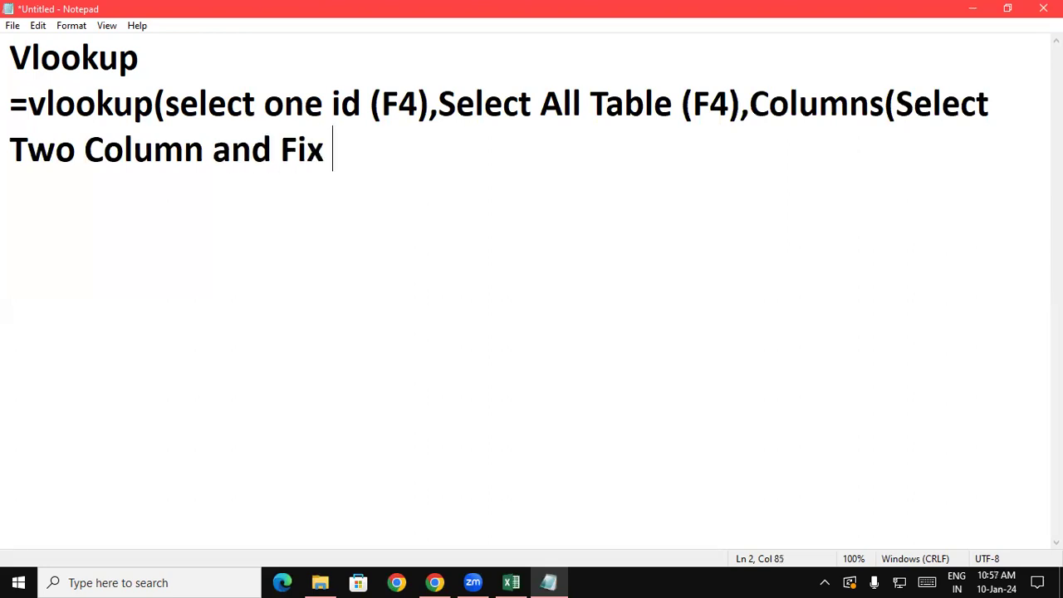
{"action": "type", "text": "f"}
{"action": "type", "text": "irst "}
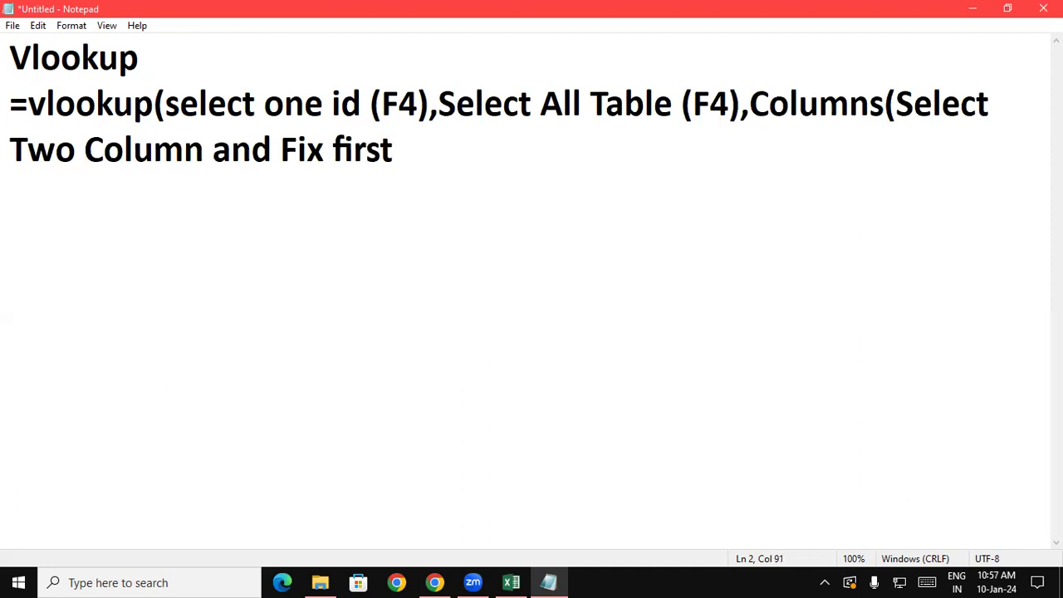
{"action": "type", "text": "Column"}
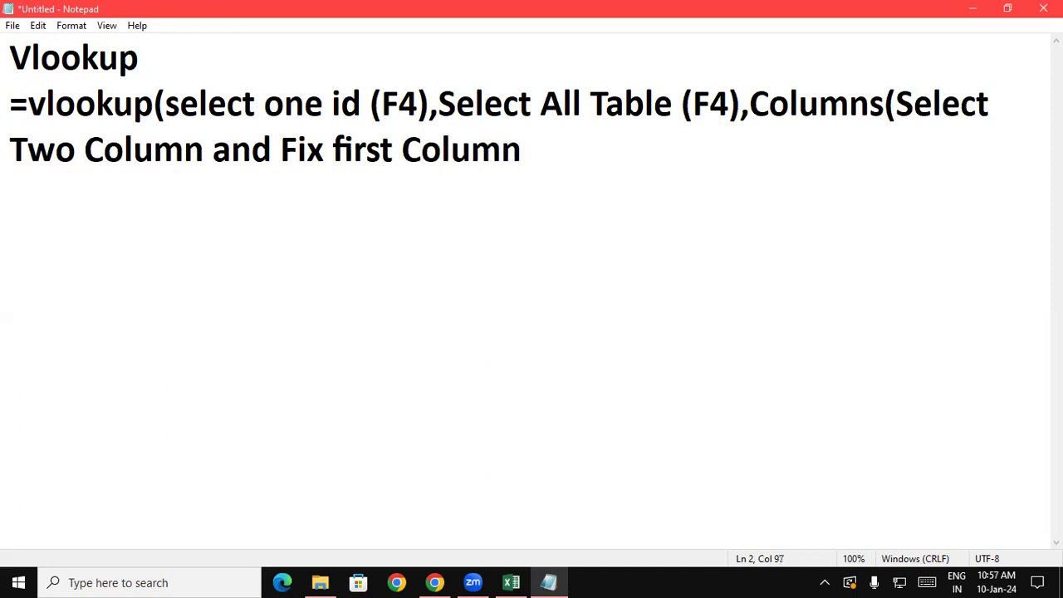
{"action": "type", "text": "), 0)     "}
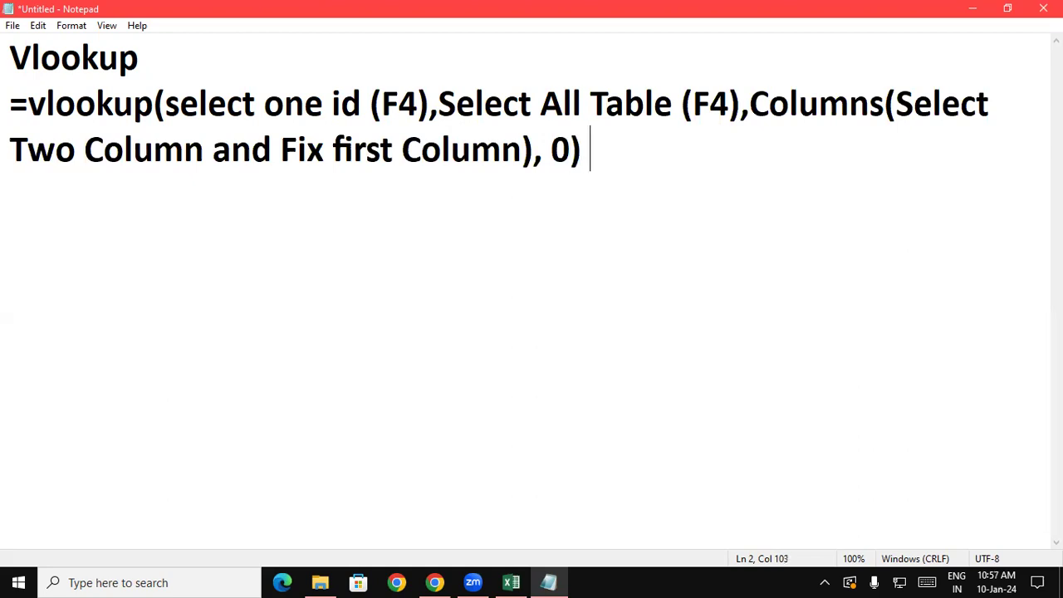
{"action": "type", "text": "Enter"}
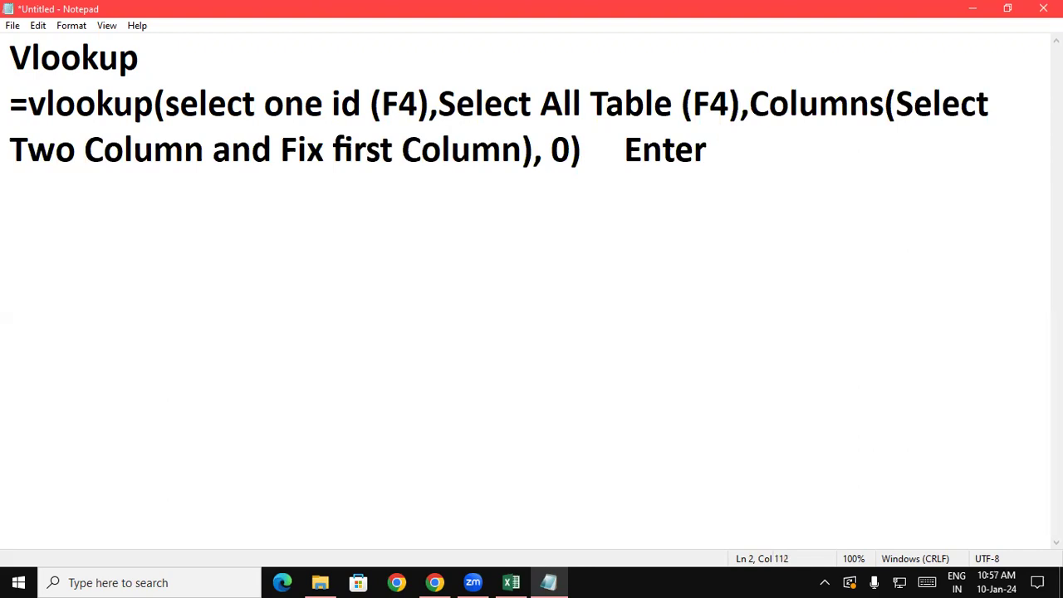
{"action": "left_click_drag", "start_coordinate": [28, 104], "coordinate": [361, 109]}
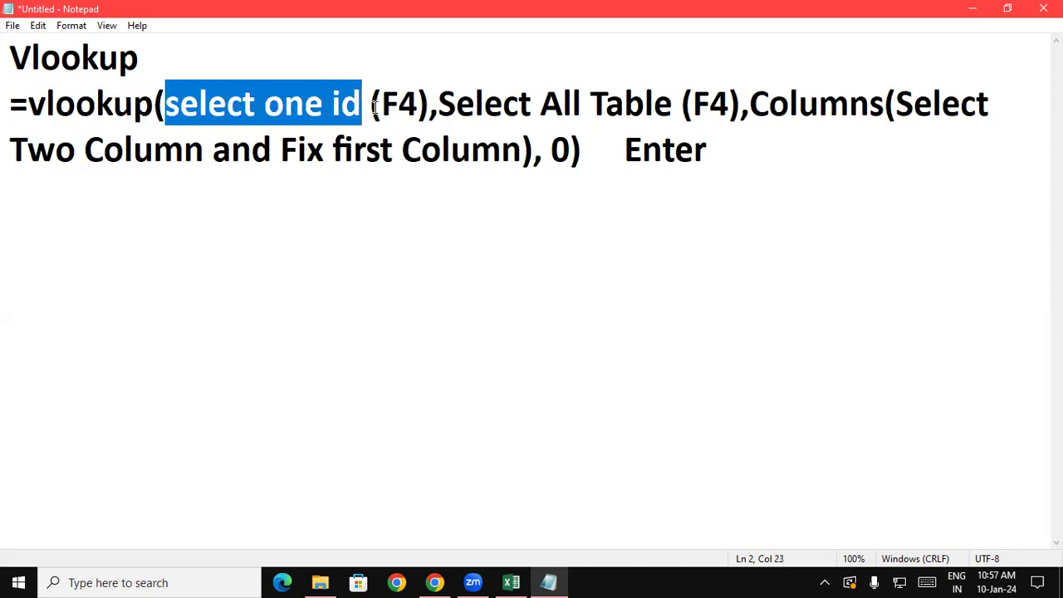
{"action": "left_click_drag", "start_coordinate": [438, 108], "coordinate": [727, 108]}
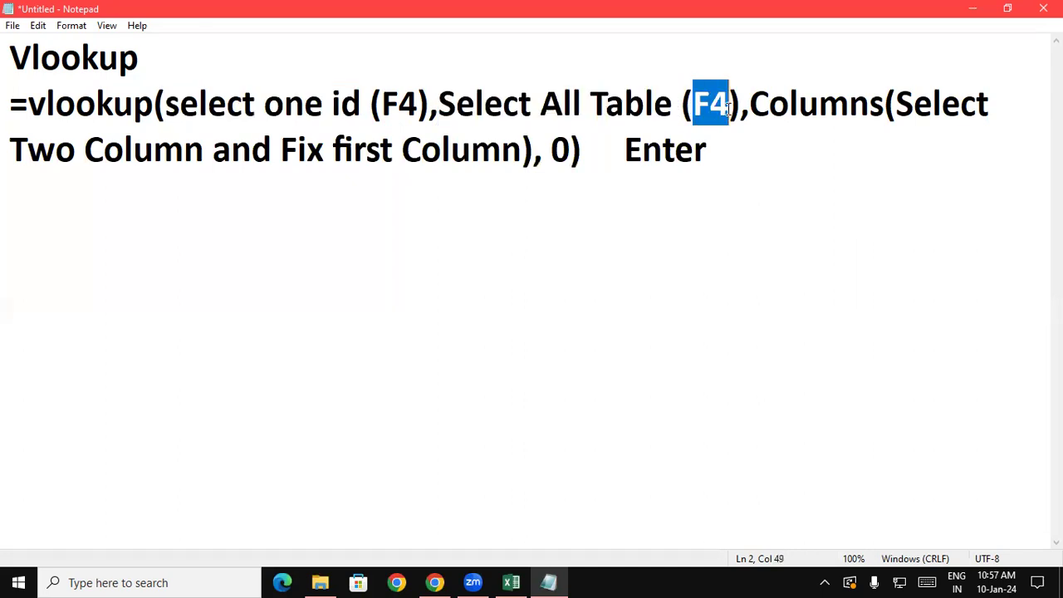
{"action": "mouse_move", "coordinate": [750, 104]}
{"action": "left_mouse_down"}
{"action": "mouse_move", "coordinate": [889, 100]}
{"action": "mouse_move", "coordinate": [77, 146]}
{"action": "left_mouse_up"}
{"action": "left_click", "coordinate": [943, 103]}
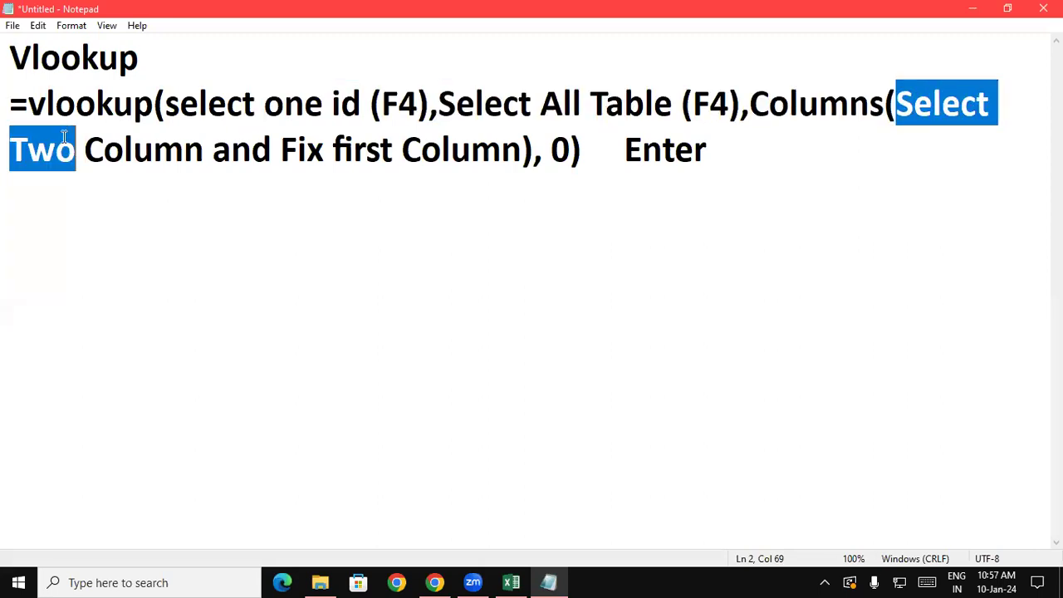
{"action": "left_click_drag", "start_coordinate": [77, 146], "coordinate": [204, 150]}
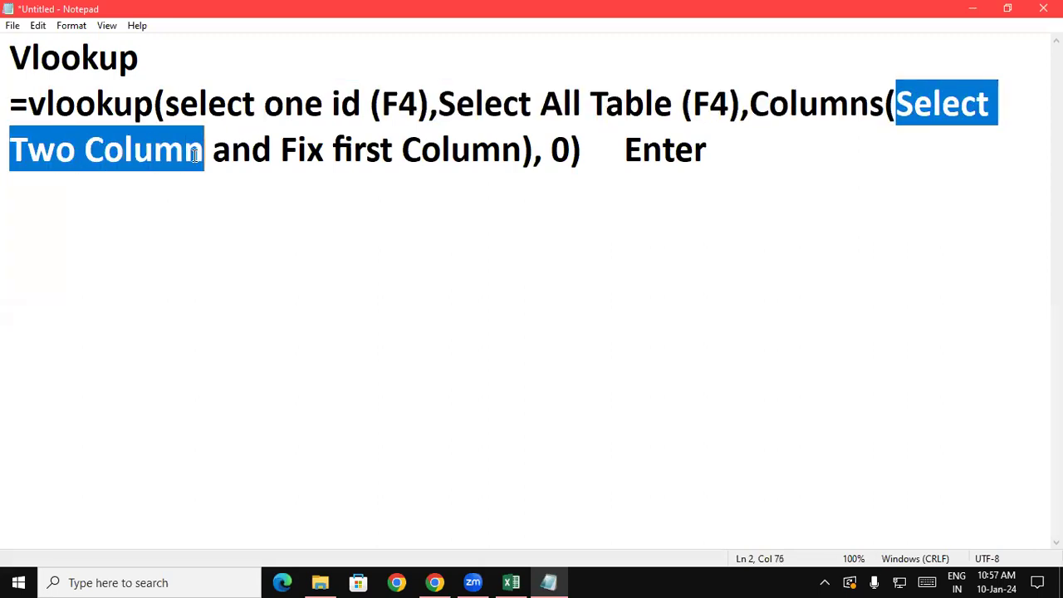
{"action": "left_click_drag", "start_coordinate": [283, 151], "coordinate": [752, 152]}
{"action": "left_click", "coordinate": [547, 153]}
{"action": "left_click", "coordinate": [627, 149]}
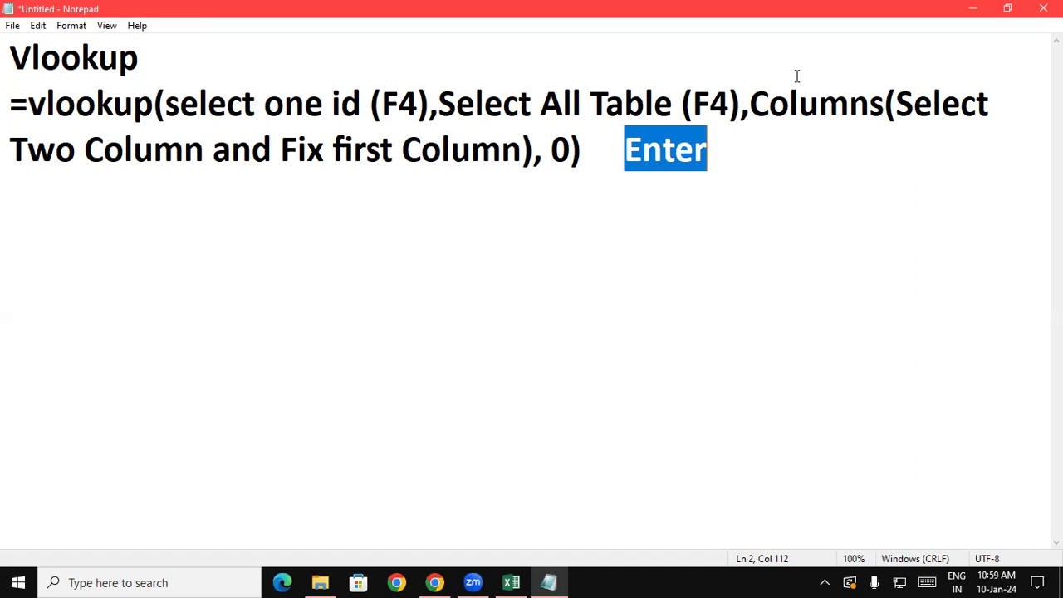
{"action": "left_click", "coordinate": [751, 102]}
{"action": "left_click_drag", "start_coordinate": [751, 102], "coordinate": [769, 105]}
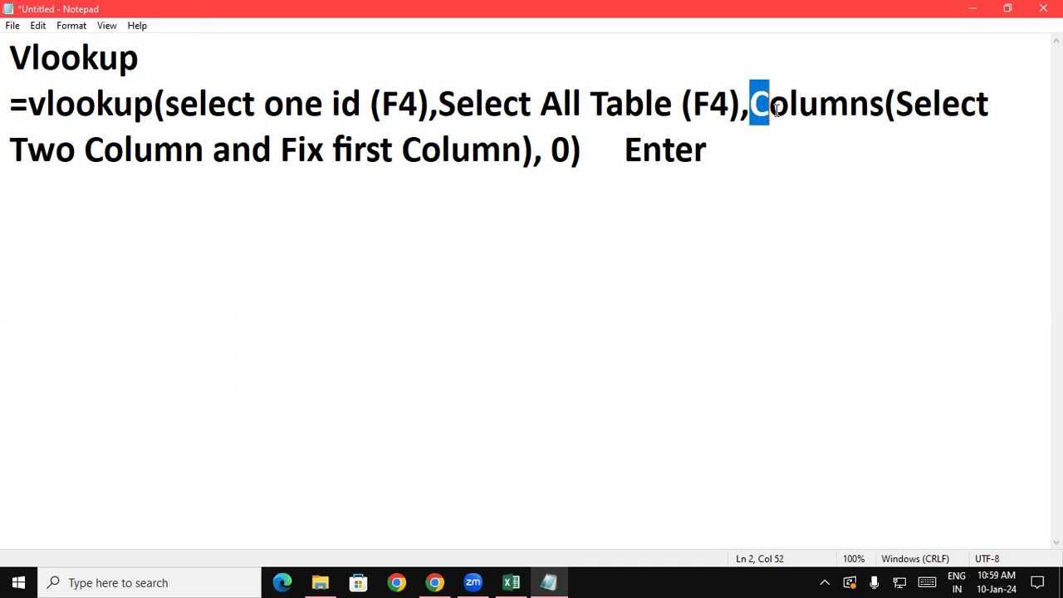
{"action": "left_click", "coordinate": [778, 108]}
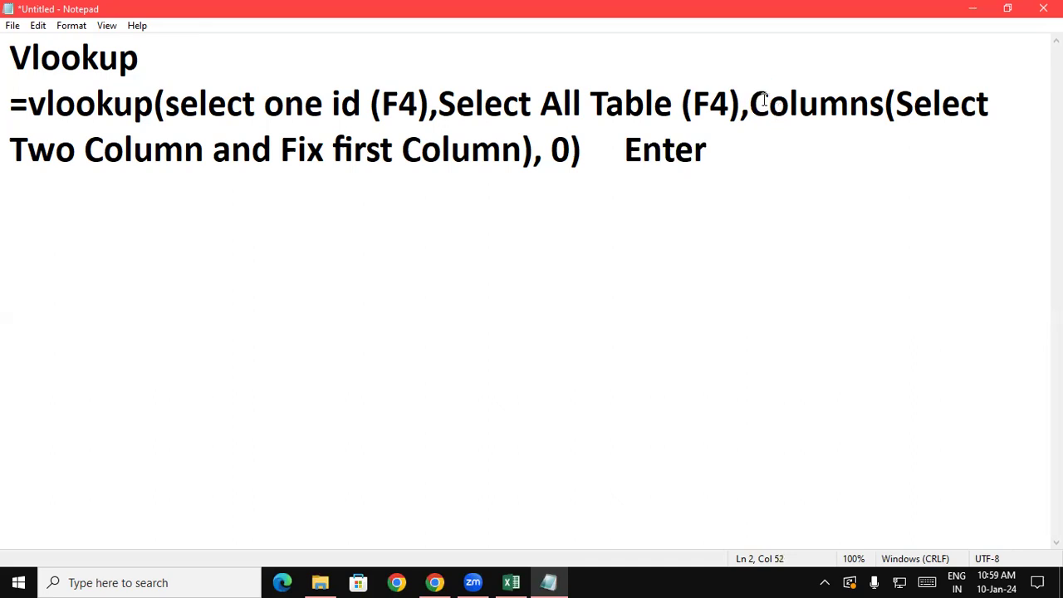